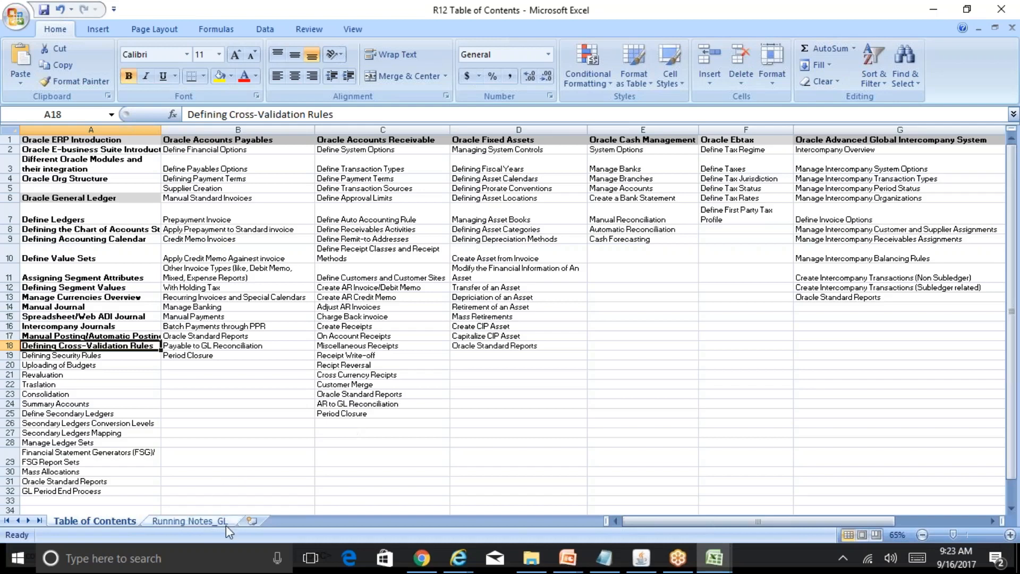
Open the Running Notes_GL sheet and go to the empty area below the trial balance notes.
{"action": "left_click", "coordinate": [218, 522]}
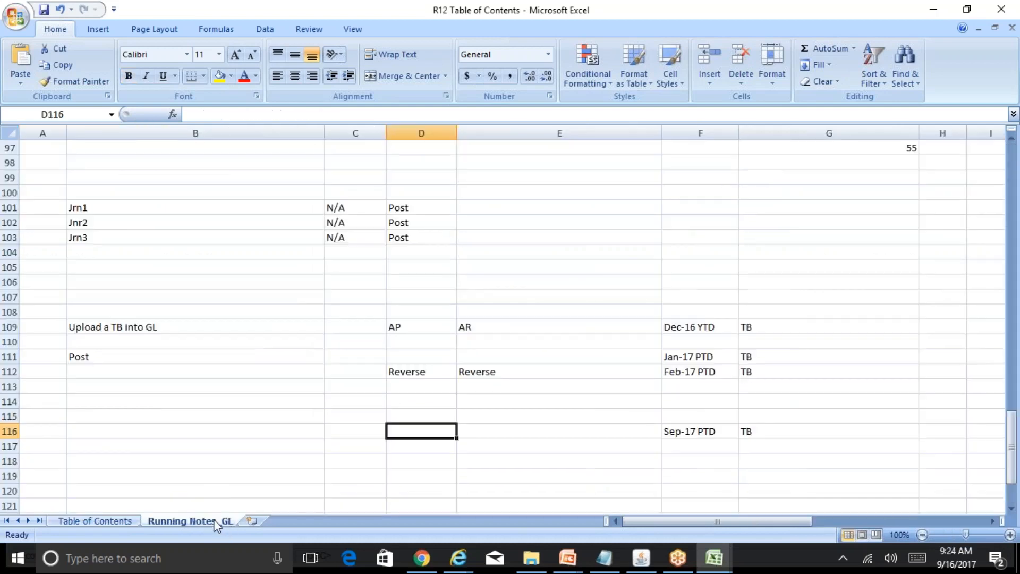
{"action": "left_click", "coordinate": [319, 434]}
{"action": "key", "text": "Down"}
{"action": "key", "text": "Down"}
{"action": "key", "text": "Down"}
{"action": "key", "text": "Down"}
{"action": "key", "text": "Down"}
{"action": "key", "text": "Down"}
{"action": "key", "text": "Down"}
{"action": "key", "text": "Down"}
{"action": "key", "text": "Down"}
{"action": "key", "text": "Down"}
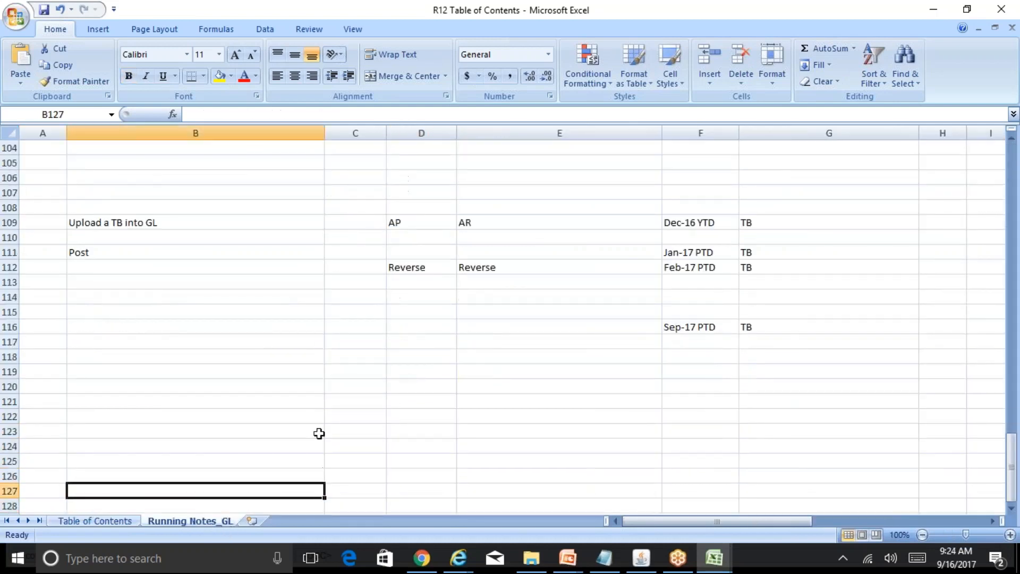
{"action": "key", "text": "Up"}
{"action": "key", "text": "Up"}
{"action": "key", "text": "Up"}
{"action": "key", "text": "Up"}
{"action": "key", "text": "Up"}
{"action": "key", "text": "Up"}
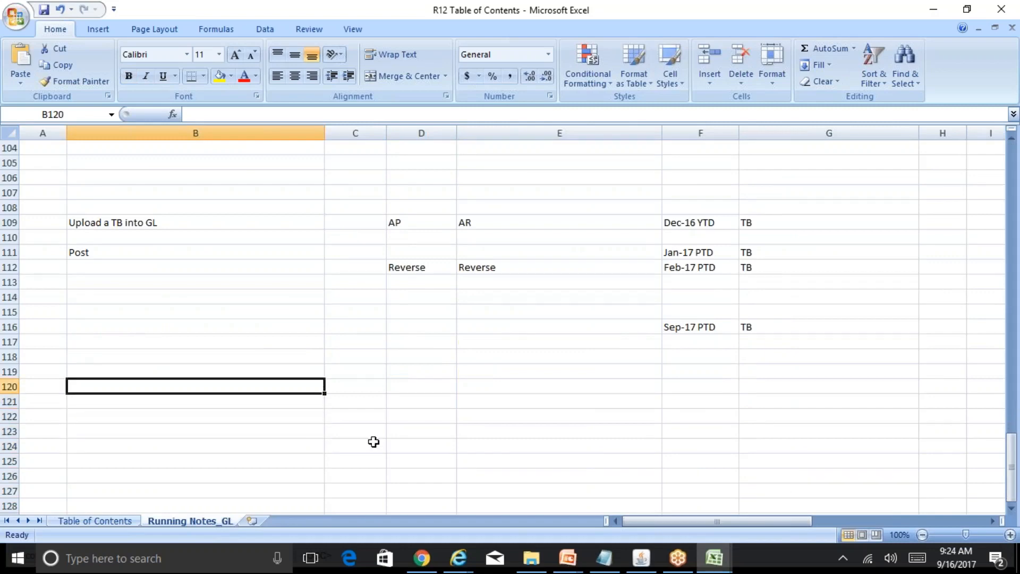
Switch to Oracle Applications, close the Journal Sources window, and start a new journal named test.
{"action": "left_click", "coordinate": [642, 558]}
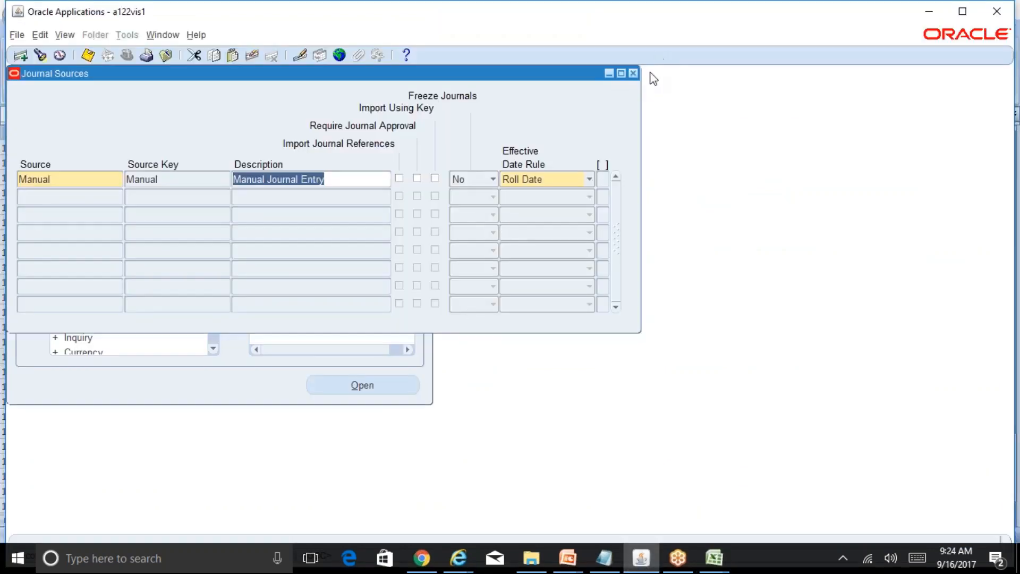
{"action": "left_click", "coordinate": [634, 74]}
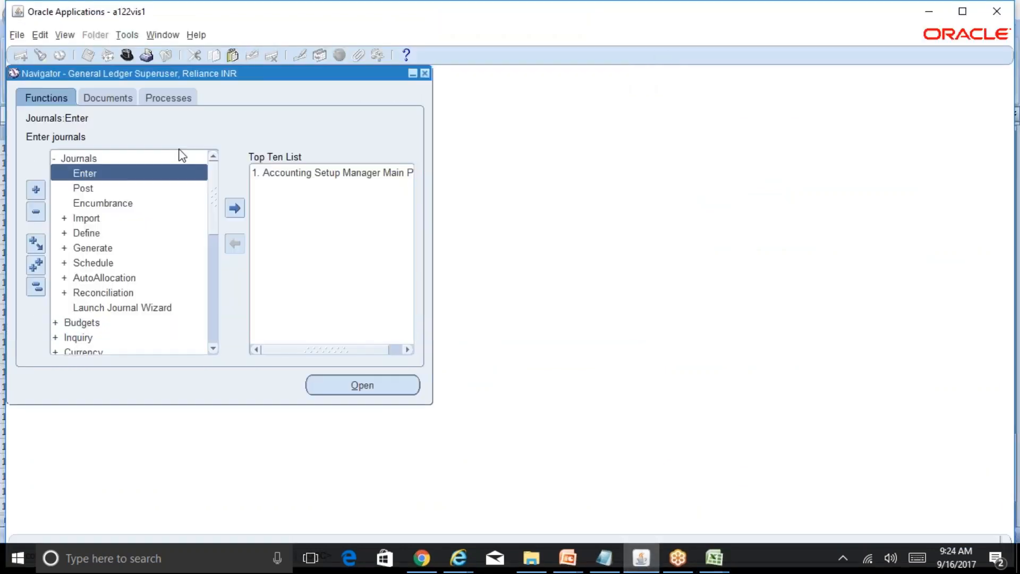
{"action": "double_click", "coordinate": [129, 172]}
{"action": "left_click", "coordinate": [426, 449]}
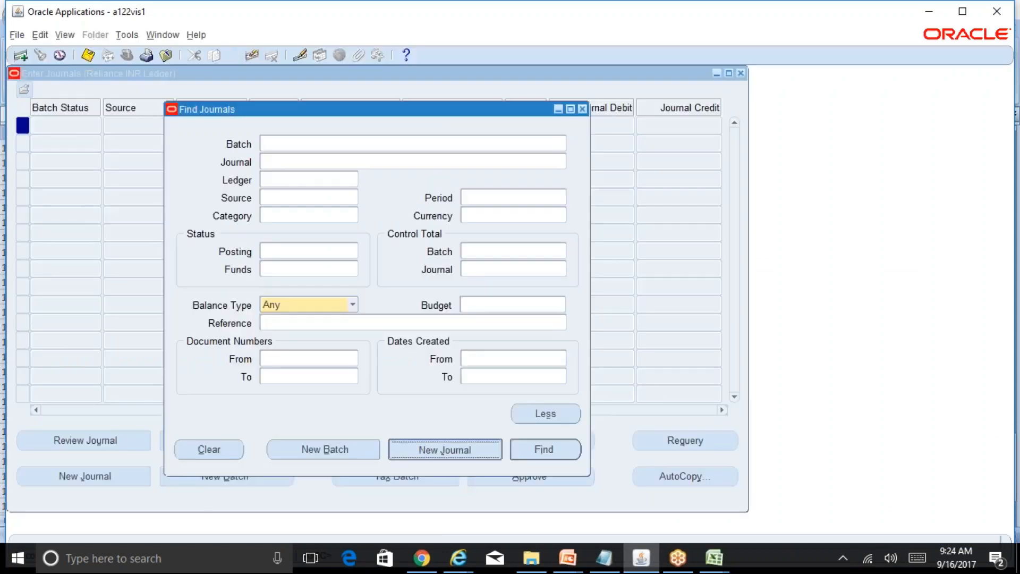
{"action": "type", "text": "test"}
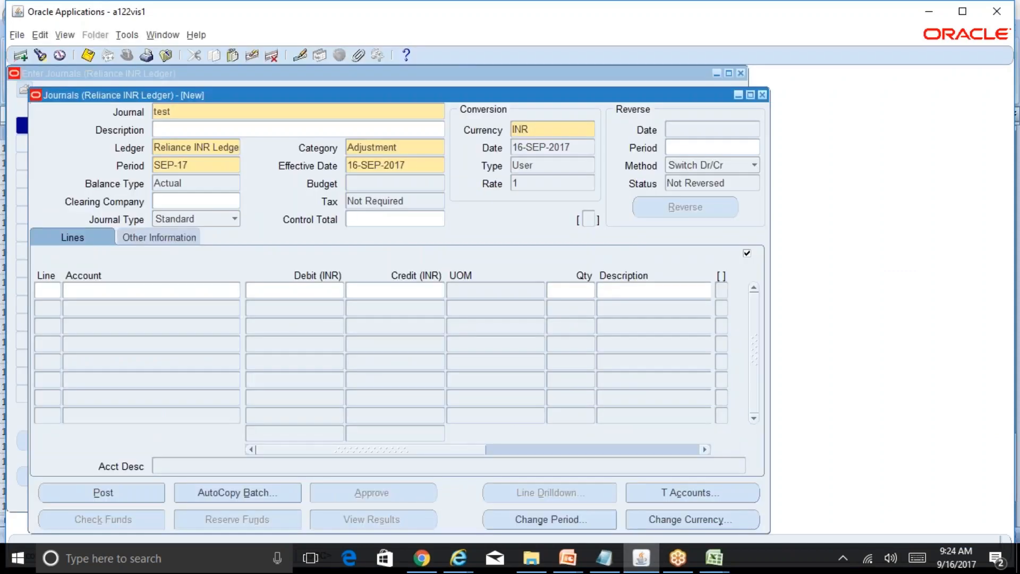
For the first journal line's account, consult the company codes in the Reliance Group Structure presentation and set Company to 01.
{"action": "left_click", "coordinate": [230, 290]}
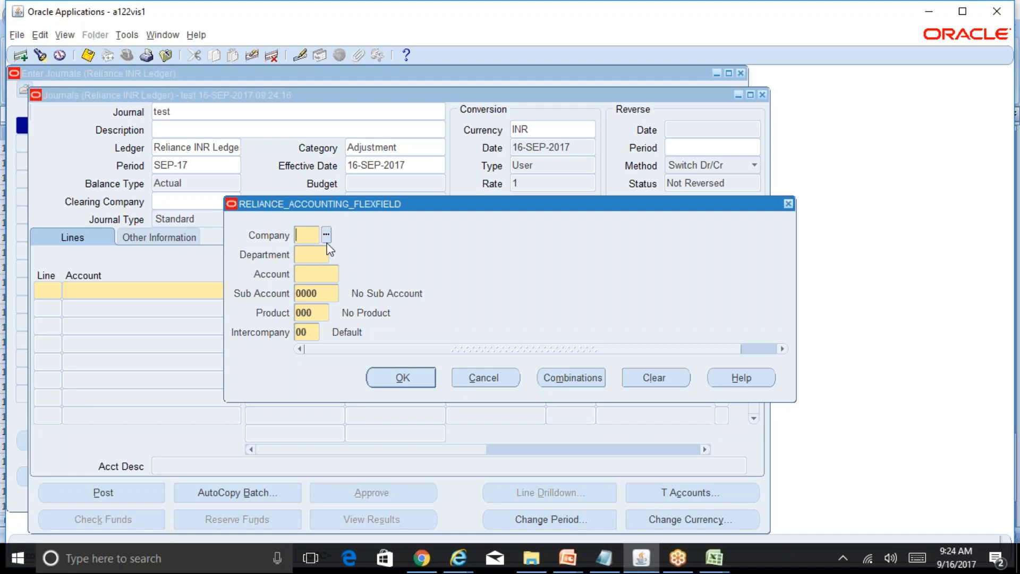
{"action": "left_click", "coordinate": [568, 556]}
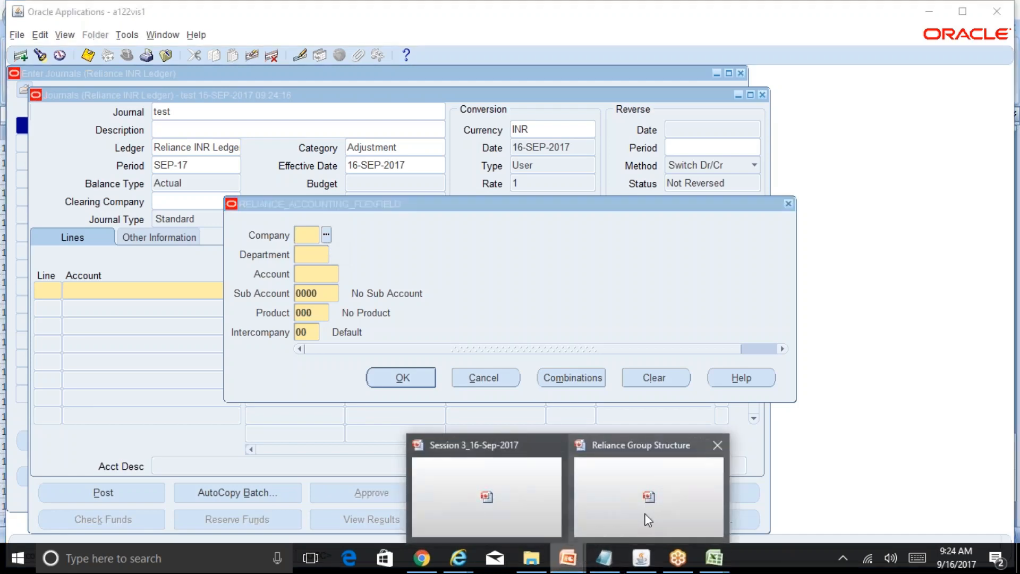
{"action": "left_click", "coordinate": [648, 518]}
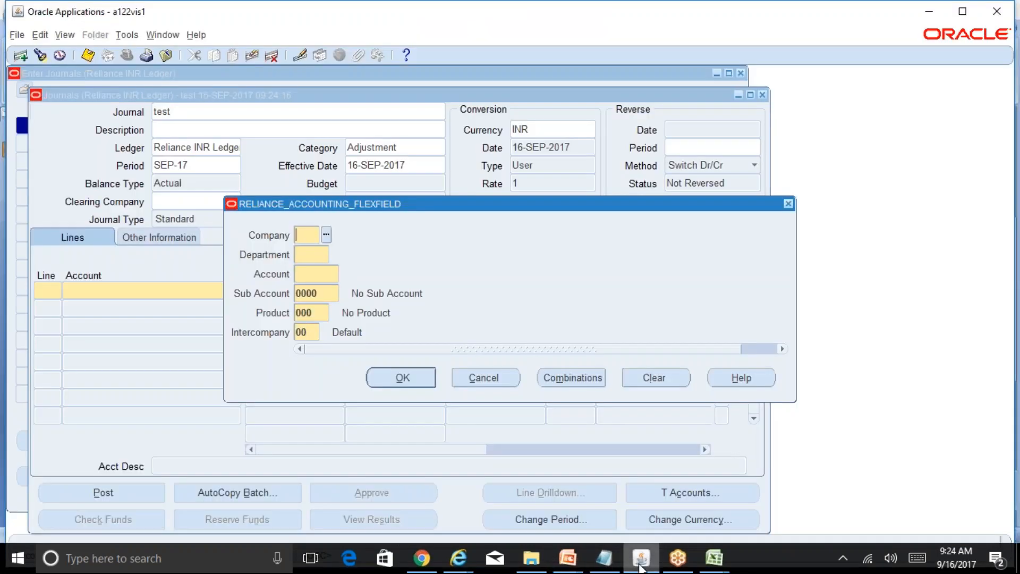
{"action": "left_click", "coordinate": [641, 556]}
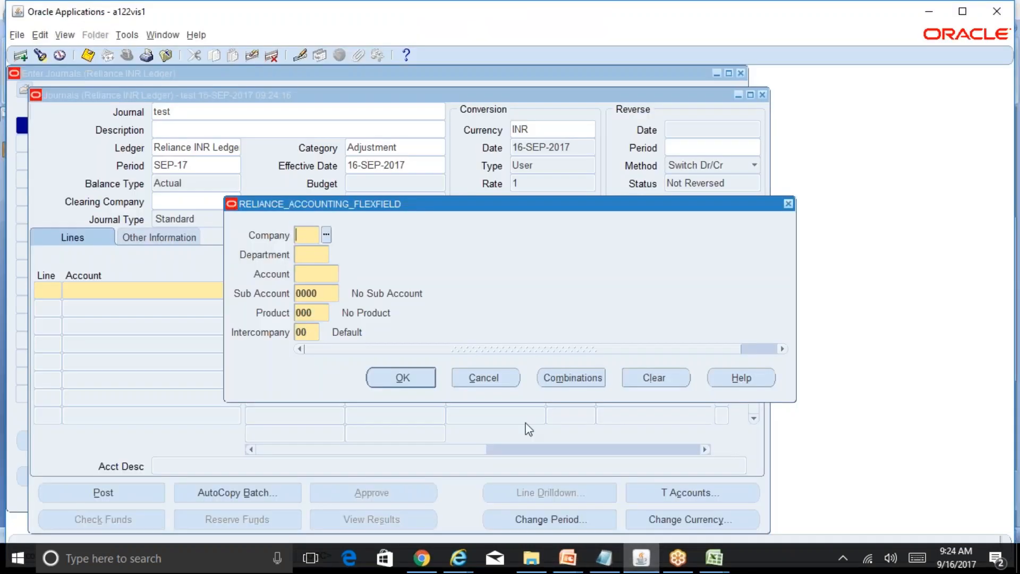
{"action": "type", "text": "01"}
{"action": "key", "text": "Tab"}
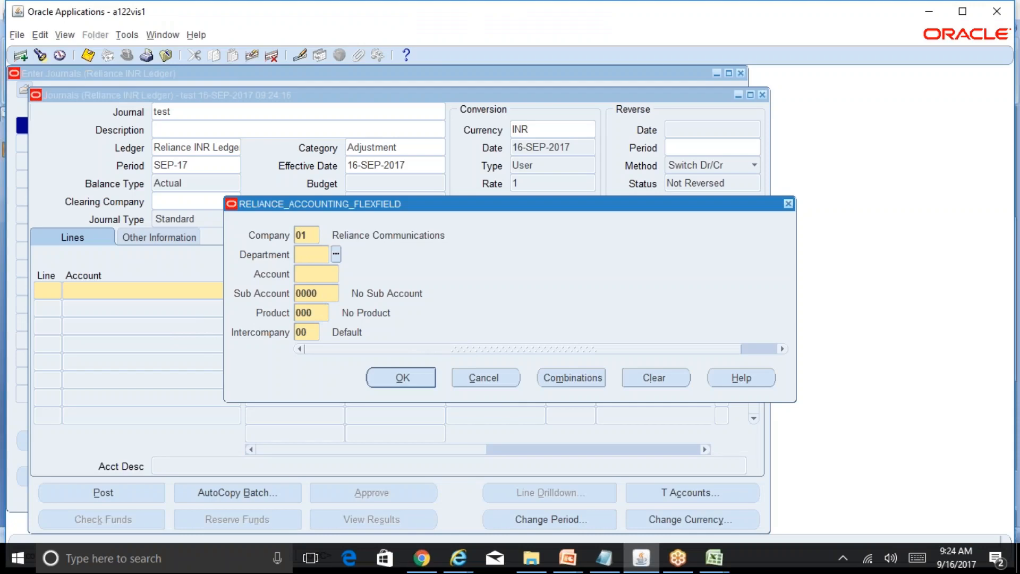
Set the Department to 000 No Department and the Account to 100 Material.
{"action": "key", "text": "ctrl+l"}
{"action": "key", "text": "Return"}
{"action": "key", "text": "ctrl+l"}
{"action": "key", "text": "Return"}
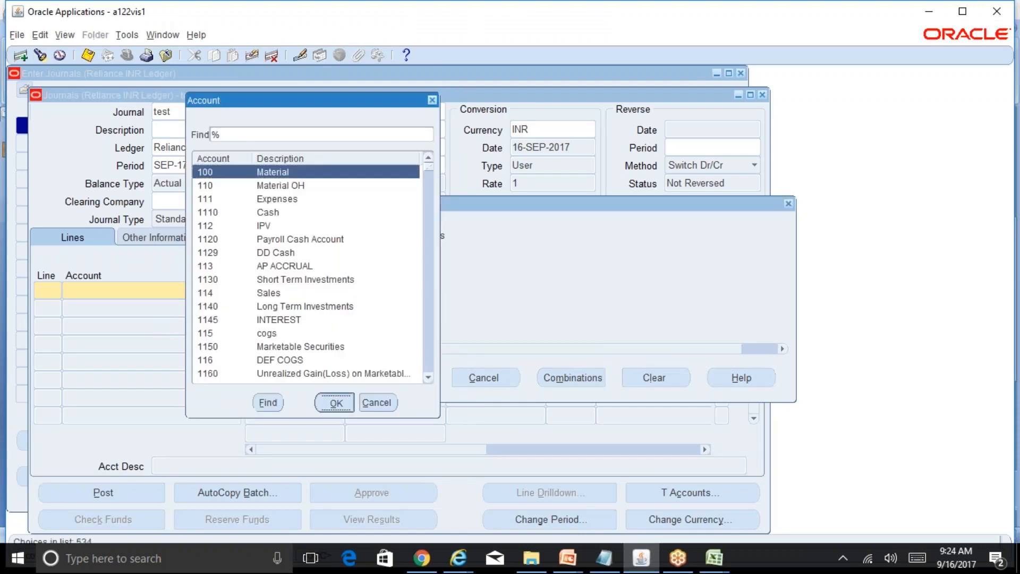
{"action": "key", "text": "Tab"}
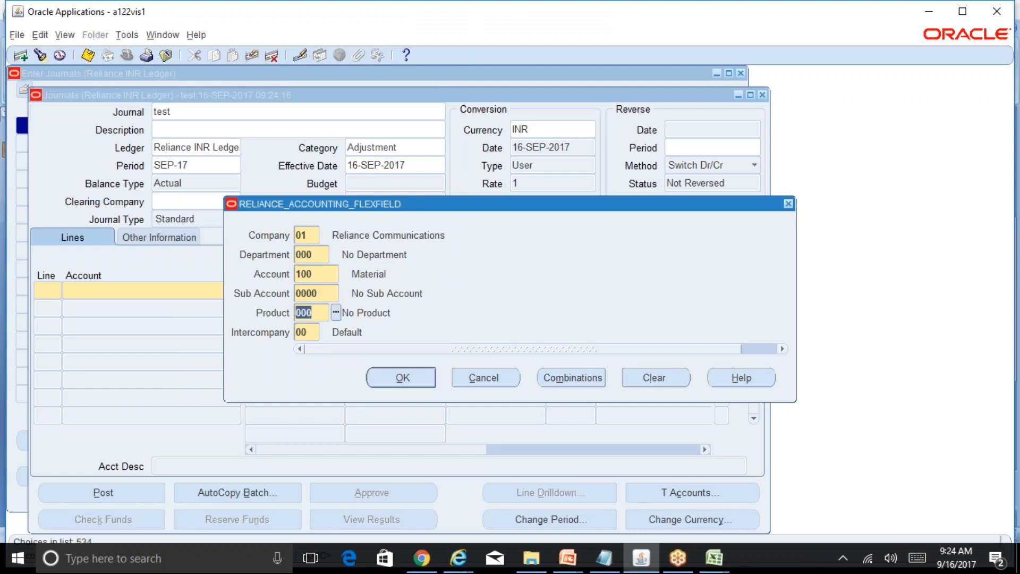
Set the Sub Account to 1200 Research and Development.
{"action": "key", "text": "shift+Tab"}
{"action": "key", "text": "ctrl+l"}
{"action": "key", "text": "Down"}
{"action": "key", "text": "Down"}
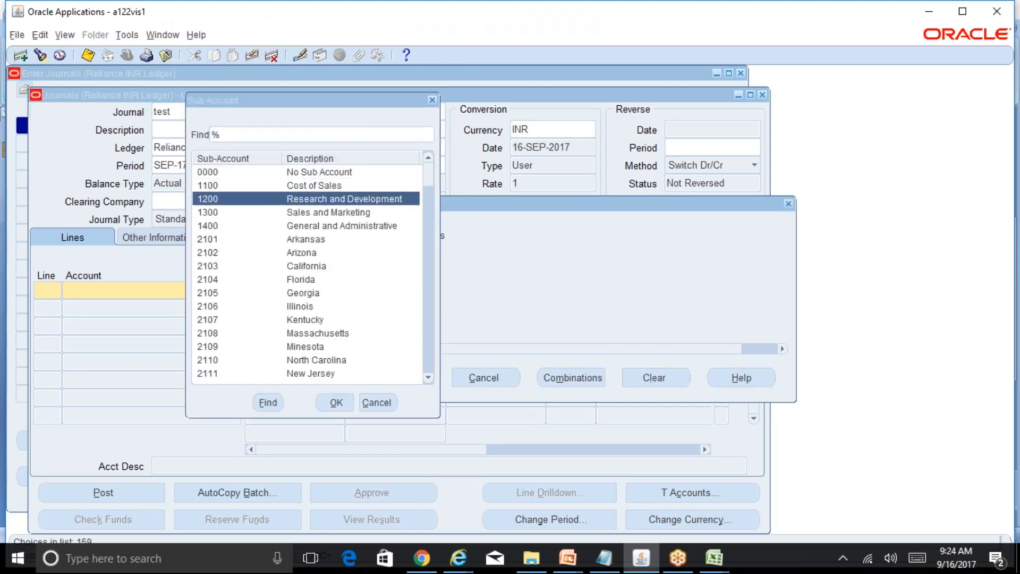
{"action": "key", "text": "Return"}
Set the Product to 110 Sentinal Standard and the Intercompany segment to 00 Default.
{"action": "key", "text": "ctrl+l"}
{"action": "key", "text": "Down"}
{"action": "key", "text": "Down"}
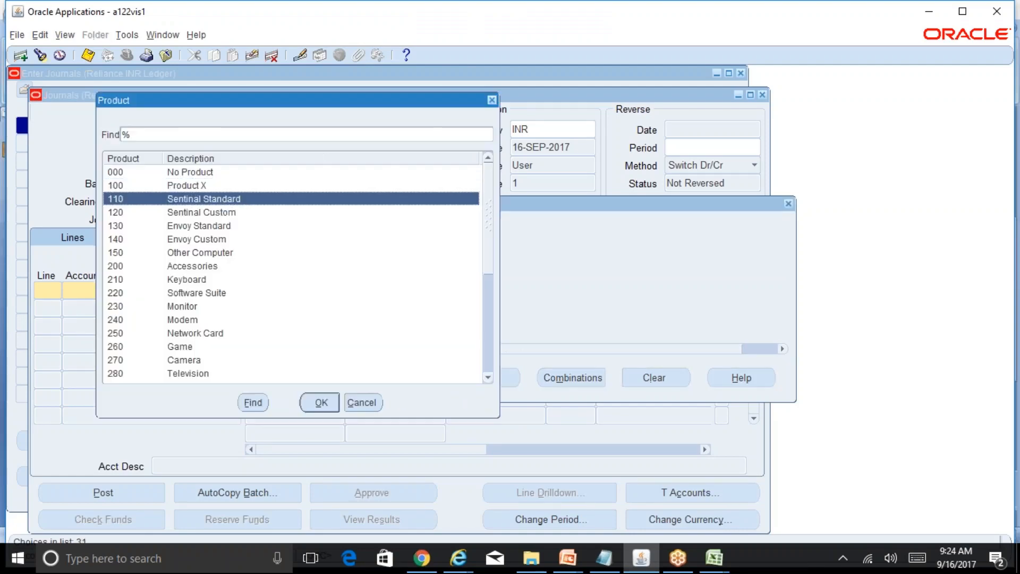
{"action": "key", "text": "Return"}
{"action": "key", "text": "ctrl+l"}
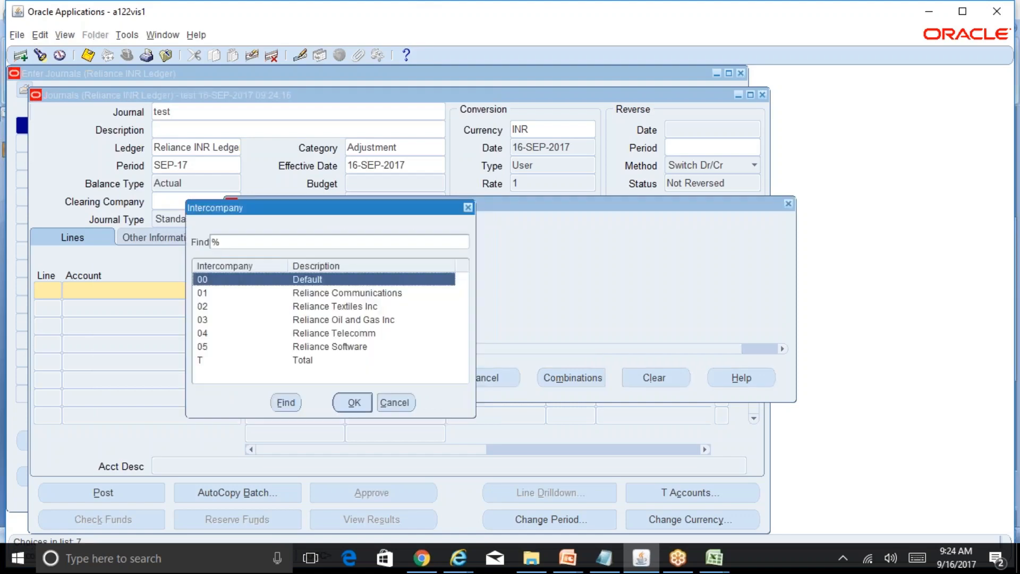
{"action": "key", "text": "Return"}
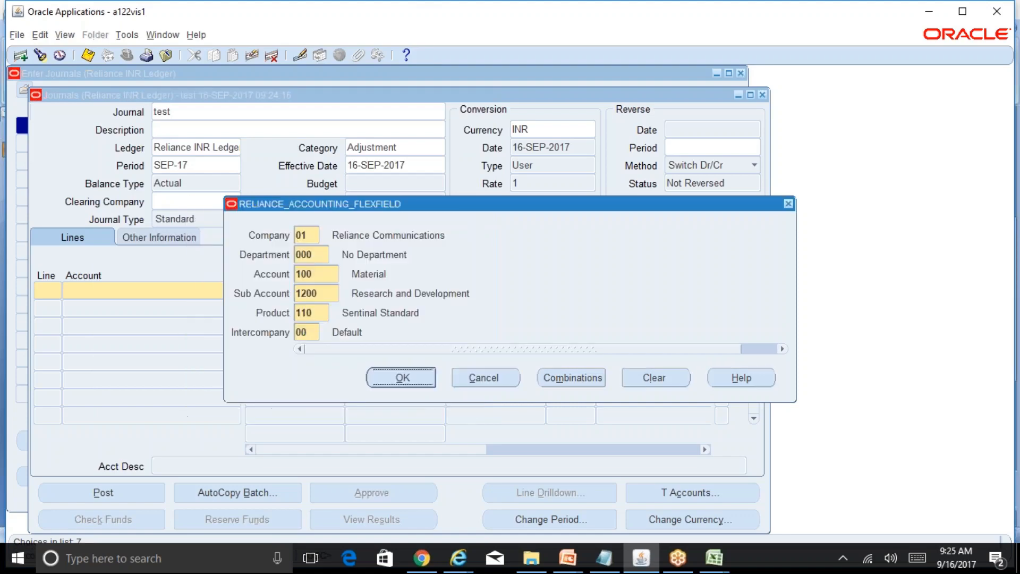
Look through the available Account values to the end of the list and close it without choosing one.
{"action": "left_click", "coordinate": [318, 256]}
{"action": "left_click", "coordinate": [322, 273]}
{"action": "left_click", "coordinate": [345, 274]}
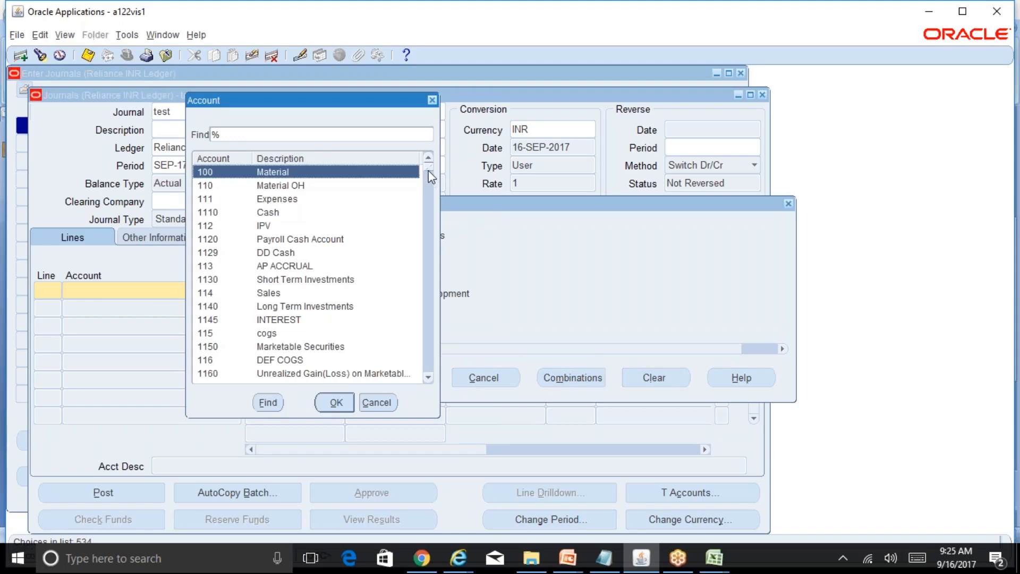
{"action": "left_click_drag", "start_coordinate": [428, 170], "coordinate": [434, 356]}
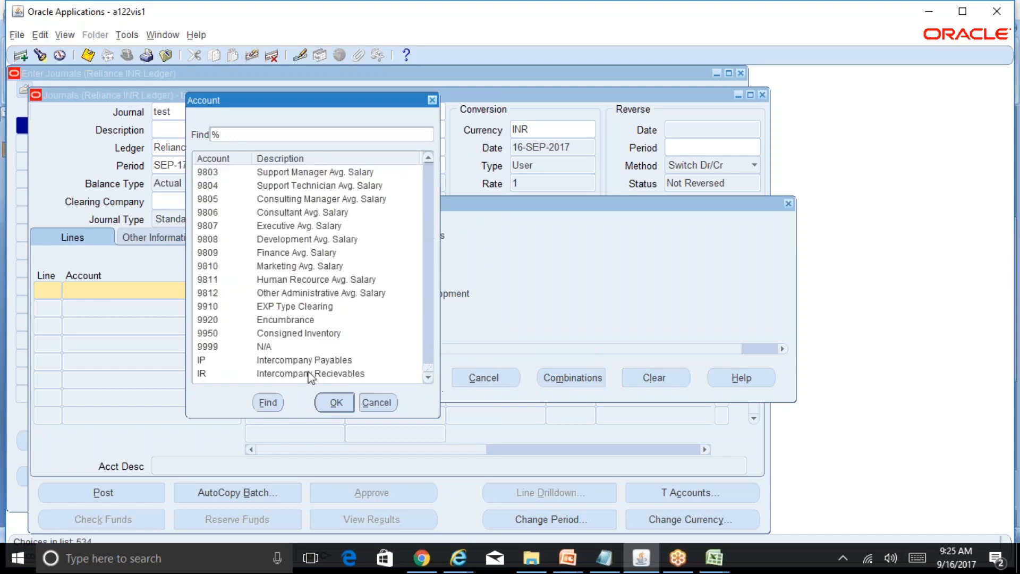
{"action": "left_click", "coordinate": [378, 404]}
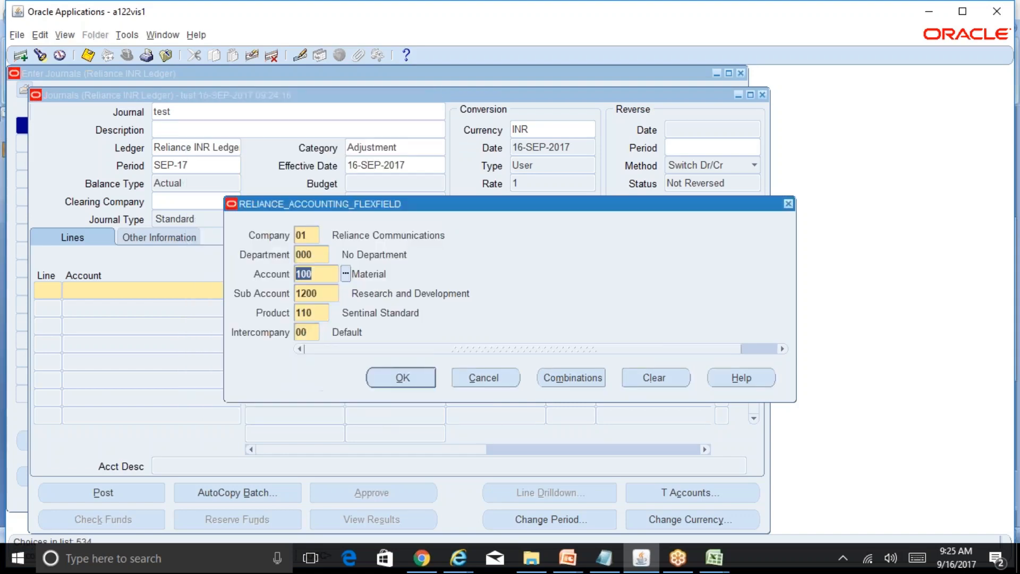
{"action": "key", "text": "shift+Tab"}
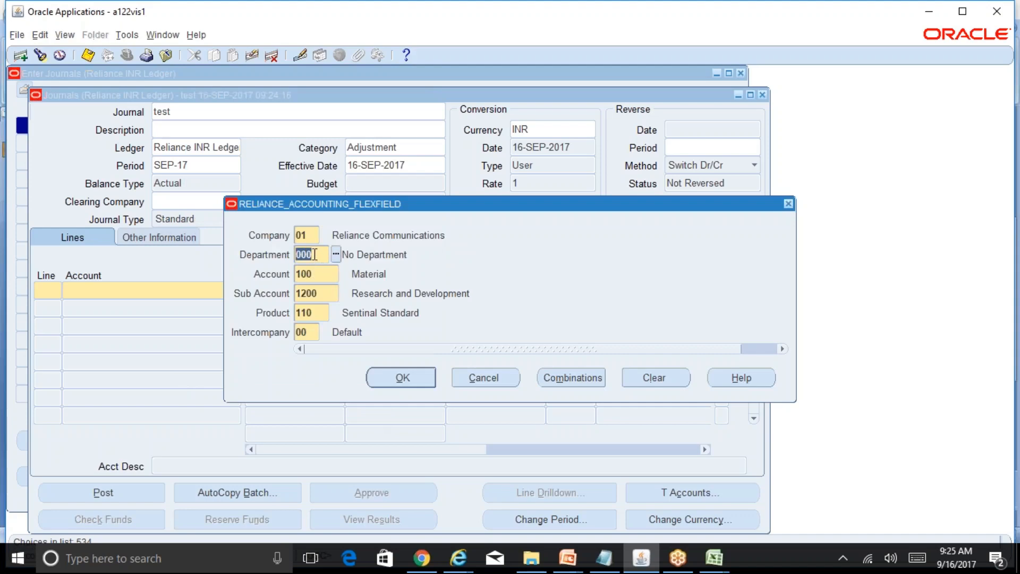
{"action": "key", "text": "Tab"}
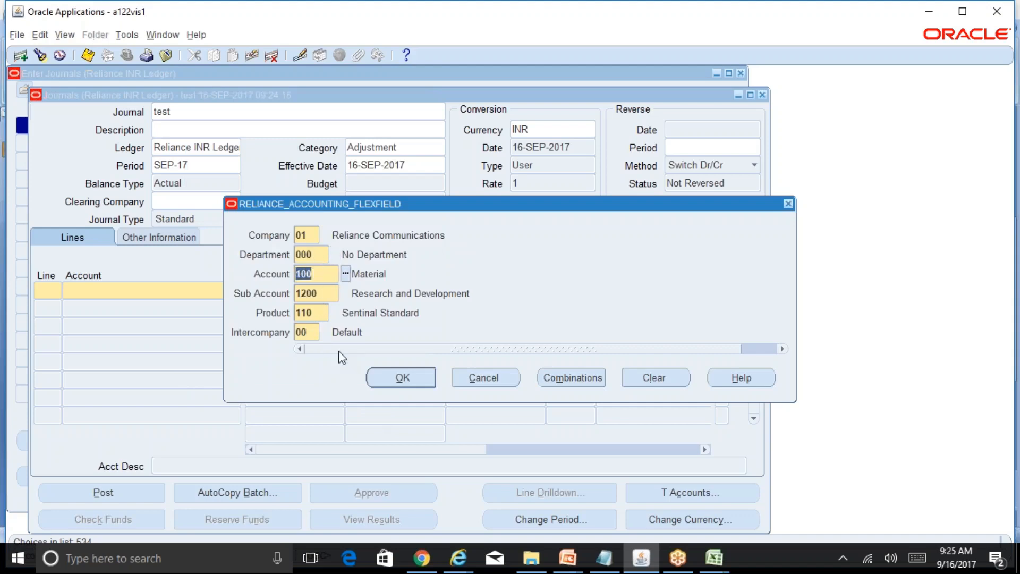
Set the Account segment to 111 Expenses.
{"action": "left_click", "coordinate": [346, 274]}
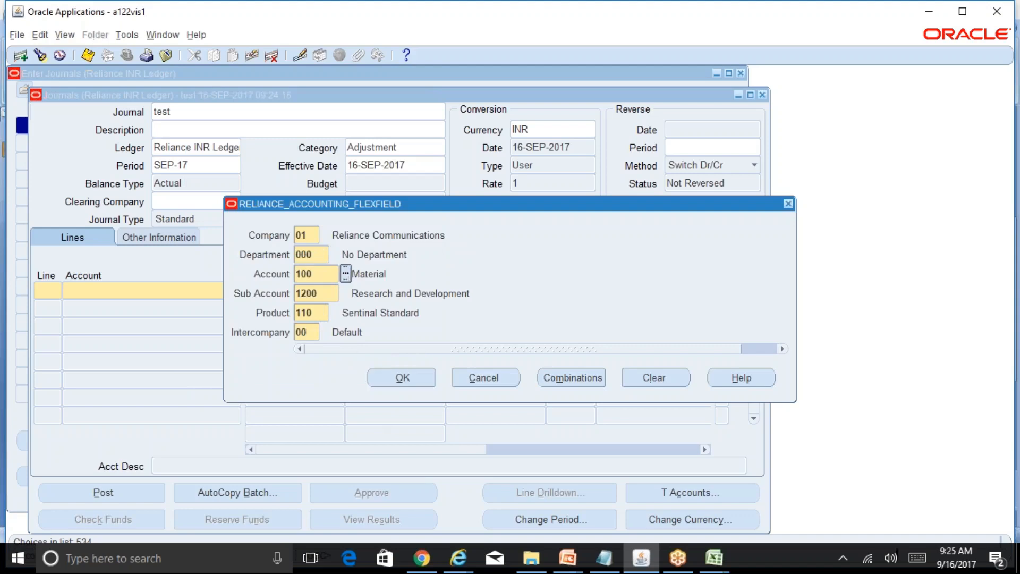
{"action": "key", "text": "Down"}
{"action": "key", "text": "Down"}
{"action": "key", "text": "Return"}
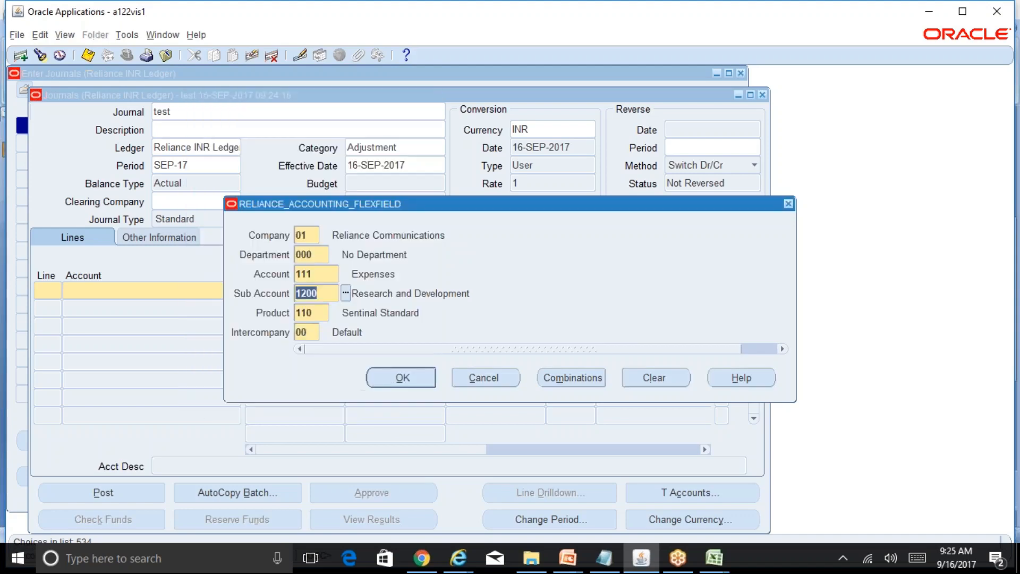
Set the Account segment to 1110 Cash.
{"action": "left_click", "coordinate": [330, 272]}
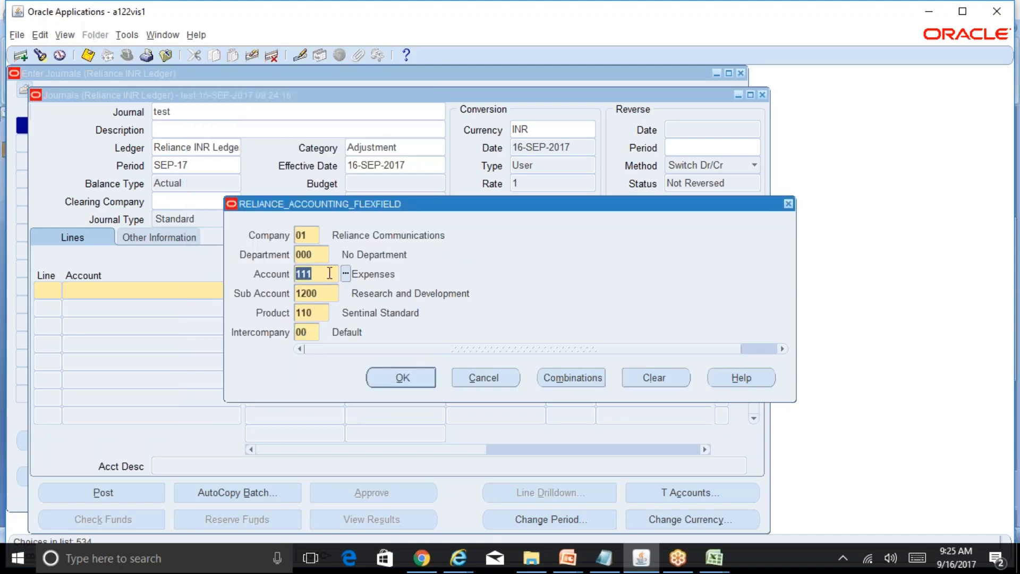
{"action": "left_click", "coordinate": [346, 274]}
{"action": "key", "text": "Down"}
{"action": "key", "text": "Down"}
{"action": "key", "text": "Down"}
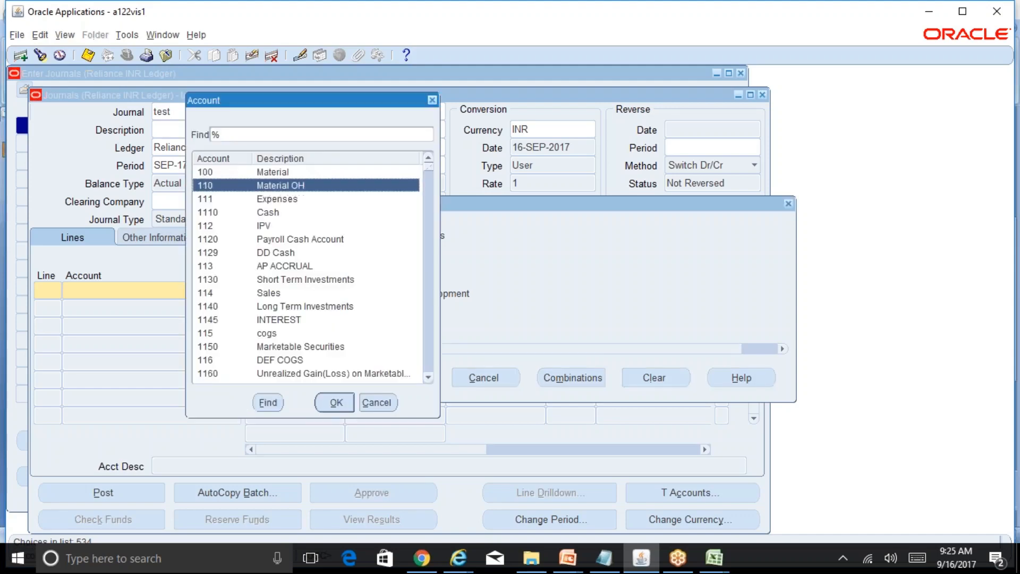
{"action": "key", "text": "Return"}
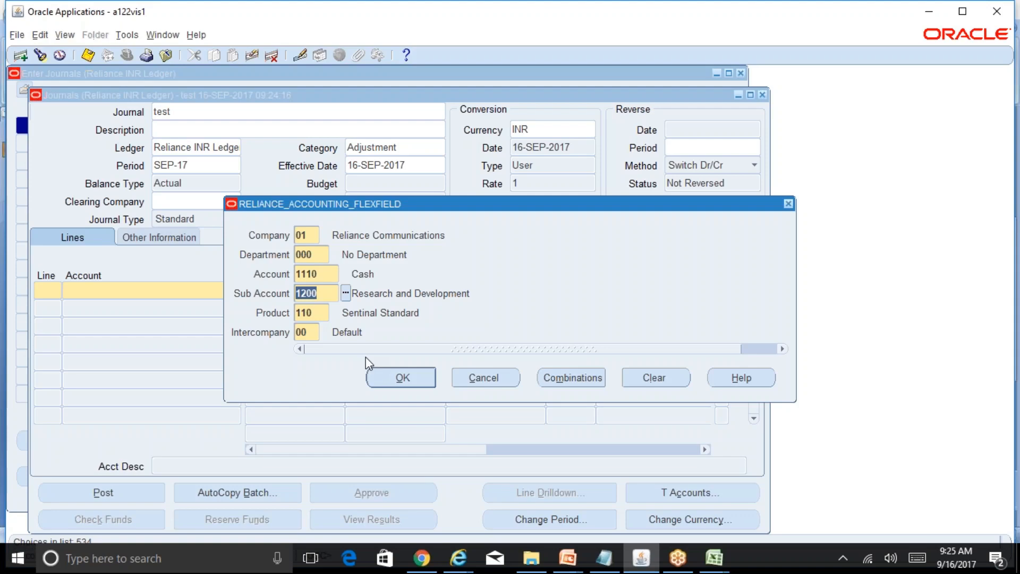
Set the Department segment to 110 Finance Dept.
{"action": "left_click", "coordinate": [319, 255]}
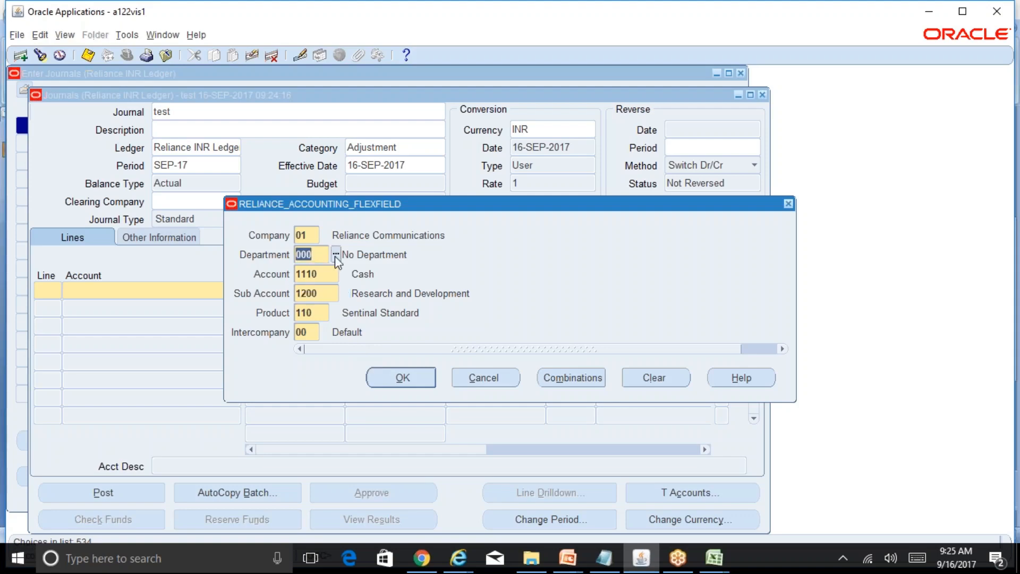
{"action": "left_click", "coordinate": [334, 254]}
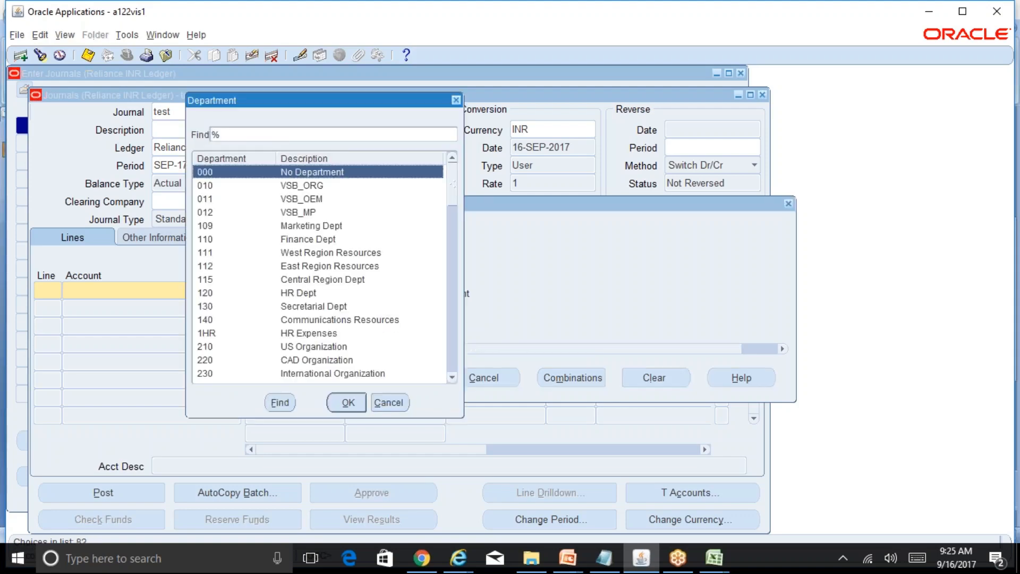
{"action": "key", "text": "Down"}
{"action": "key", "text": "Down"}
{"action": "key", "text": "Down"}
{"action": "key", "text": "Down"}
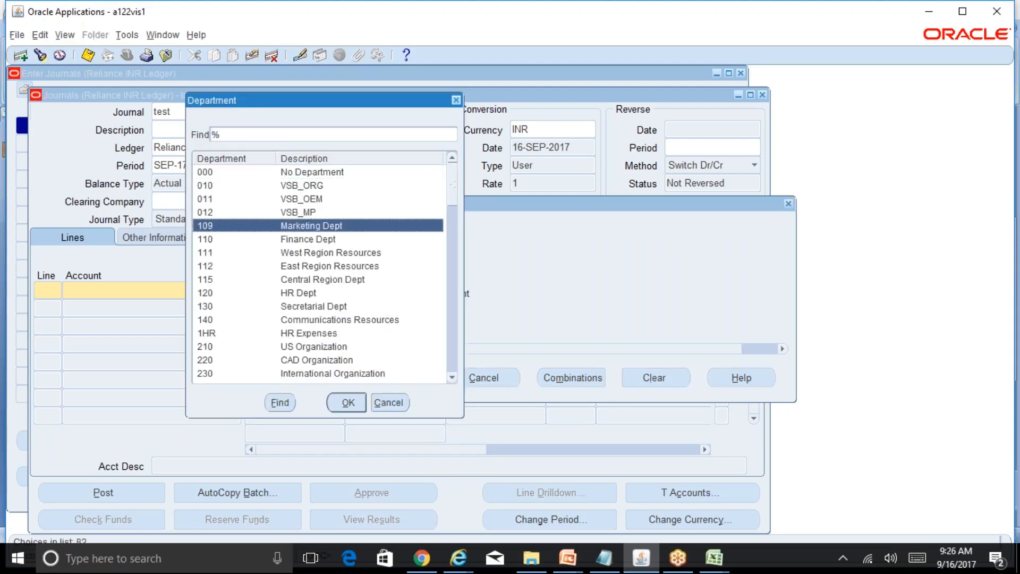
{"action": "key", "text": "Down"}
{"action": "key", "text": "Return"}
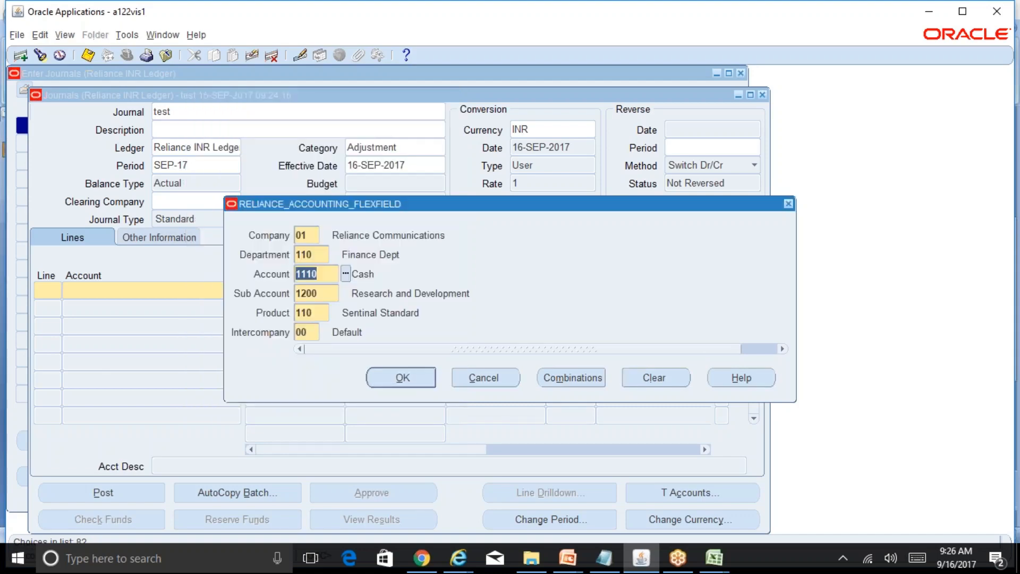
Search the account values for %sal% and set the Account to 5800 Salaries.
{"action": "left_click", "coordinate": [346, 274]}
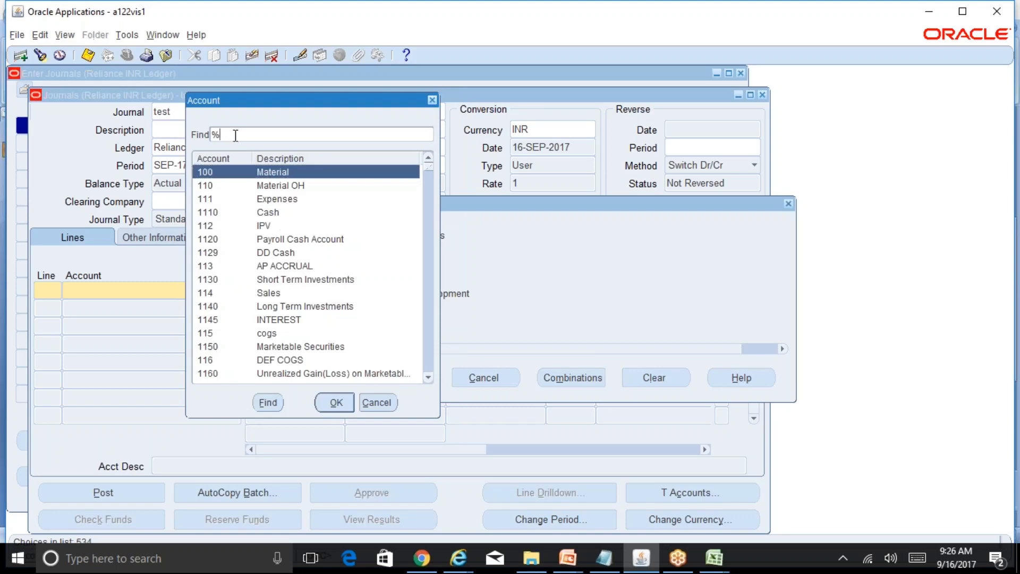
{"action": "type", "text": "sal"}
{"action": "type", "text": "%"}
{"action": "key", "text": "Return"}
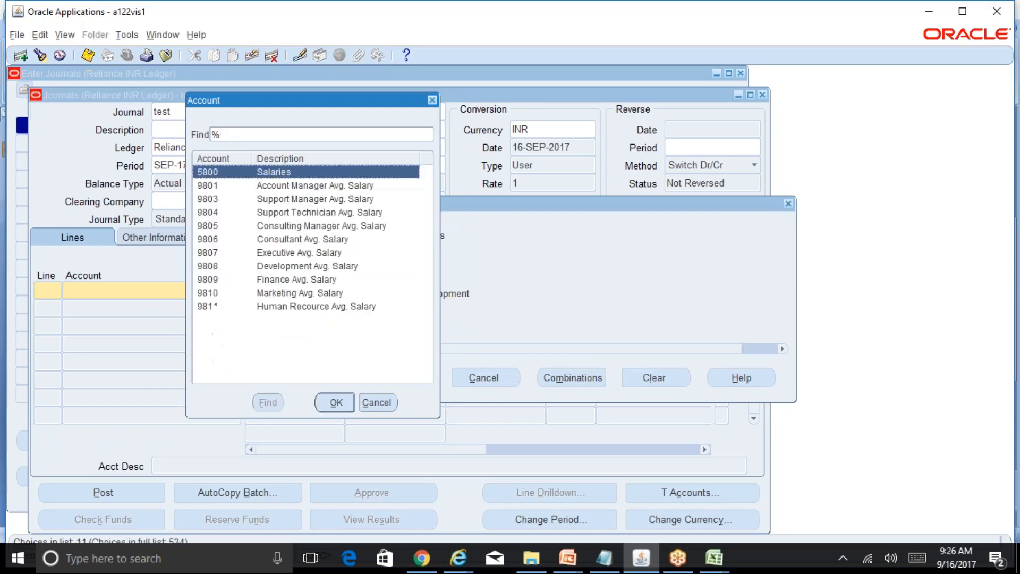
{"action": "key", "text": "Return"}
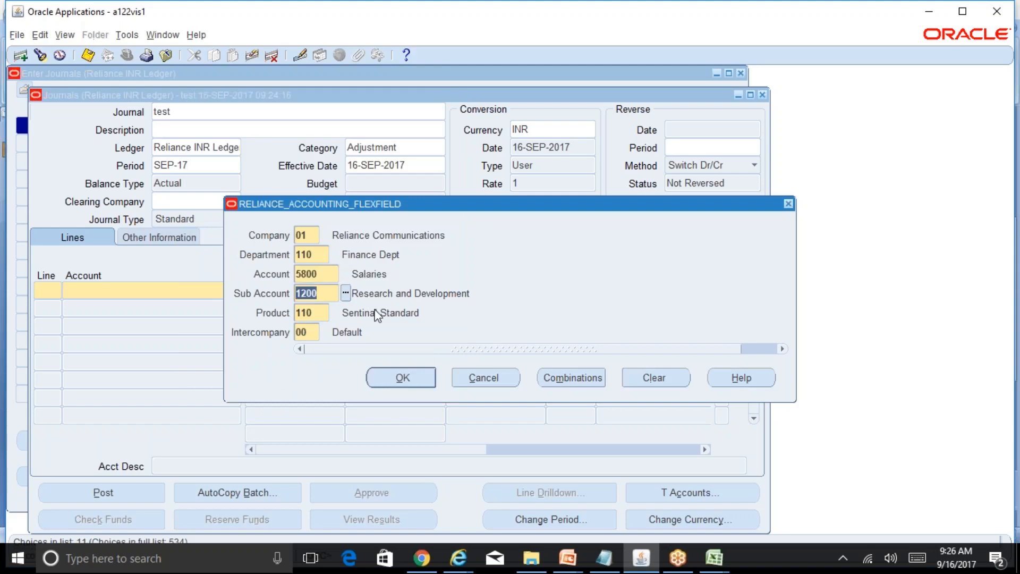
Set the Department segment to 000 No Department and open the list of department values.
{"action": "left_click", "coordinate": [319, 255]}
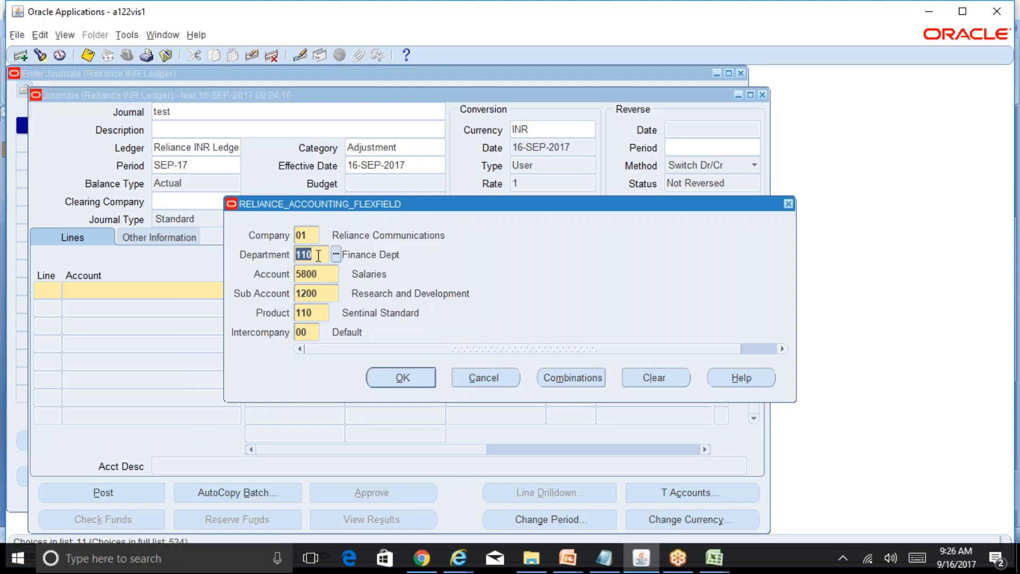
{"action": "type", "text": "000"}
{"action": "key", "text": "Tab"}
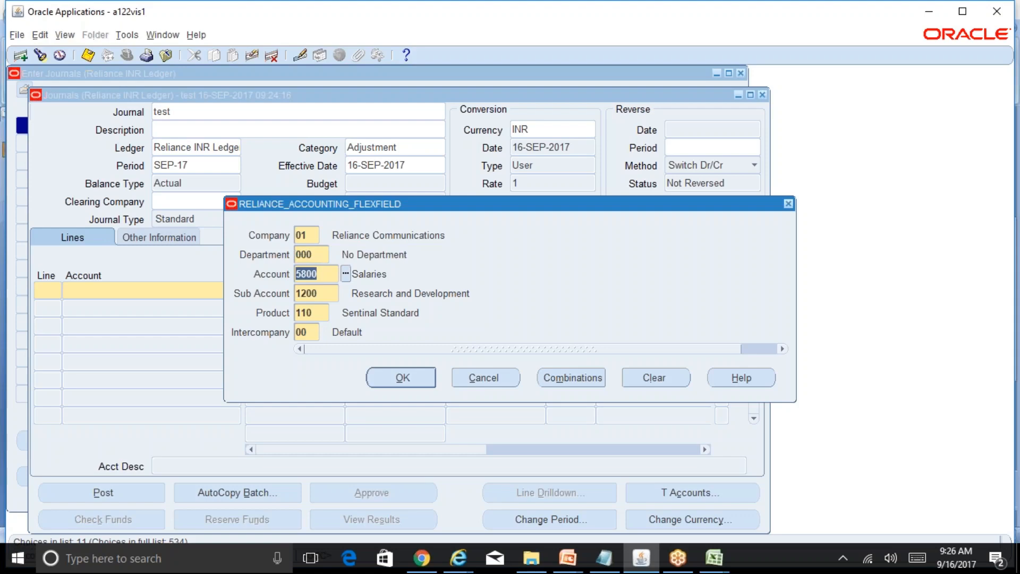
{"action": "left_click", "coordinate": [318, 253]}
{"action": "left_click", "coordinate": [336, 255]}
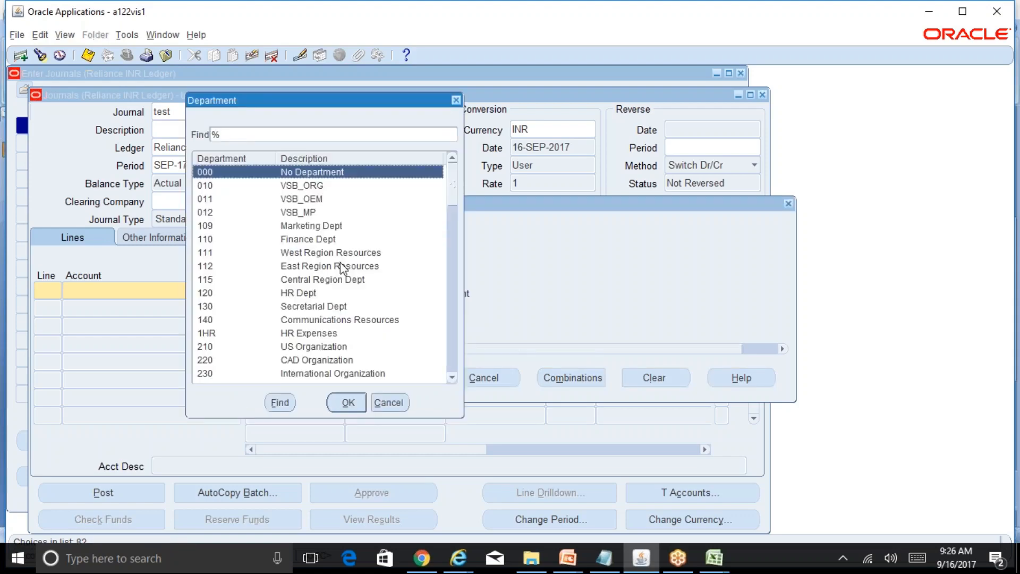
Switch to the R12 Table of Contents workbook in Excel and enter the heading "Rule" in cell B120.
{"action": "left_click", "coordinate": [712, 559]}
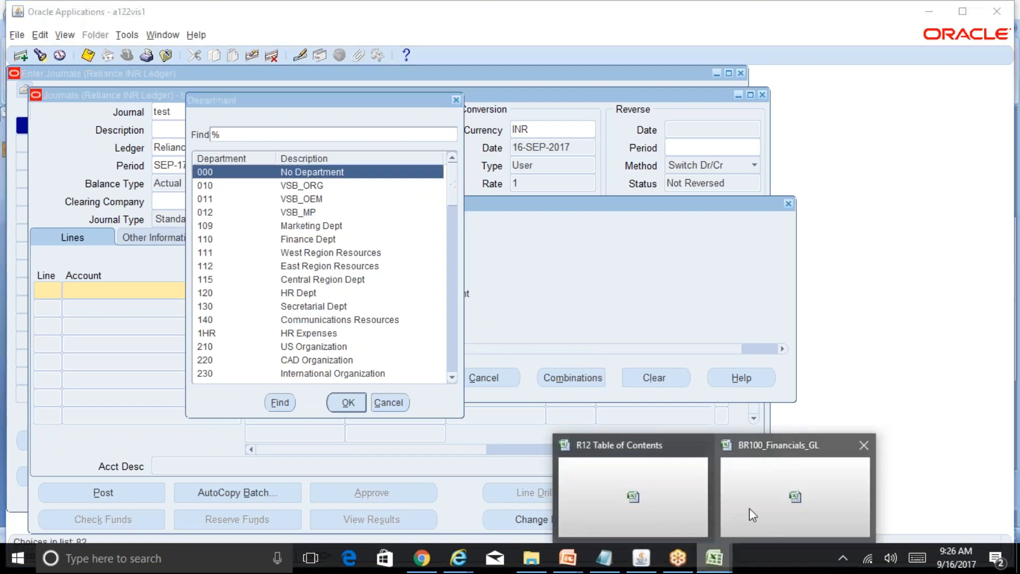
{"action": "left_click", "coordinate": [710, 562]}
{"action": "mouse_move", "coordinate": [701, 566]}
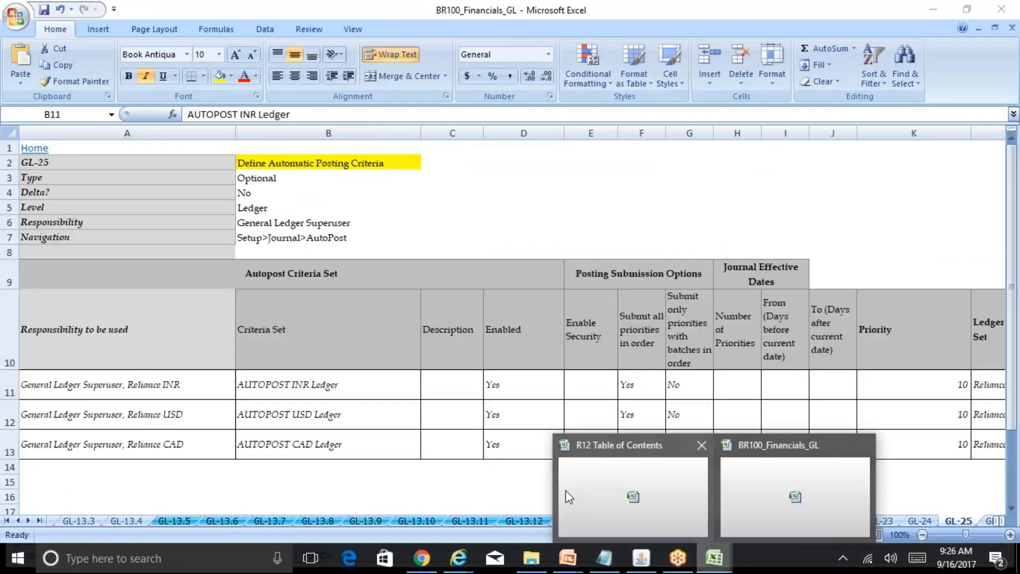
{"action": "left_click", "coordinate": [587, 497]}
{"action": "type", "text": "Rule"}
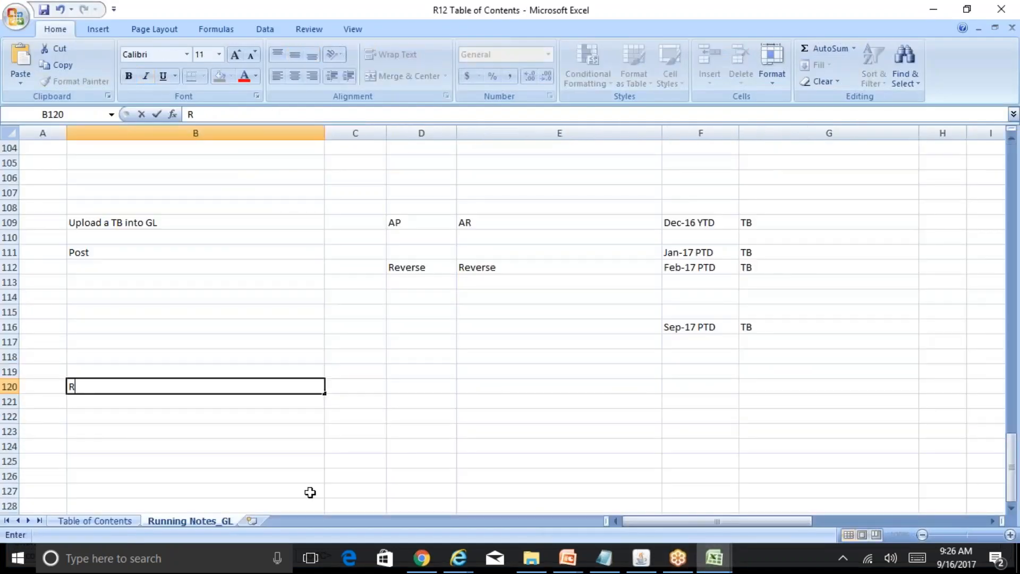
{"action": "key", "text": "Return"}
Enter the note "Use Finance Dept cod 110 with Salaries account" in cell B121.
{"action": "type", "text": "Always u"}
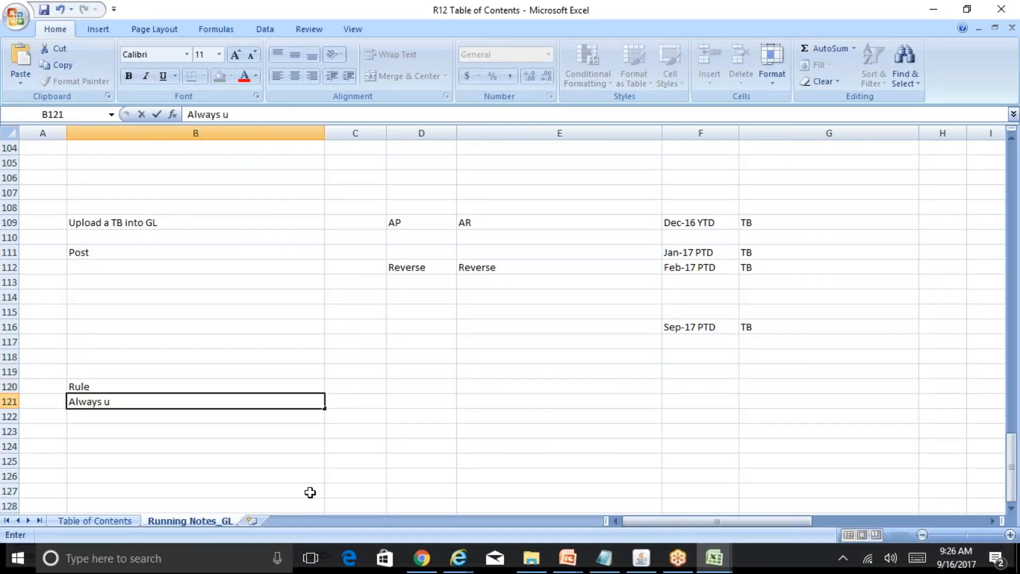
{"action": "key", "text": "Escape"}
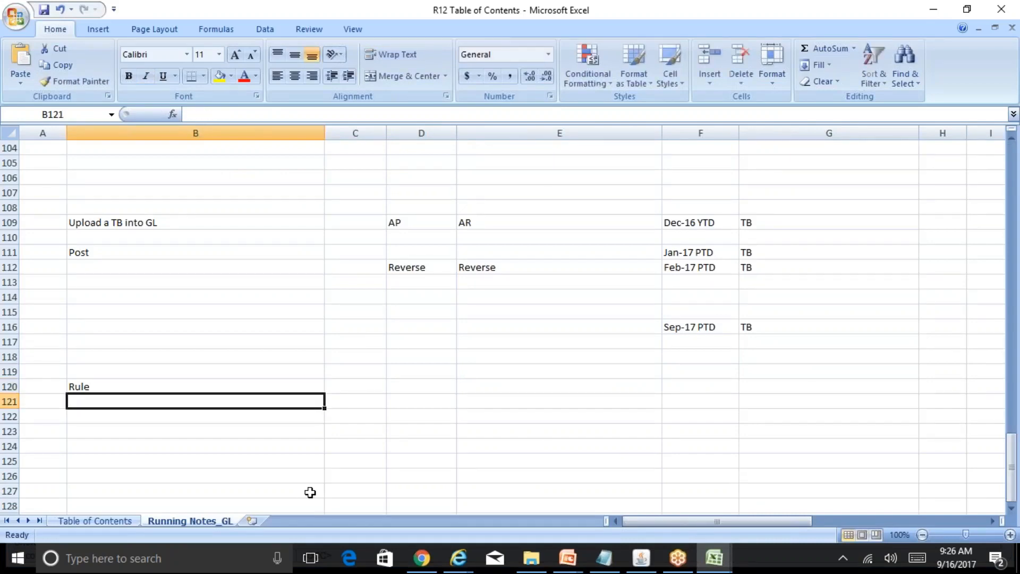
{"action": "type", "text": "Use Fin"}
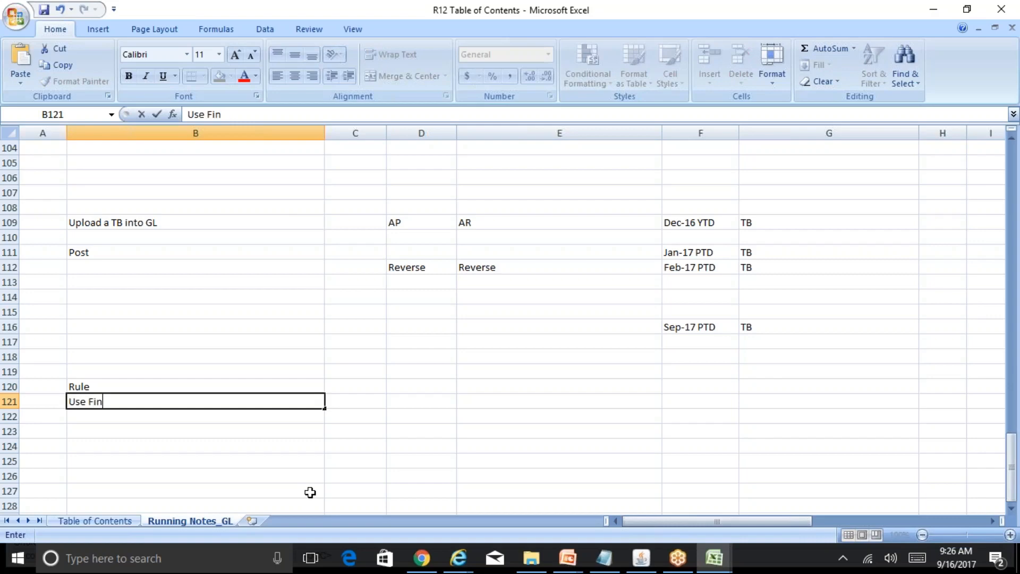
{"action": "type", "text": "ance DEpt"}
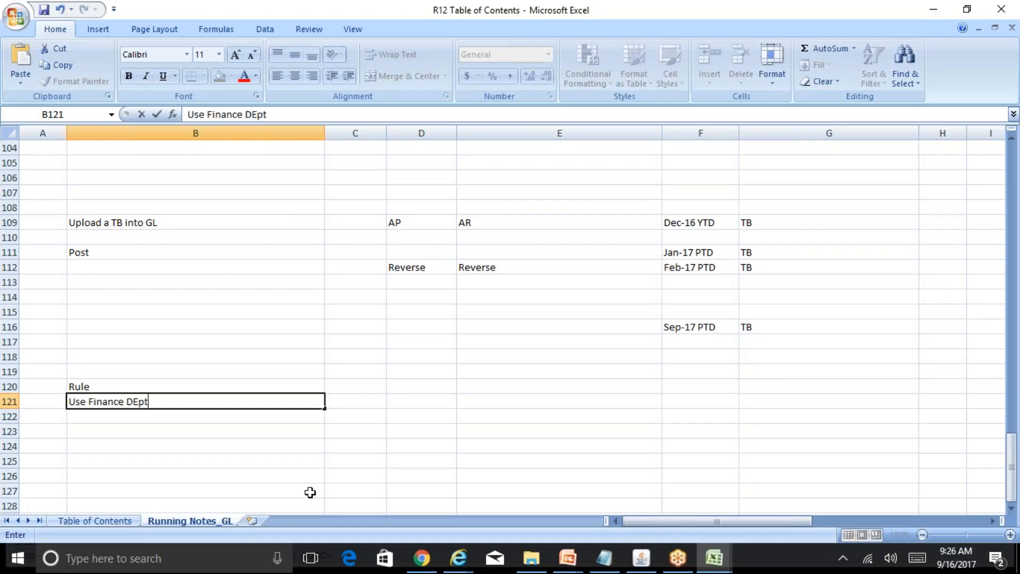
{"action": "key", "text": "BackSpace"}
{"action": "key", "text": "BackSpace"}
{"action": "key", "text": "BackSpace"}
{"action": "type", "text": "ept cod 11"}
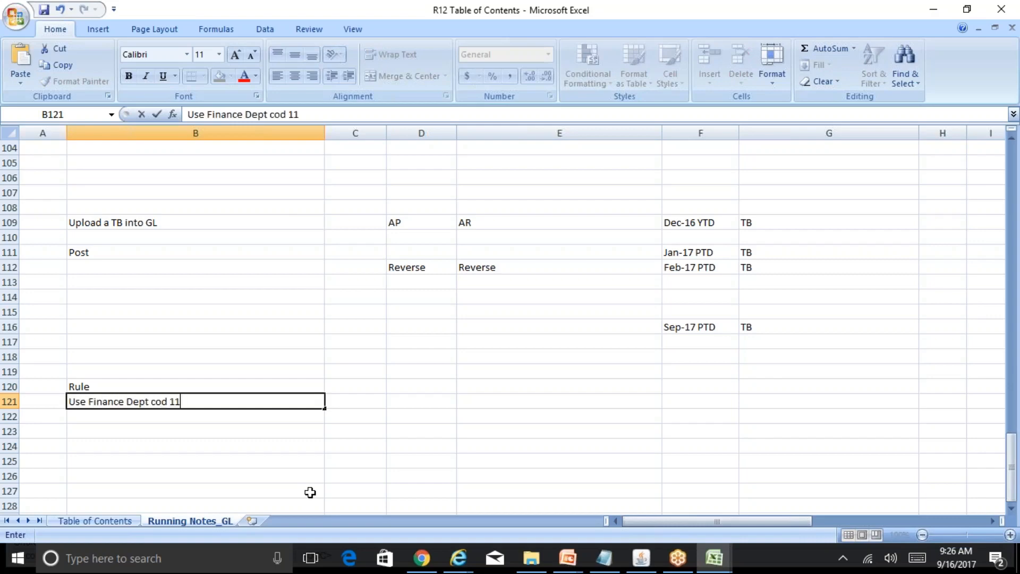
{"action": "type", "text": "0 with Sala"}
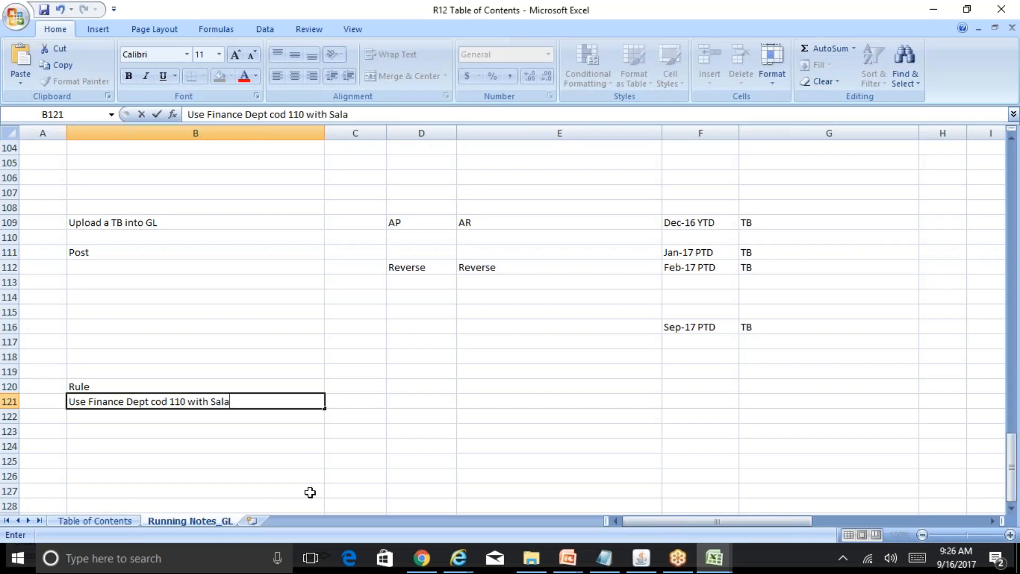
{"action": "type", "text": "ries account"}
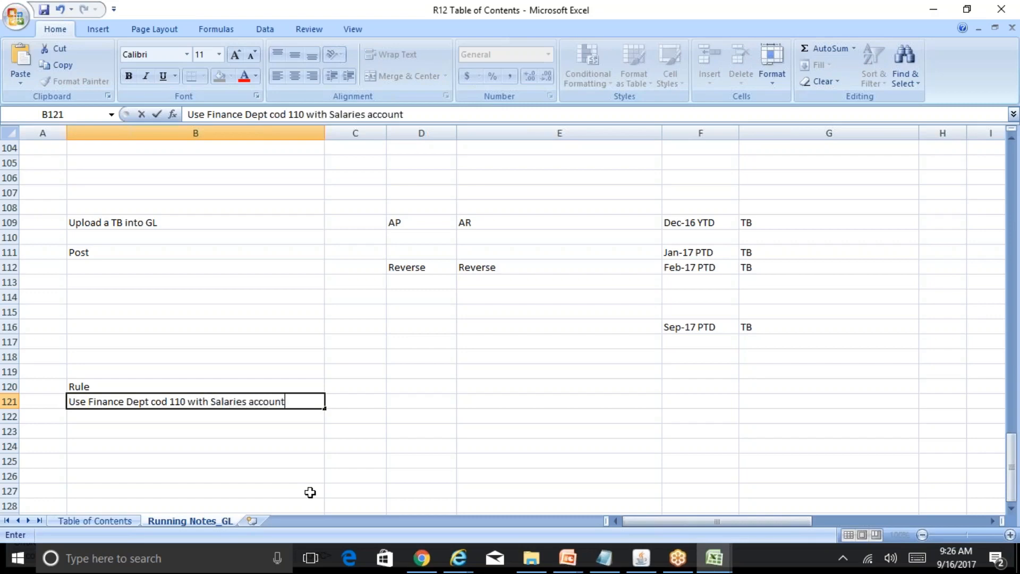
{"action": "key", "text": "Return"}
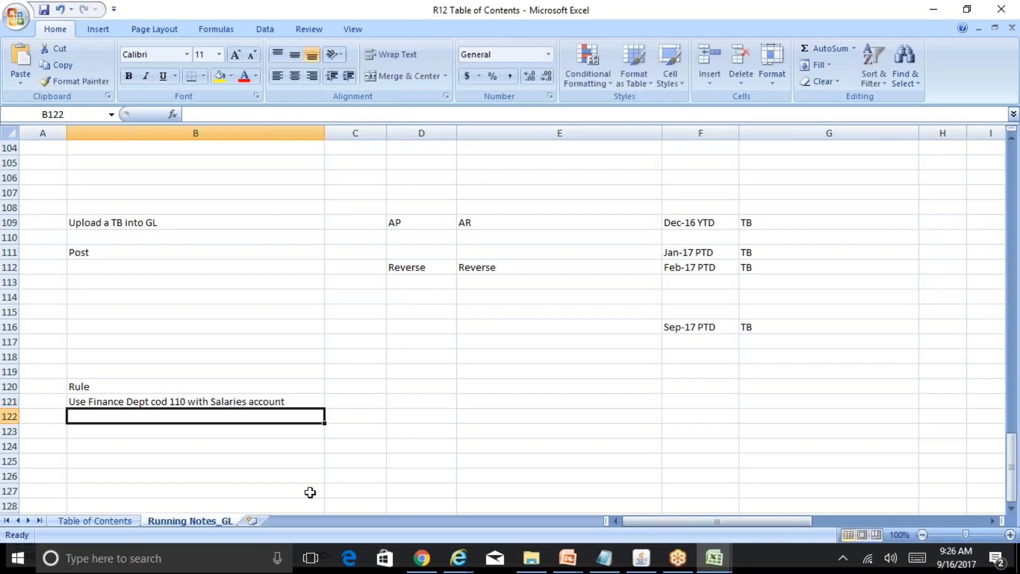
Correct "cod" to "code" in the note in cell B121.
{"action": "key", "text": "Up"}
{"action": "key", "text": "F2"}
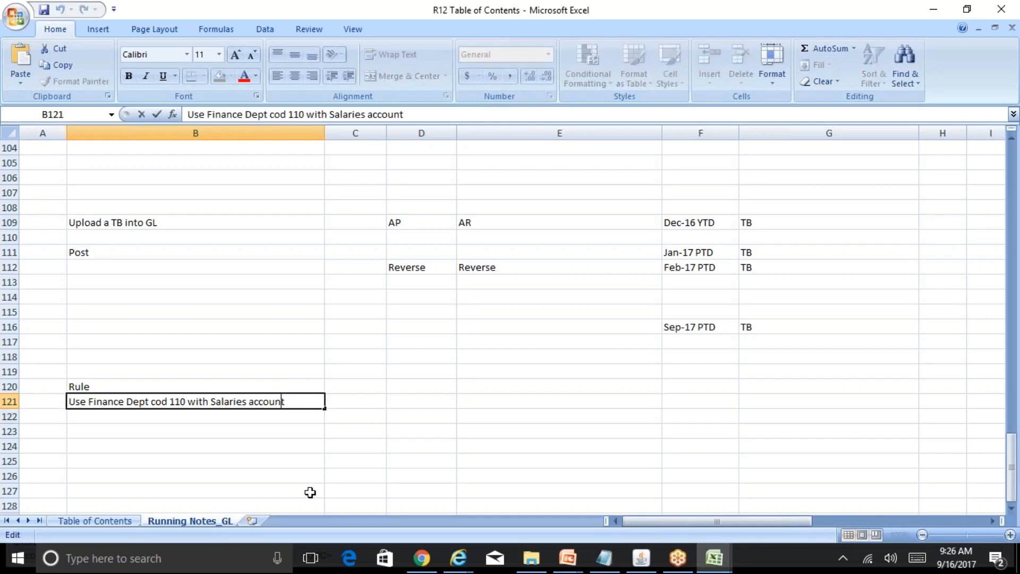
{"action": "key", "text": "Left"}
{"action": "key", "text": "Left"}
{"action": "key", "text": "Left"}
{"action": "key", "text": "Left"}
{"action": "key", "text": "Left"}
{"action": "key", "text": "Left"}
{"action": "key", "text": "Left"}
{"action": "key", "text": "Left"}
{"action": "key", "text": "Left"}
{"action": "key", "text": "Left"}
{"action": "key", "text": "Left"}
{"action": "key", "text": "Left"}
{"action": "key", "text": "Left"}
{"action": "key", "text": "Left"}
{"action": "key", "text": "Left"}
{"action": "key", "text": "Left"}
{"action": "key", "text": "Left"}
{"action": "key", "text": "Left"}
{"action": "key", "text": "Left"}
{"action": "key", "text": "Left"}
{"action": "type", "text": "e"}
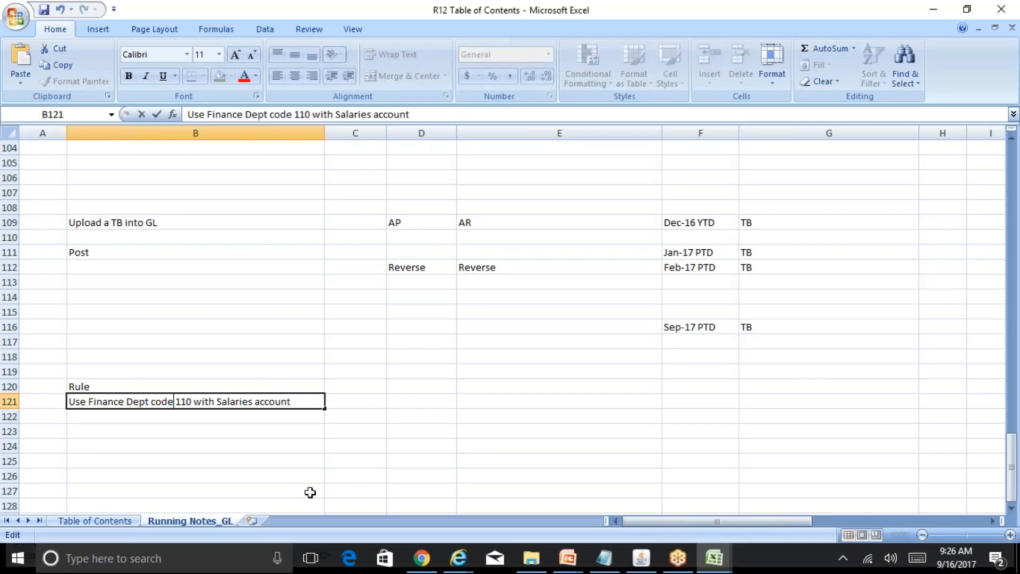
{"action": "key", "text": "Return"}
{"action": "key", "text": "Up"}
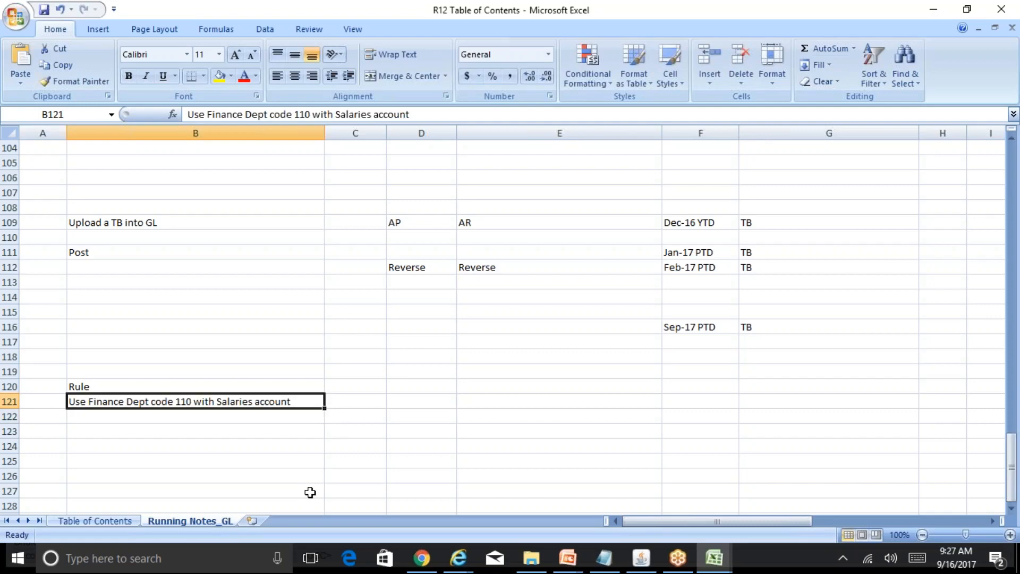
{"action": "left_click", "coordinate": [642, 558]}
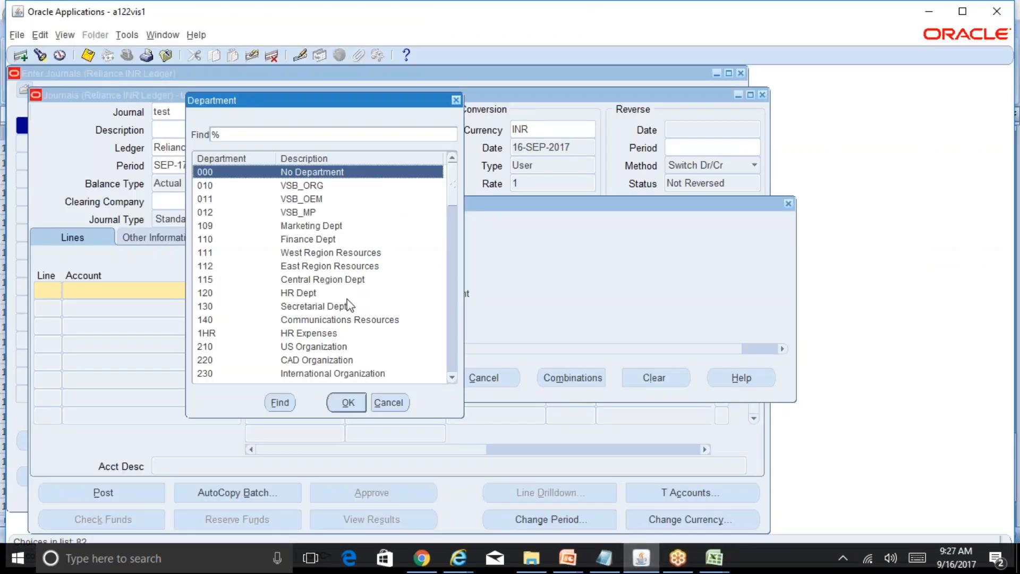
{"action": "left_click", "coordinate": [392, 402]}
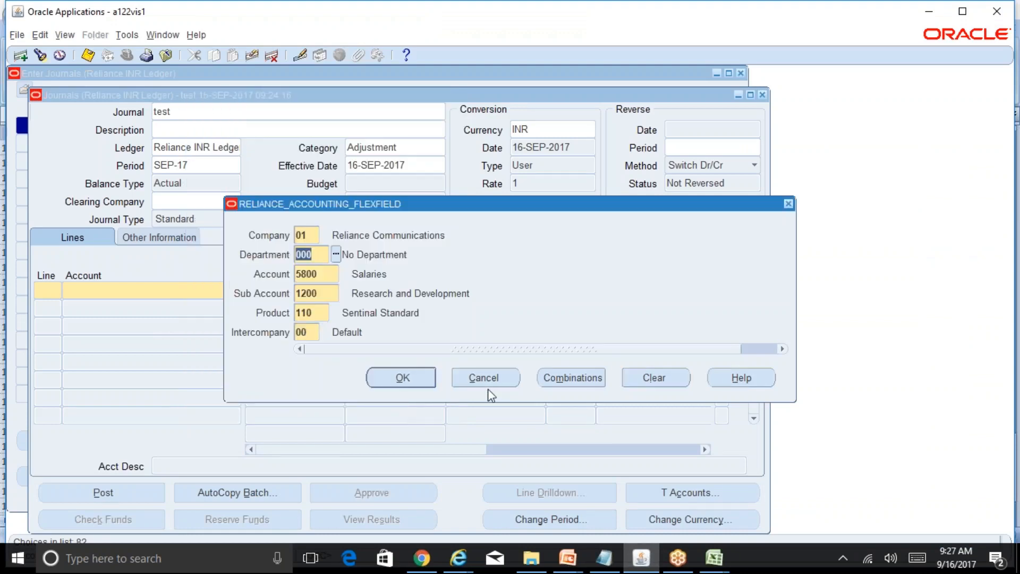
{"action": "left_click", "coordinate": [415, 381]}
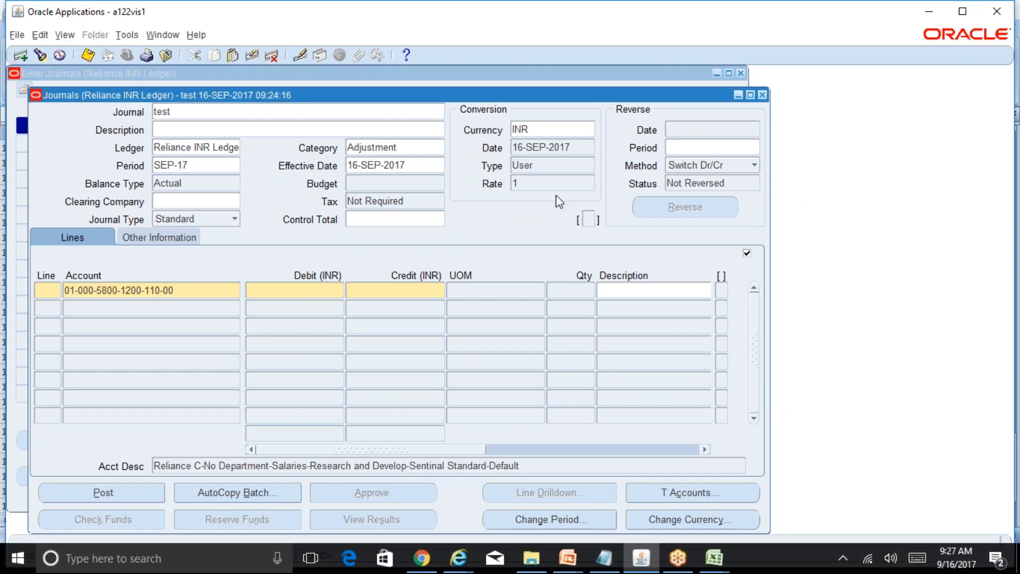
Delete the test journal's line and close the Journals and Enter Journals windows.
{"action": "left_click", "coordinate": [765, 94]}
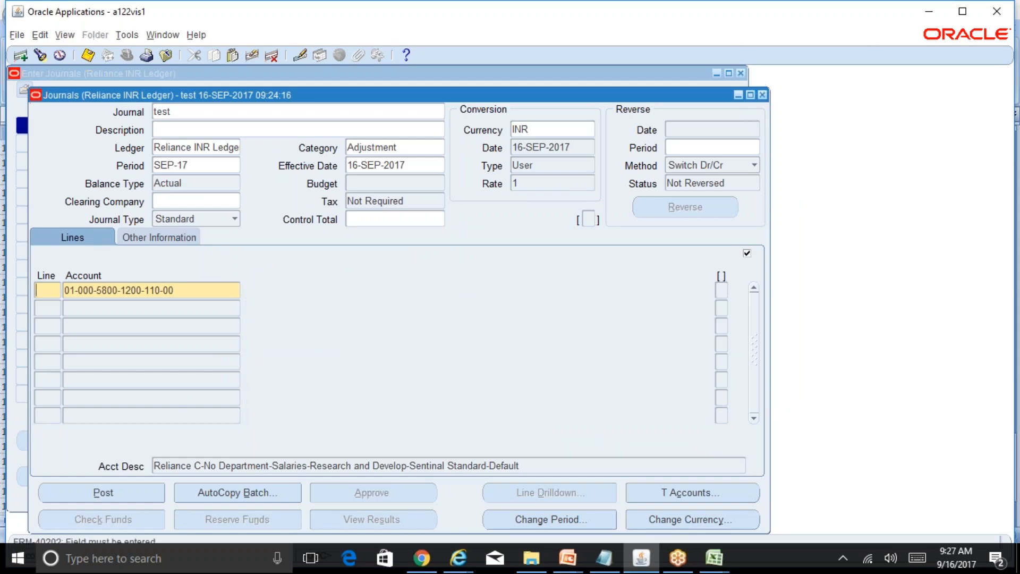
{"action": "key", "text": "alt+e"}
{"action": "key", "text": "d"}
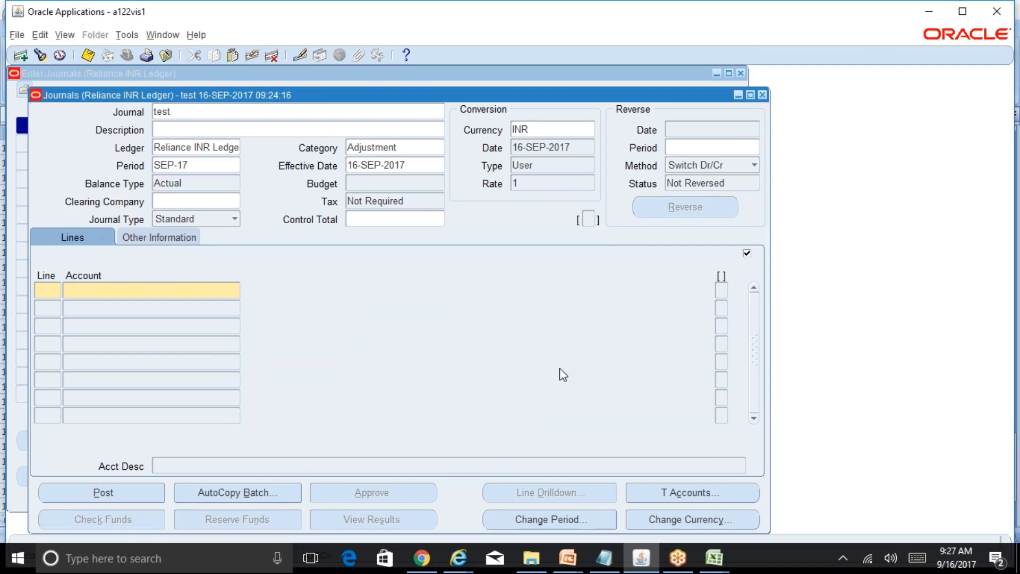
{"action": "left_click", "coordinate": [762, 94]}
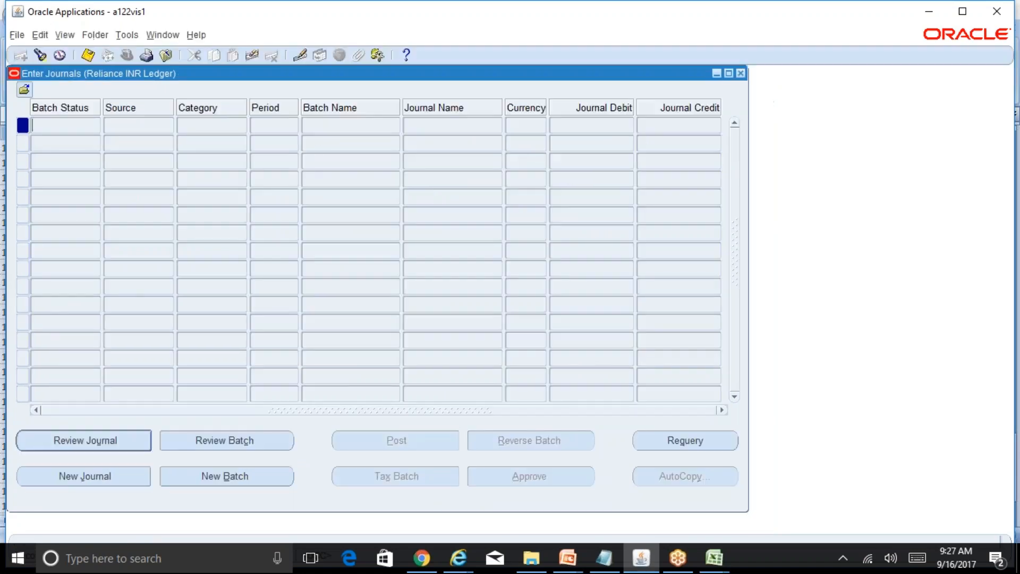
{"action": "left_click", "coordinate": [740, 74]}
{"action": "left_click", "coordinate": [532, 335]}
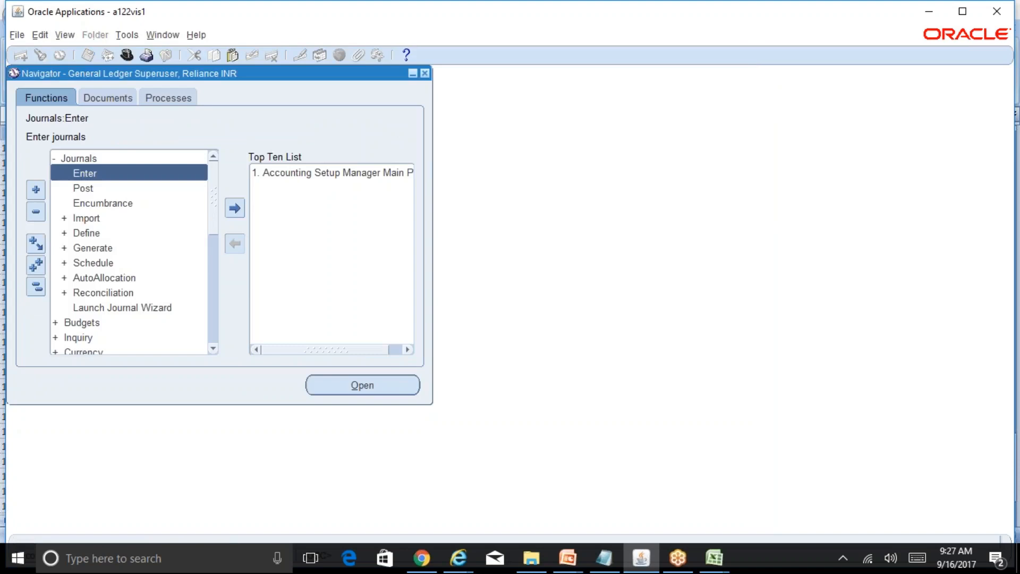
Collapse all functions in the Navigator and expand the Setup branch.
{"action": "left_click", "coordinate": [33, 289]}
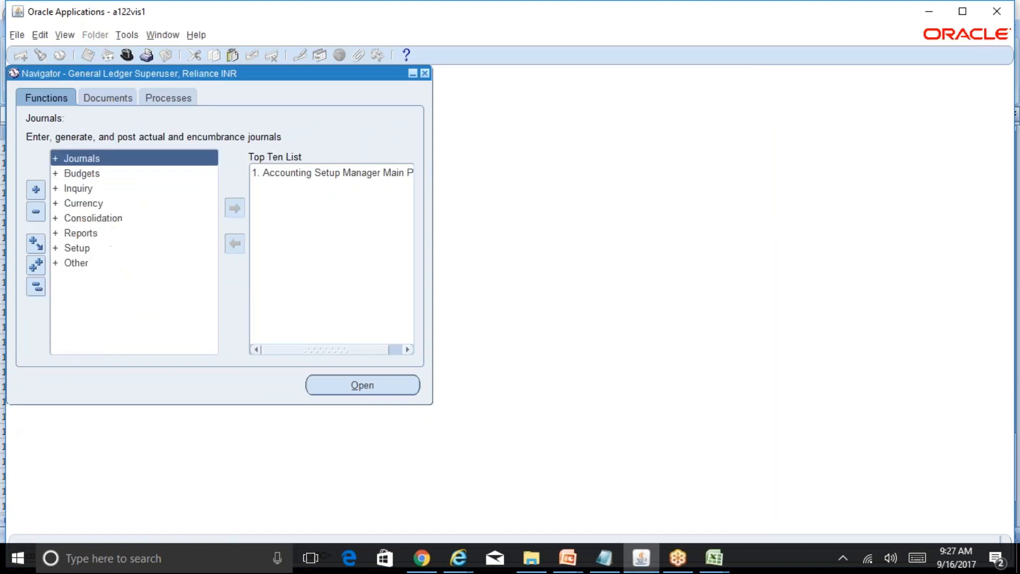
{"action": "left_click", "coordinate": [827, 26]}
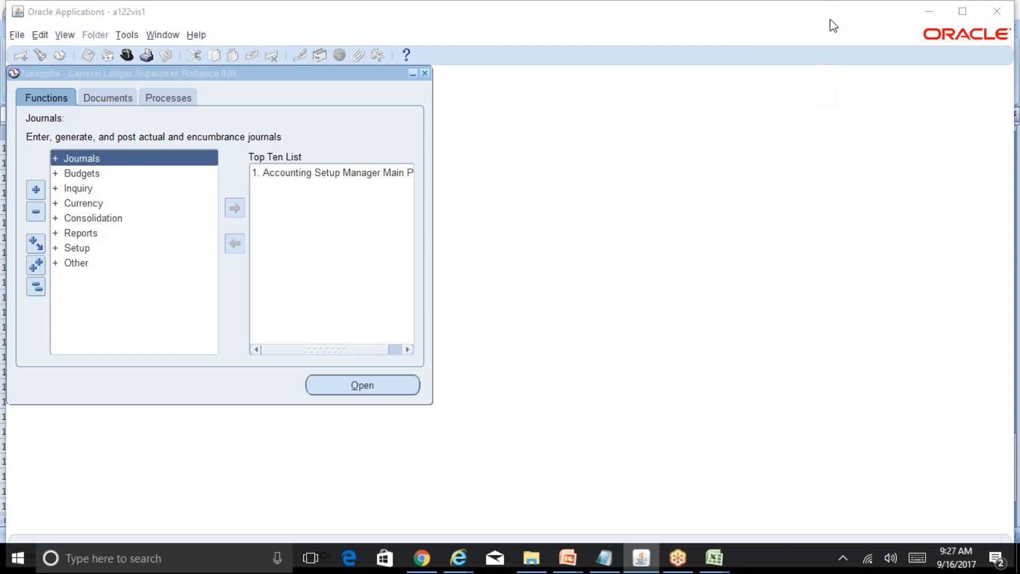
{"action": "left_click", "coordinate": [324, 122]}
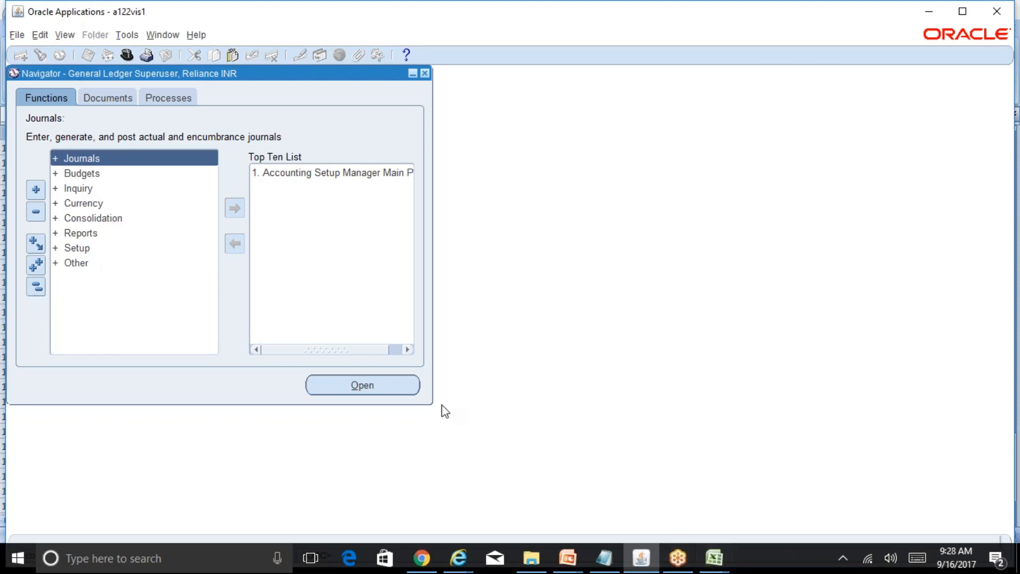
{"action": "double_click", "coordinate": [103, 249]}
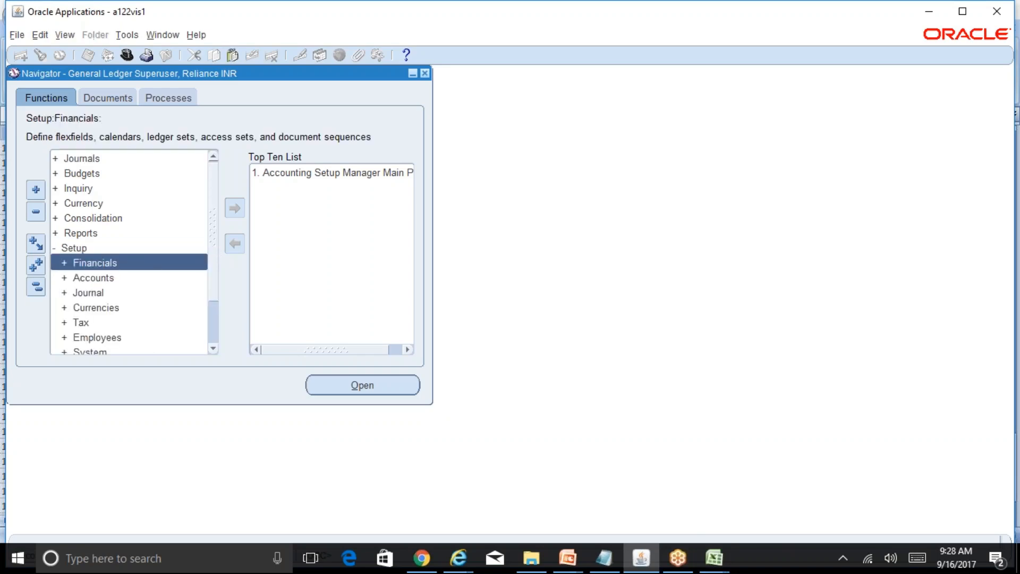
{"action": "scroll", "coordinate": [215, 255], "scroll_direction": "down", "scroll_amount": 1}
{"action": "scroll", "coordinate": [217, 268], "scroll_direction": "down", "scroll_amount": 1}
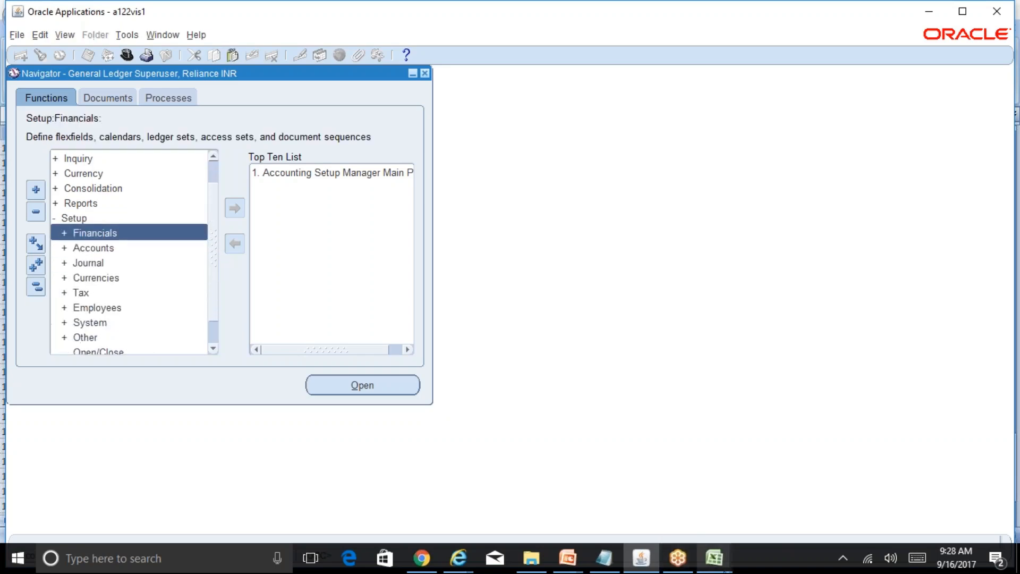
Switch to the BR100_Financials_GL workbook in Excel and follow the Home link to its Overview sheet.
{"action": "left_click", "coordinate": [717, 565]}
{"action": "left_click", "coordinate": [780, 503]}
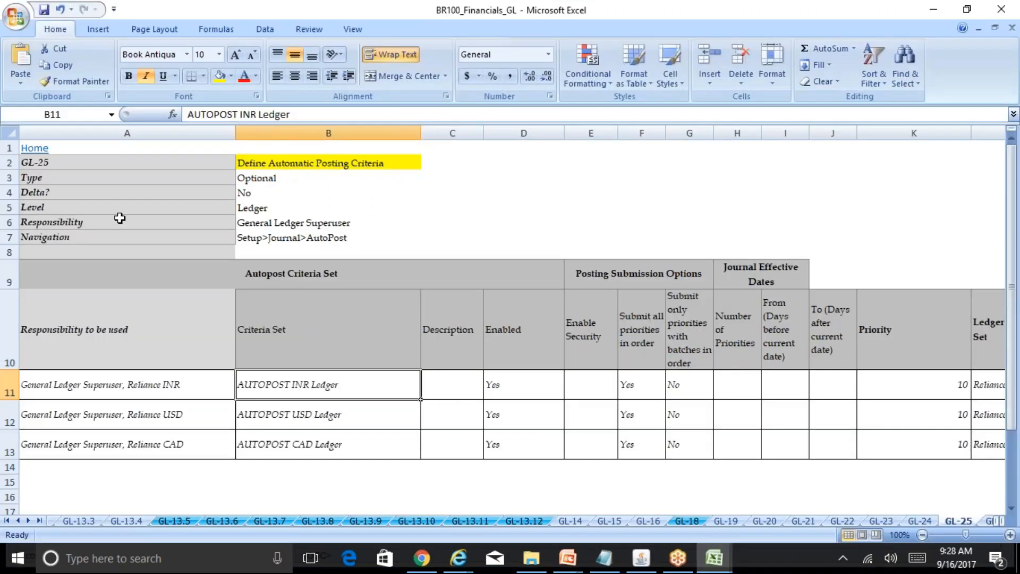
{"action": "left_click", "coordinate": [34, 148]}
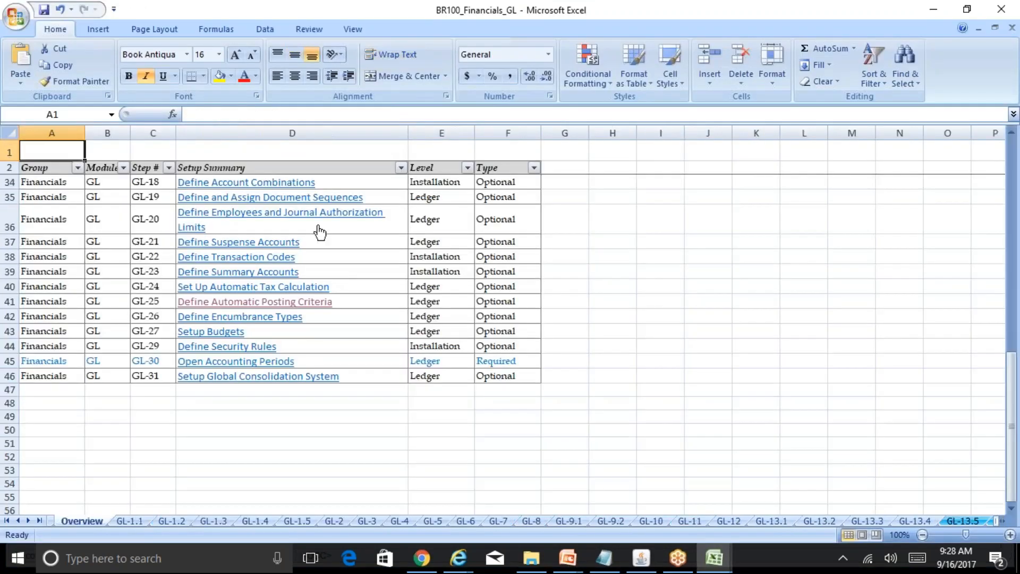
Search the setup overview for "cross val" and open the linked Define Cross Validation Rules sheet.
{"action": "key", "text": "ctrl+f"}
{"action": "type", "text": "cross val"}
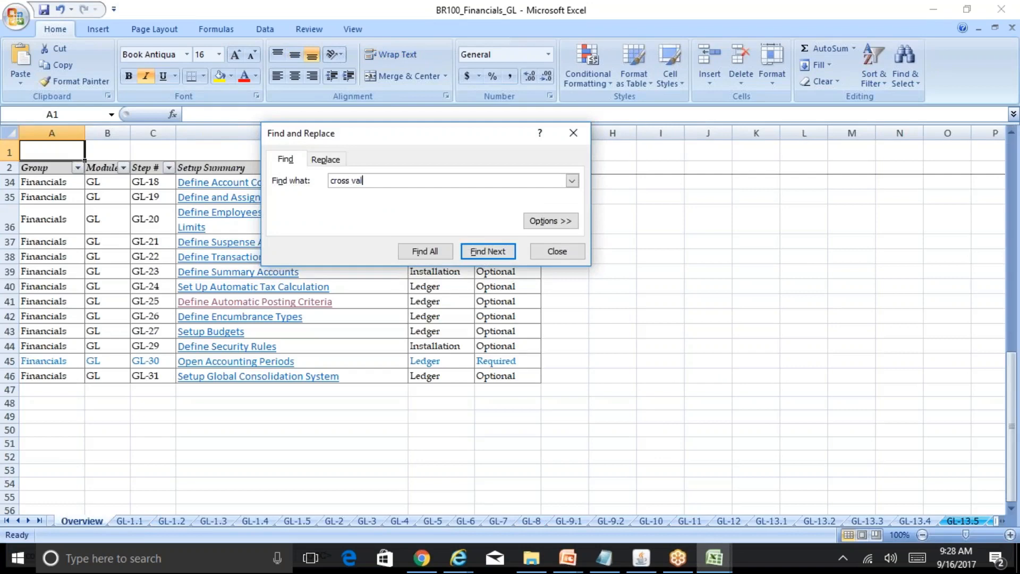
{"action": "left_click", "coordinate": [481, 250]}
{"action": "key", "text": "Escape"}
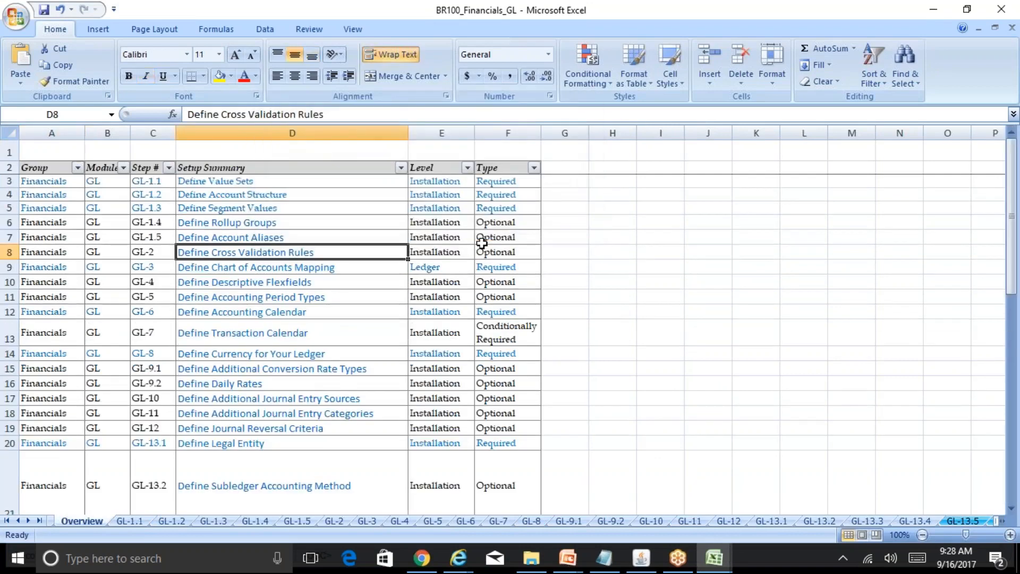
{"action": "left_click", "coordinate": [312, 255]}
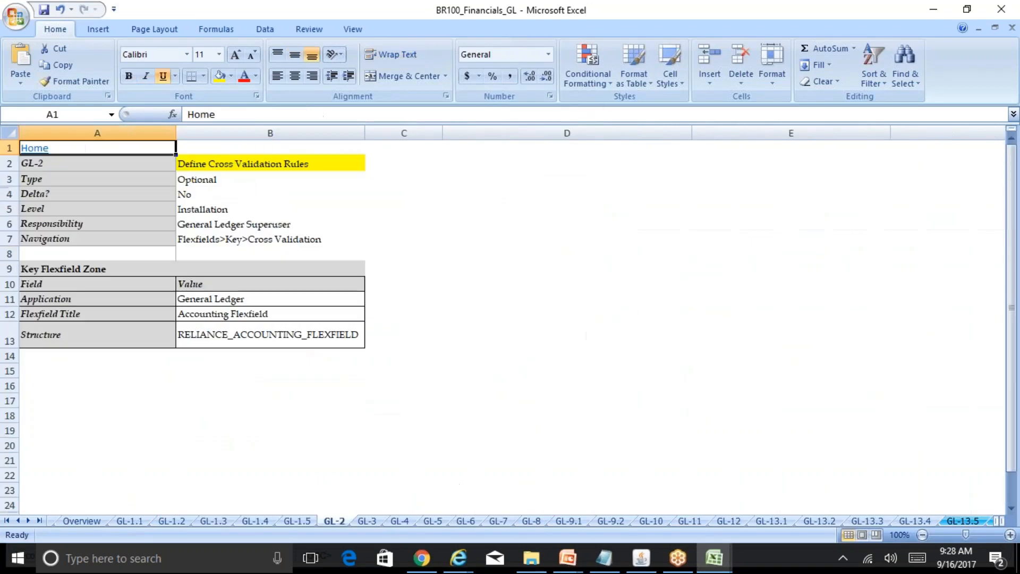
{"action": "left_click", "coordinate": [218, 366]}
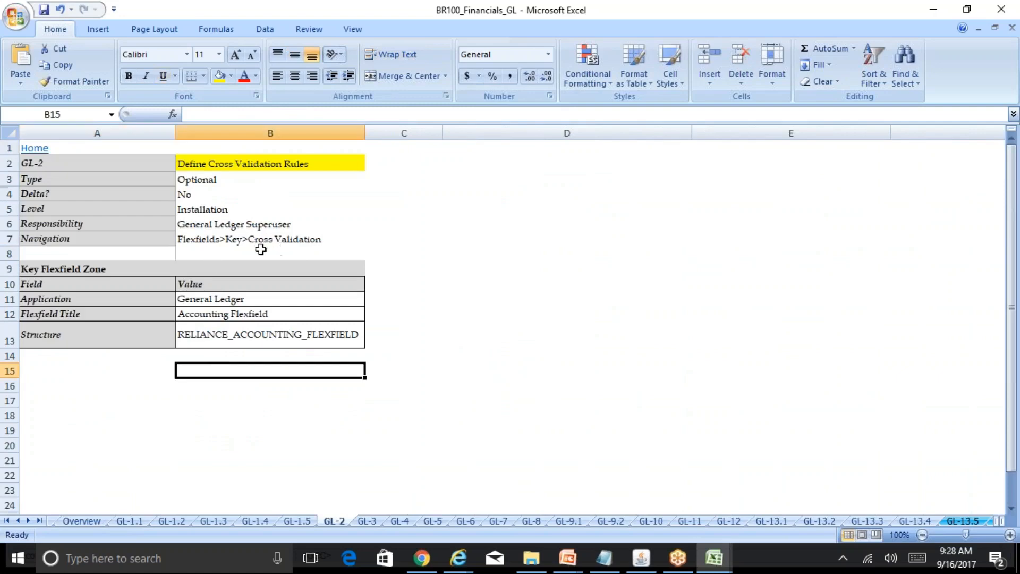
Switch to Oracle Applications and expand the Financials, Flexfields and Key branches under Setup in the Navigator.
{"action": "left_click", "coordinate": [641, 558]}
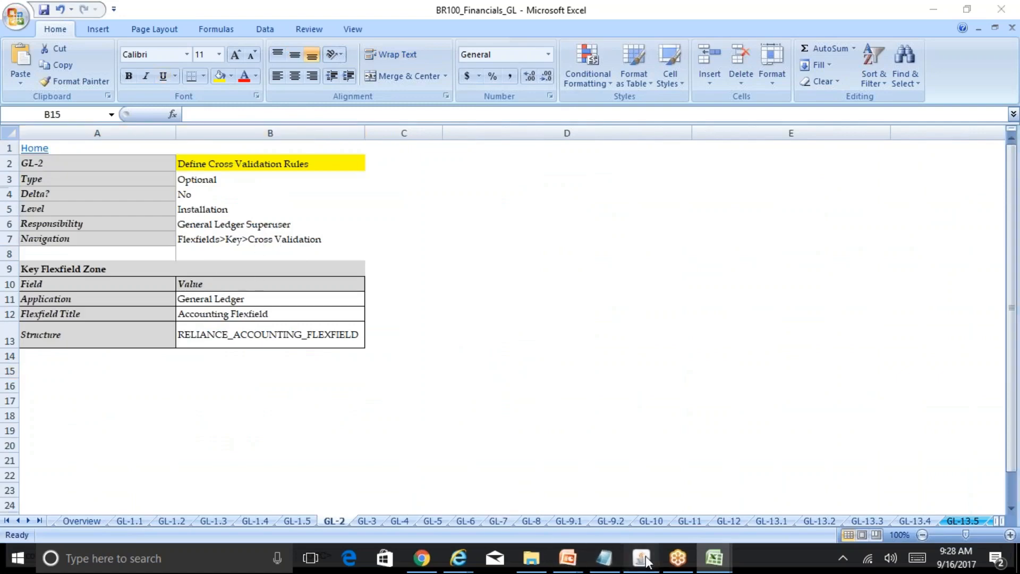
{"action": "double_click", "coordinate": [140, 235]}
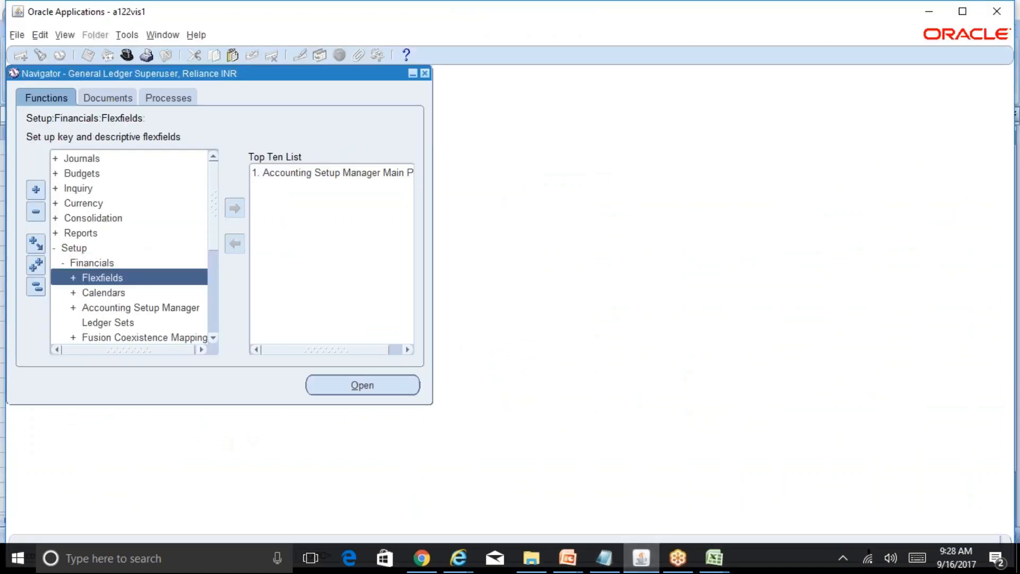
{"action": "double_click", "coordinate": [141, 271]}
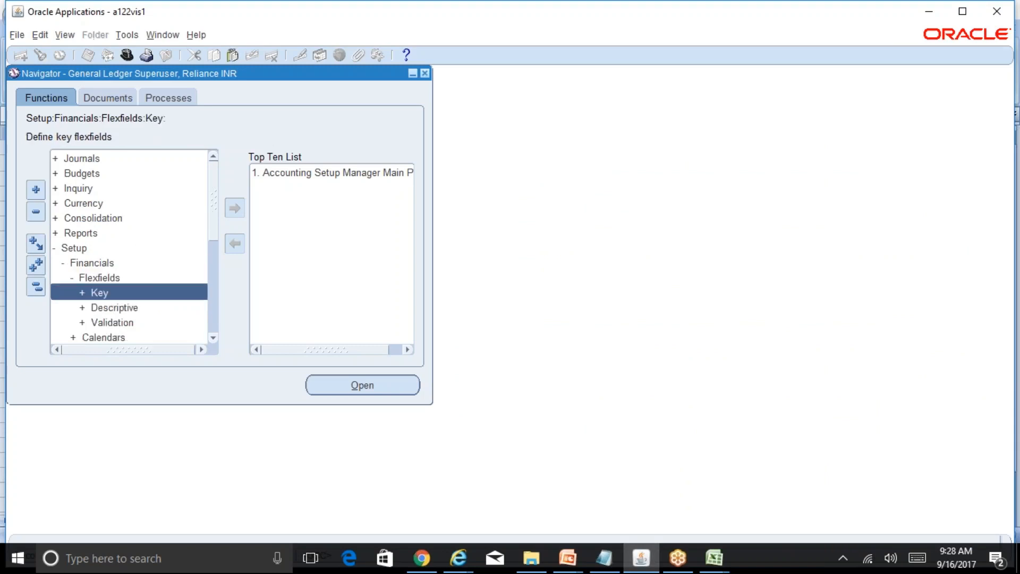
{"action": "double_click", "coordinate": [167, 294]}
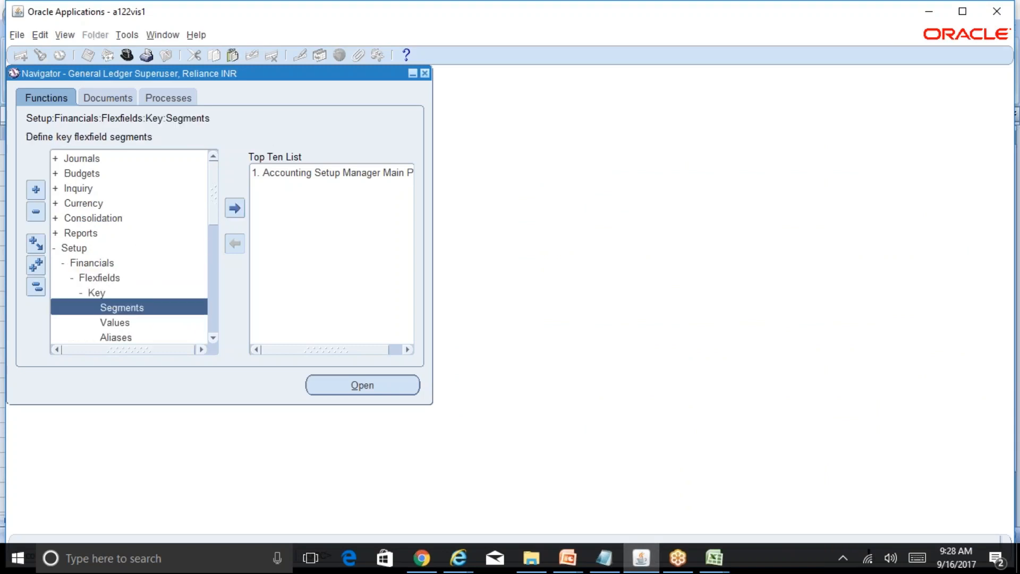
{"action": "left_click", "coordinate": [212, 340]}
{"action": "left_click", "coordinate": [212, 341]}
{"action": "left_click", "coordinate": [212, 341]}
{"action": "left_click", "coordinate": [212, 340]}
{"action": "left_click", "coordinate": [213, 341]}
{"action": "left_click", "coordinate": [213, 341]}
{"action": "left_click", "coordinate": [213, 341]}
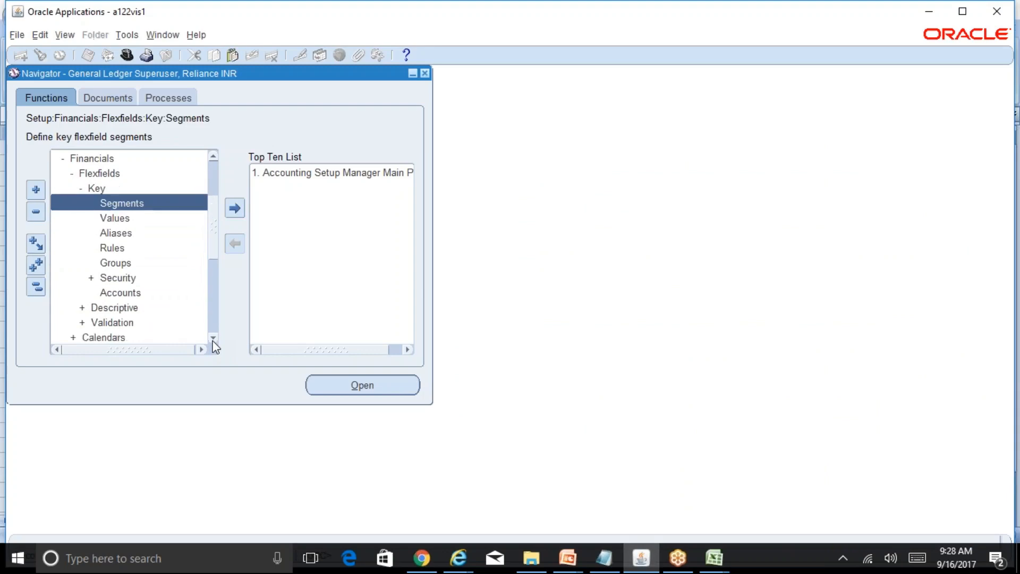
Open the Rules function under Key flexfields and move the Cross-Validation Rules window aside from the Navigator.
{"action": "key", "text": "alt+Tab"}
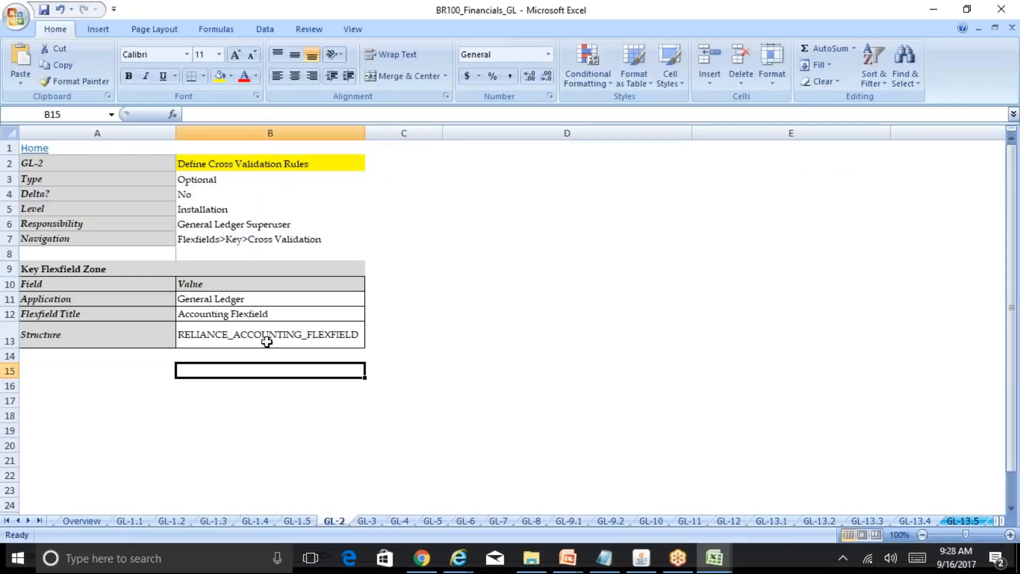
{"action": "left_click", "coordinate": [650, 559]}
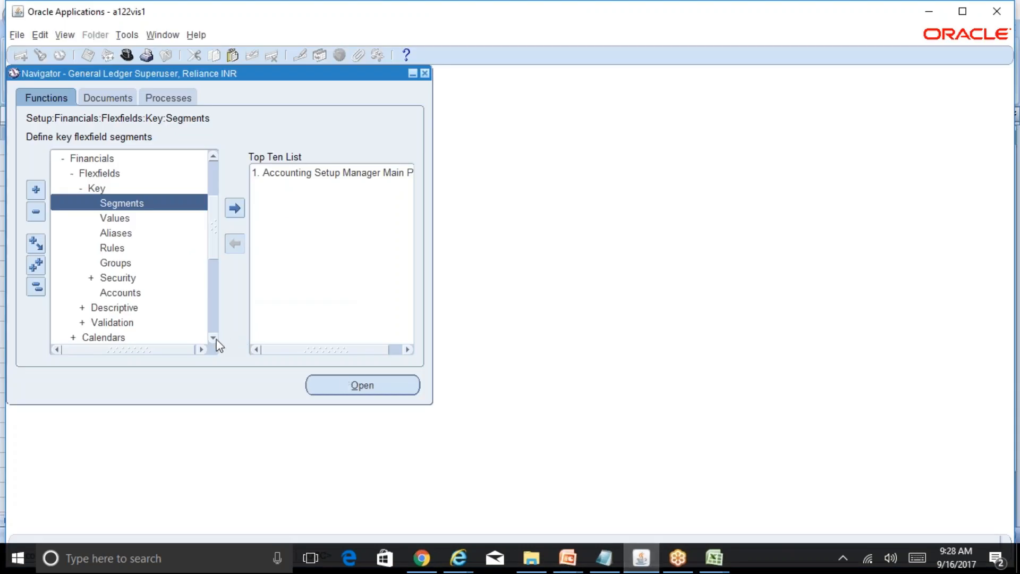
{"action": "left_click", "coordinate": [214, 339]}
{"action": "double_click", "coordinate": [152, 307]}
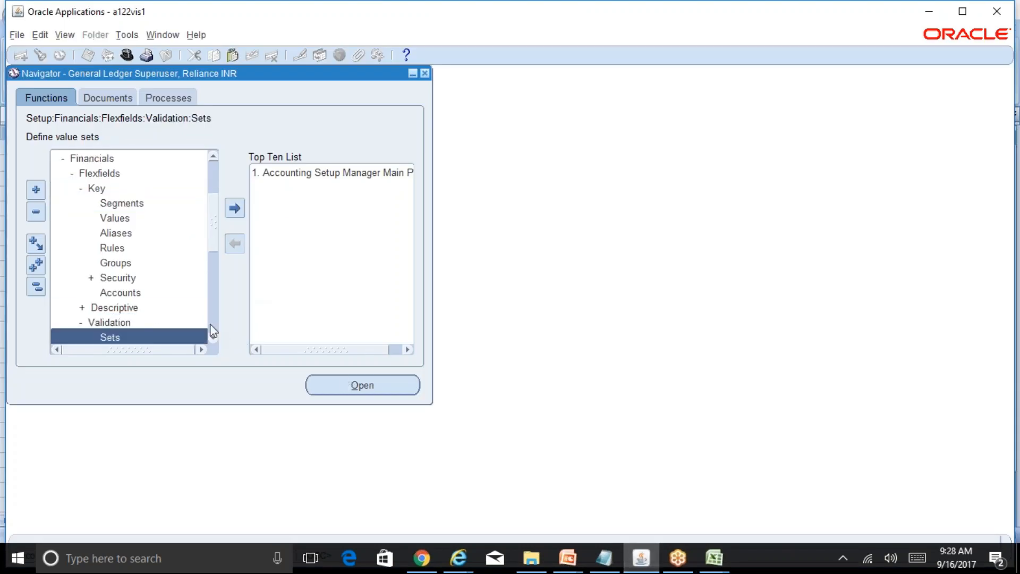
{"action": "scroll", "coordinate": [214, 339], "scroll_direction": "down", "scroll_amount": 4}
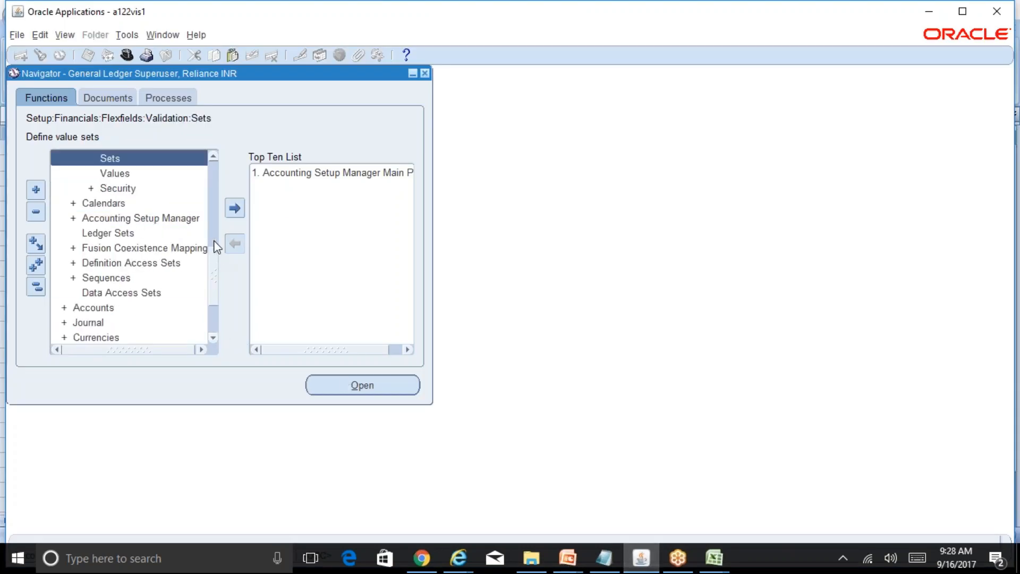
{"action": "left_click_drag", "start_coordinate": [215, 264], "coordinate": [212, 221]}
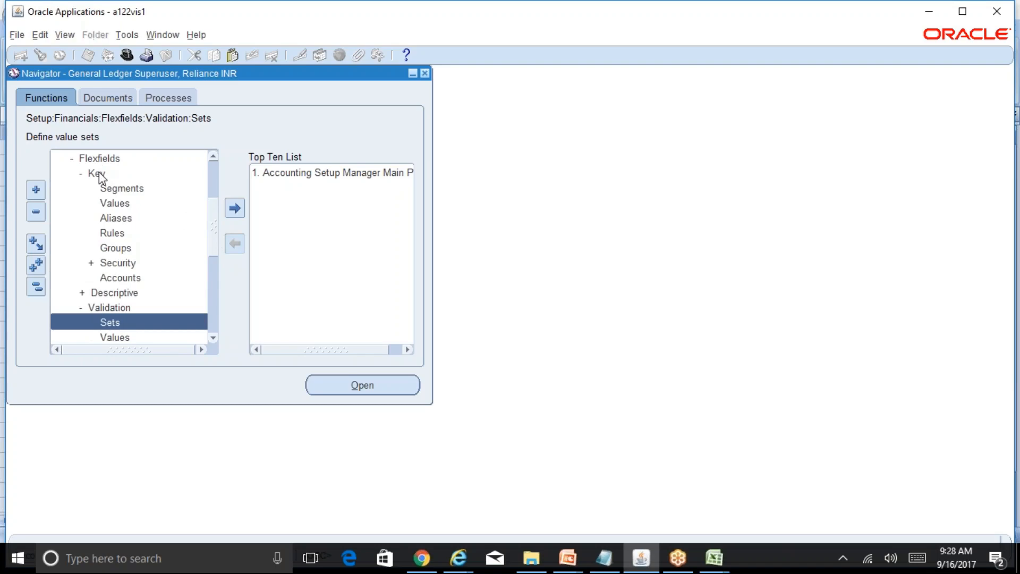
{"action": "double_click", "coordinate": [124, 234]}
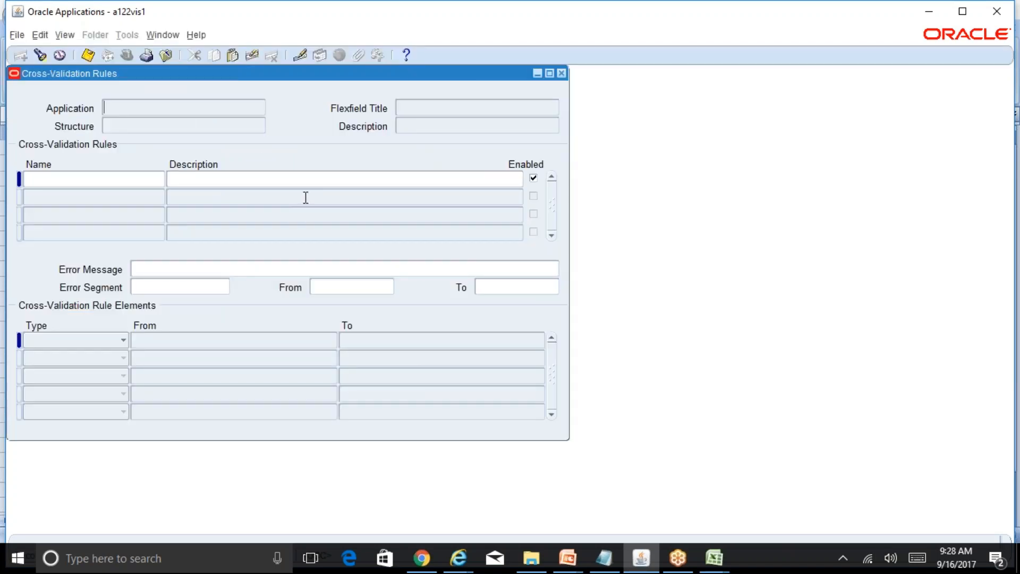
{"action": "left_click_drag", "start_coordinate": [351, 87], "coordinate": [546, 112]}
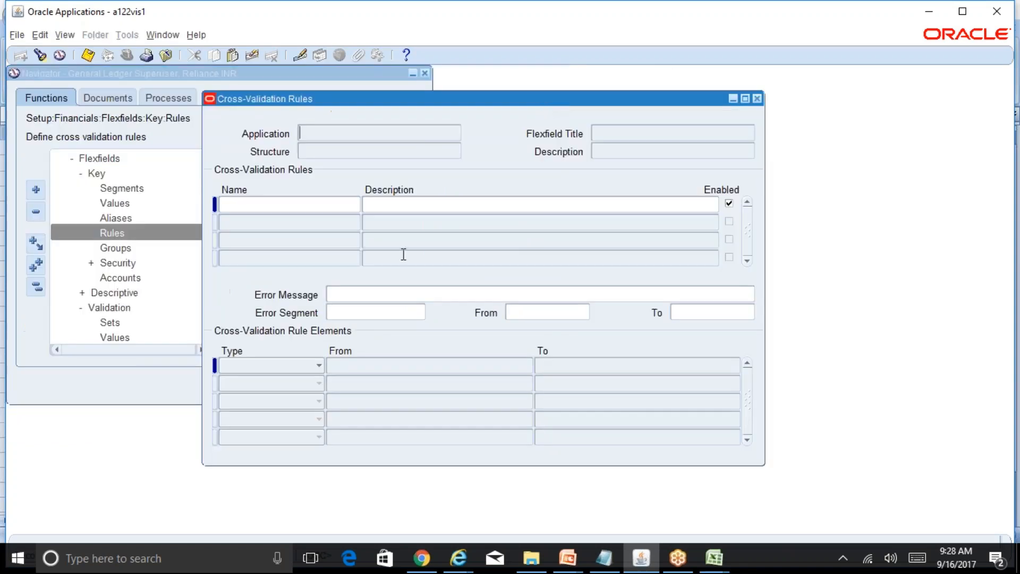
Switch to the BR100_Financials_GL workbook in Excel and change the Navigation entry in B7 to Flexfields>Key>Rules.
{"action": "left_click", "coordinate": [714, 558]}
{"action": "left_click", "coordinate": [760, 497]}
{"action": "left_click", "coordinate": [260, 243]}
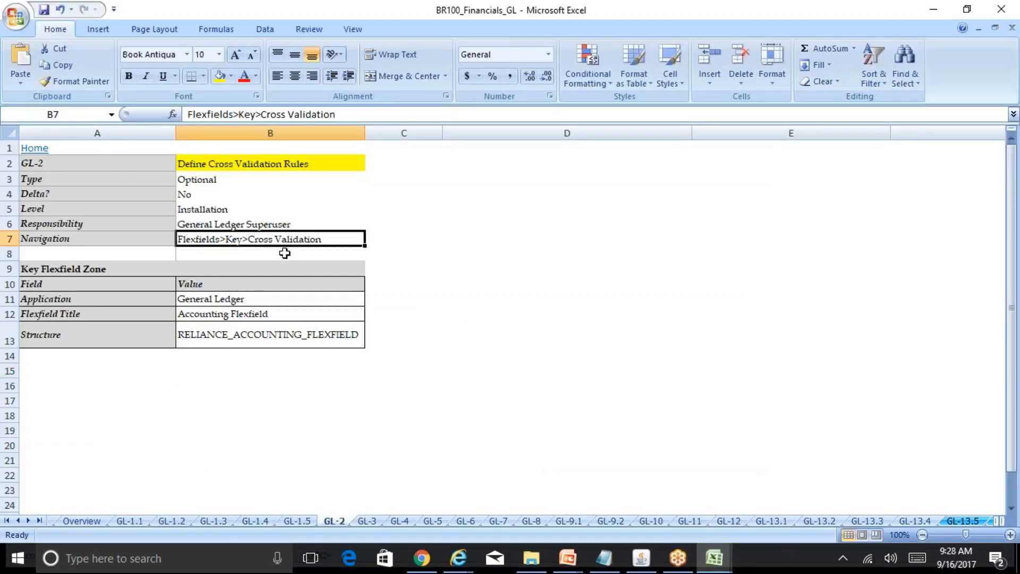
{"action": "key", "text": "F2"}
{"action": "key", "text": "BackSpace"}
{"action": "key", "text": "BackSpace"}
{"action": "key", "text": "BackSpace"}
{"action": "key", "text": "BackSpace"}
{"action": "key", "text": "BackSpace"}
{"action": "key", "text": "BackSpace"}
{"action": "key", "text": "BackSpace"}
{"action": "key", "text": "BackSpace"}
{"action": "key", "text": "BackSpace"}
{"action": "key", "text": "BackSpace"}
{"action": "key", "text": "BackSpace"}
{"action": "key", "text": "BackSpace"}
{"action": "key", "text": "BackSpace"}
{"action": "key", "text": "BackSpace"}
{"action": "key", "text": "BackSpace"}
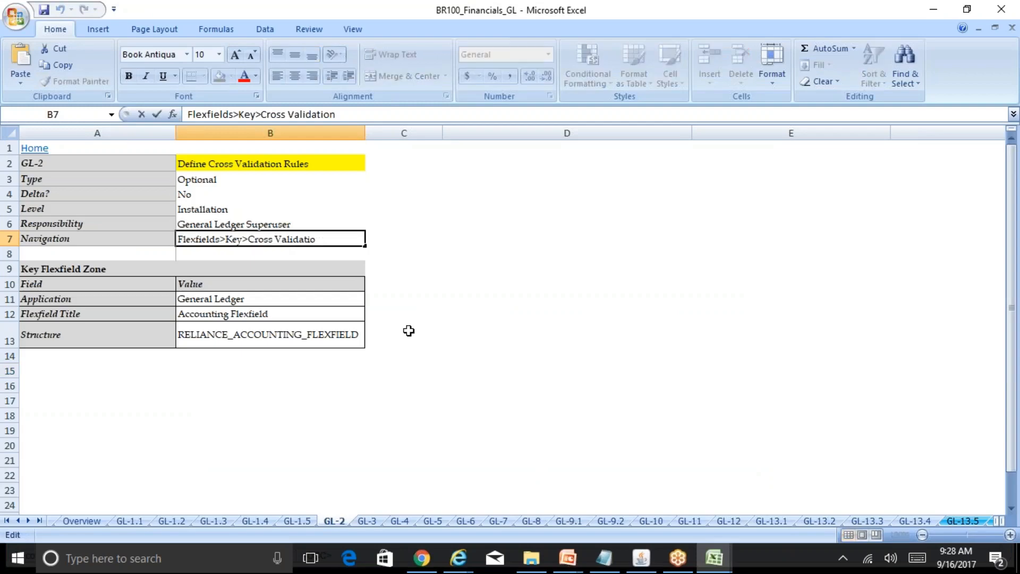
{"action": "key", "text": "BackSpace"}
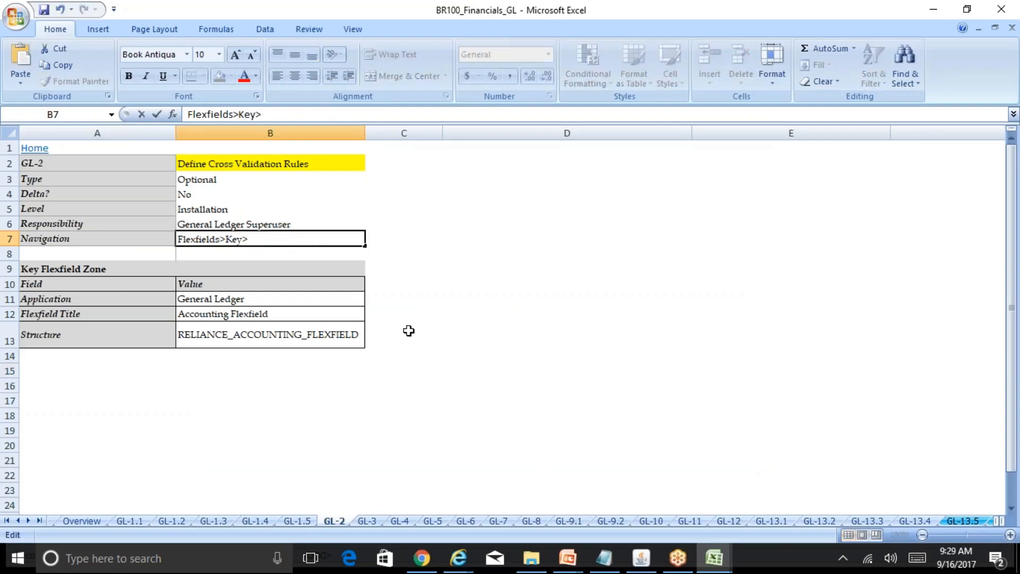
{"action": "type", "text": "Rules"}
{"action": "key", "text": "Return"}
Prefix the Navigation path in B7 with "Seup>" and save the workbook.
{"action": "key", "text": "Up"}
{"action": "key", "text": "F2"}
{"action": "type", "text": "Seup"}
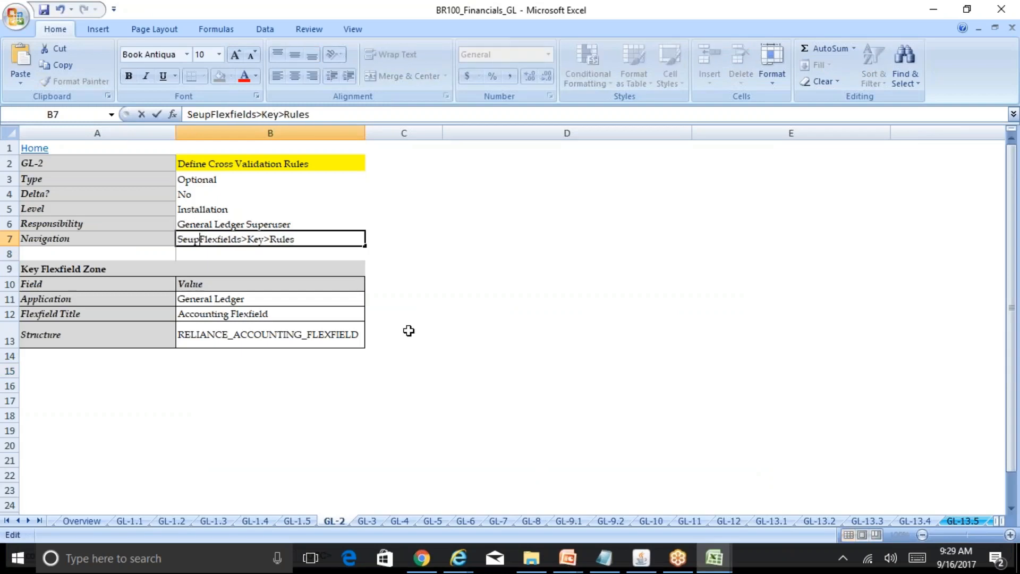
{"action": "type", "text": ">"}
{"action": "key", "text": "Return"}
{"action": "key", "text": "ctrl+s"}
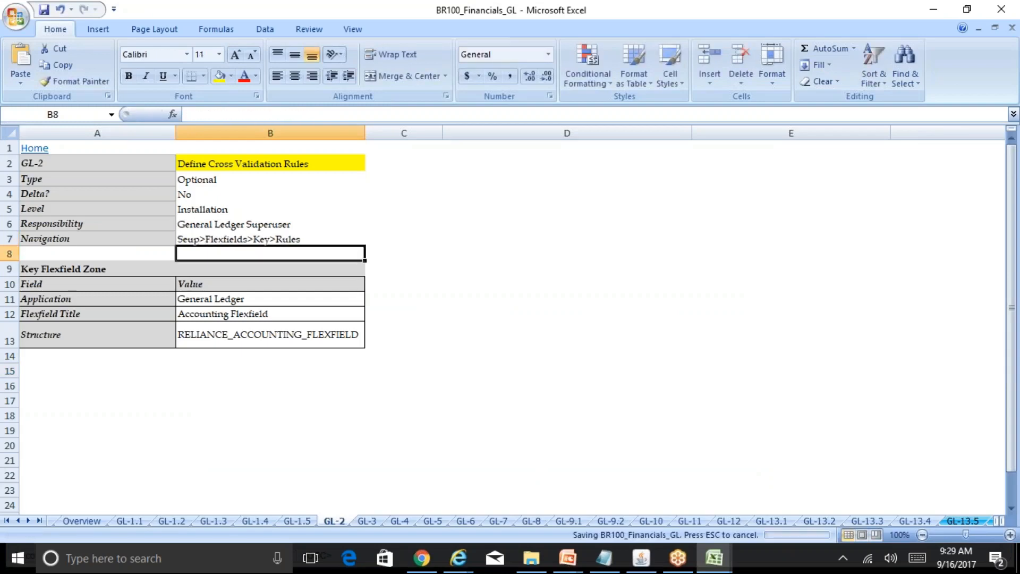
Switch to Oracle Applications and query the cross-validation rules for application General%Ledger and structure REL%.
{"action": "left_click", "coordinate": [641, 558]}
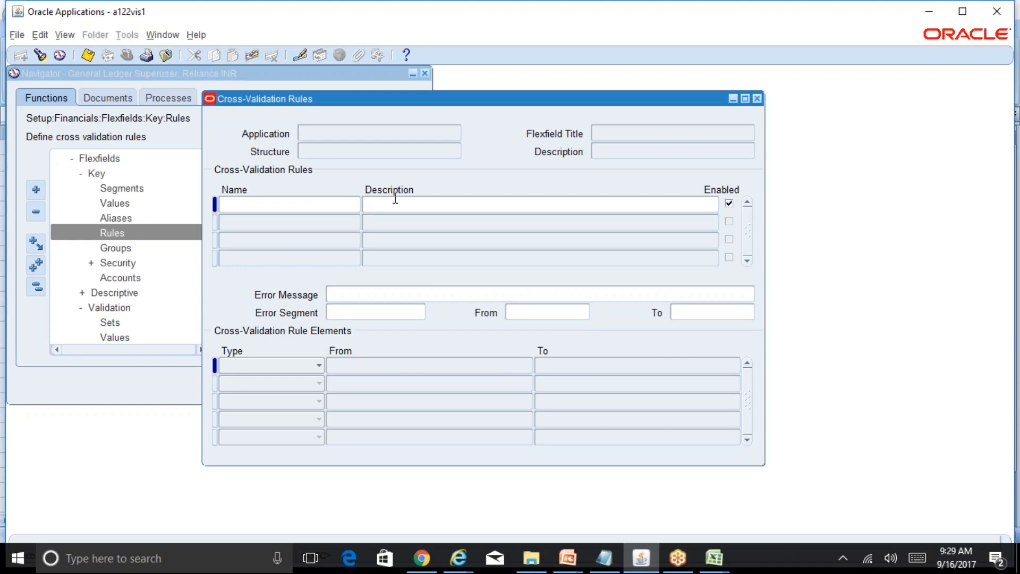
{"action": "key", "text": "F11"}
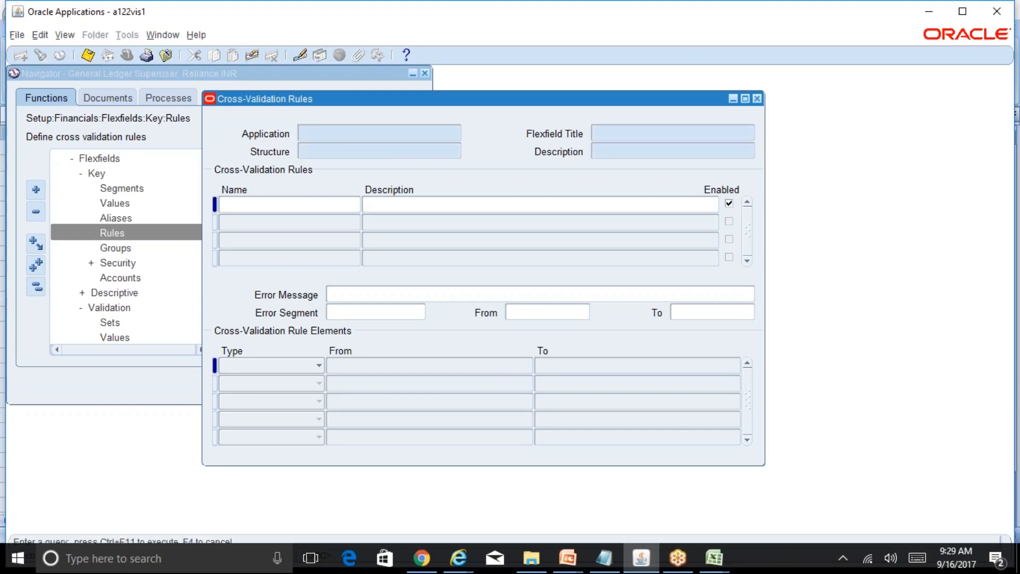
{"action": "type", "text": "General%Ledger"}
{"action": "key", "text": "Tab"}
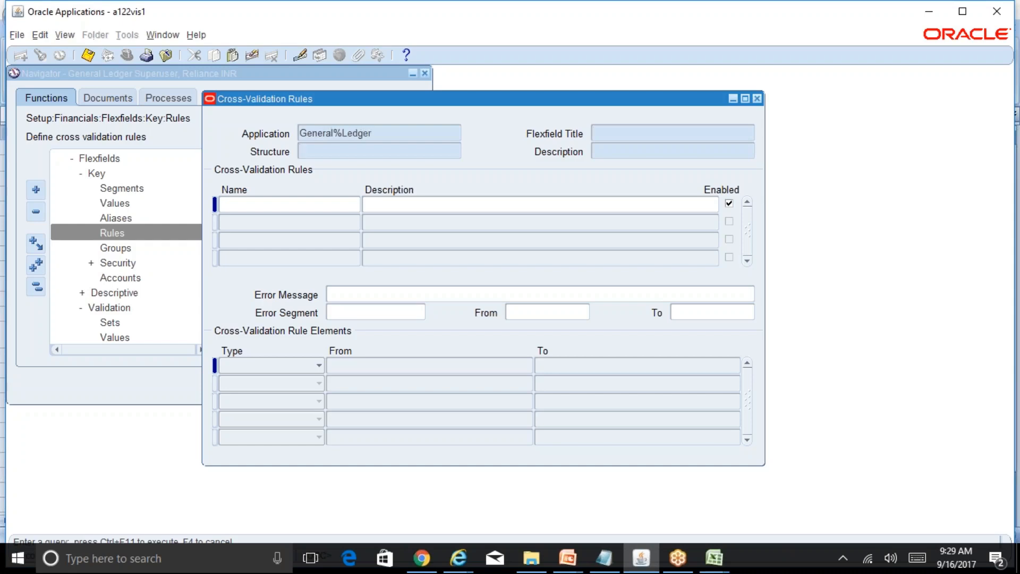
{"action": "type", "text": "REL%"}
{"action": "key", "text": "ctrl+F11"}
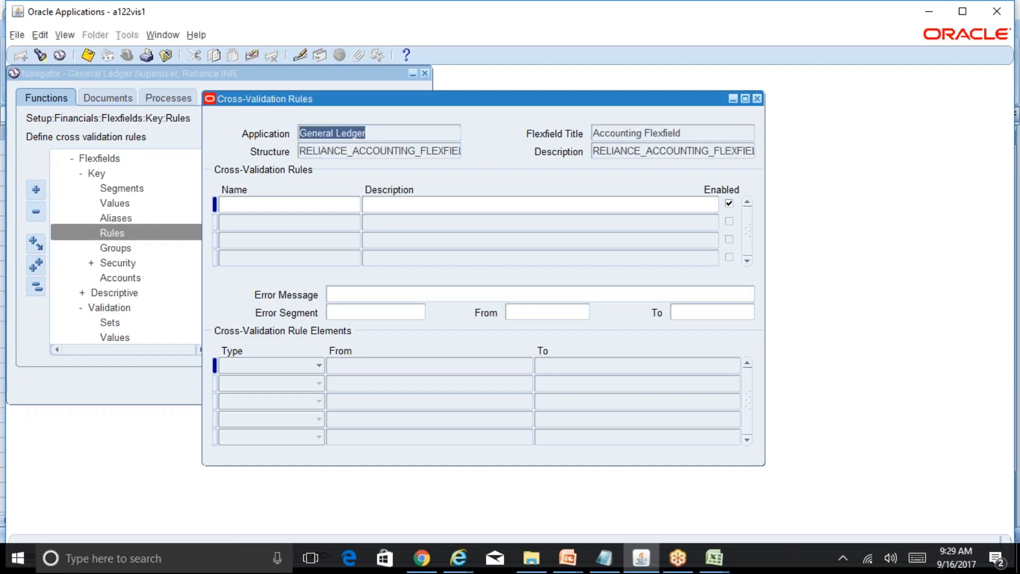
Name the first cross-validation rule CV-1.
{"action": "left_click", "coordinate": [326, 203]}
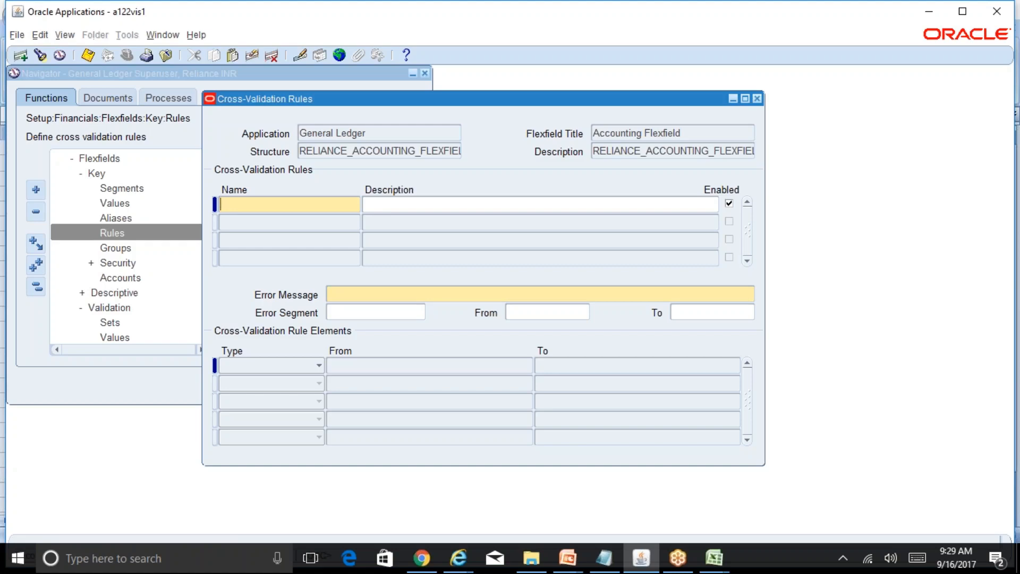
{"action": "type", "text": "CV-1"}
Copy "Use Finance Dept code 110 with Salaries account" from the R12 Table of Contents workbook into the CV-1 rule's Error Message.
{"action": "left_click", "coordinate": [420, 296]}
{"action": "left_click", "coordinate": [722, 558]}
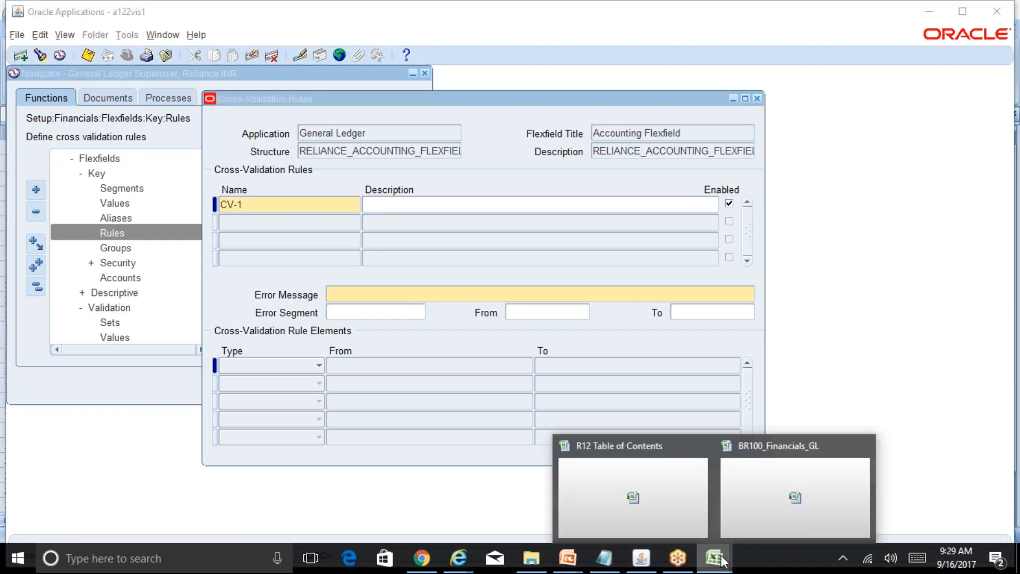
{"action": "left_click", "coordinate": [682, 502]}
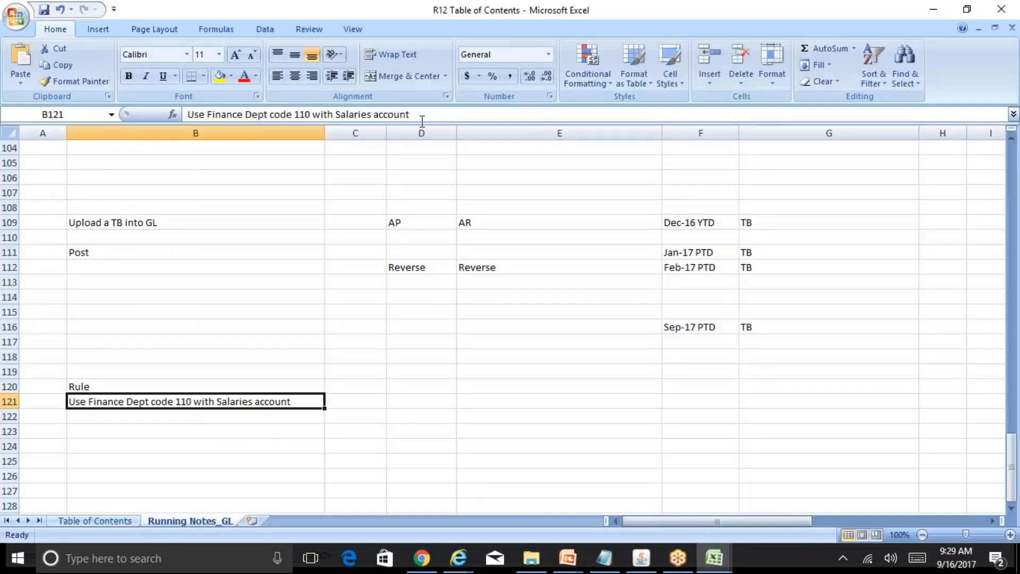
{"action": "left_click_drag", "start_coordinate": [424, 118], "coordinate": [183, 115]}
{"action": "key", "text": "ctrl+c"}
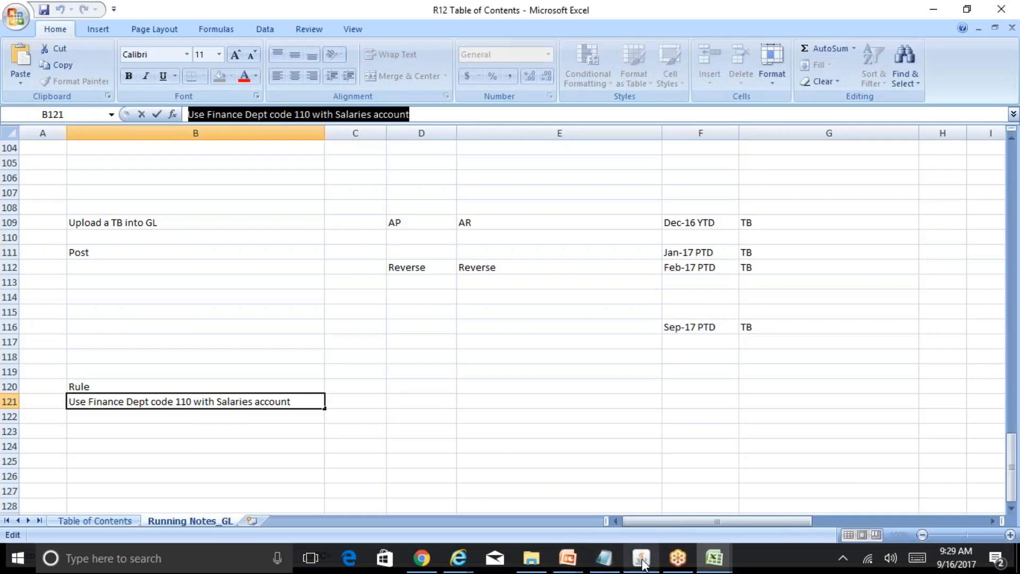
{"action": "left_click", "coordinate": [641, 558]}
{"action": "key", "text": "ctrl+v"}
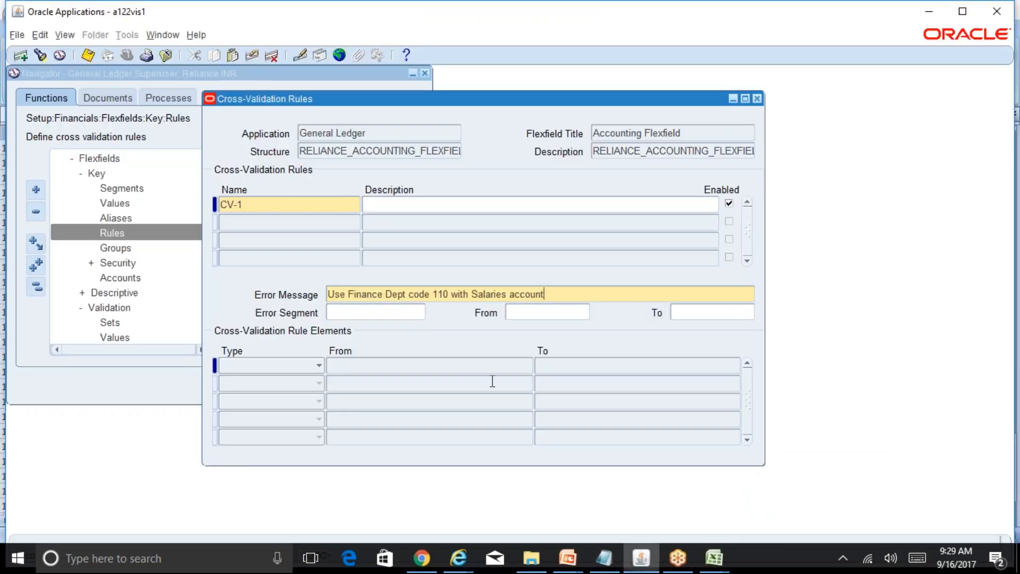
Keep Include as the first rule element's type and open its accounting flexfield range for entry.
{"action": "left_click", "coordinate": [398, 364]}
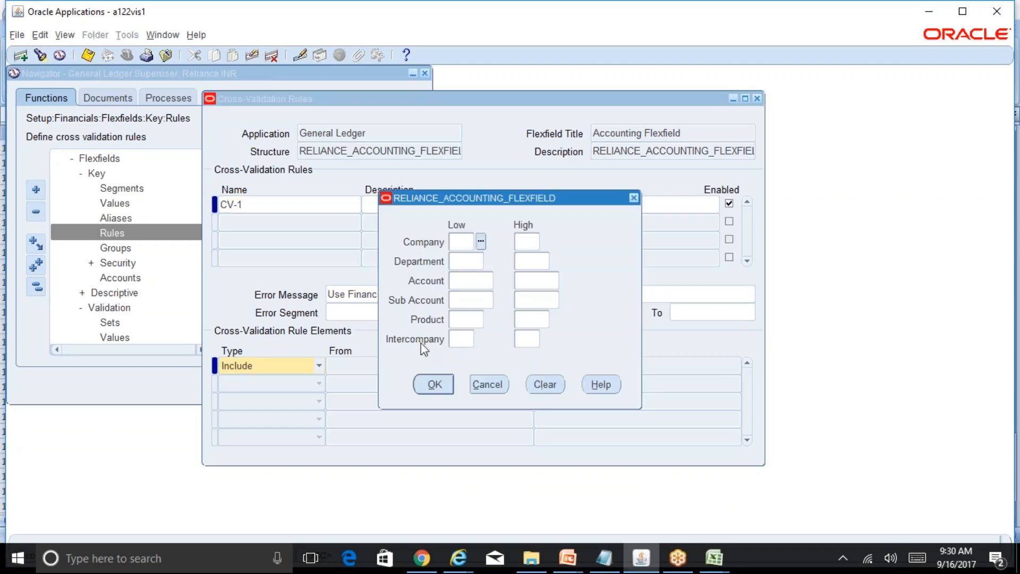
{"action": "left_click", "coordinate": [489, 385]}
{"action": "left_click", "coordinate": [319, 367]}
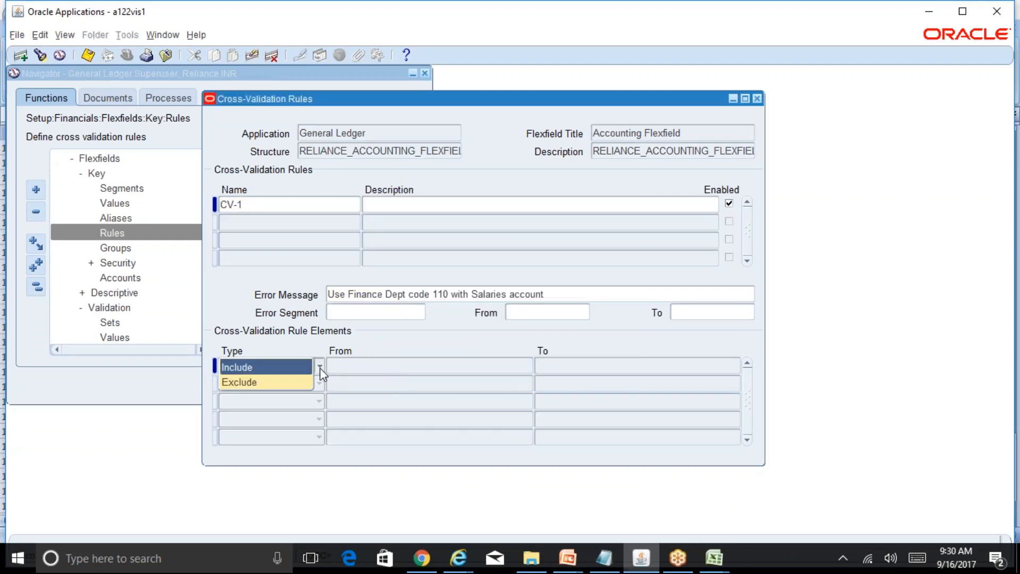
{"action": "left_click", "coordinate": [355, 368]}
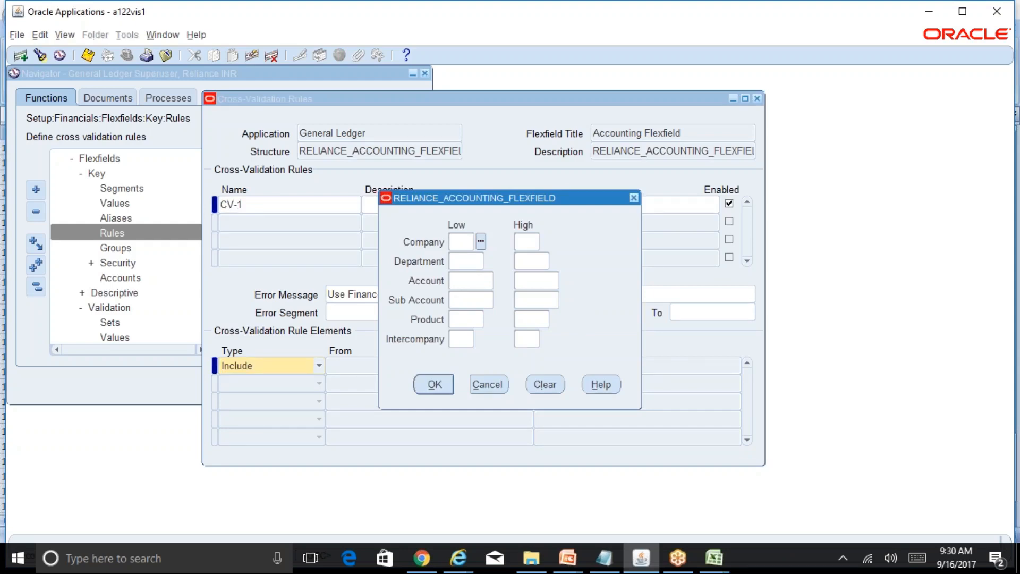
Set the Company range from 00 to ZZ.
{"action": "type", "text": "00"}
{"action": "key", "text": "Tab"}
{"action": "type", "text": "ZZ"}
{"action": "key", "text": "Tab"}
Set both the low and high Company values to 01.
{"action": "key", "text": "shift+Tab"}
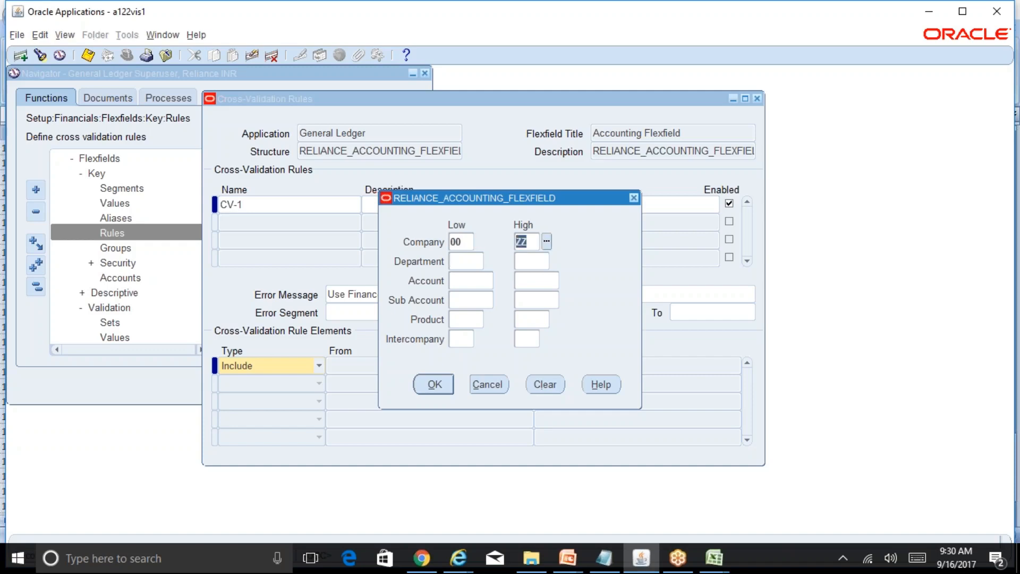
{"action": "key", "text": "shift+Tab"}
{"action": "type", "text": "01"}
{"action": "key", "text": "Tab"}
{"action": "type", "text": "01"}
{"action": "key", "text": "Tab"}
Set the Department range from 000 to ZZZ.
{"action": "type", "text": "000"}
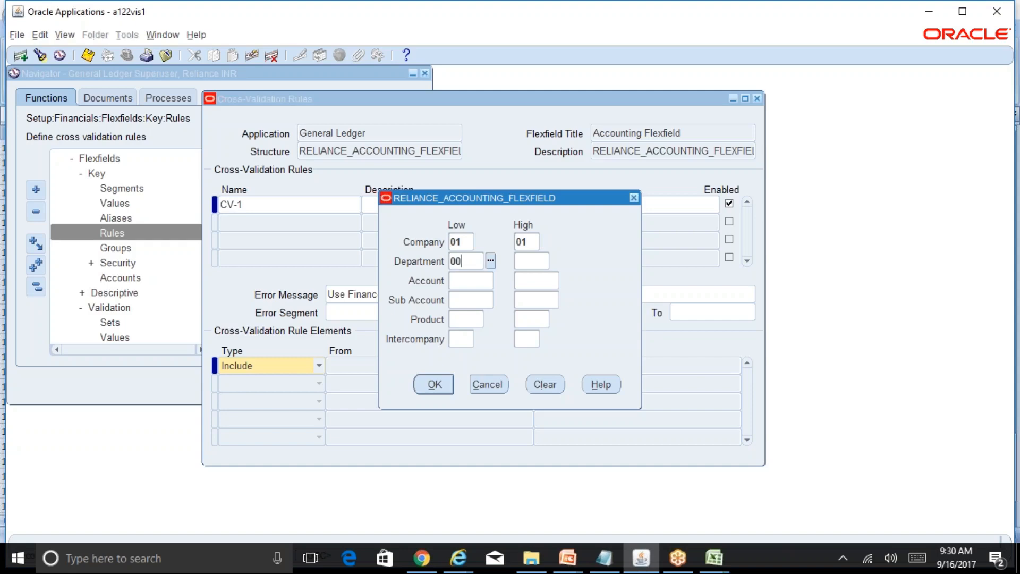
{"action": "key", "text": "Tab"}
{"action": "type", "text": "ZZZ"}
{"action": "key", "text": "Tab"}
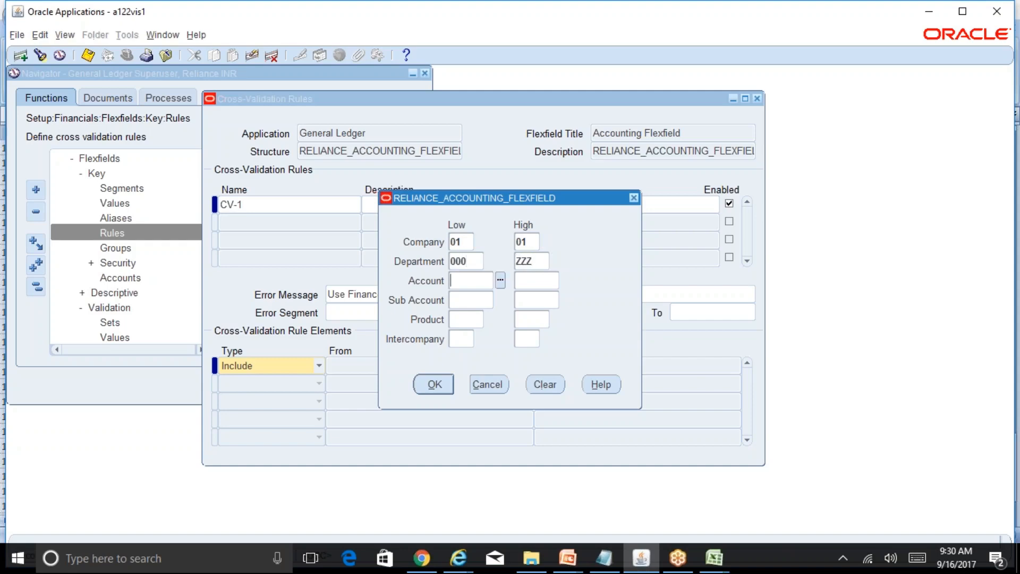
Set the Account range from 0000 to ZZZZ.
{"action": "type", "text": "000"}
{"action": "key", "text": "BackSpace"}
{"action": "key", "text": "BackSpace"}
{"action": "key", "text": "BackSpace"}
{"action": "type", "text": "0000"}
{"action": "key", "text": "Tab"}
{"action": "type", "text": "ZZZZ"}
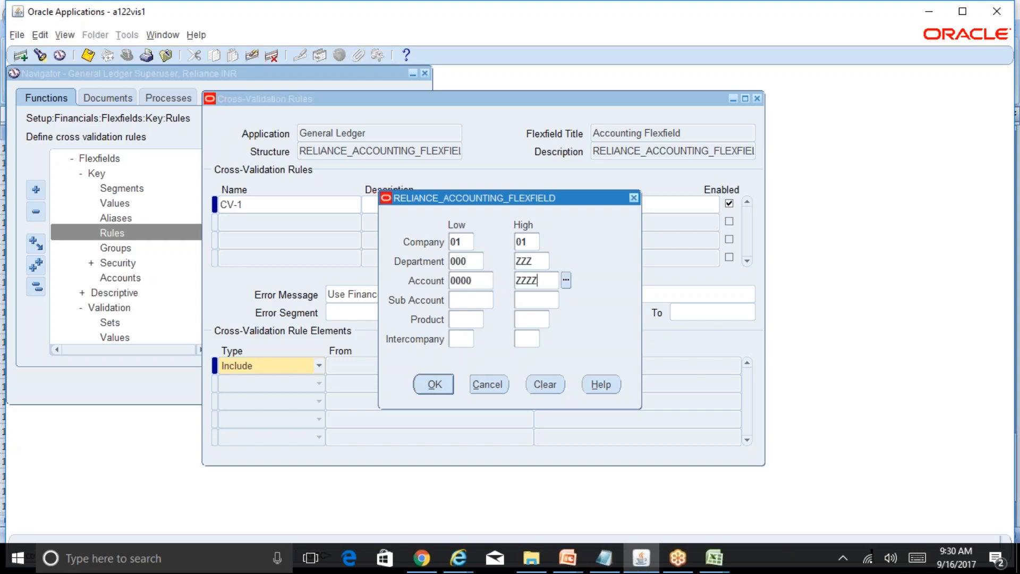
Set the Sub Account range of the Include element from 0000 to ZZZZ.
{"action": "key", "text": "Tab"}
{"action": "type", "text": "0000"}
{"action": "key", "text": "Tab"}
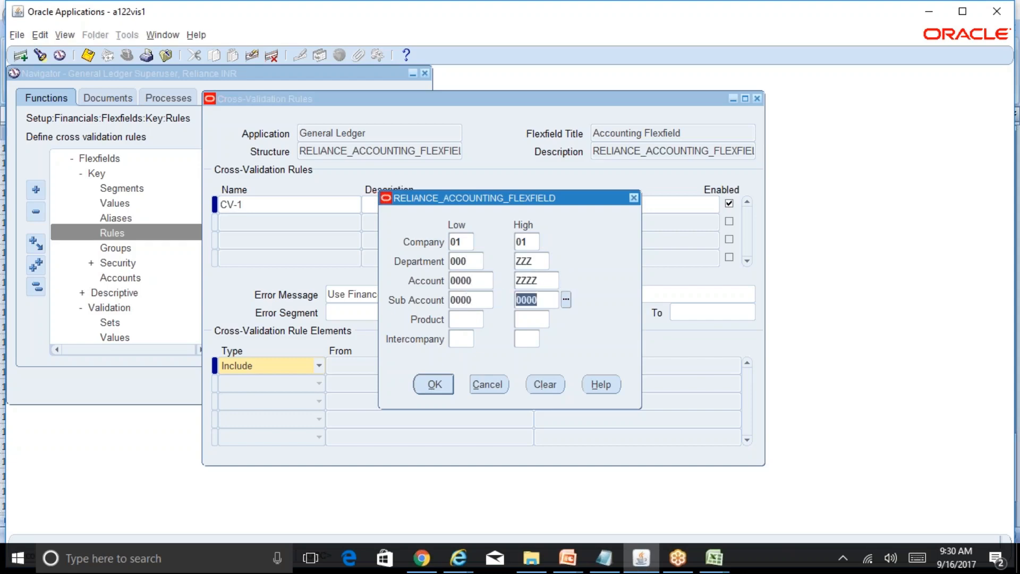
{"action": "type", "text": "ZZZZ"}
{"action": "key", "text": "Tab"}
Set the Product range from 000 to ZZ and both Intercompany values to ZZ, and accept the Include range.
{"action": "type", "text": "000"}
{"action": "key", "text": "Tab"}
{"action": "type", "text": "0"}
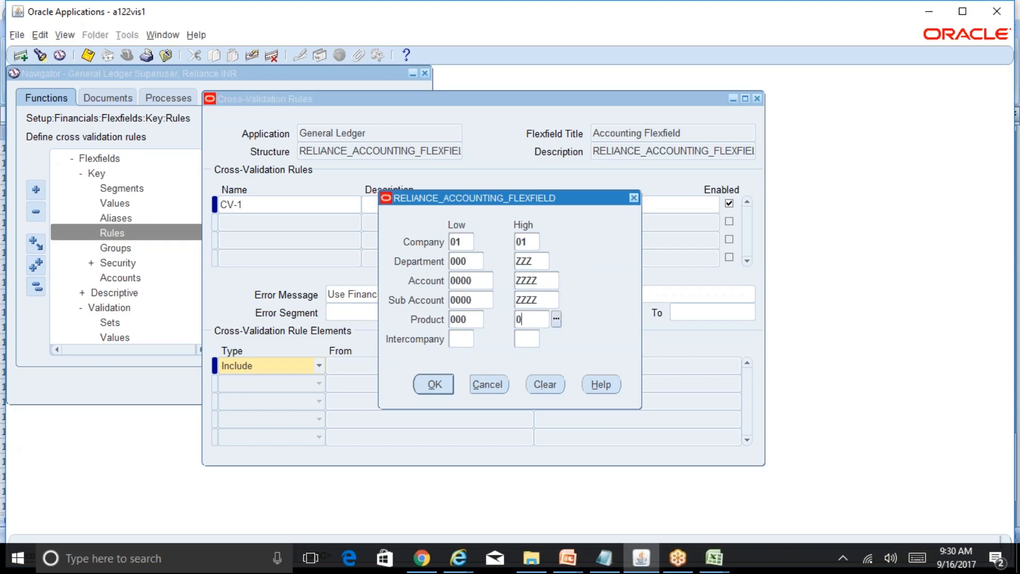
{"action": "type", "text": "00"}
{"action": "key", "text": "Tab"}
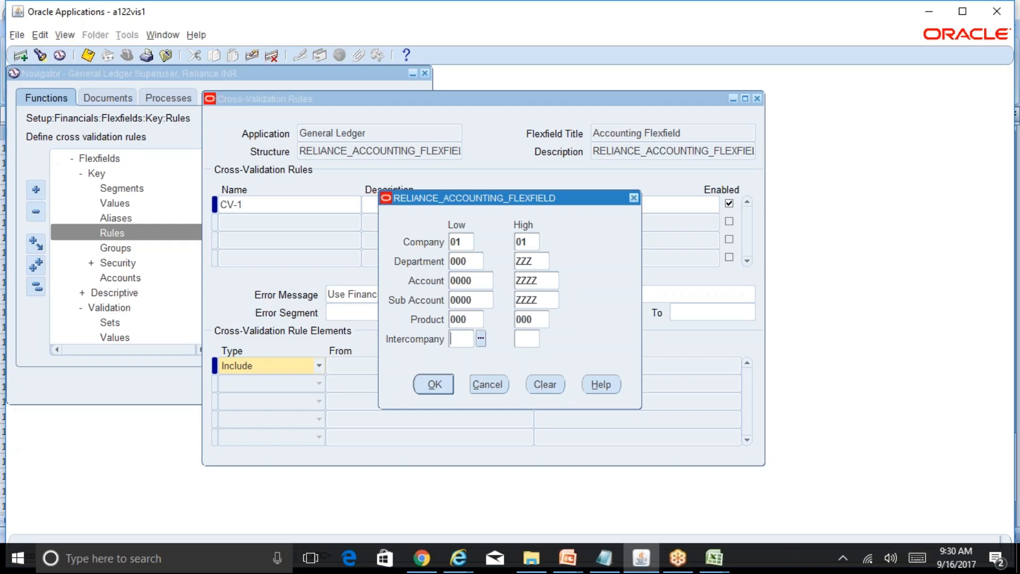
{"action": "type", "text": "ZZ"}
{"action": "key", "text": "Tab"}
{"action": "key", "text": "shift+Tab"}
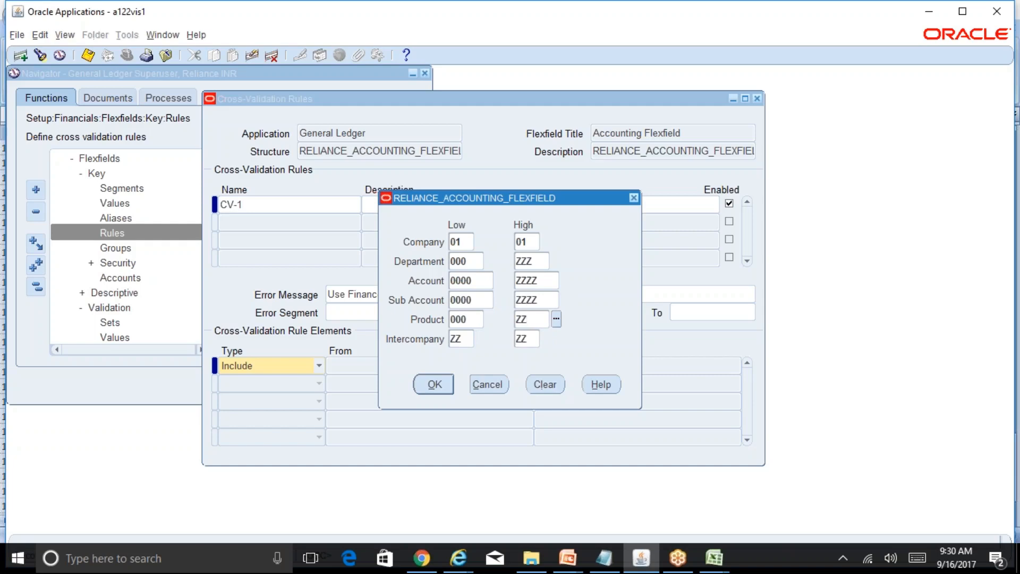
{"action": "left_click", "coordinate": [433, 384]}
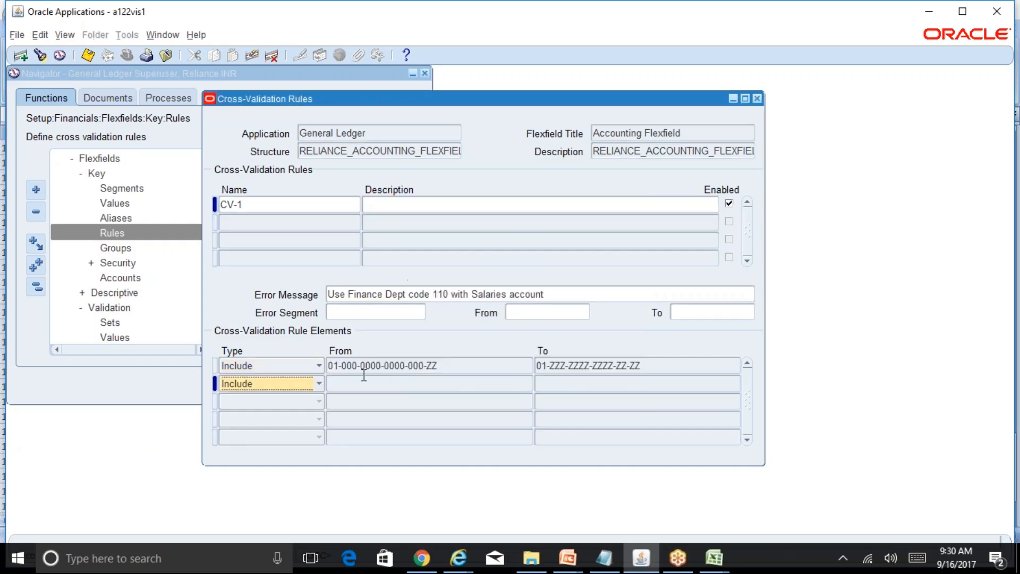
Add a second rule element of type Exclude.
{"action": "left_click", "coordinate": [319, 383]}
{"action": "left_click", "coordinate": [295, 399]}
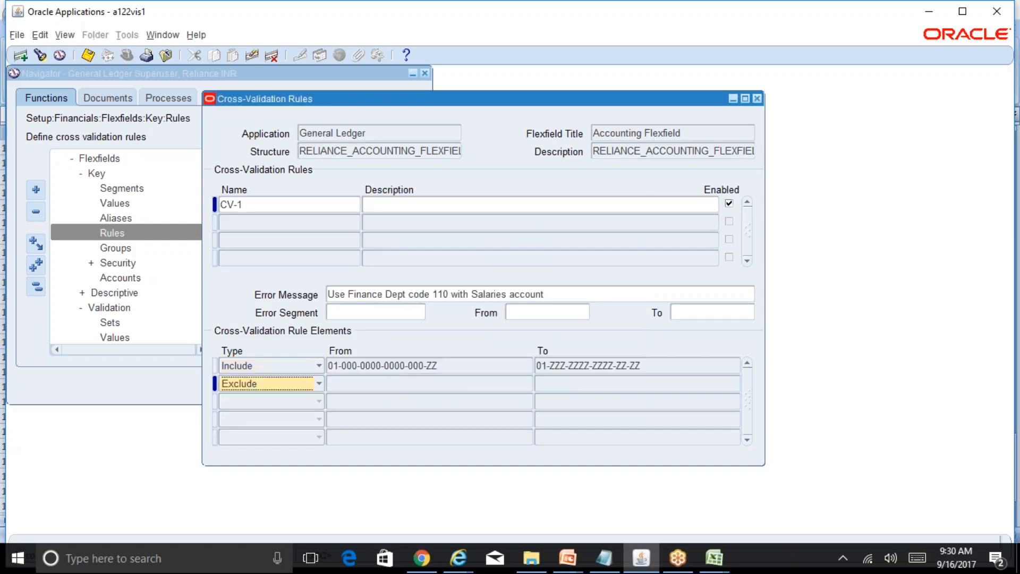
{"action": "left_click", "coordinate": [378, 384]}
{"action": "type", "text": "01"}
{"action": "key", "text": "Tab"}
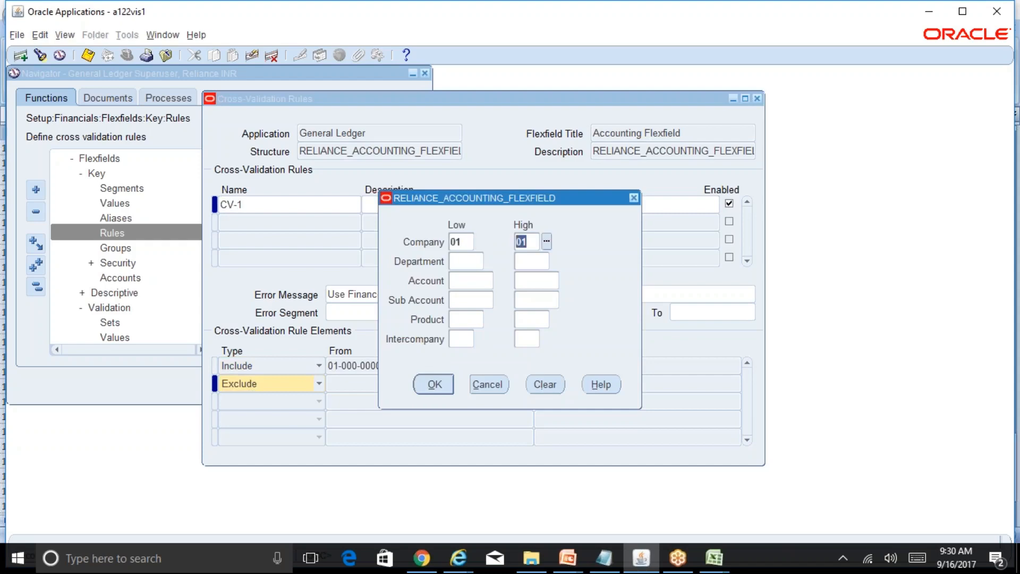
{"action": "key", "text": "Tab"}
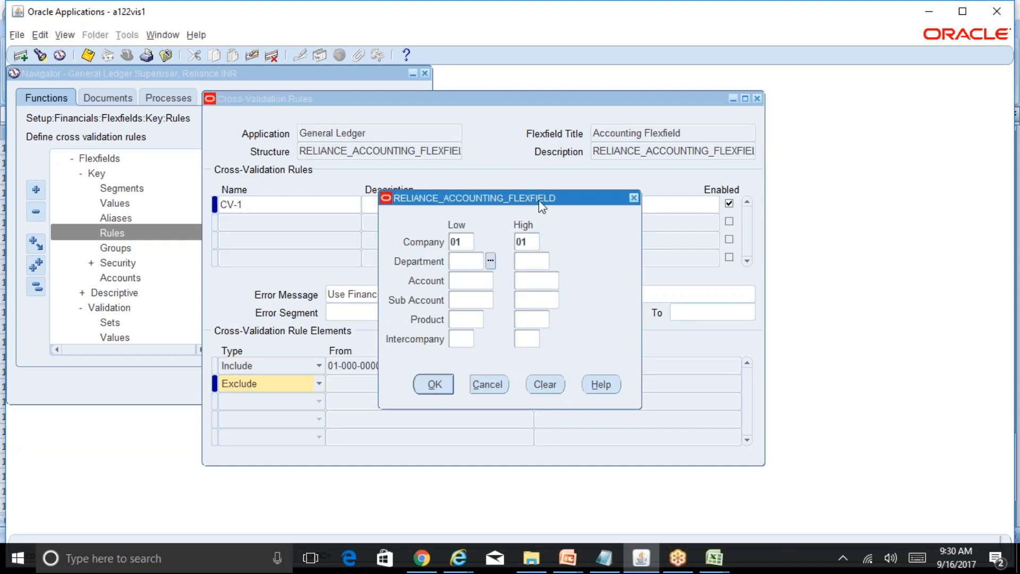
{"action": "left_click", "coordinate": [487, 385]}
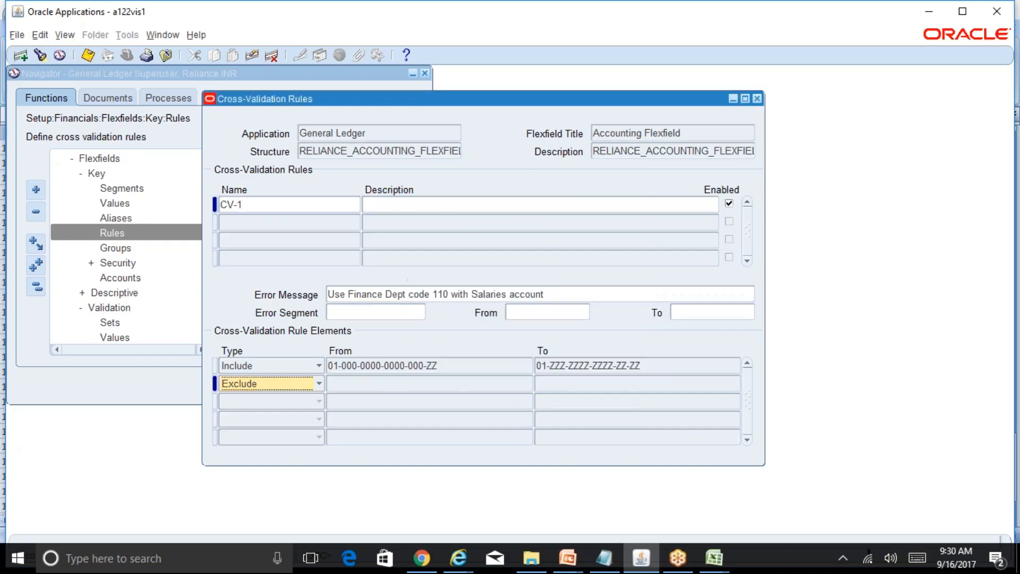
Set the high Company value of the Include element's range to ZZ and accept it.
{"action": "left_click", "coordinate": [446, 366]}
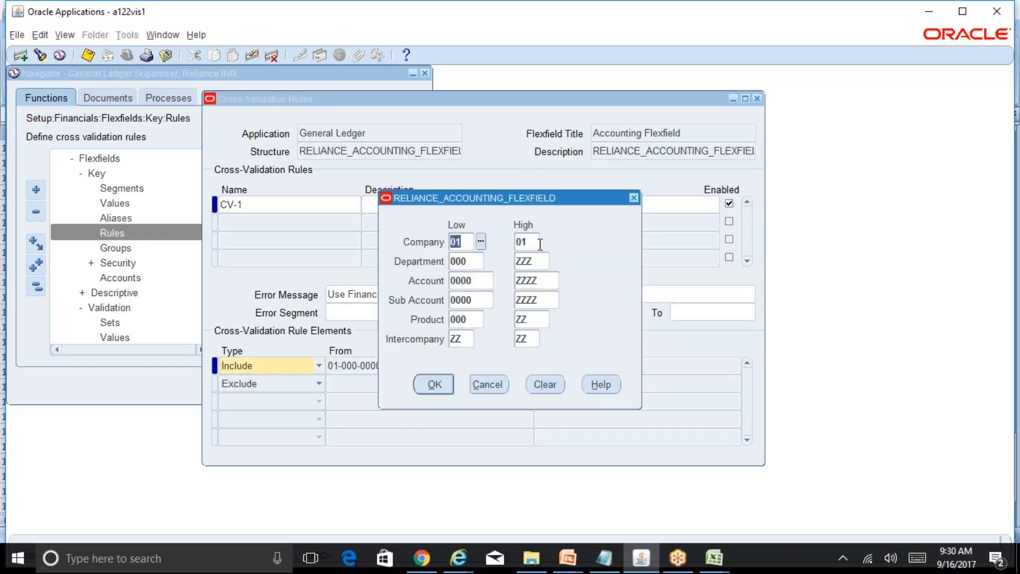
{"action": "double_click", "coordinate": [540, 244]}
{"action": "type", "text": "ZZ"}
{"action": "key", "text": "Tab"}
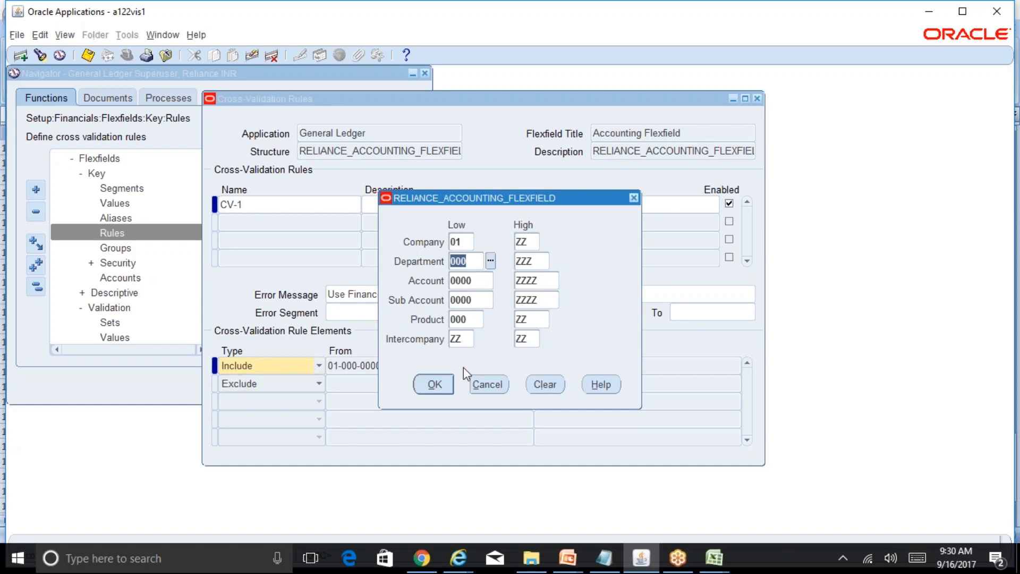
{"action": "left_click", "coordinate": [435, 384]}
Set both the low and high Company values of the first Exclude element to 01.
{"action": "left_click", "coordinate": [392, 383]}
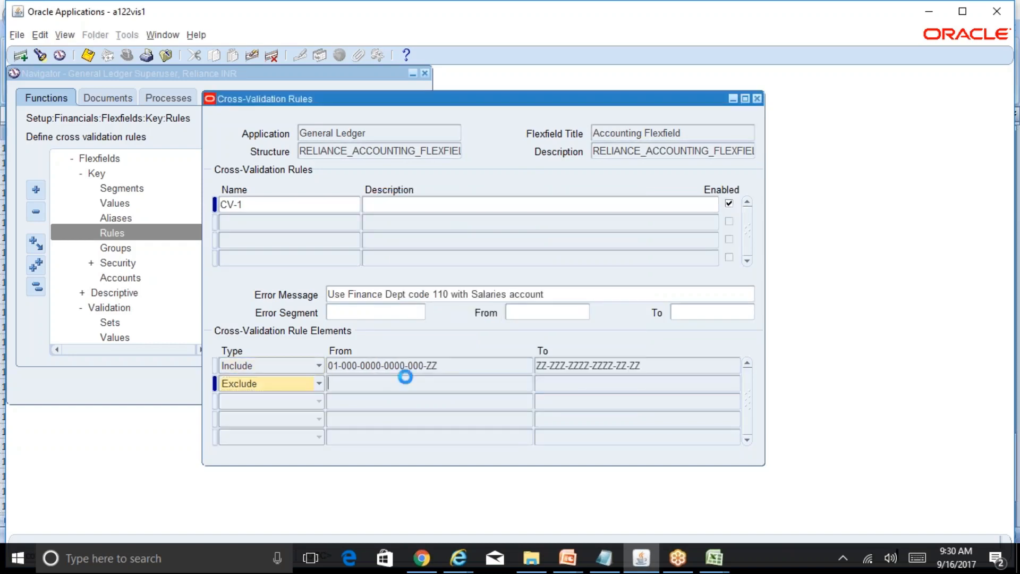
{"action": "type", "text": "01"}
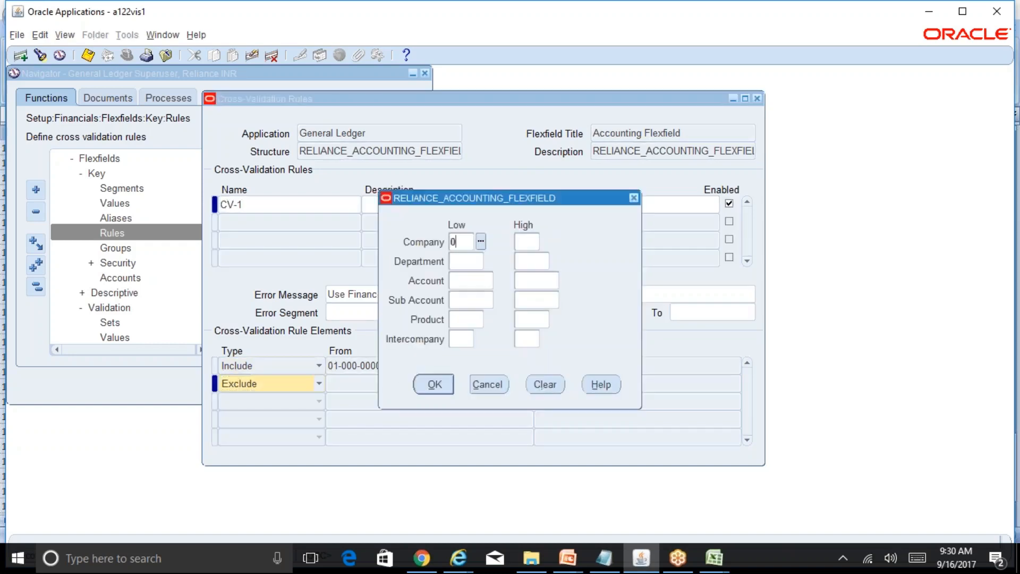
{"action": "key", "text": "Tab"}
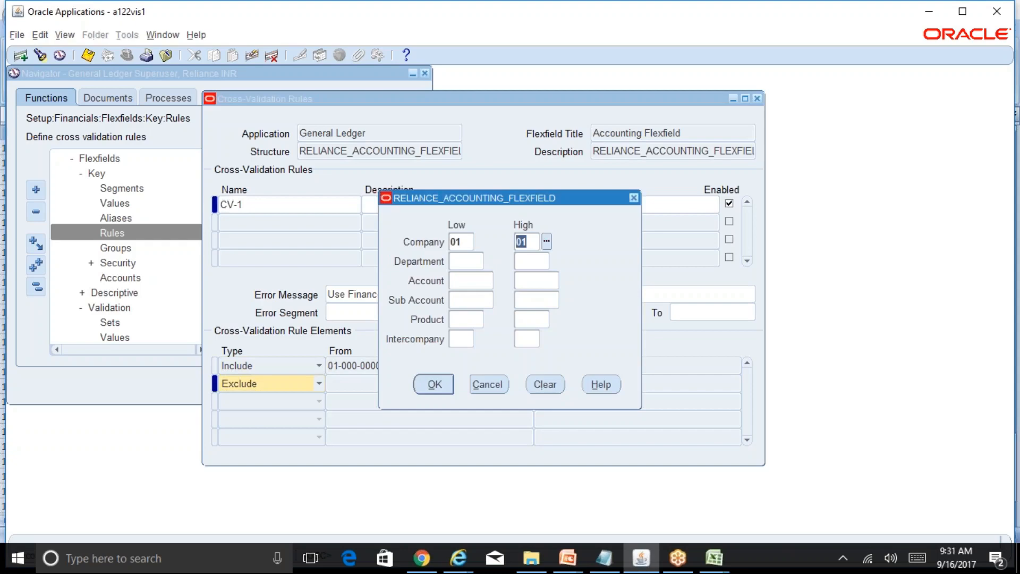
{"action": "key", "text": "Tab"}
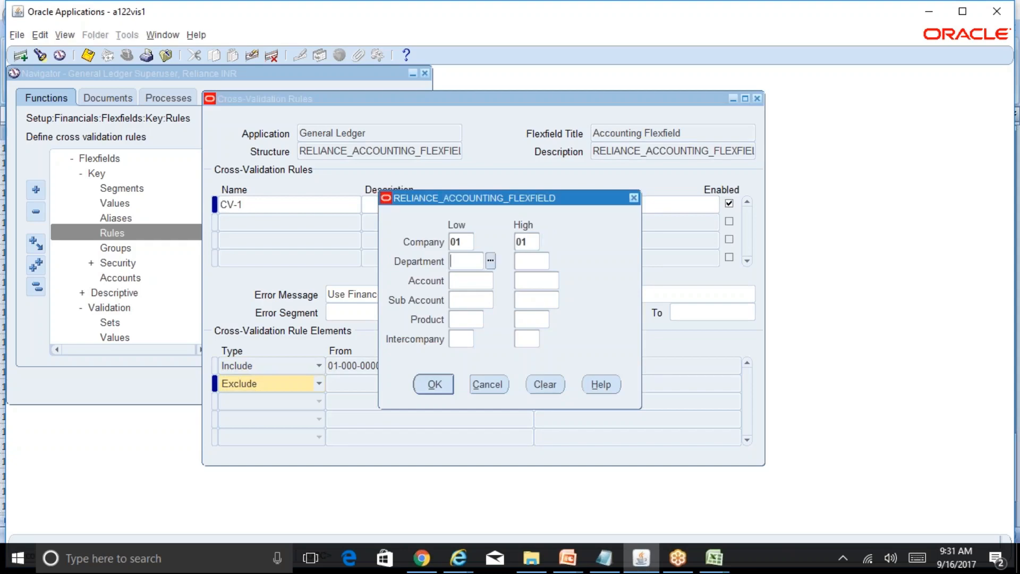
Set the Department range of the first Exclude element from 000 to 109, Marketing Dept.
{"action": "key", "text": "ctrl+l"}
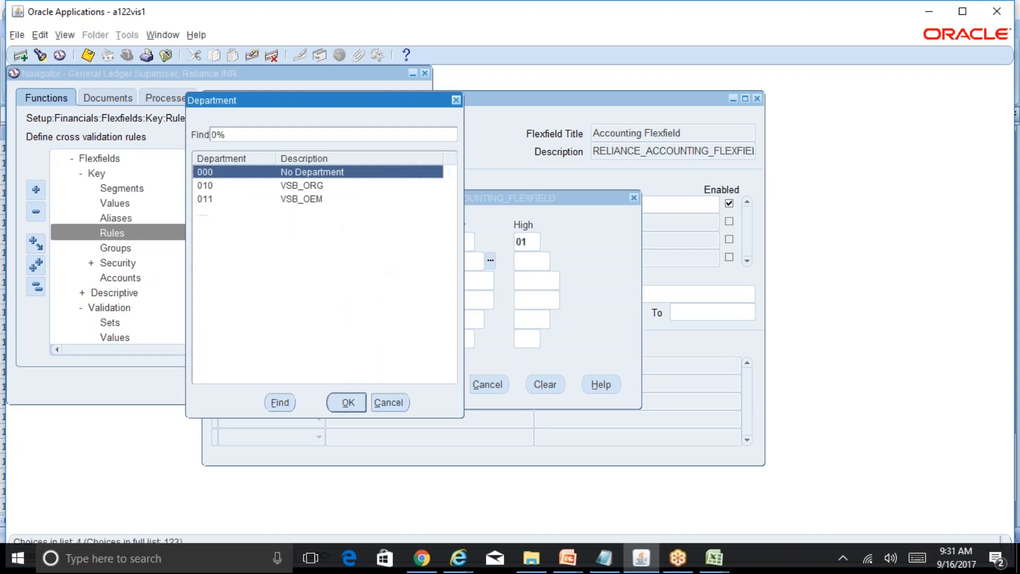
{"action": "key", "text": "Return"}
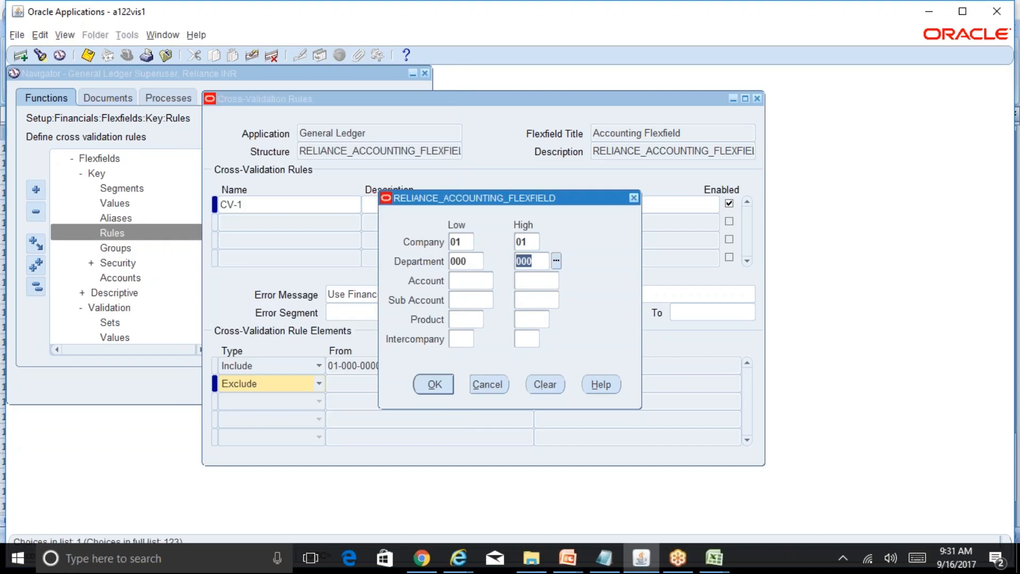
{"action": "key", "text": "Delete"}
{"action": "key", "text": "ctrl+l"}
{"action": "key", "text": "Down"}
{"action": "key", "text": "Down"}
{"action": "key", "text": "Down"}
{"action": "key", "text": "Down"}
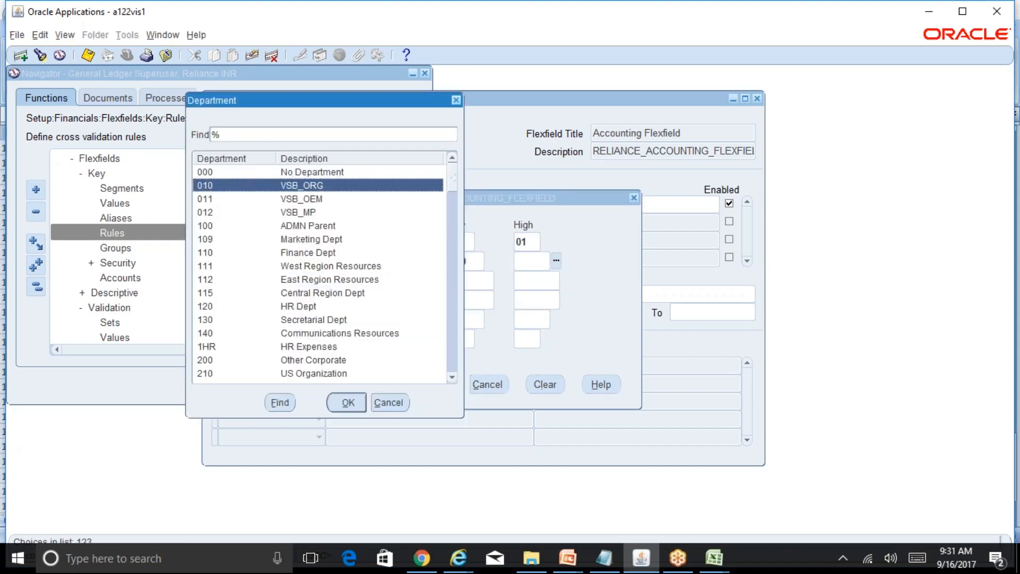
{"action": "key", "text": "Down"}
{"action": "key", "text": "Return"}
Set both the low and high Account values of the first Exclude element to 5800.
{"action": "type", "text": "00"}
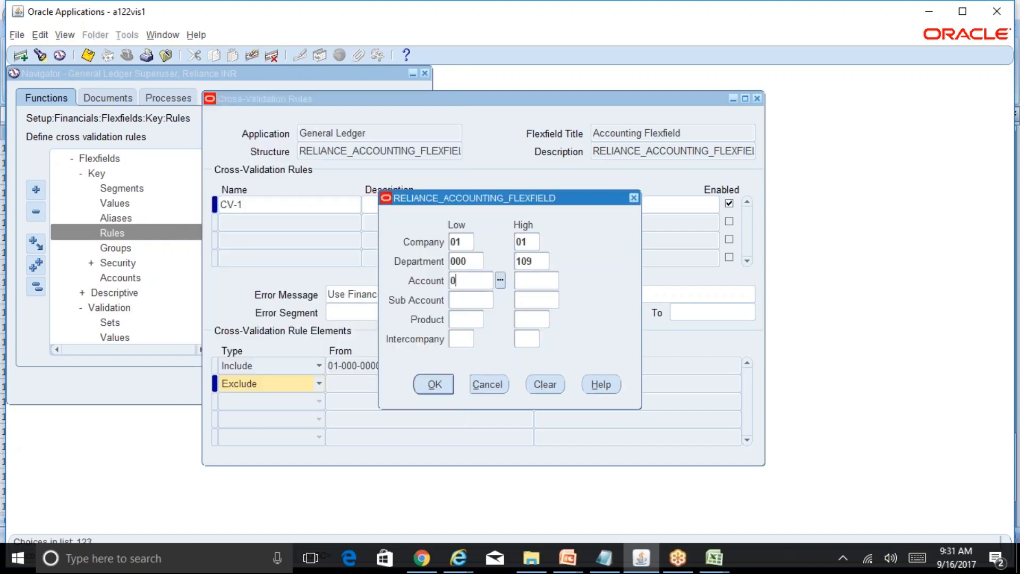
{"action": "key", "text": "BackSpace"}
{"action": "key", "text": "BackSpace"}
{"action": "type", "text": "5800"}
{"action": "key", "text": "Tab"}
Set the first Exclude element's Sub Account range from 0000 to ZZZZ and its Product range from 000 to ZZZ.
{"action": "key", "text": "Tab"}
{"action": "type", "text": "0"}
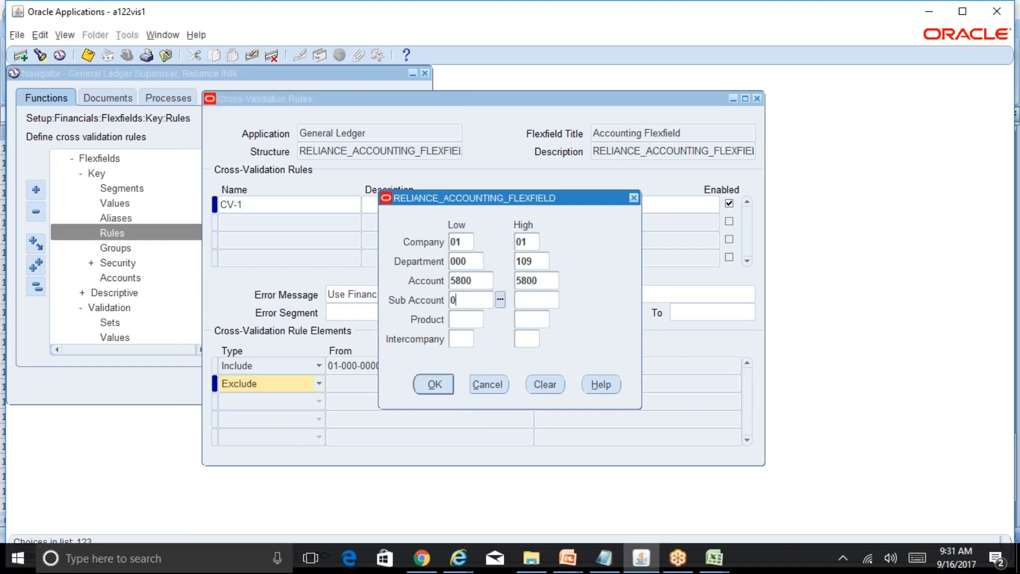
{"action": "type", "text": "0000"}
{"action": "key", "text": "Tab"}
{"action": "type", "text": "ZZZZ"}
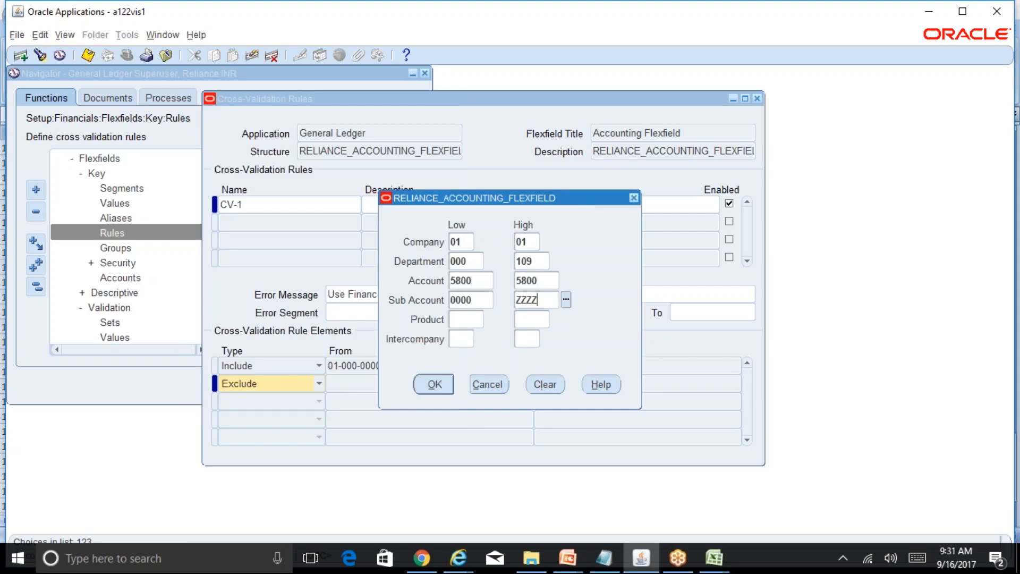
{"action": "key", "text": "Tab"}
{"action": "type", "text": "000"}
{"action": "key", "text": "Tab"}
{"action": "type", "text": "ZZZ"}
{"action": "key", "text": "Tab"}
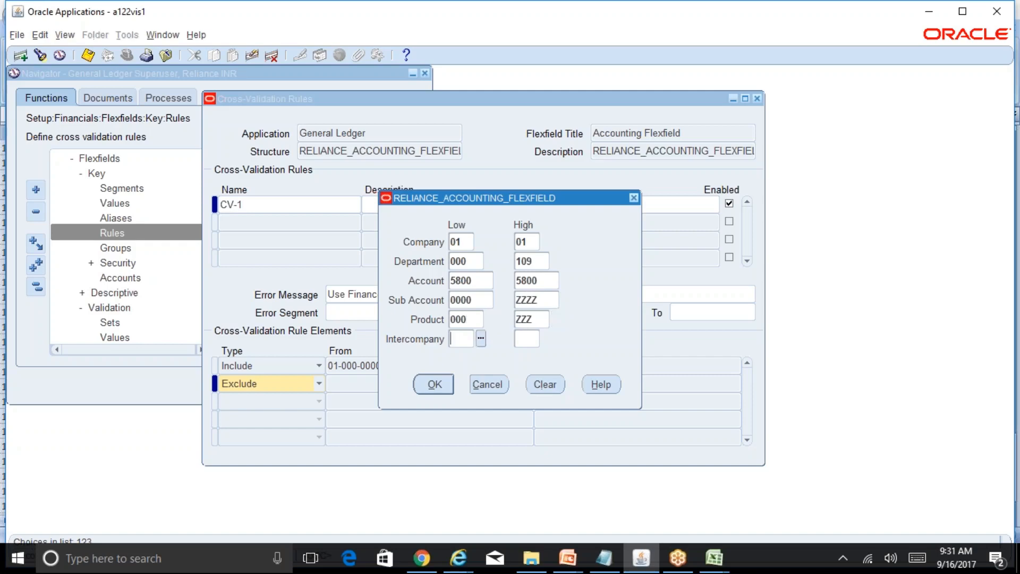
Set the Intercompany range from 00 to ZZ and accept the first Exclude range.
{"action": "type", "text": "00"}
{"action": "key", "text": "Tab"}
{"action": "type", "text": "ZZ"}
{"action": "key", "text": "Tab"}
{"action": "key", "text": "Return"}
Add a second Exclude element with both the low and high Company values set to 01.
{"action": "left_click", "coordinate": [319, 402]}
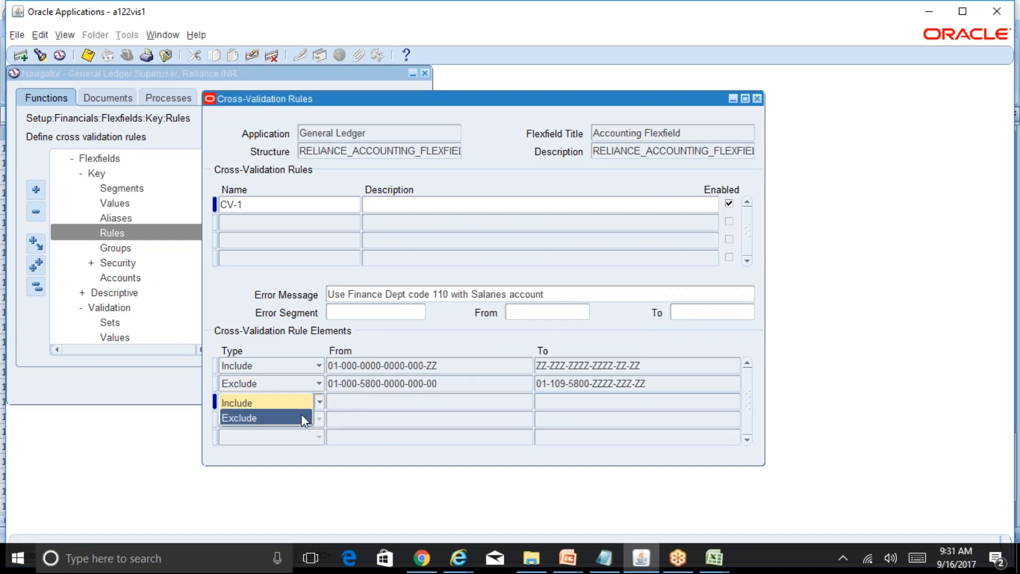
{"action": "left_click", "coordinate": [300, 416]}
{"action": "left_click", "coordinate": [364, 402]}
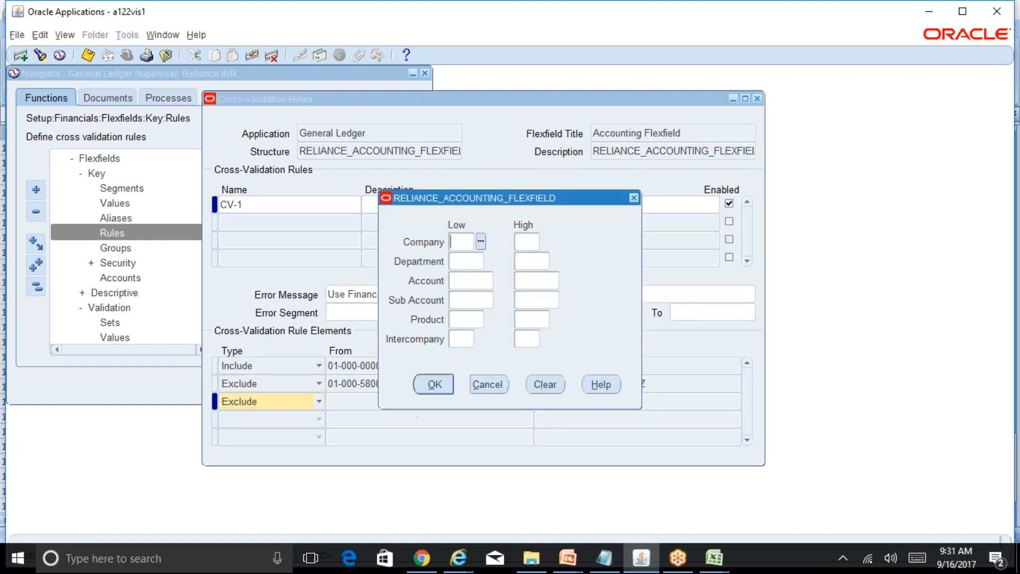
{"action": "type", "text": "01"}
{"action": "key", "text": "Tab"}
{"action": "type", "text": "01"}
{"action": "key", "text": "Tab"}
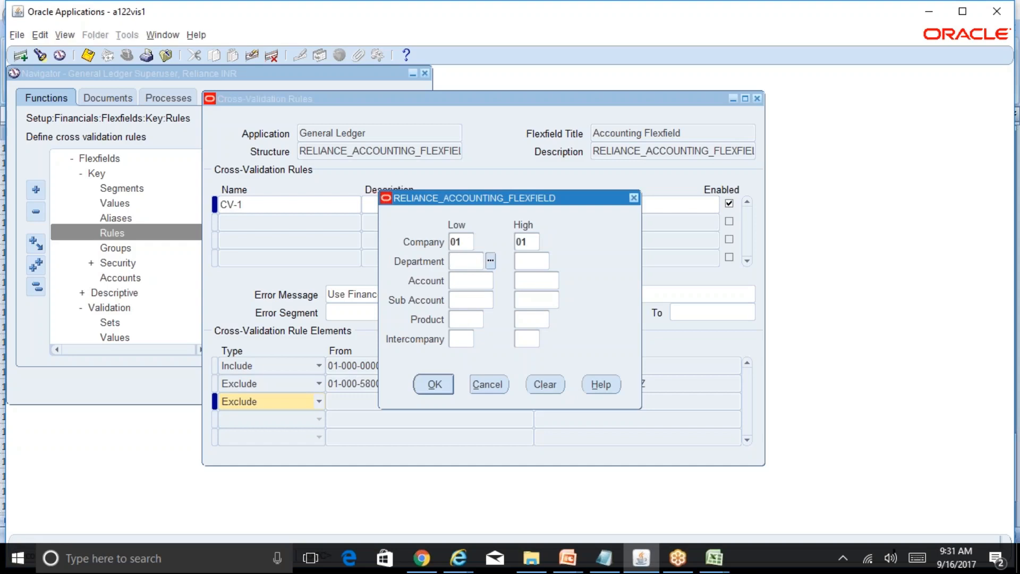
Set the Department range of the second Exclude element from 111 to ZZZ.
{"action": "key", "text": "ctrl+l"}
{"action": "key", "text": "Down"}
{"action": "key", "text": "Down"}
{"action": "key", "text": "Down"}
{"action": "key", "text": "Down"}
{"action": "key", "text": "Down"}
{"action": "key", "text": "Down"}
{"action": "key", "text": "Down"}
{"action": "key", "text": "Return"}
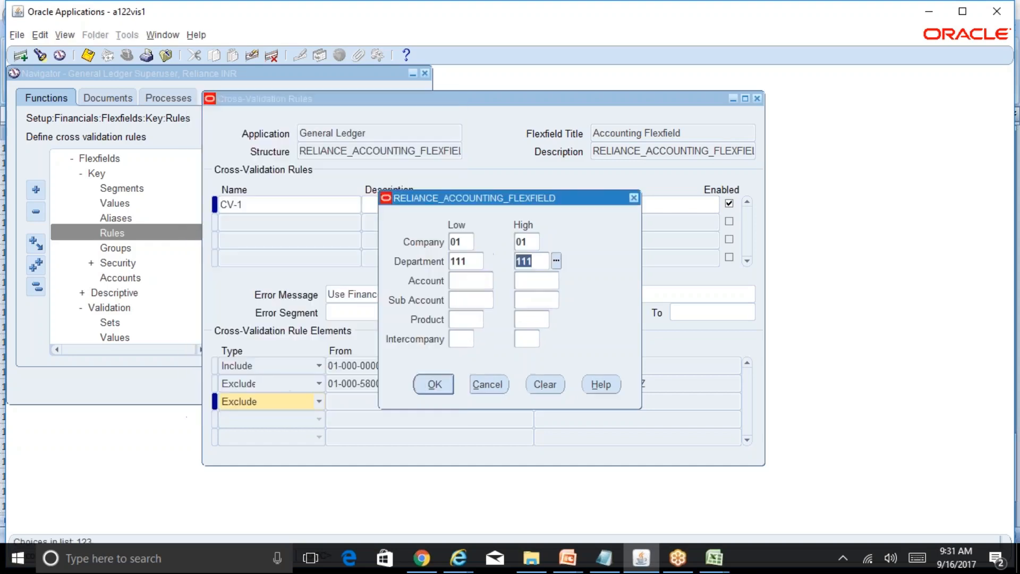
{"action": "type", "text": "ZZZ"}
{"action": "key", "text": "Tab"}
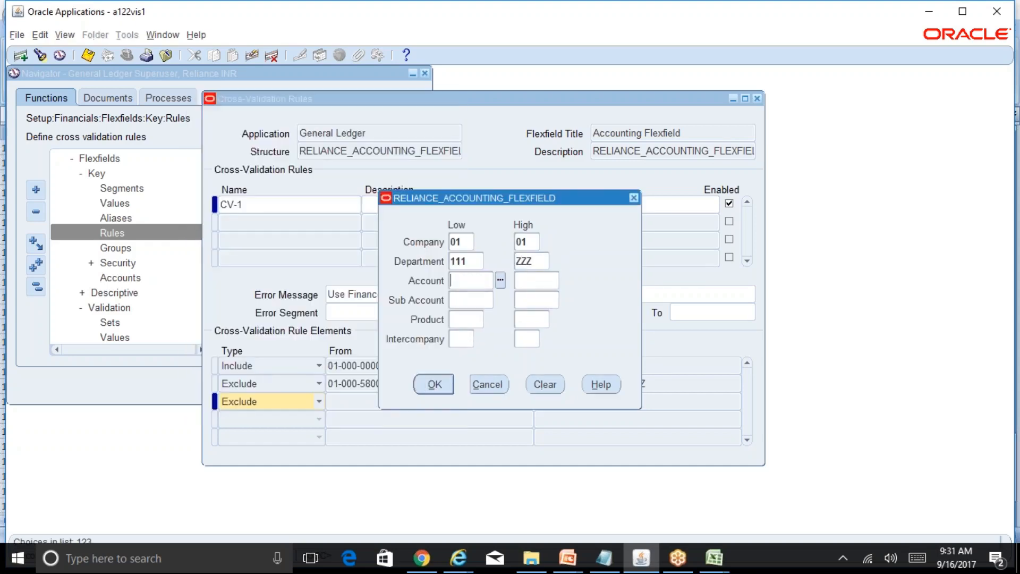
Set both Account values of the second Exclude element to 5800 and its Sub Account range from 0000 to ZZZZ.
{"action": "type", "text": "5800"}
{"action": "key", "text": "Tab"}
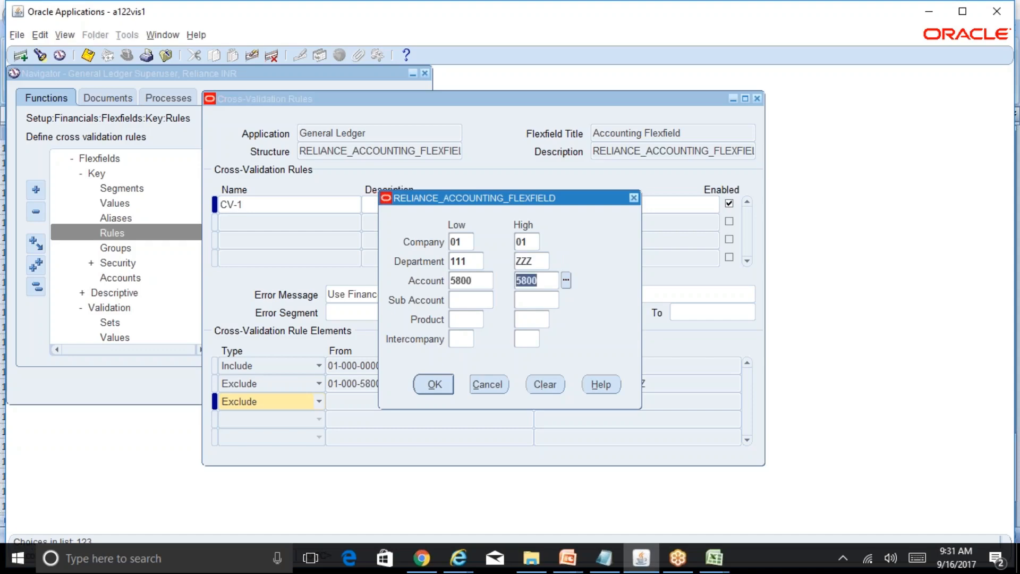
{"action": "key", "text": "Tab"}
{"action": "type", "text": "0000"}
{"action": "key", "text": "Tab"}
{"action": "type", "text": "ZZZ"}
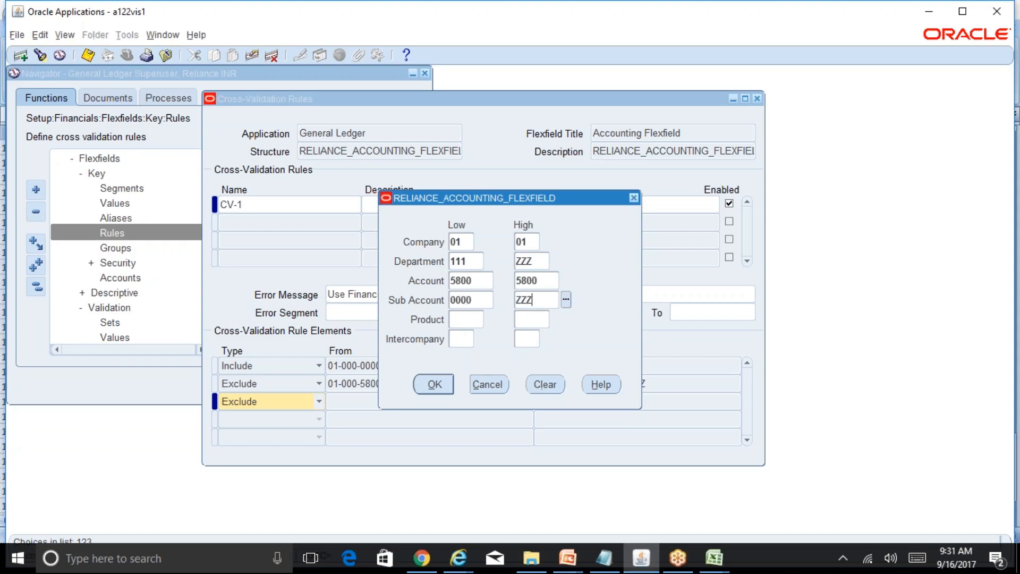
{"action": "type", "text": "Z"}
{"action": "key", "text": "Tab"}
Set the Product range from 000 to ZZZ and the Intercompany range from 00 to ZZ, and accept the second Exclude range.
{"action": "type", "text": "000"}
{"action": "key", "text": "Tab"}
{"action": "type", "text": "ZZZ"}
{"action": "key", "text": "Tab"}
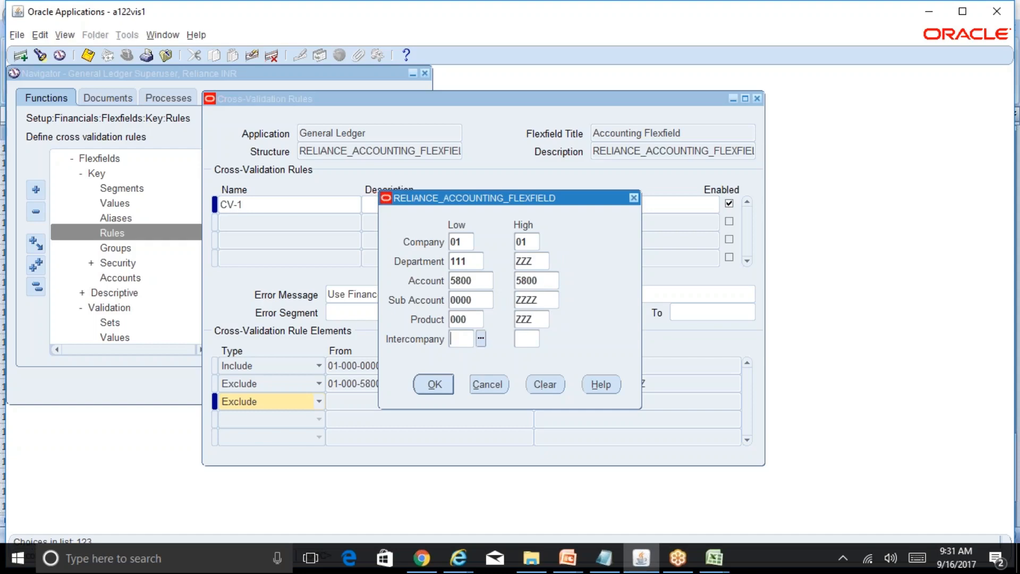
{"action": "type", "text": "00"}
{"action": "key", "text": "Tab"}
{"action": "type", "text": "ZZ"}
{"action": "key", "text": "Return"}
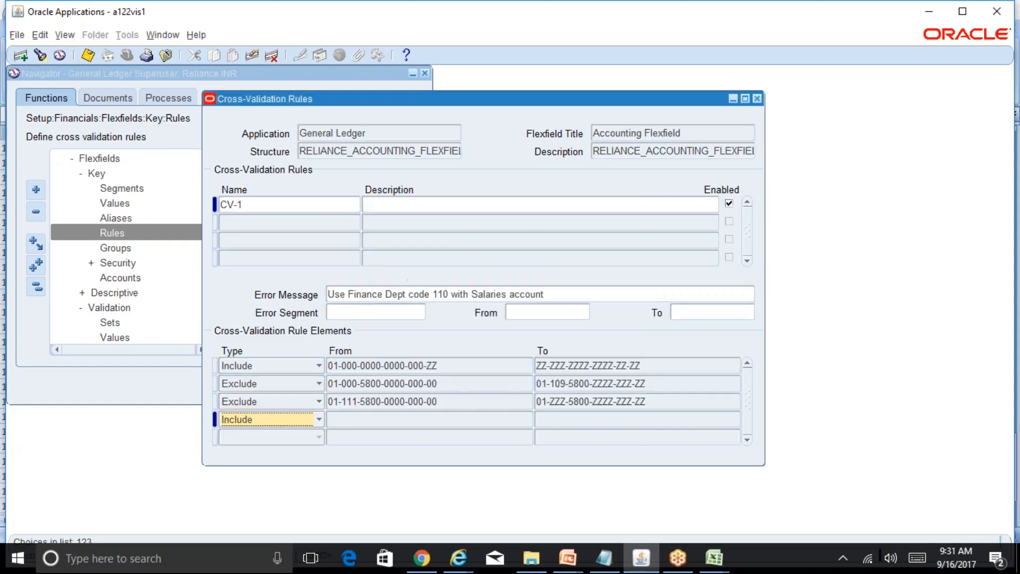
Check the second Exclude element's range without changing it, and save rule CV-1.
{"action": "left_click", "coordinate": [460, 401]}
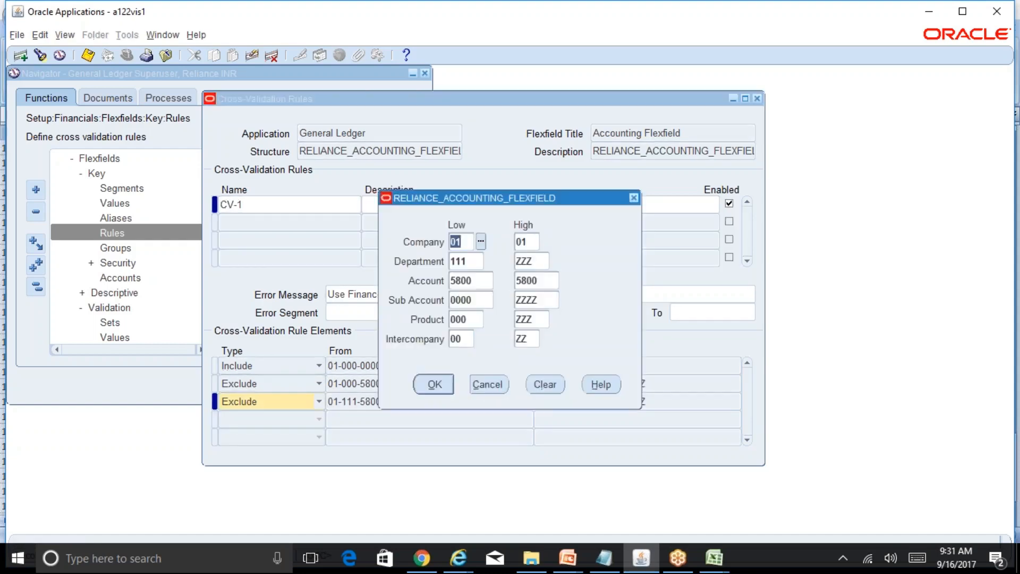
{"action": "left_click", "coordinate": [486, 385]}
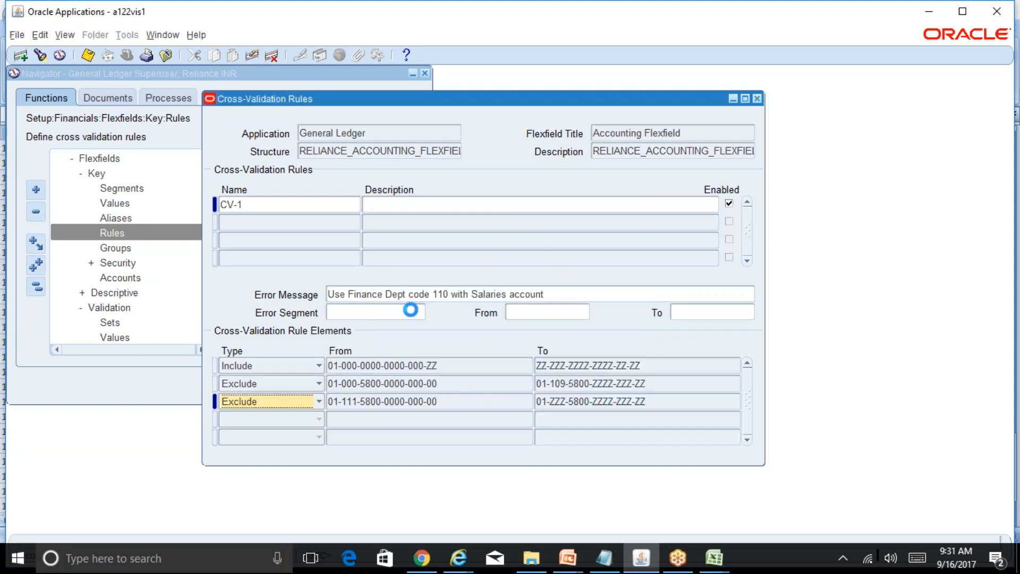
{"action": "left_click", "coordinate": [268, 209]}
{"action": "key", "text": "ctrl+s"}
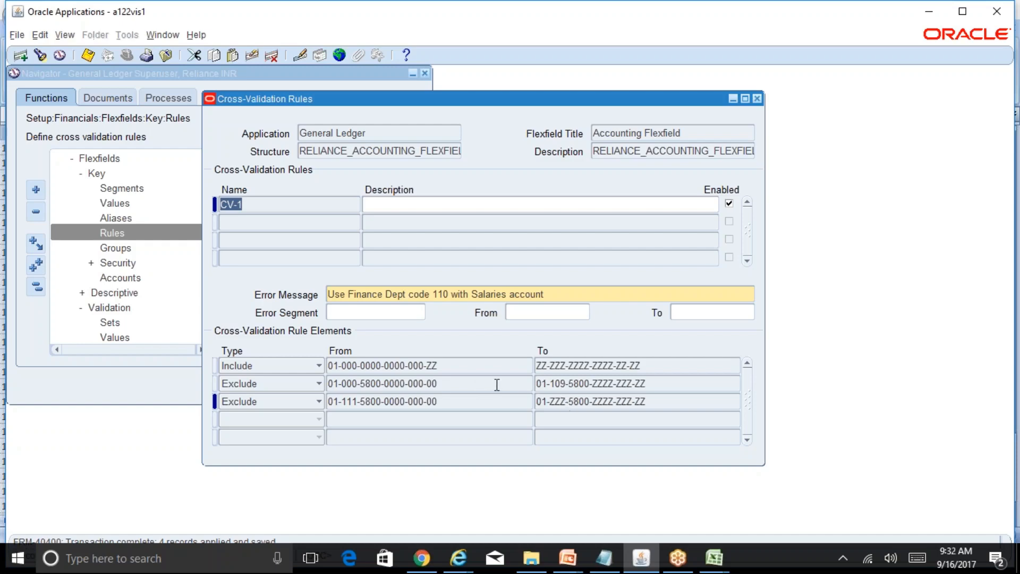
Set the low Intercompany value of rule CV-1's Include element to 00, accept the range and save the rule.
{"action": "left_click", "coordinate": [405, 367]}
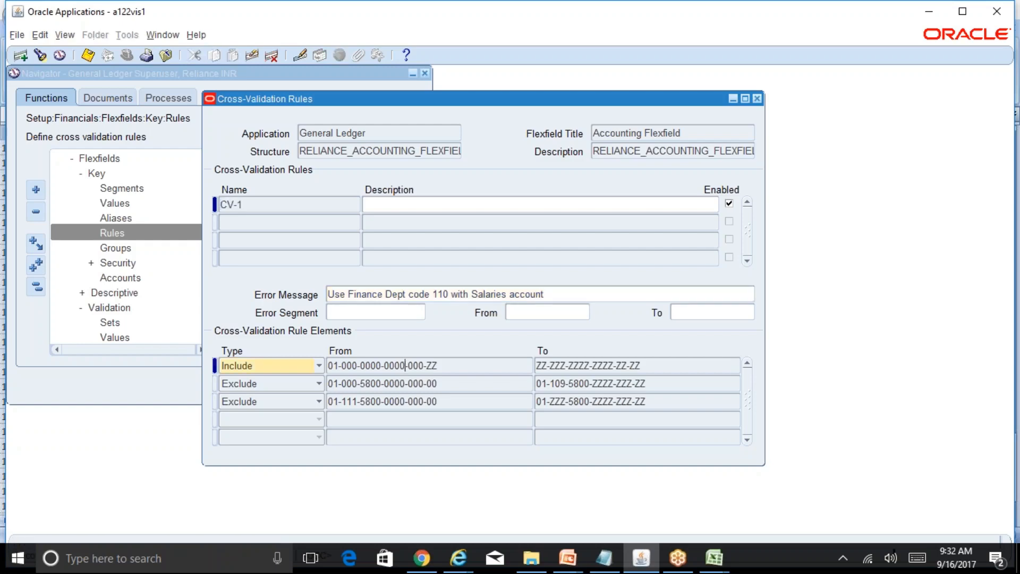
{"action": "left_click", "coordinate": [461, 338]}
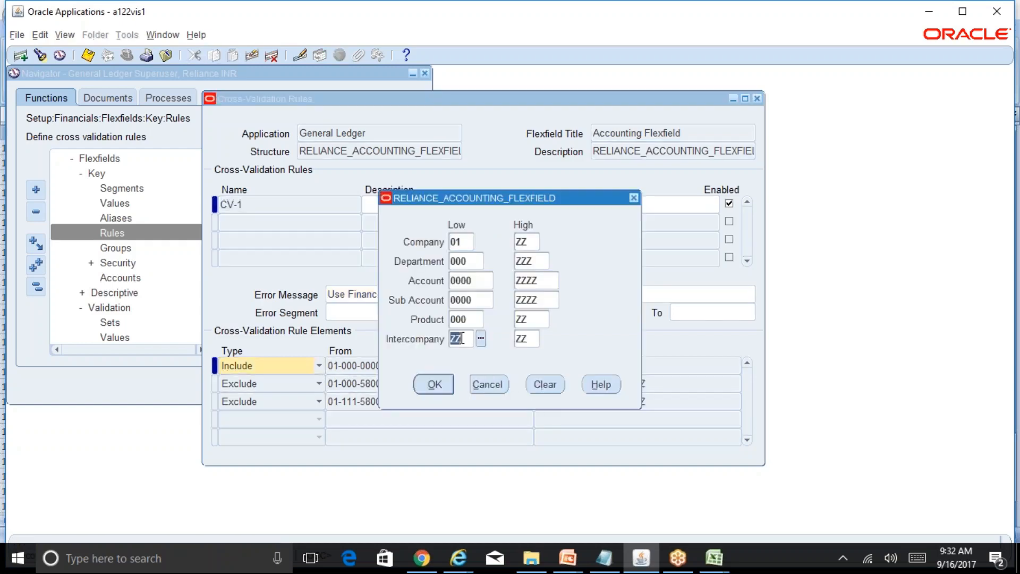
{"action": "type", "text": "00"}
{"action": "key", "text": "Tab"}
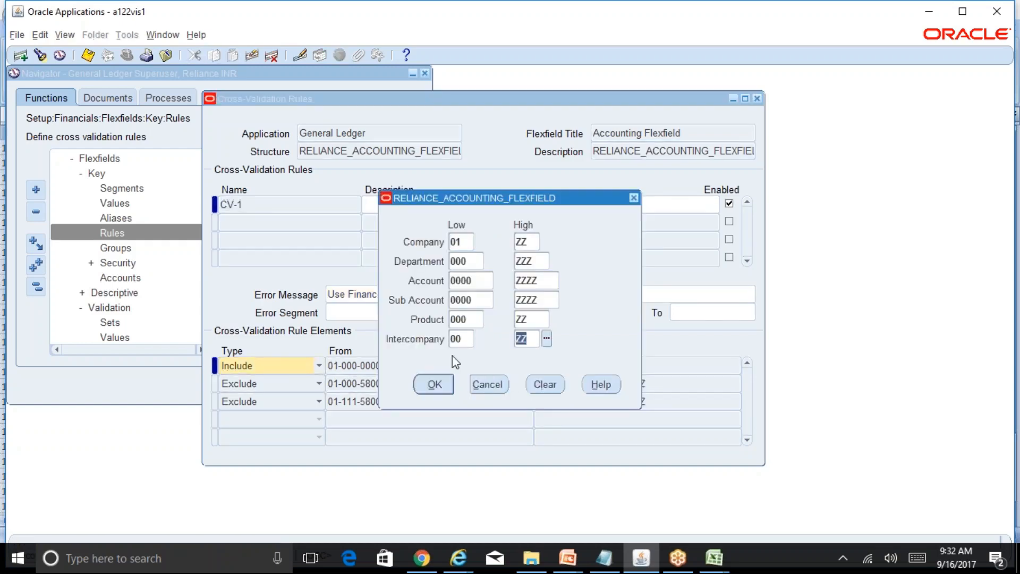
{"action": "left_click", "coordinate": [433, 385]}
{"action": "key", "text": "ctrl+s"}
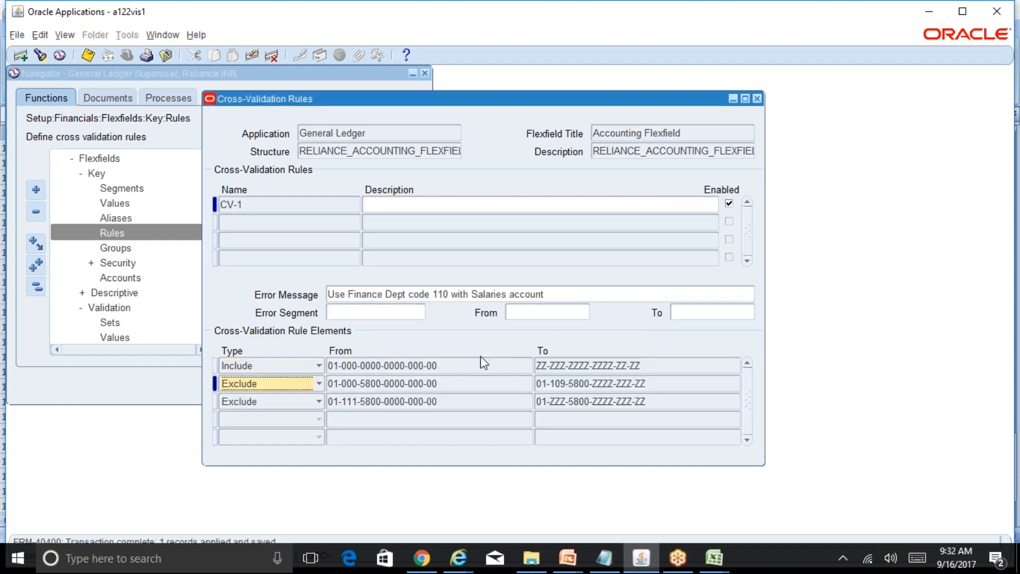
Close the cross-validation rules and switch to the General Ledger Superuser, Reliance INR responsibility.
{"action": "left_click", "coordinate": [757, 99]}
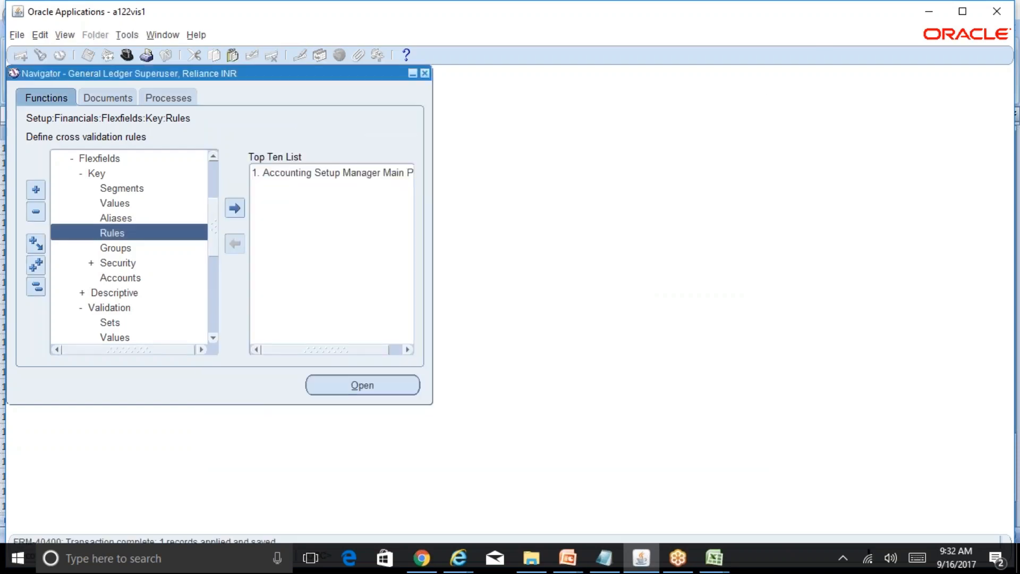
{"action": "left_click", "coordinate": [215, 184]}
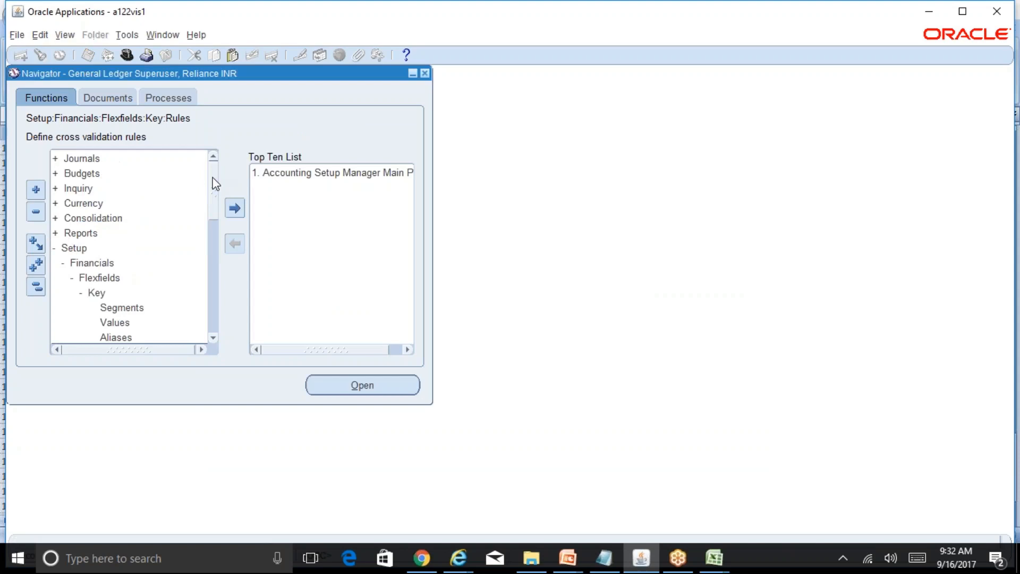
{"action": "key", "text": "alt+f"}
{"action": "type", "text": "wg"}
{"action": "key", "text": "Down"}
{"action": "key", "text": "Down"}
{"action": "key", "text": "Down"}
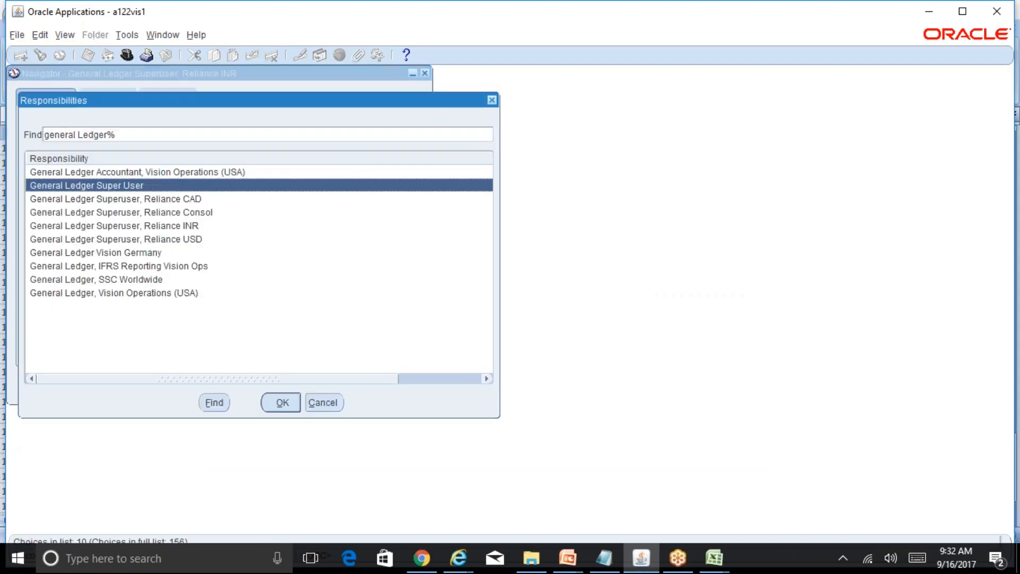
{"action": "key", "text": "Down"}
{"action": "key", "text": "Return"}
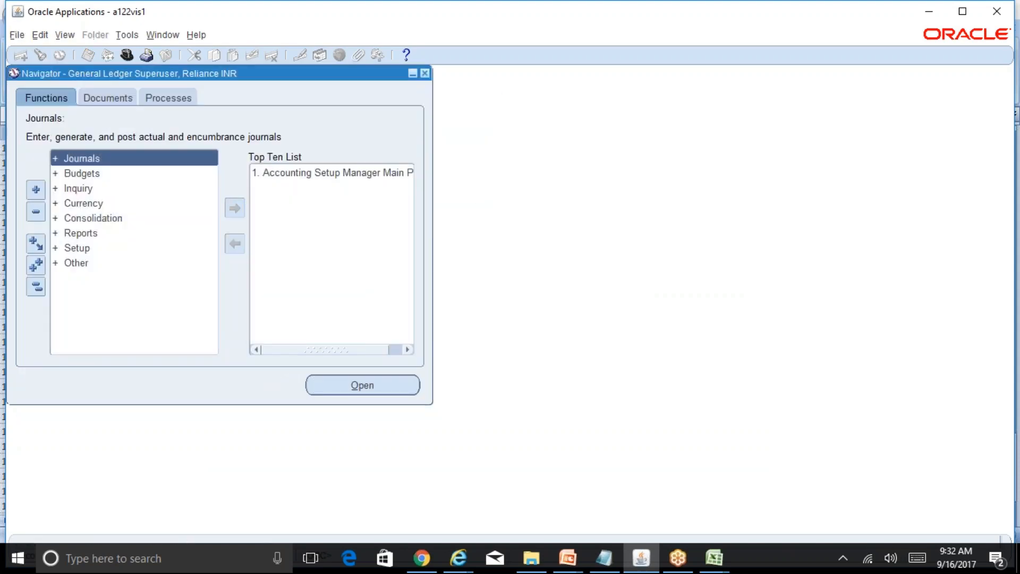
Reselect the General Ledger Superuser, Reliance INR responsibility and open the Enter Journals function.
{"action": "key", "text": "Return"}
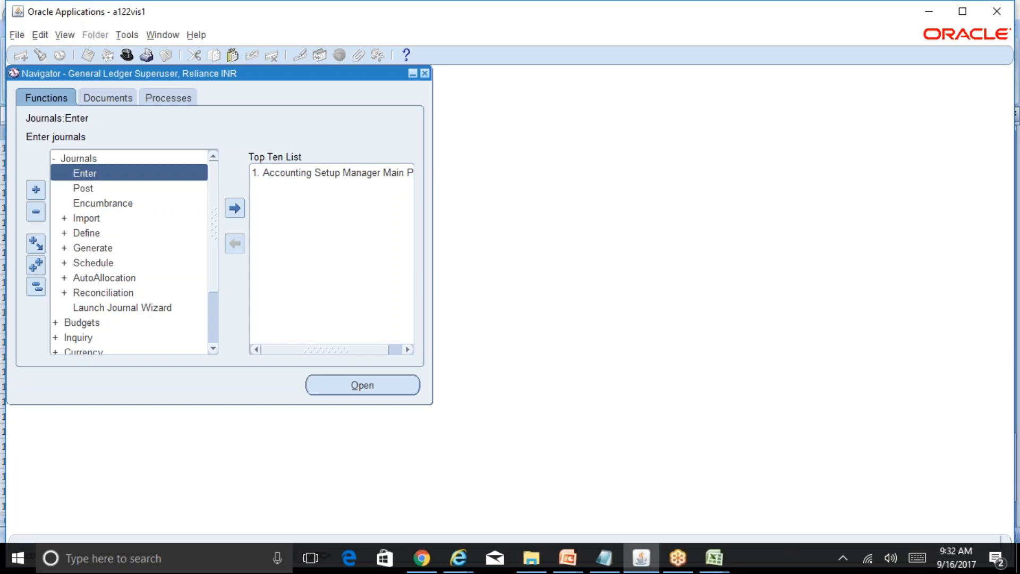
{"action": "key", "text": "alt+f"}
{"action": "key", "text": "w"}
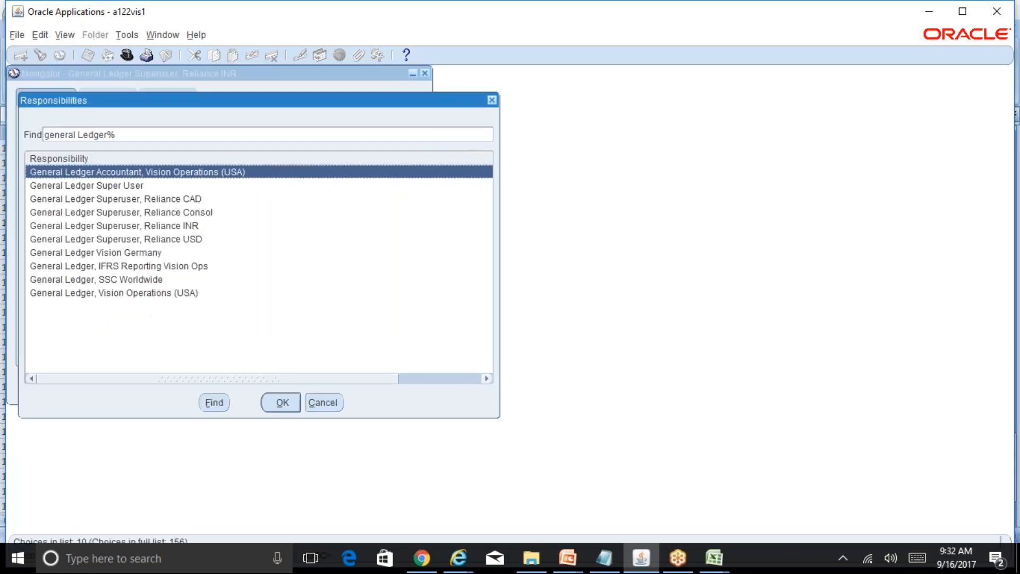
{"action": "key", "text": "Down"}
{"action": "key", "text": "Down"}
{"action": "key", "text": "Down"}
{"action": "key", "text": "Down"}
{"action": "key", "text": "Return"}
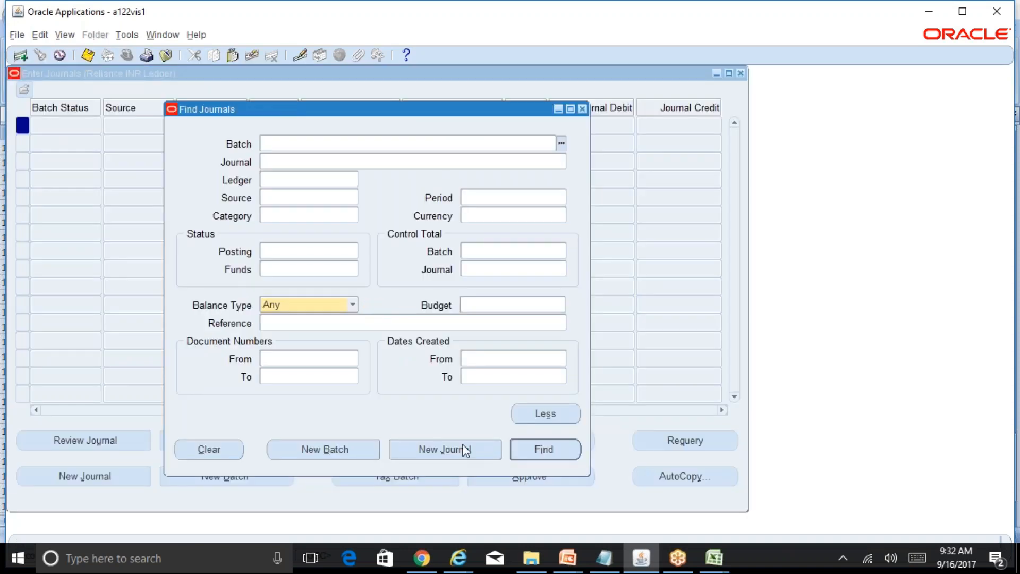
Create a new journal named test in the Reliance INR ledger and start its first line.
{"action": "left_click", "coordinate": [470, 451]}
{"action": "type", "text": "test"}
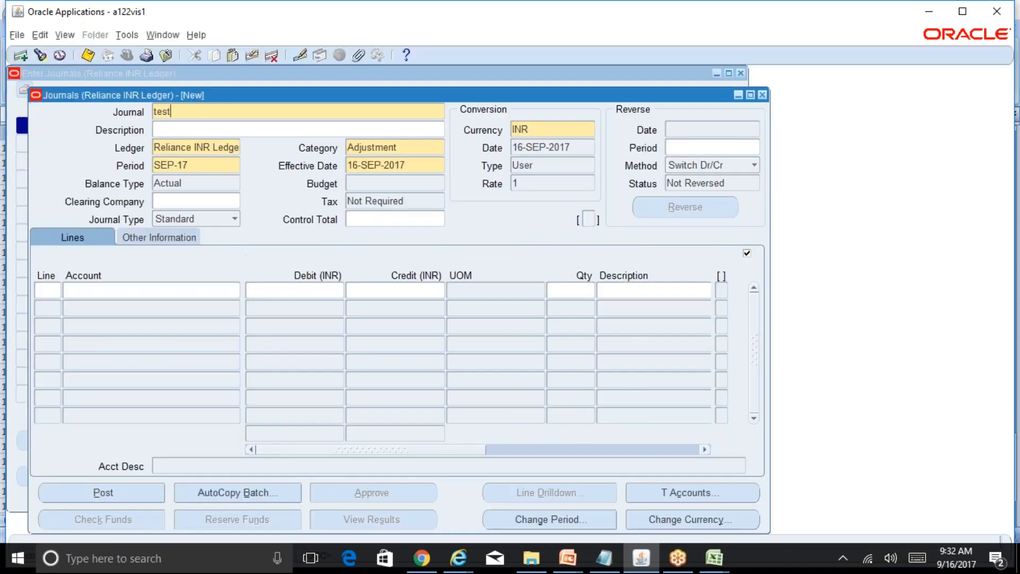
{"action": "left_click", "coordinate": [60, 291]}
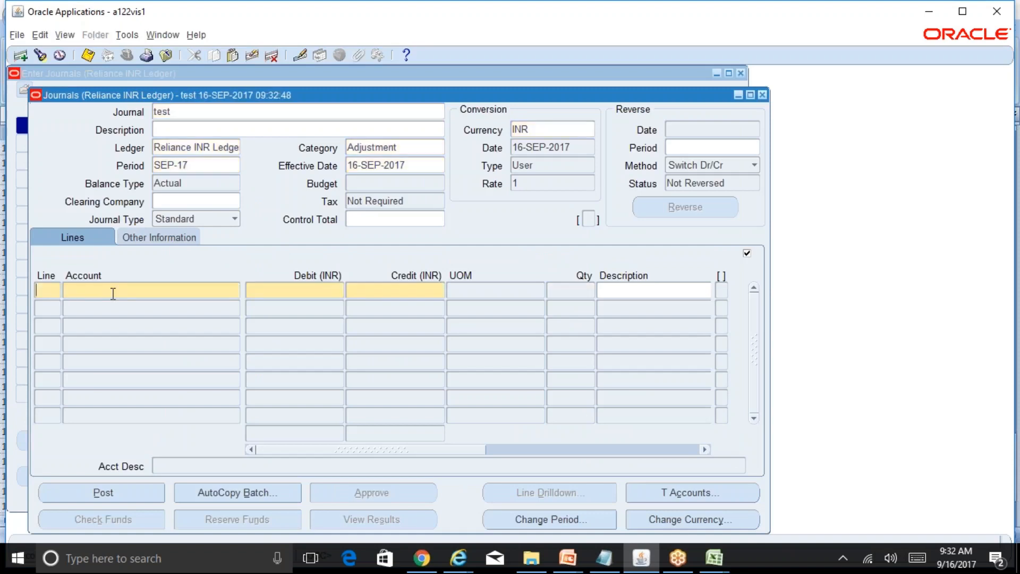
{"action": "left_click", "coordinate": [114, 294]}
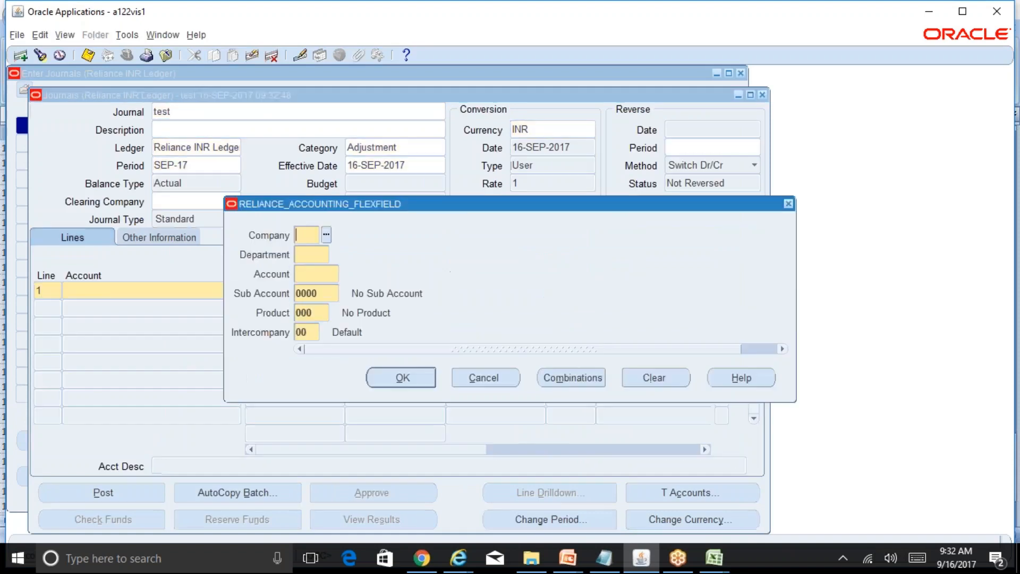
{"action": "type", "text": "01"}
{"action": "key", "text": "Tab"}
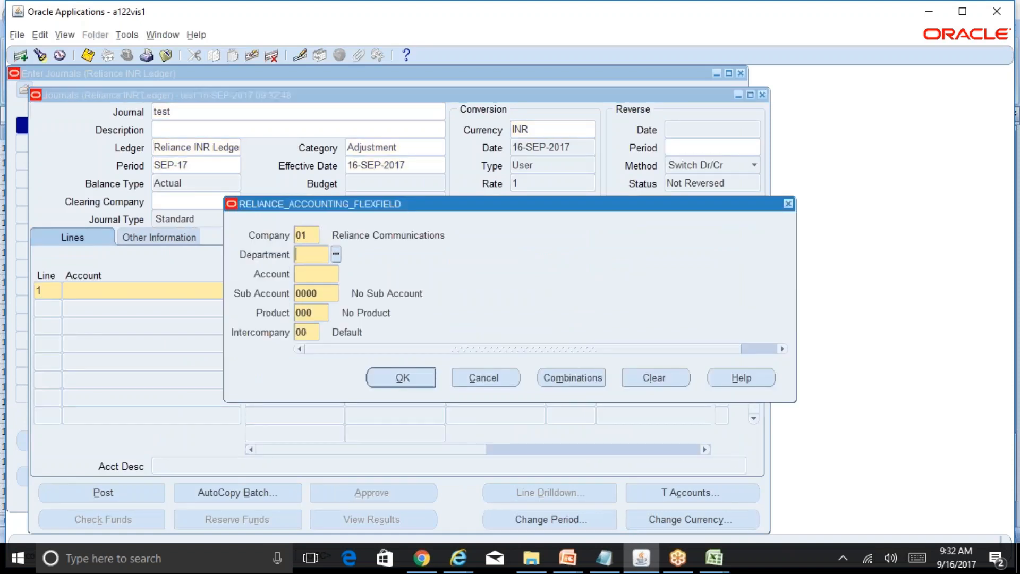
{"action": "type", "text": "000"}
{"action": "key", "text": "Tab"}
{"action": "type", "text": "5800"}
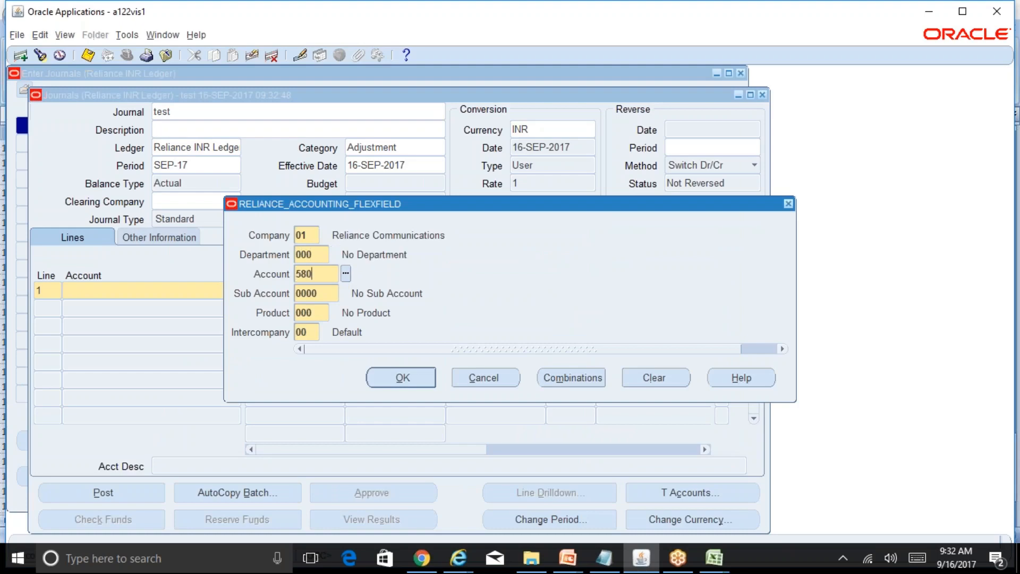
{"action": "key", "text": "Tab"}
{"action": "left_click", "coordinate": [391, 380]}
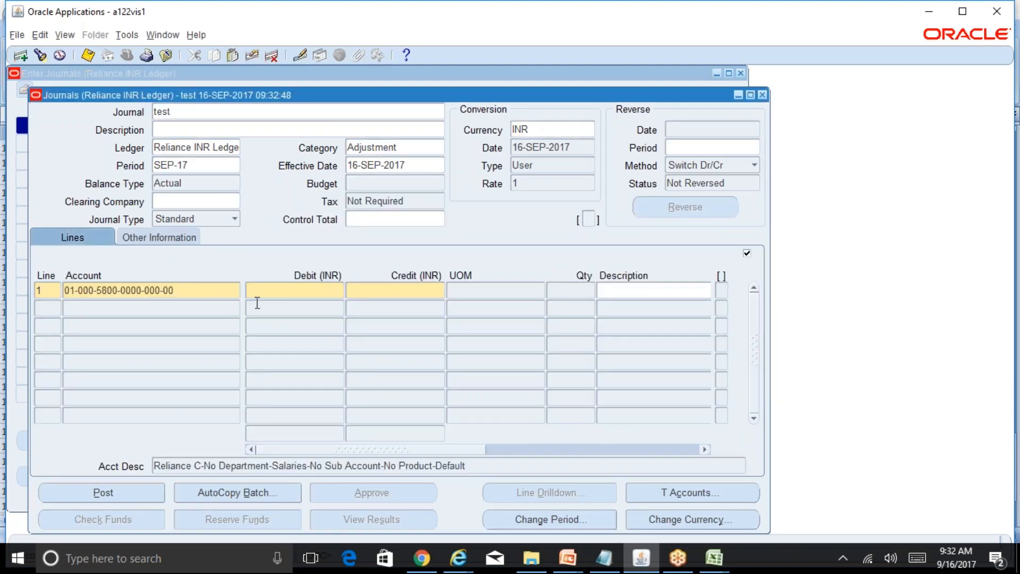
Enter a debit of 2500 on line 1 and save the journal despite unequal debits and credits.
{"action": "type", "text": "2500"}
{"action": "key", "text": "ctrl+s"}
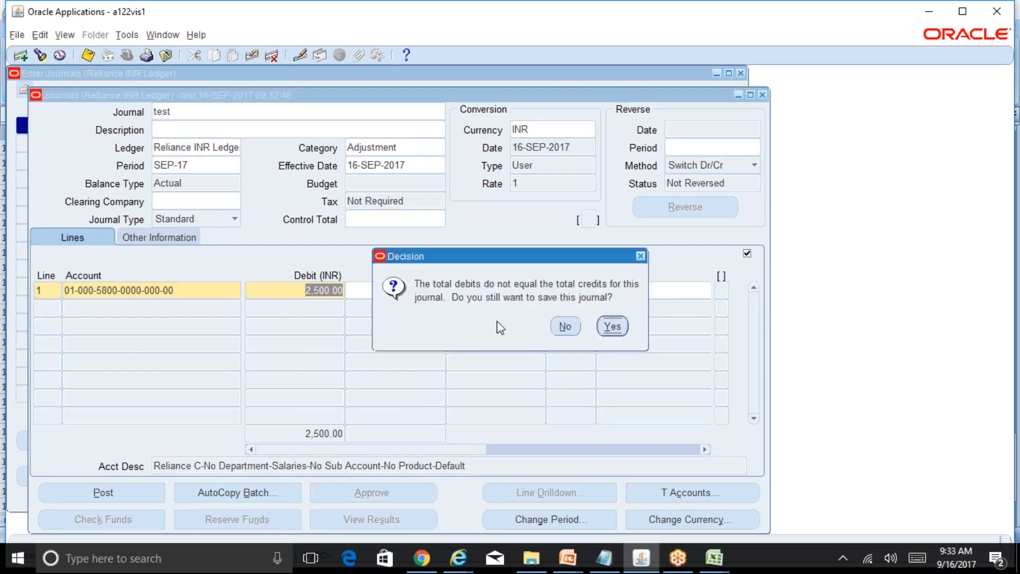
{"action": "left_click", "coordinate": [613, 326]}
Review the account segments of journal line 1 without changing them, and close the journal windows.
{"action": "left_click", "coordinate": [215, 293]}
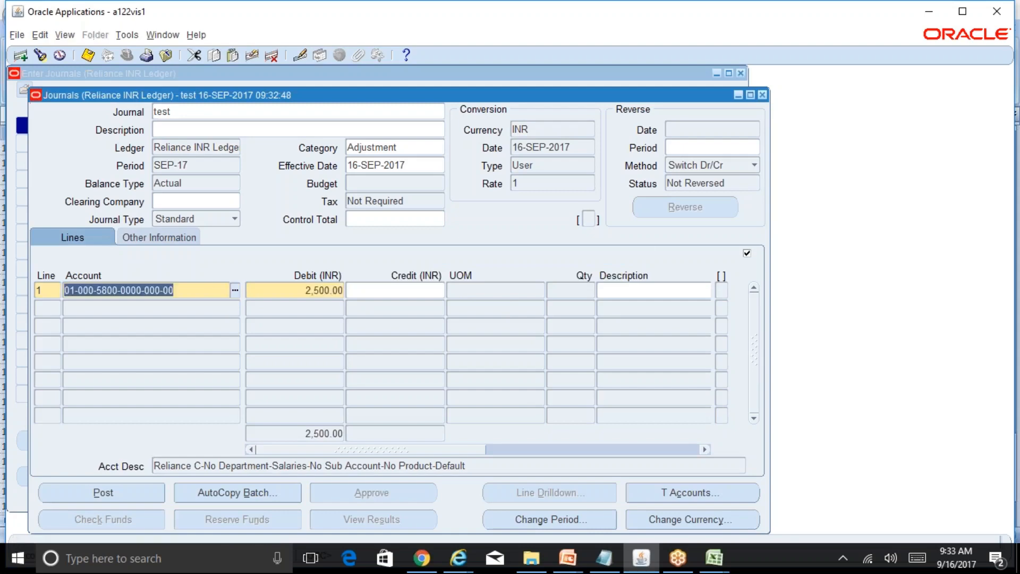
{"action": "left_click", "coordinate": [236, 291]}
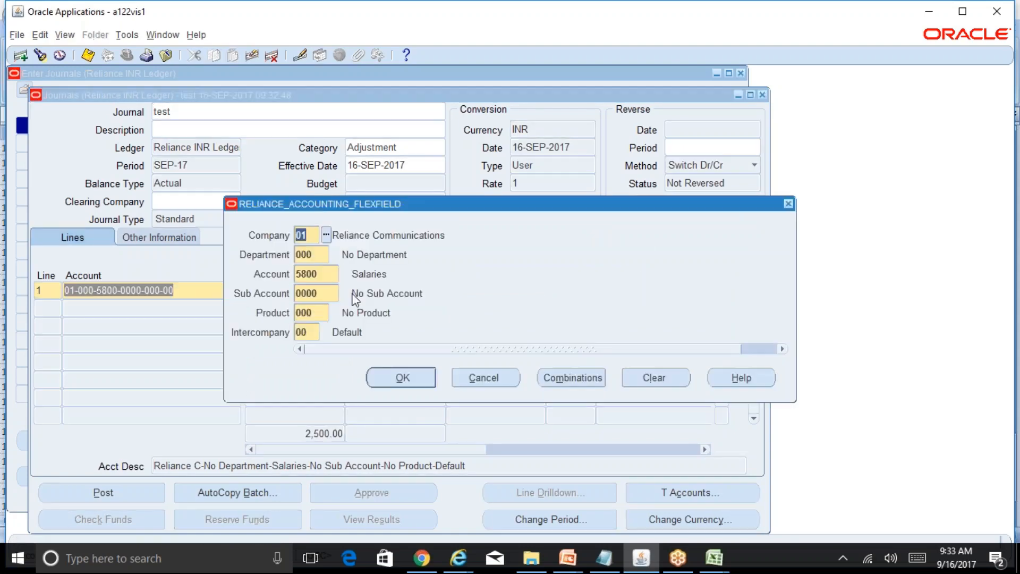
{"action": "left_click", "coordinate": [483, 378]}
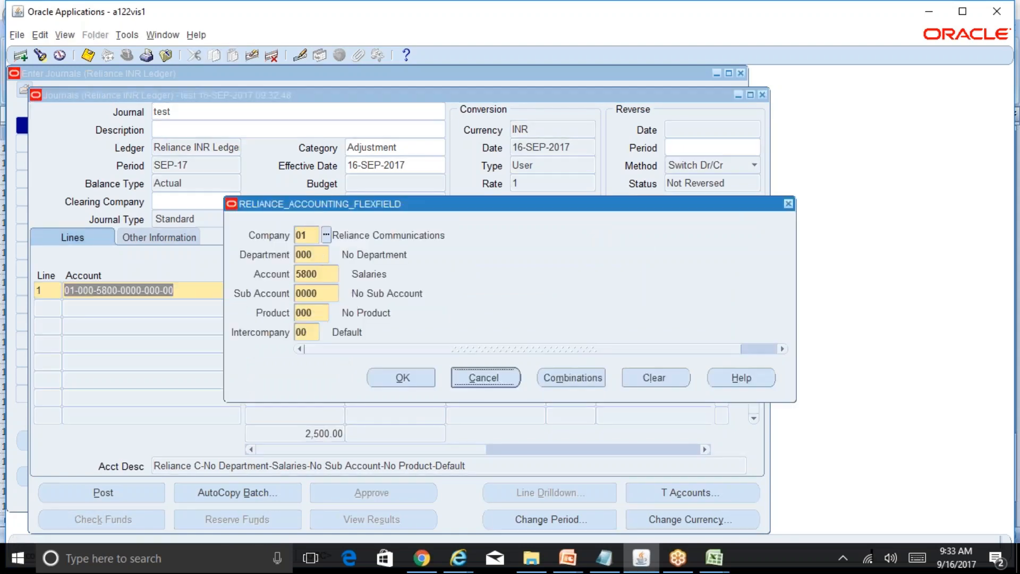
{"action": "left_click", "coordinate": [762, 94]}
{"action": "left_click", "coordinate": [740, 73]}
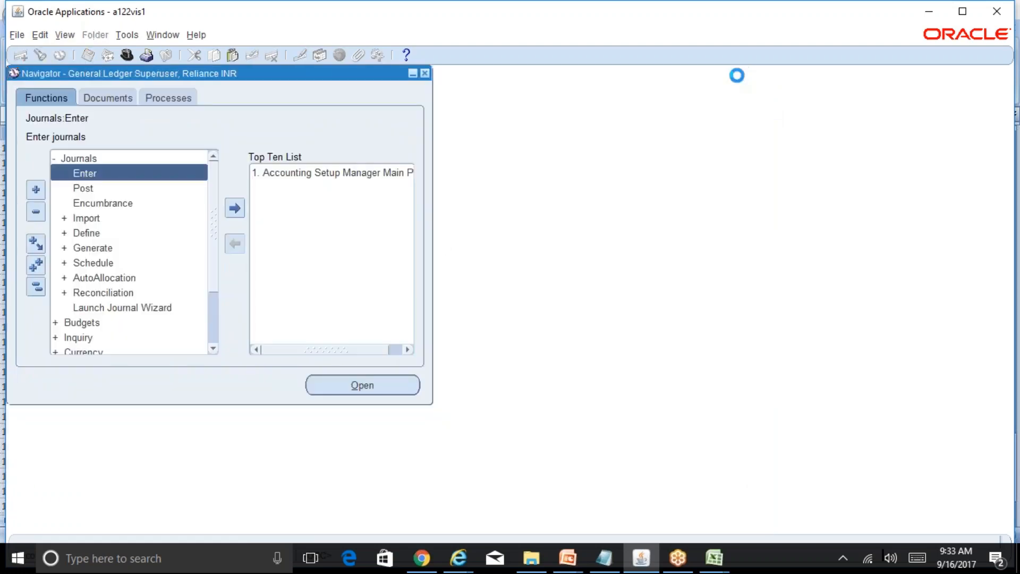
Open the cross-validation Rules function under Setup, Financials, Flexfields, Key.
{"action": "left_click", "coordinate": [37, 291]}
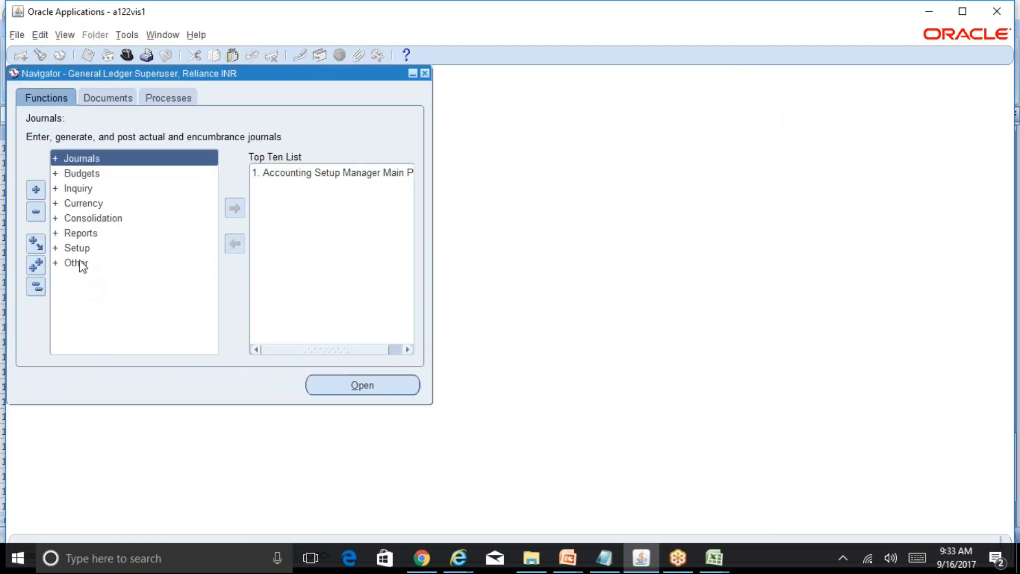
{"action": "double_click", "coordinate": [77, 249]}
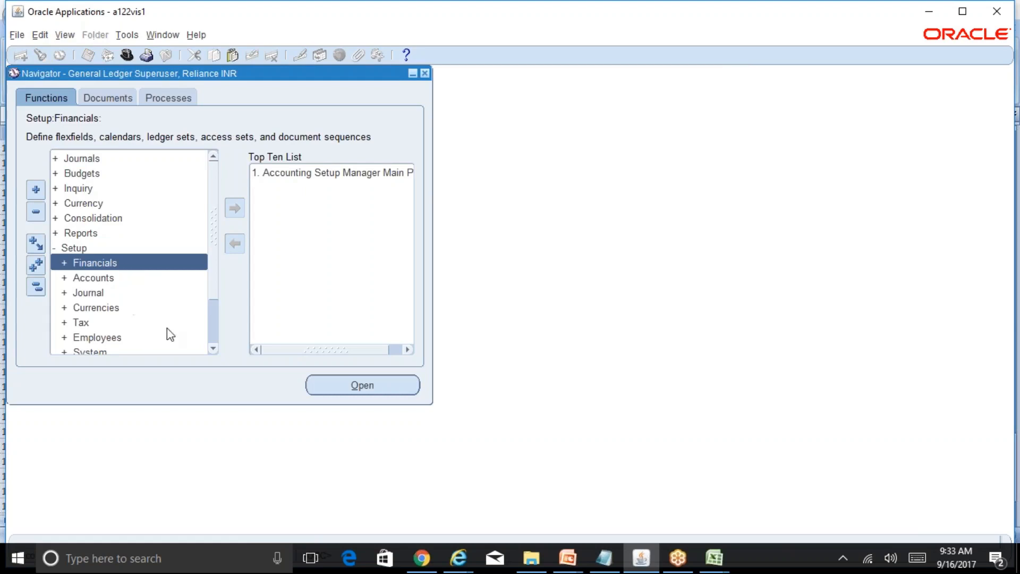
{"action": "left_click", "coordinate": [123, 261]}
{"action": "double_click", "coordinate": [124, 263]}
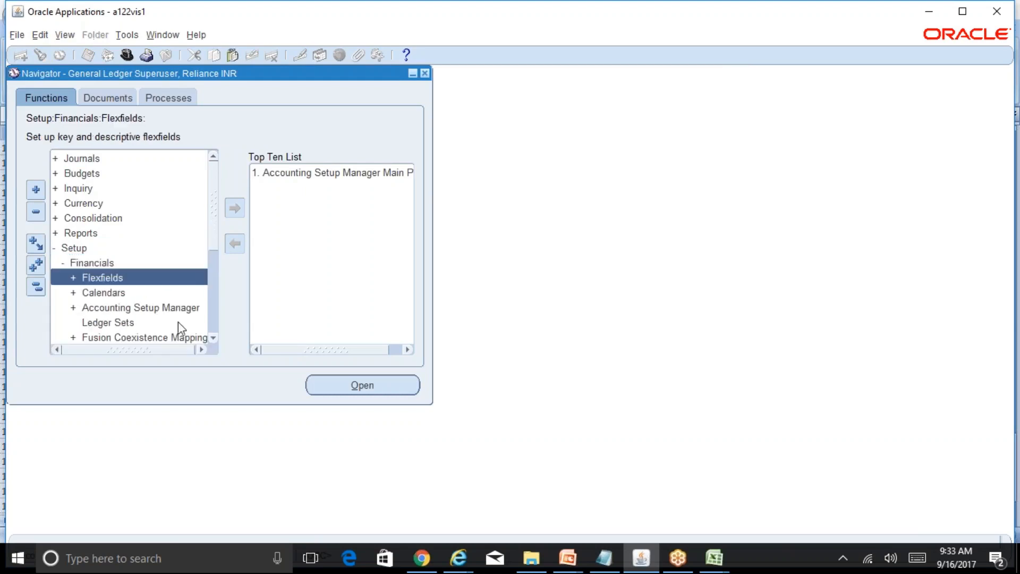
{"action": "left_click", "coordinate": [214, 338]}
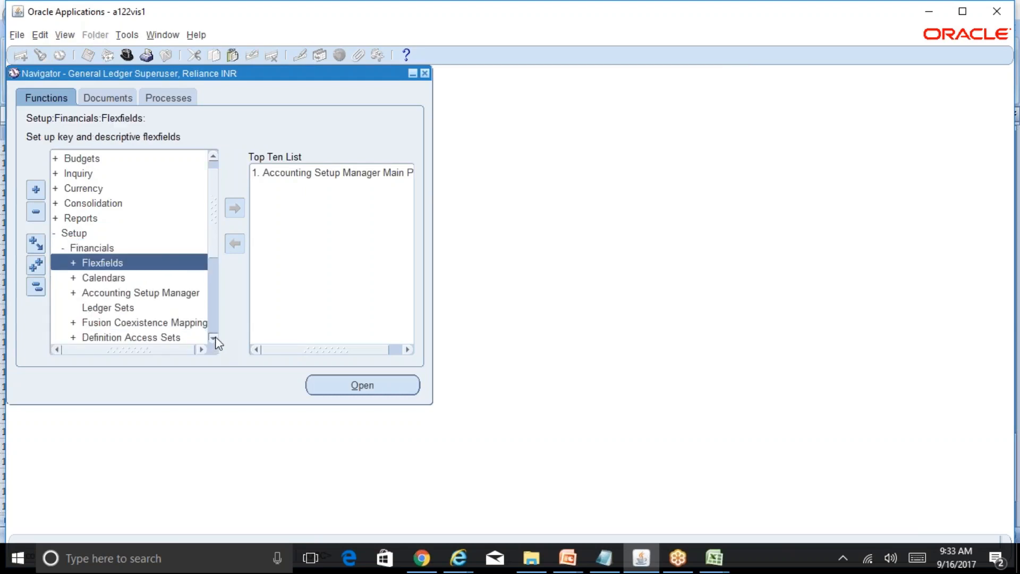
{"action": "double_click", "coordinate": [137, 266]}
{"action": "double_click", "coordinate": [100, 292]}
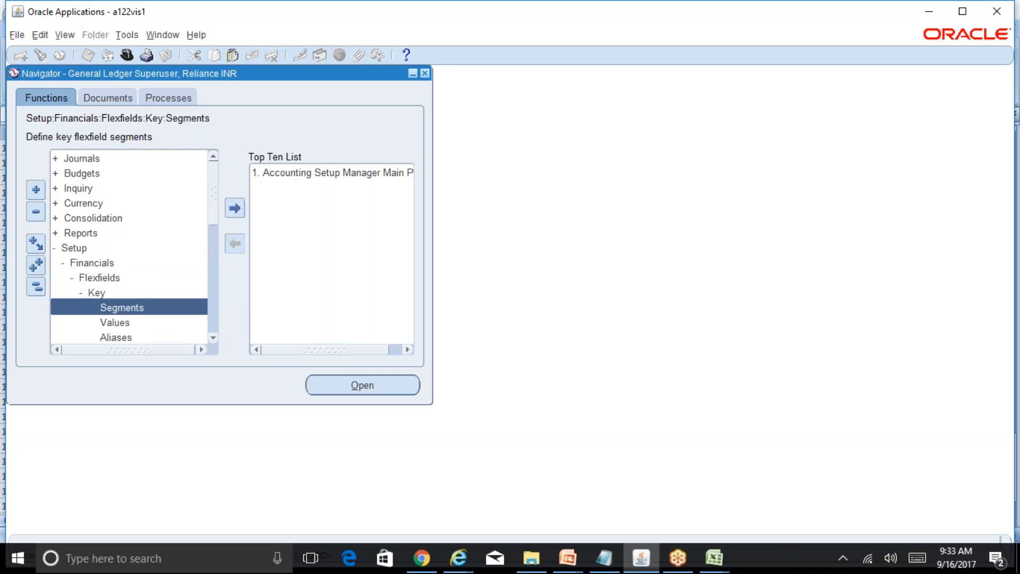
{"action": "left_click", "coordinate": [215, 338]}
{"action": "left_click", "coordinate": [214, 338]}
{"action": "left_click", "coordinate": [139, 323]}
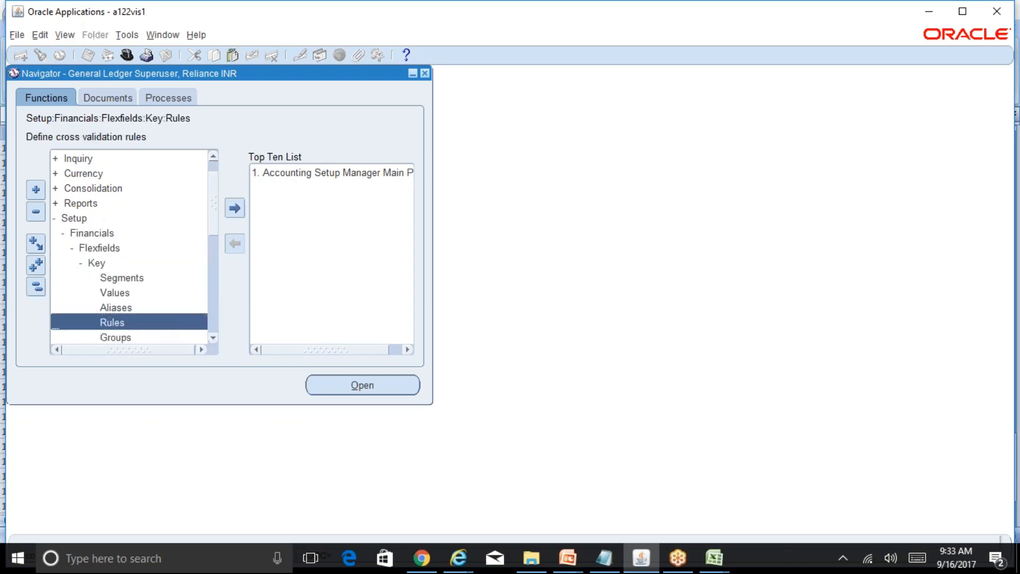
{"action": "left_click", "coordinate": [234, 208]}
{"action": "key", "text": "2"}
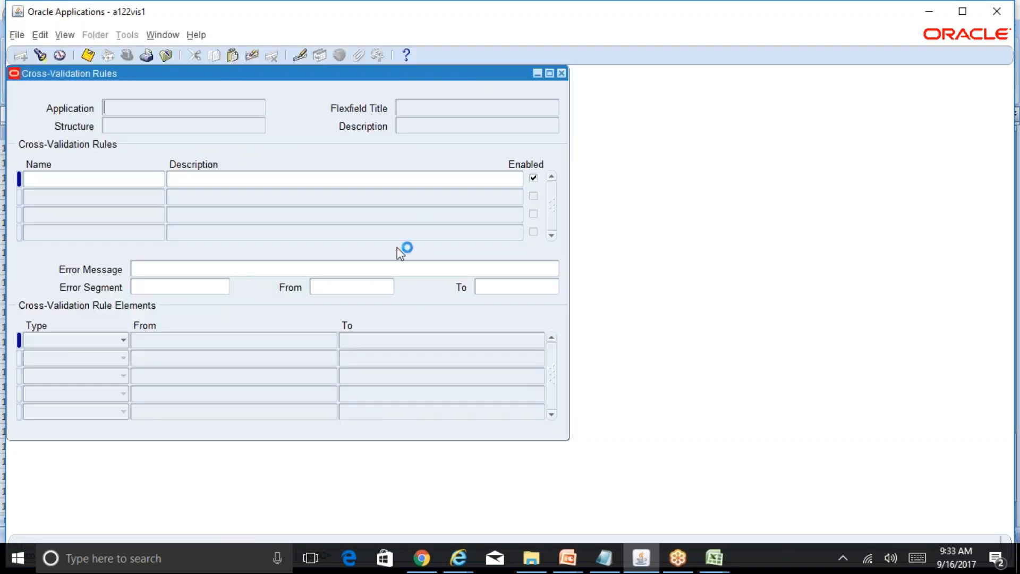
Query the General Ledger cross-validation structures and go to the RELIANCE_ACCOUNTING_FLEXFIELD record.
{"action": "type", "text": "Gen"}
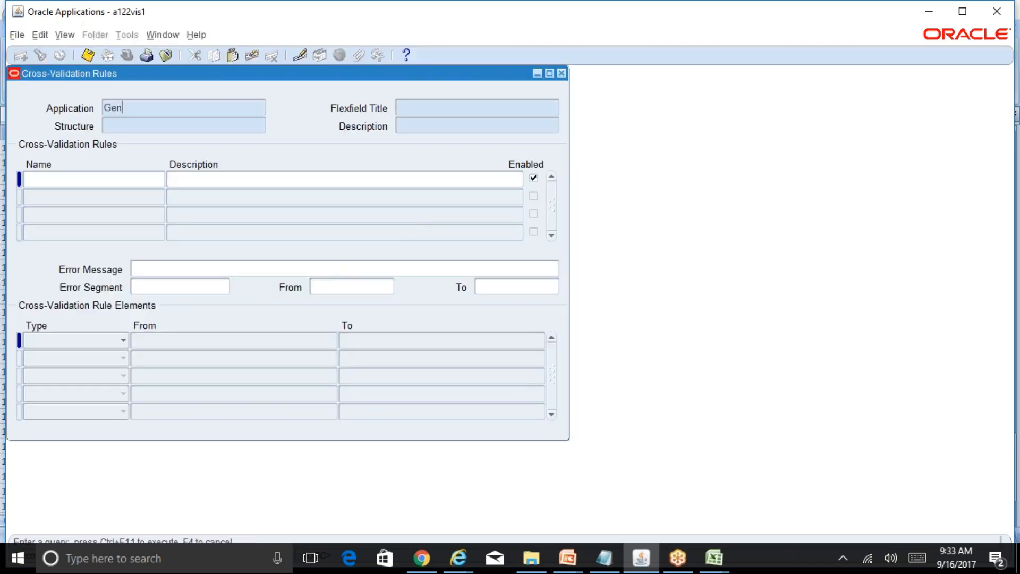
{"action": "type", "text": "eral%Ledger%"}
{"action": "key", "text": "Tab"}
{"action": "type", "text": "RD%"}
{"action": "key", "text": "ctrl+F11"}
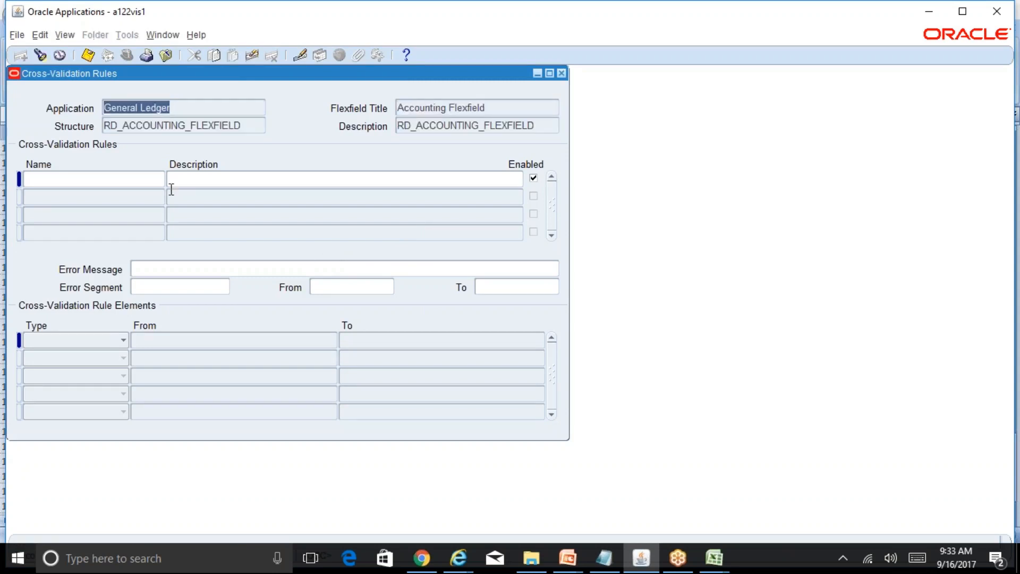
{"action": "key", "text": "Down"}
{"action": "key", "text": "Down"}
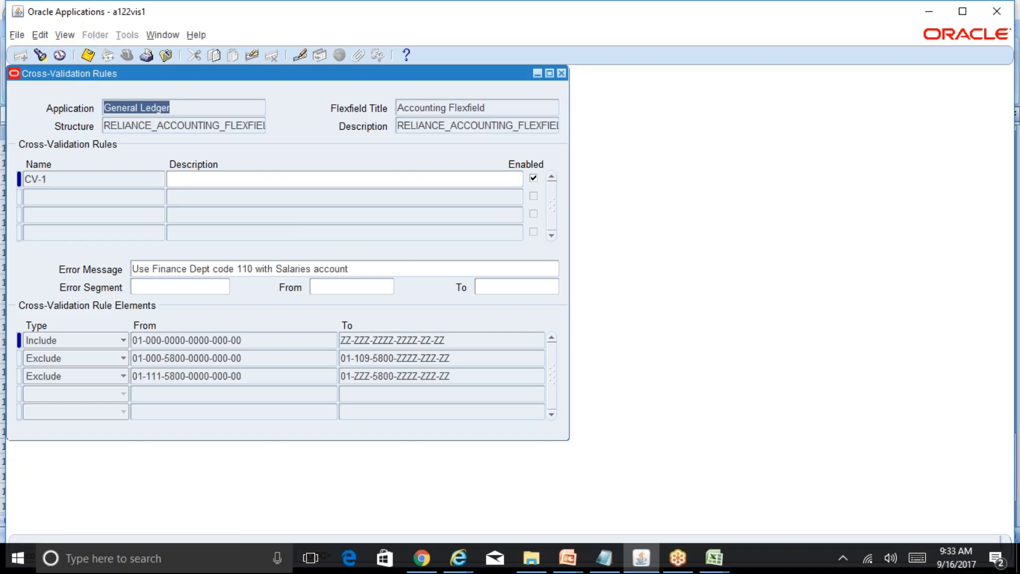
Review the segment ranges of the Include element and both Exclude elements of rule CV-1 unchanged, and close the rules window.
{"action": "left_click", "coordinate": [113, 179]}
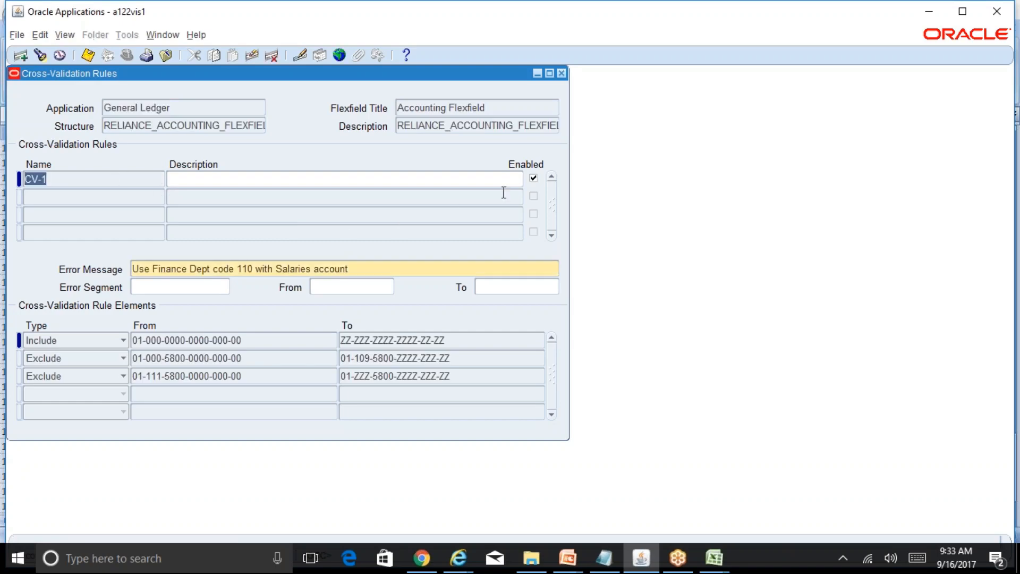
{"action": "left_click", "coordinate": [224, 340]}
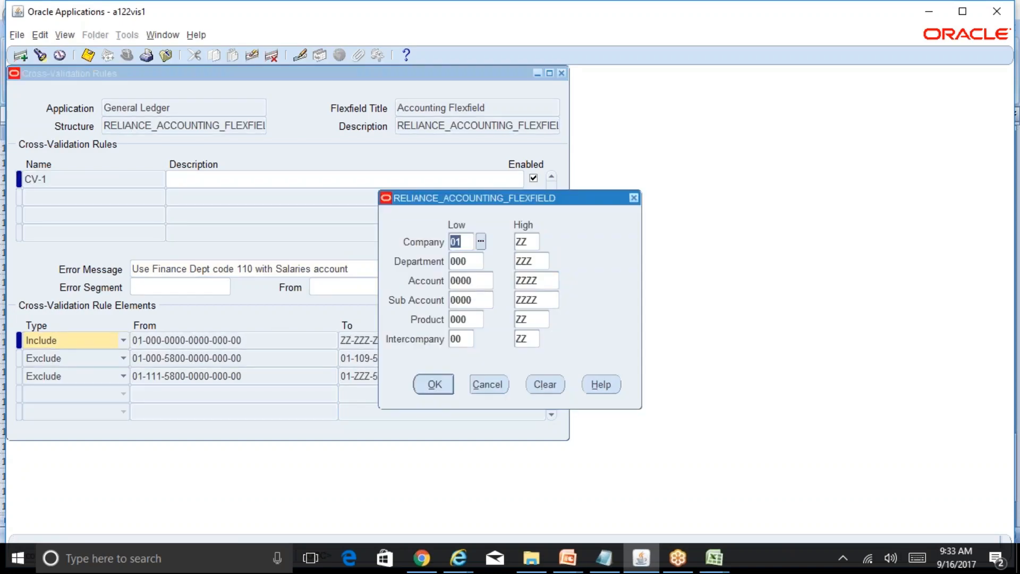
{"action": "left_click", "coordinate": [493, 386]}
{"action": "left_click", "coordinate": [228, 358]}
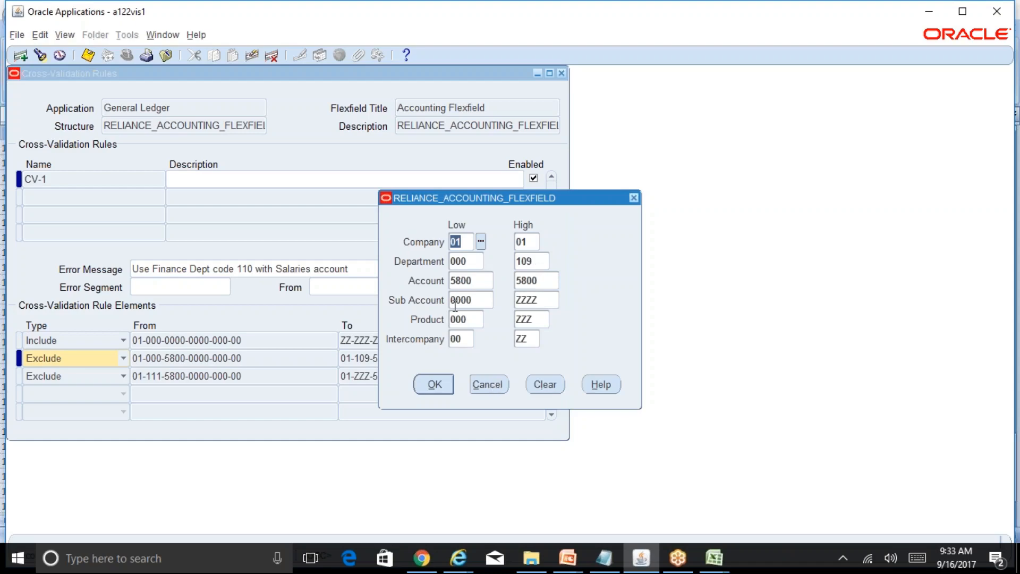
{"action": "left_click", "coordinate": [489, 383]}
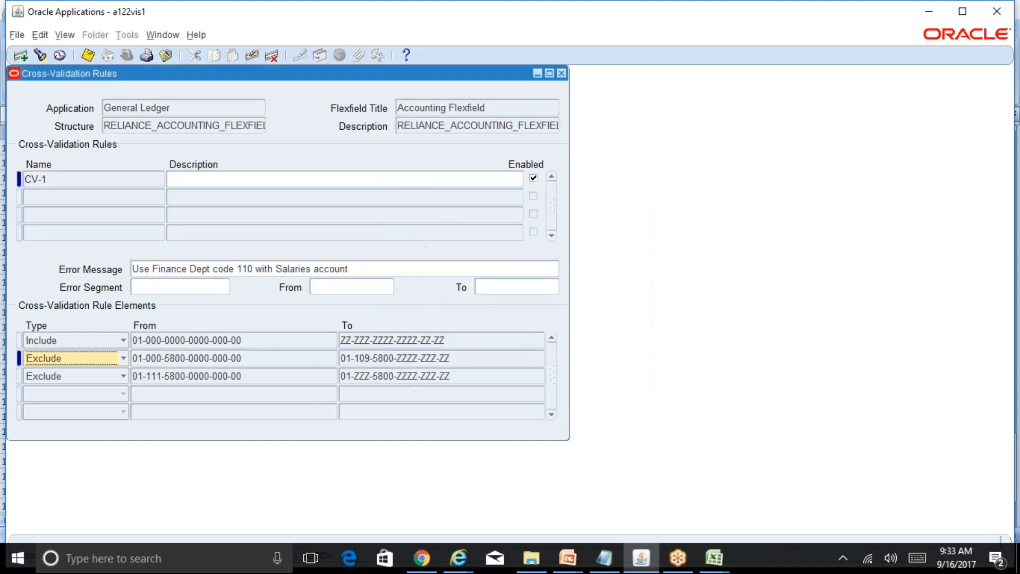
{"action": "left_click", "coordinate": [231, 376]}
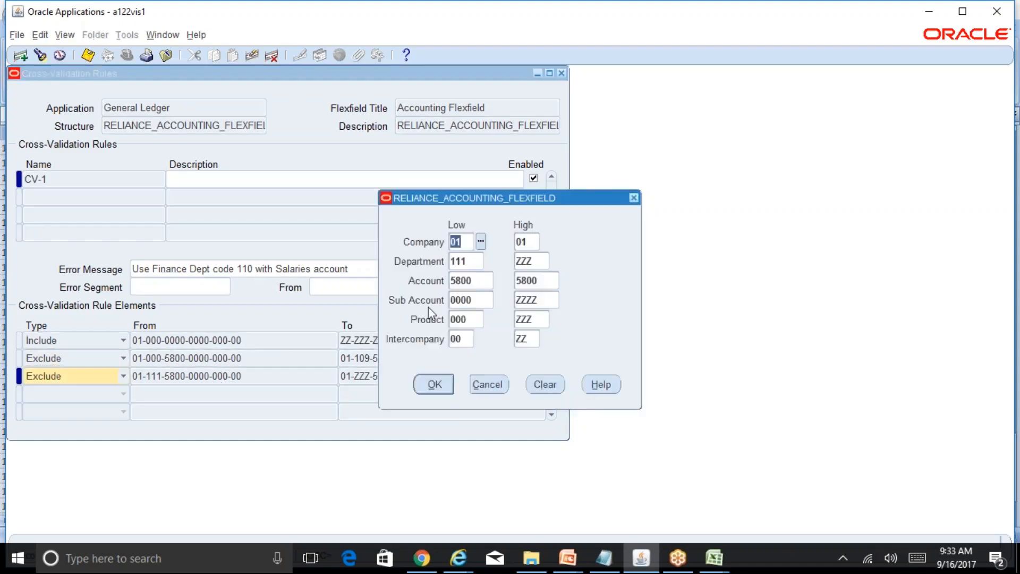
{"action": "left_click", "coordinate": [488, 384]}
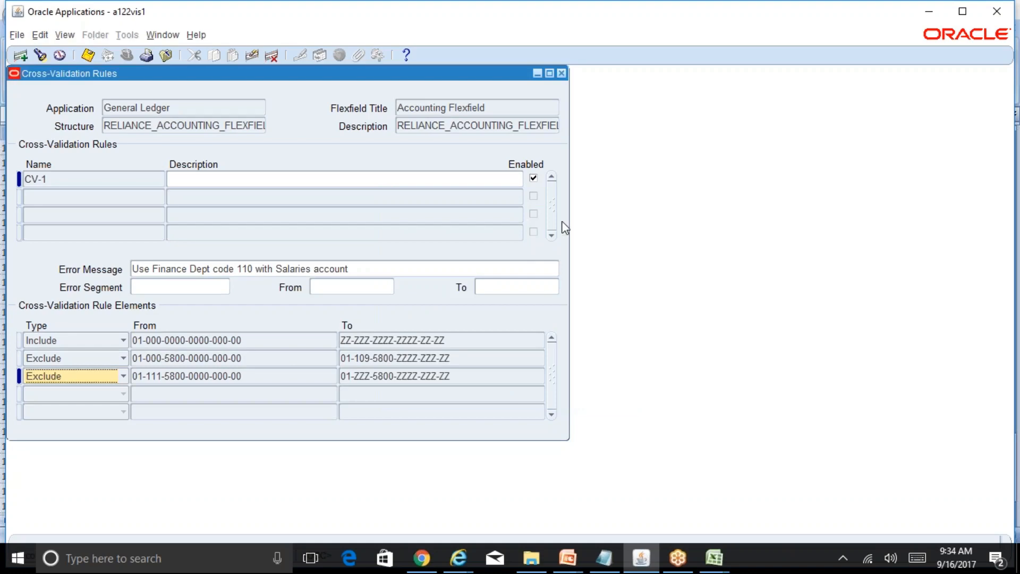
{"action": "left_click", "coordinate": [562, 74]}
Open the journal entry function and start a new journal named Test.
{"action": "scroll", "coordinate": [212, 186], "scroll_direction": "up", "scroll_amount": 2}
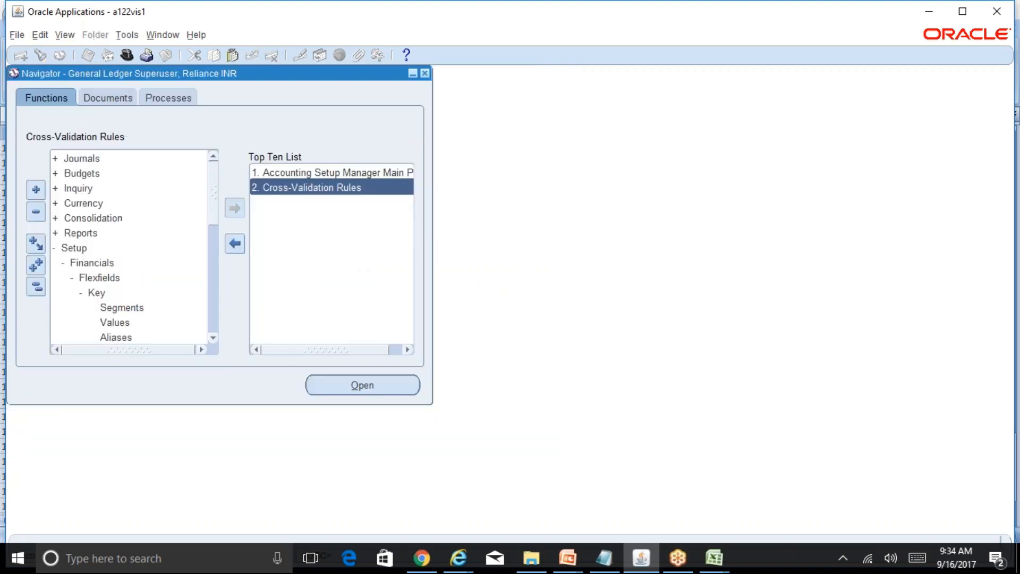
{"action": "double_click", "coordinate": [115, 158]}
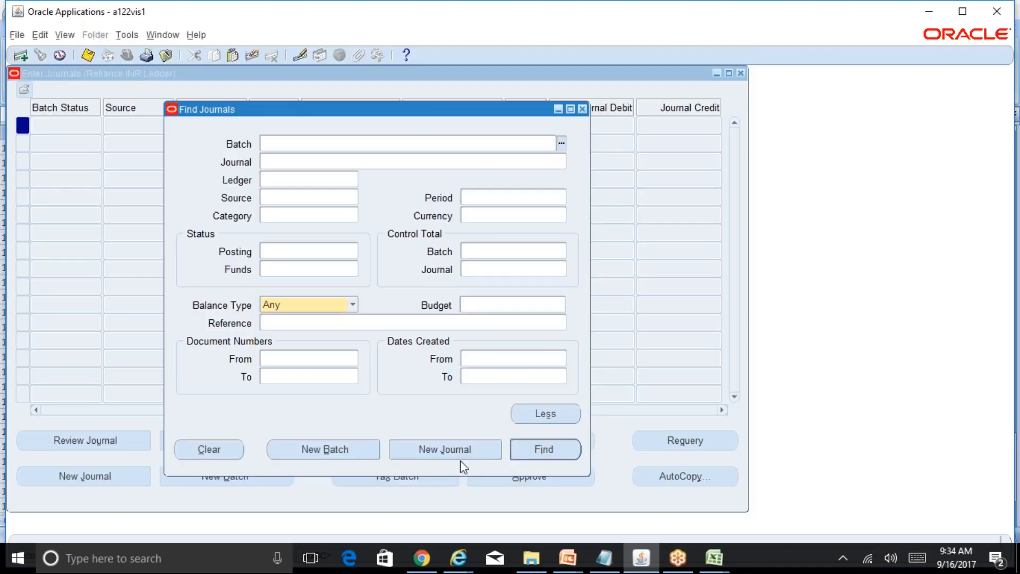
{"action": "left_click", "coordinate": [458, 456]}
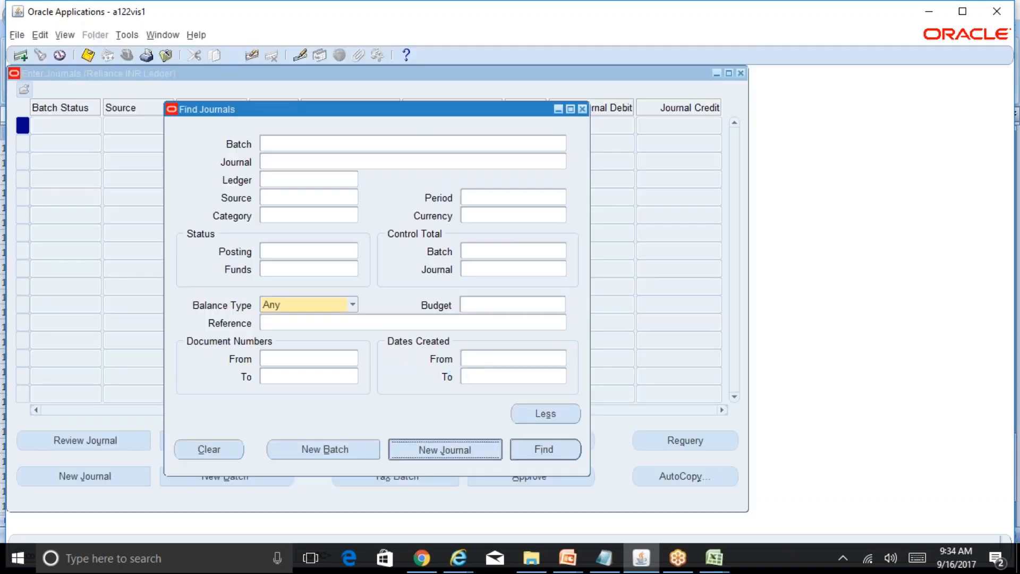
{"action": "type", "text": "Texzt"}
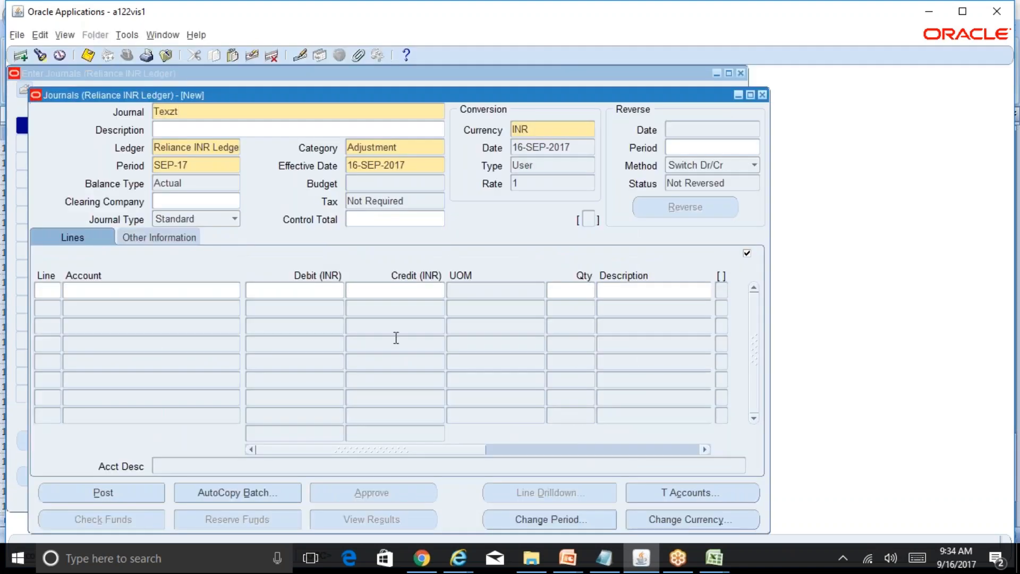
{"action": "key", "text": "BackSpace"}
{"action": "key", "text": "BackSpace"}
{"action": "key", "text": "BackSpace"}
{"action": "type", "text": "st"}
Add journal line 1 with company 01, department 000 and Salaries account 5800, and accept the account combination.
{"action": "left_click", "coordinate": [44, 292]}
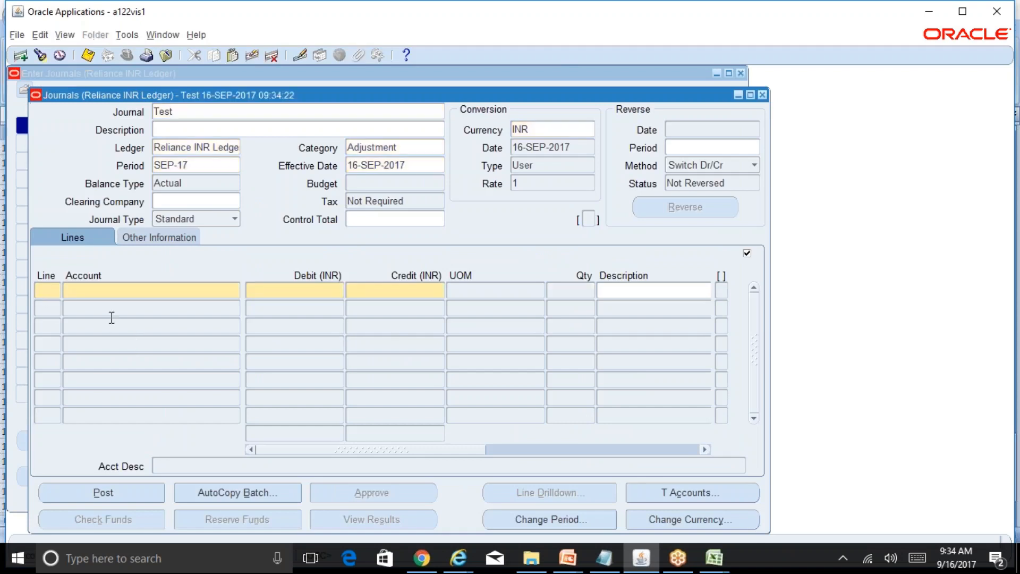
{"action": "type", "text": "1"}
{"action": "key", "text": "Tab"}
{"action": "type", "text": "01"}
{"action": "key", "text": "Tab"}
{"action": "type", "text": "00"}
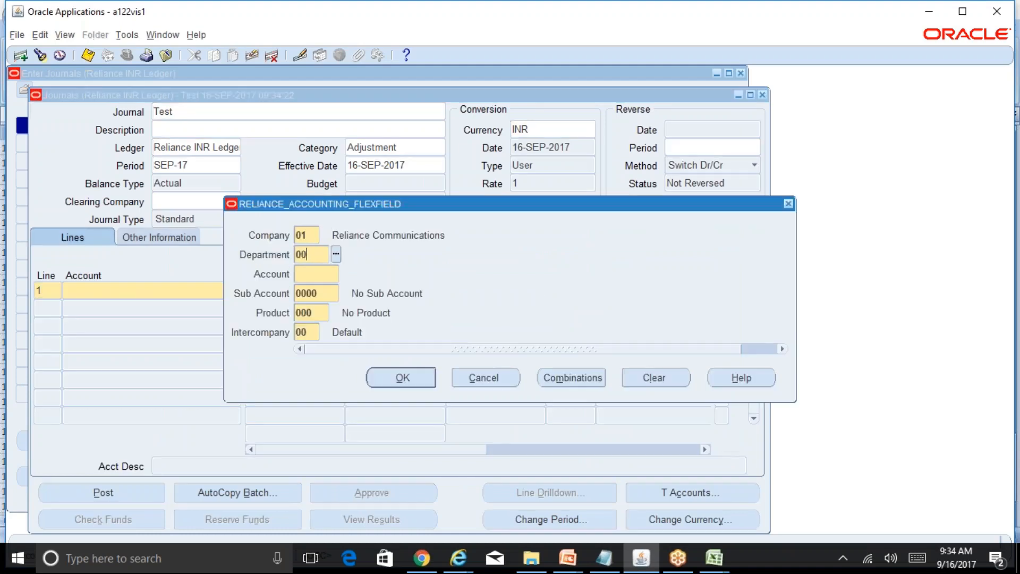
{"action": "type", "text": "0"}
{"action": "key", "text": "Tab"}
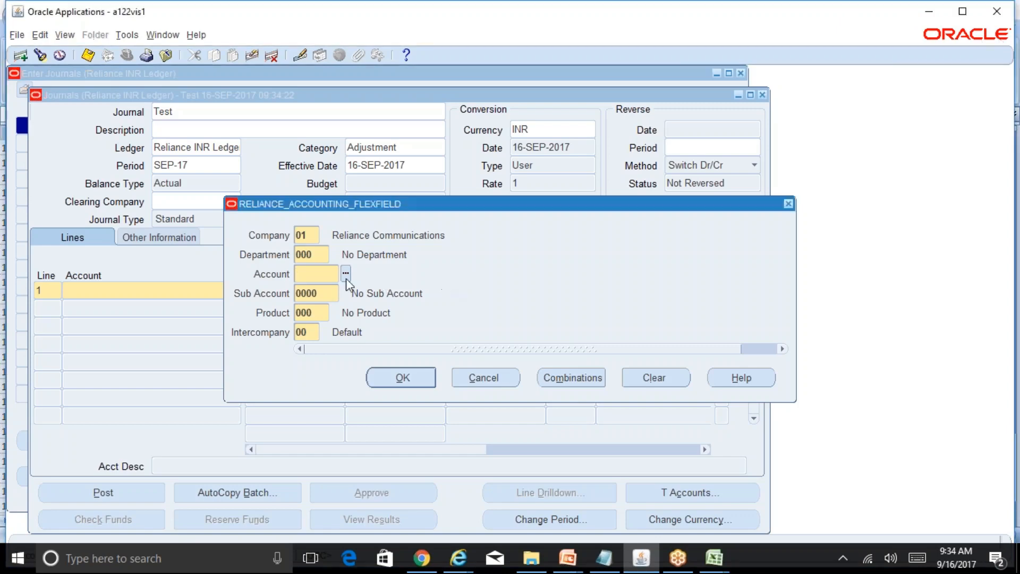
{"action": "type", "text": "5800"}
{"action": "key", "text": "Tab"}
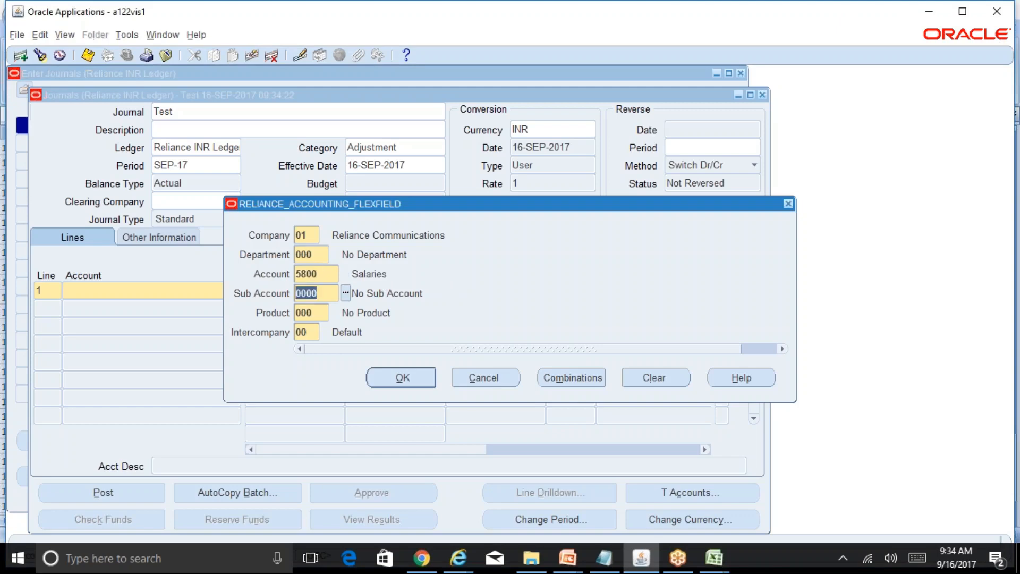
{"action": "left_click", "coordinate": [409, 380]}
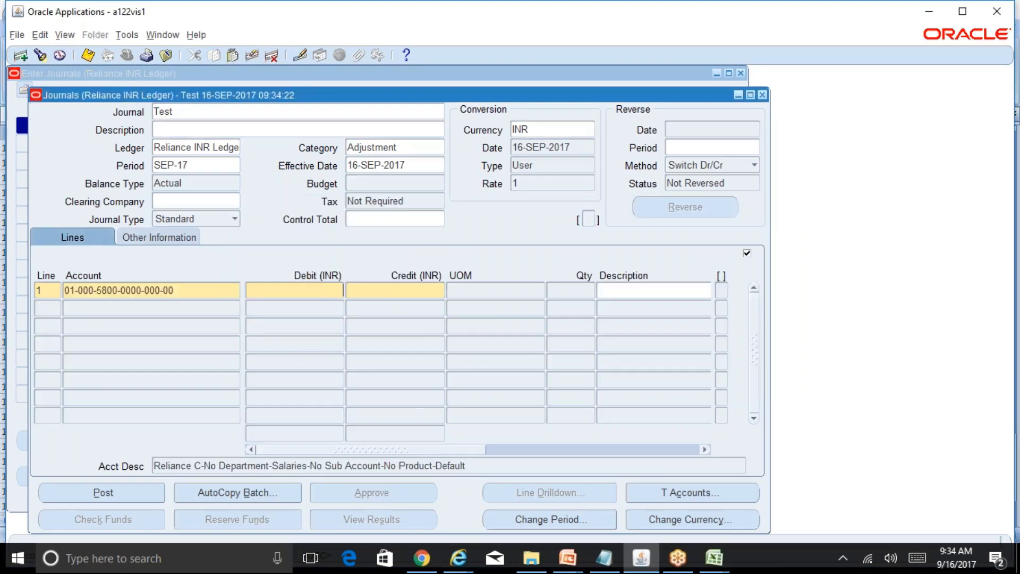
Change the department of journal line 1 to 110, Finance Dept, and accept the account combination.
{"action": "key", "text": "ctrl+l"}
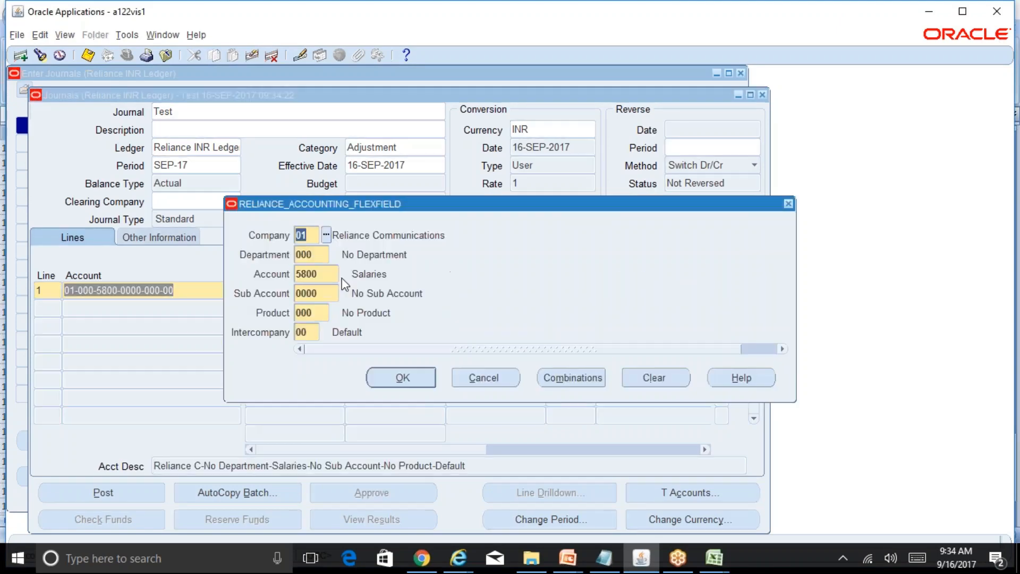
{"action": "double_click", "coordinate": [316, 254]}
{"action": "type", "text": "110"}
{"action": "key", "text": "Tab"}
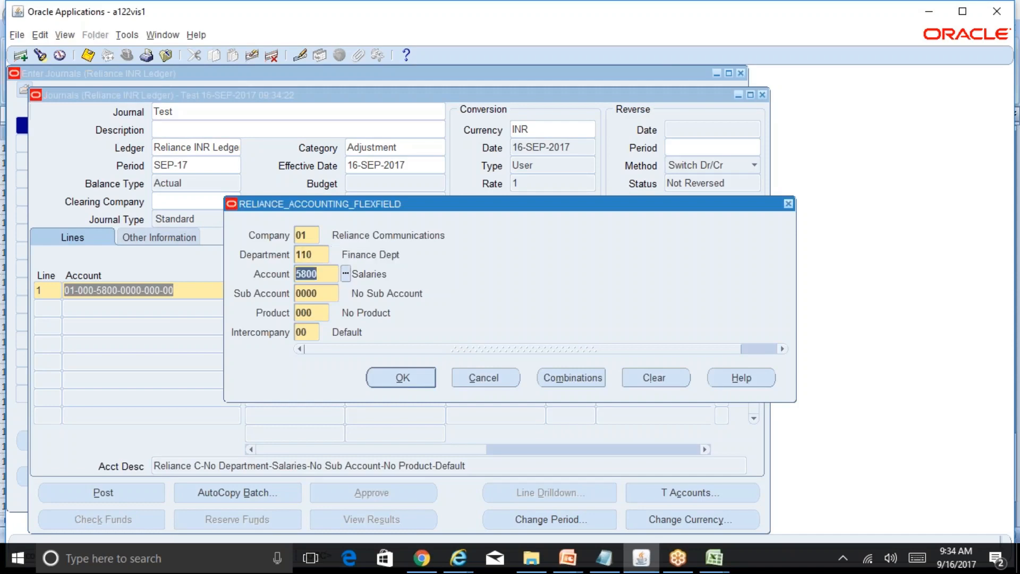
{"action": "left_click", "coordinate": [418, 380]}
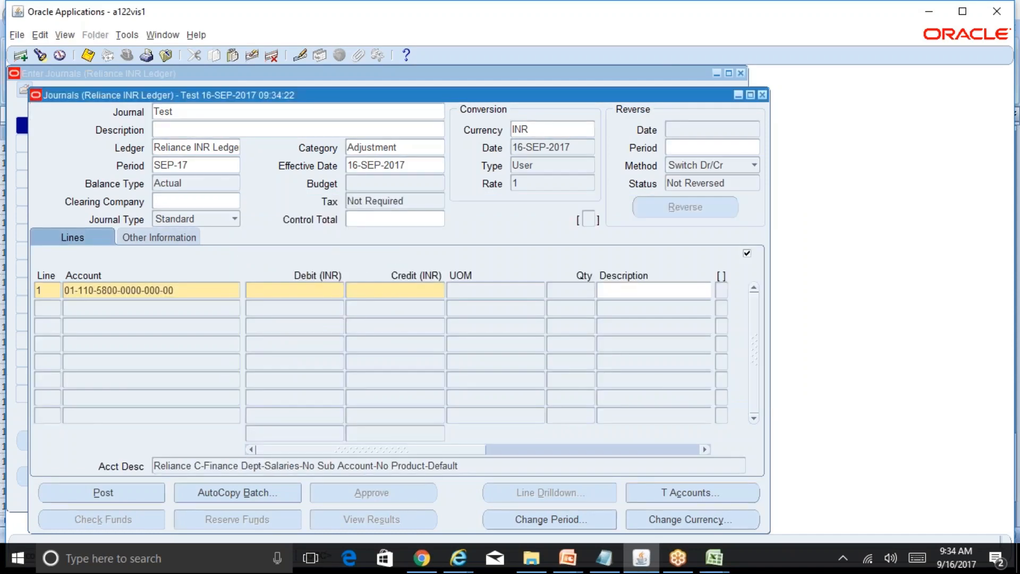
Browse the department value list for journal line 1, choose 110 Finance Dept, and accept the account combination.
{"action": "left_click", "coordinate": [224, 287]}
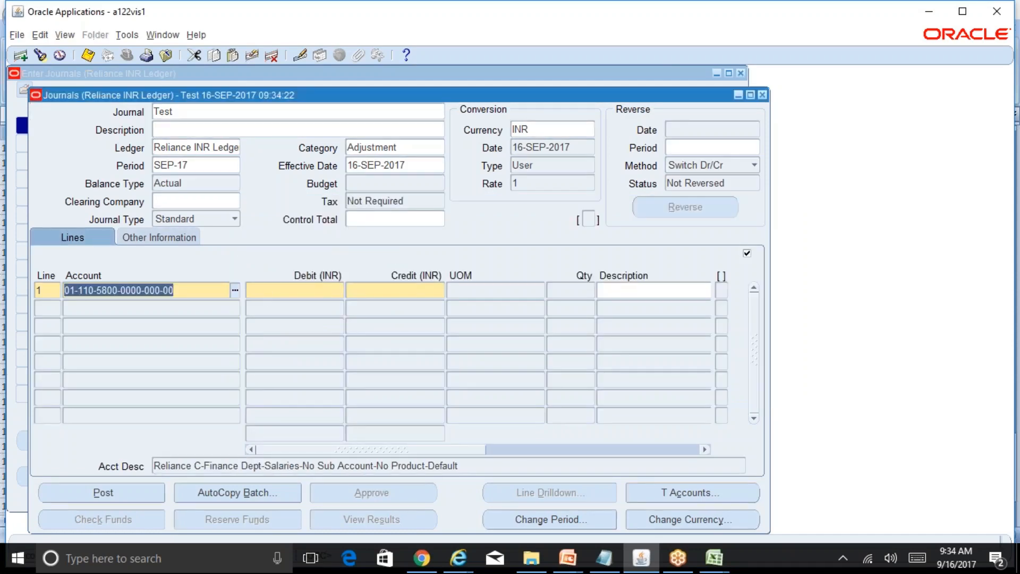
{"action": "left_click", "coordinate": [235, 290]}
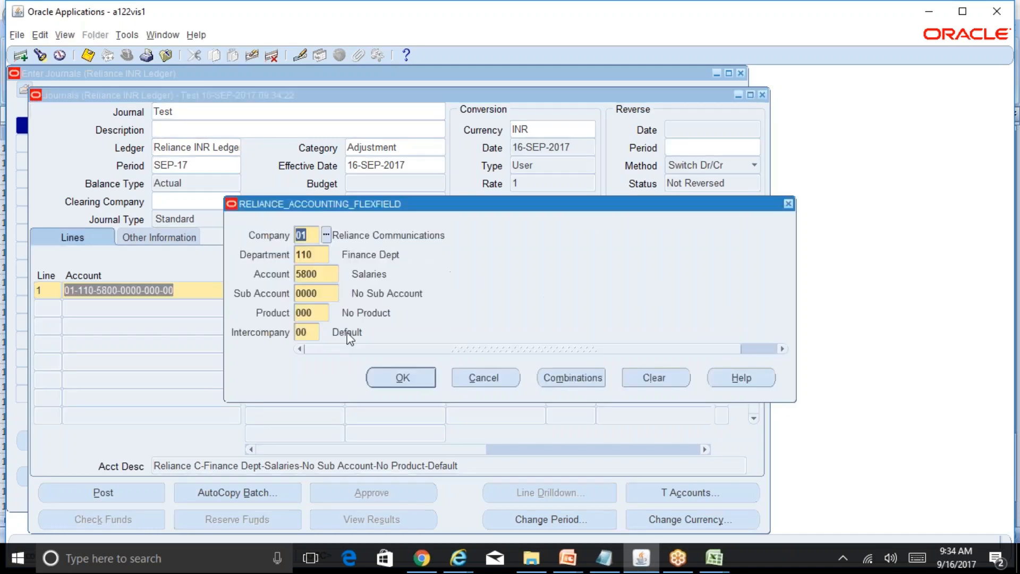
{"action": "left_click", "coordinate": [311, 255]}
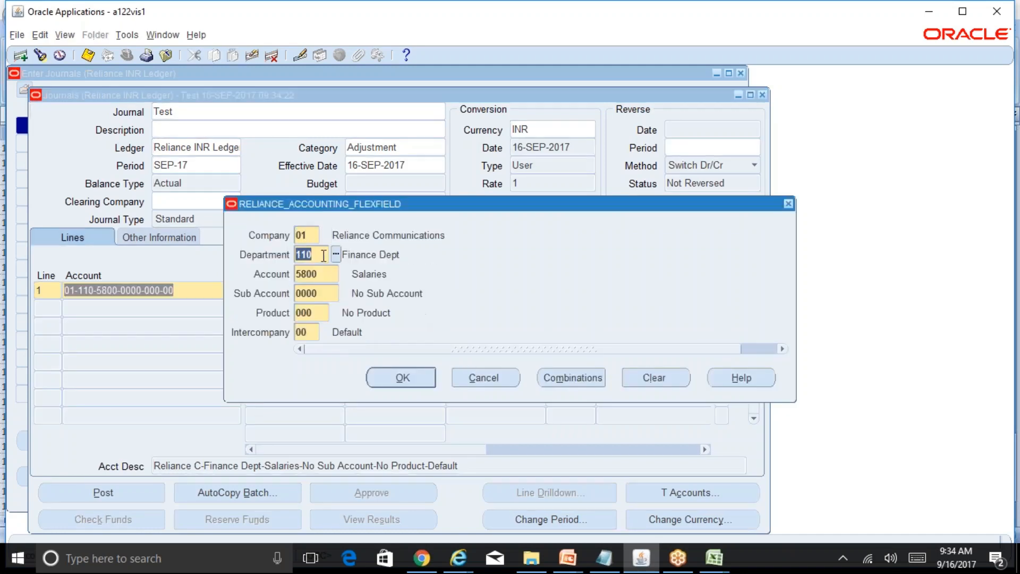
{"action": "left_click", "coordinate": [336, 255]}
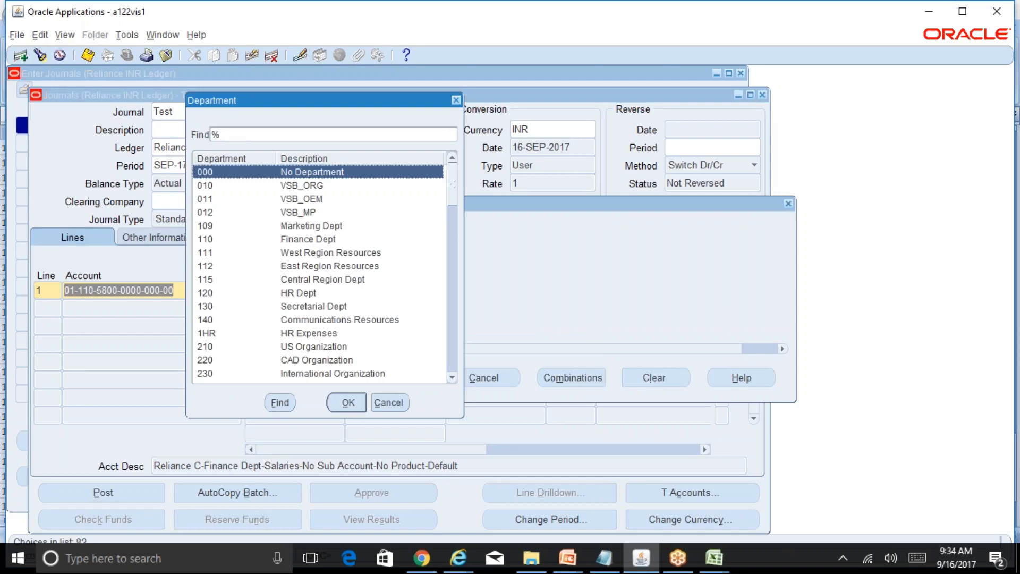
{"action": "key", "text": "Down"}
{"action": "key", "text": "Down"}
{"action": "key", "text": "Down"}
{"action": "key", "text": "Down"}
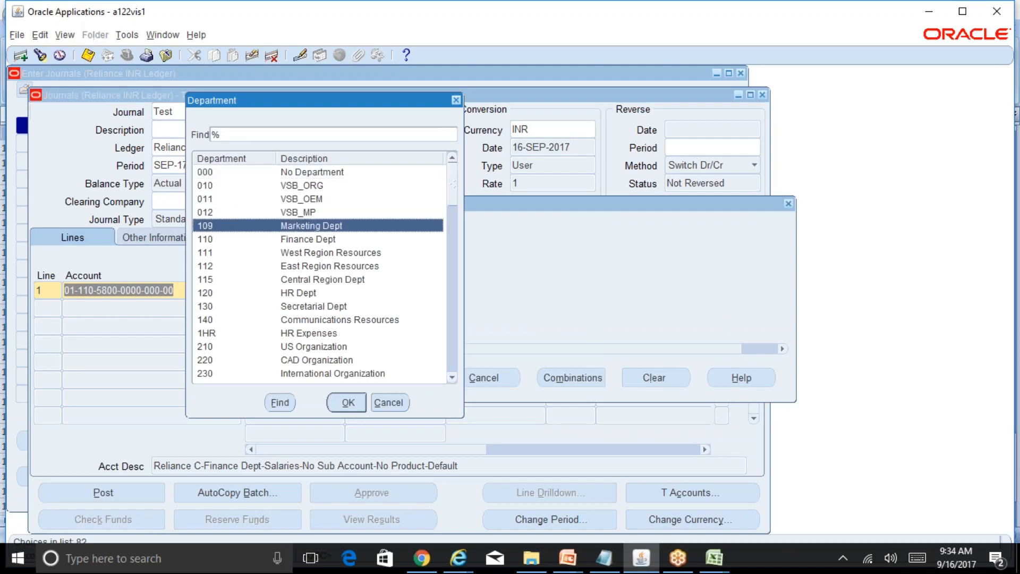
{"action": "key", "text": "Down"}
{"action": "key", "text": "Return"}
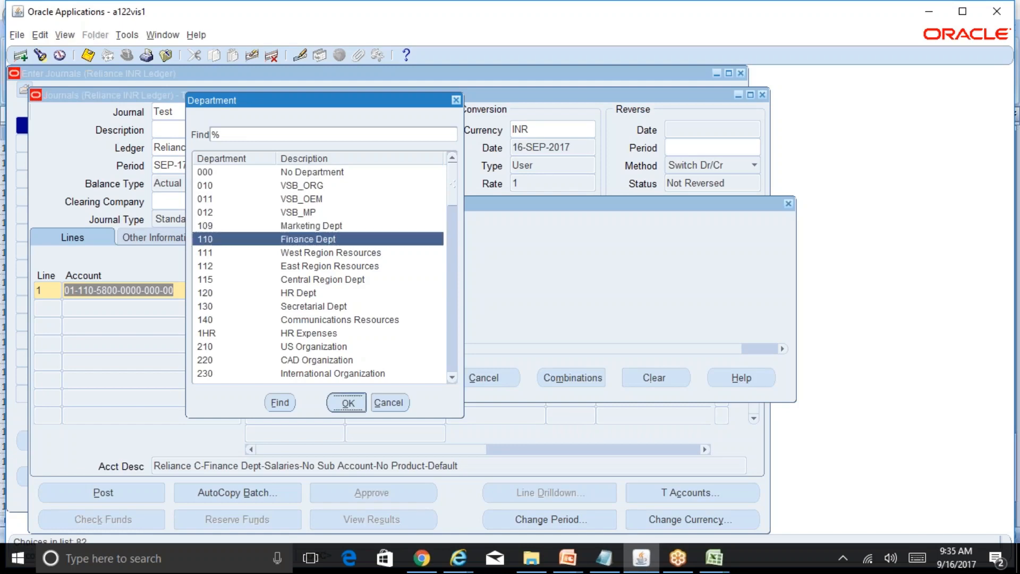
{"action": "left_click", "coordinate": [424, 374]}
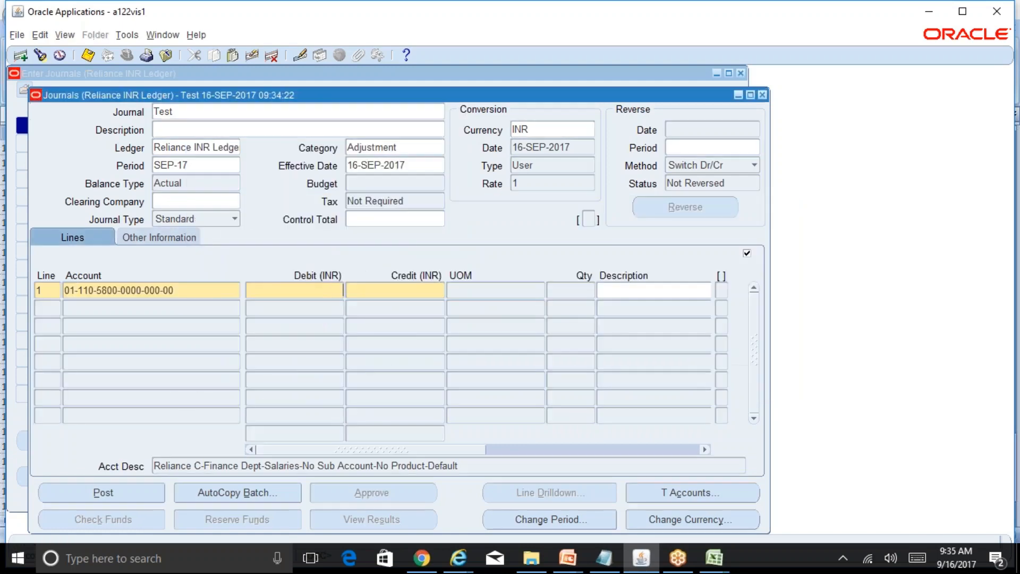
Close the Test journal and the Enter Journals window without saving the changes.
{"action": "left_click", "coordinate": [762, 96]}
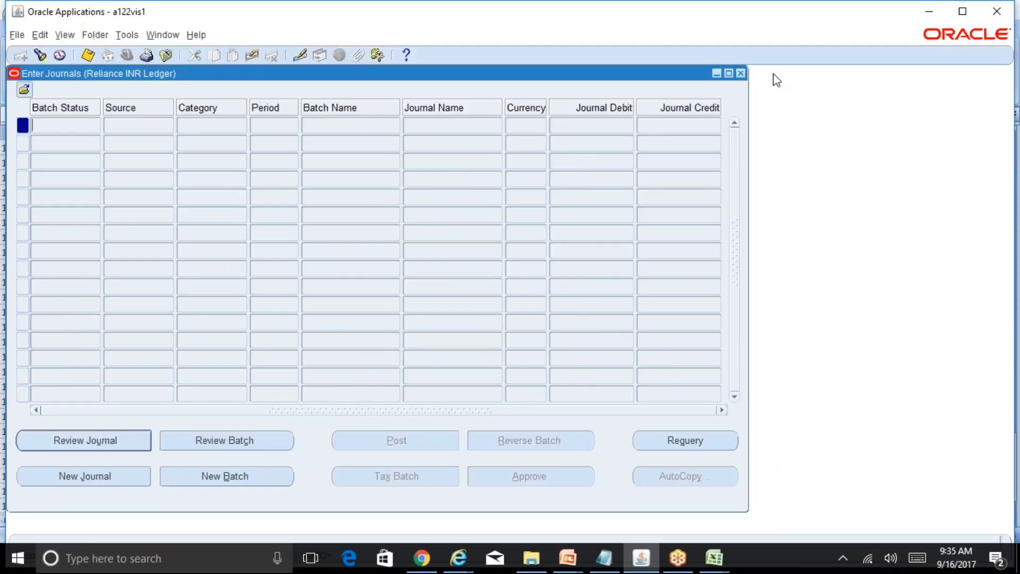
{"action": "left_click", "coordinate": [741, 73]}
{"action": "left_click", "coordinate": [563, 340]}
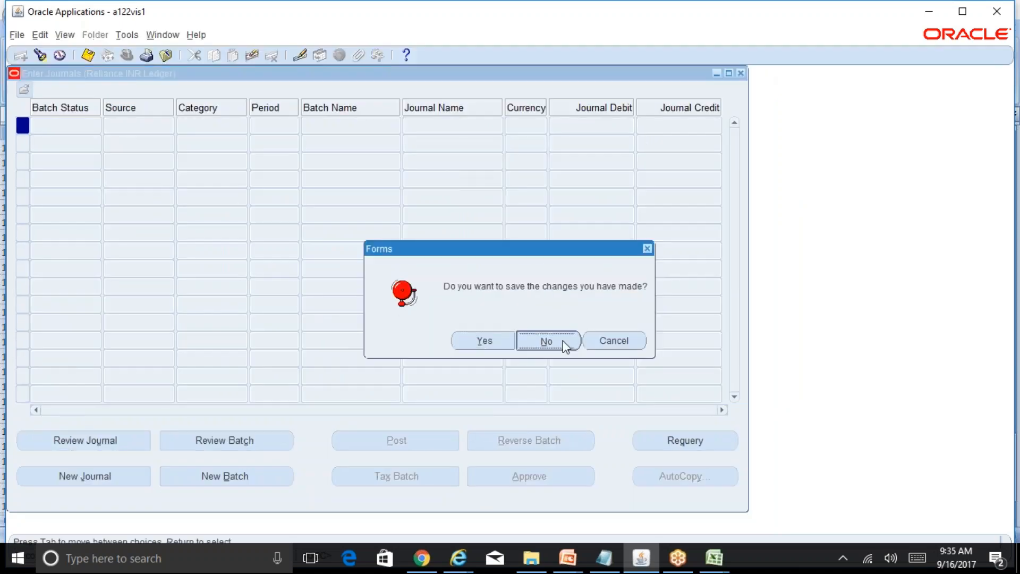
Reopen Cross-Validation Rules, query applications matching Gene% with a structure filter, and go to the RELIANCE_ACCOUNTING_FLEXFIELD record.
{"action": "double_click", "coordinate": [294, 189]}
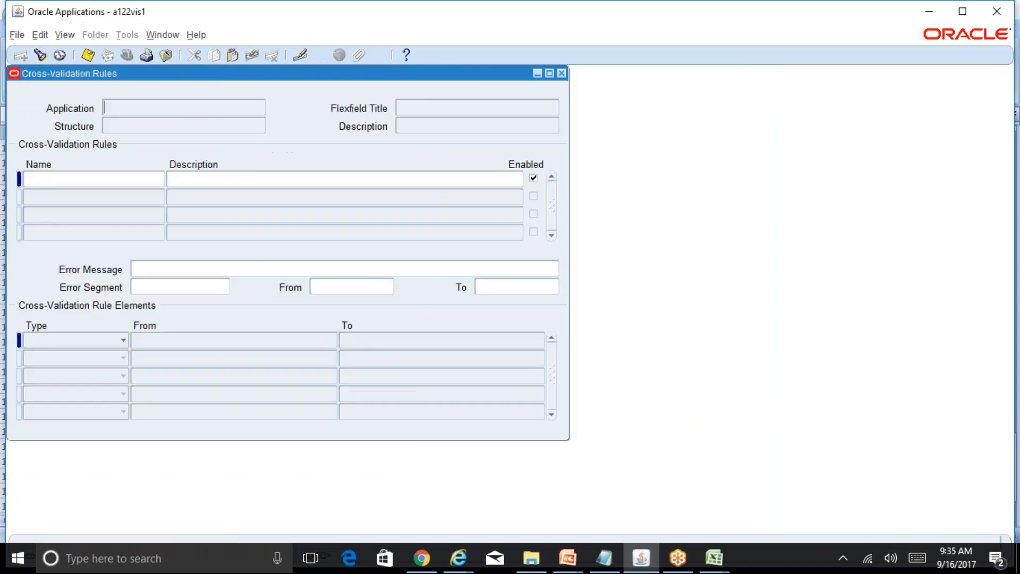
{"action": "key", "text": "F11"}
{"action": "type", "text": "Gene%"}
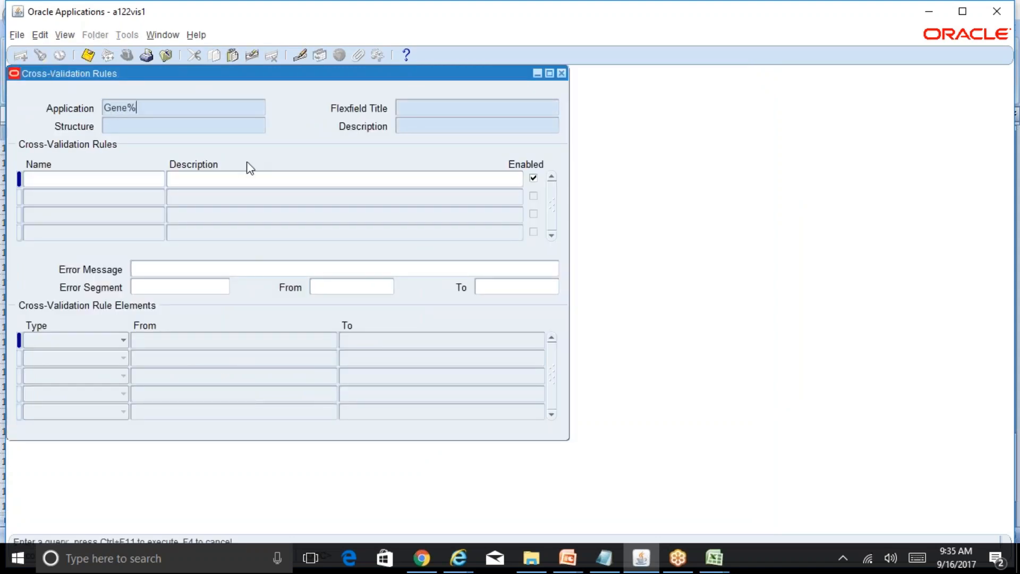
{"action": "key", "text": "Tab"}
{"action": "type", "text": "RD%"}
{"action": "key", "text": "ctrl+F11"}
{"action": "key", "text": "Down"}
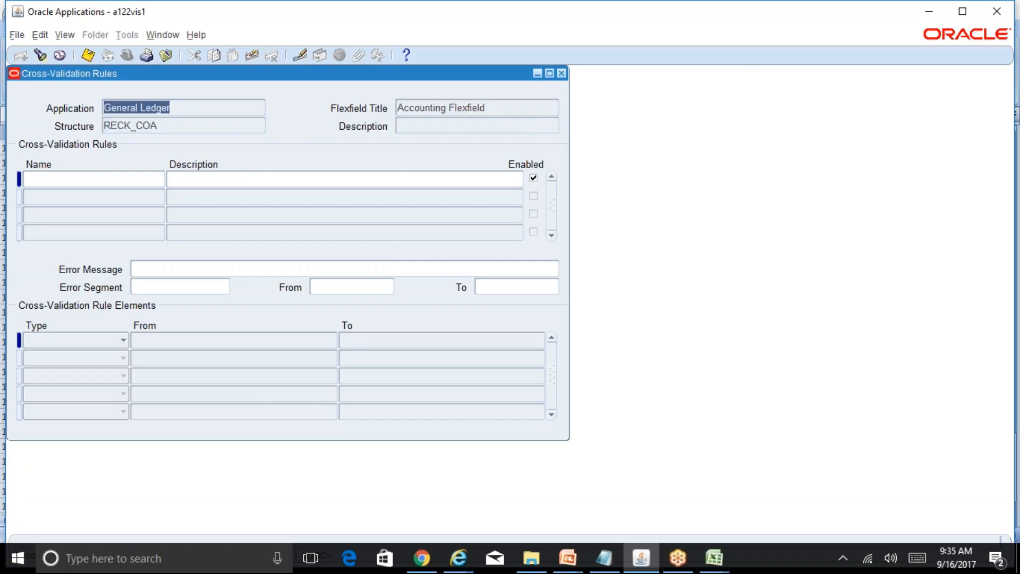
{"action": "key", "text": "Down"}
Display rule CV-1 of the Reliance accounting structure and review its error message text.
{"action": "left_click", "coordinate": [81, 178]}
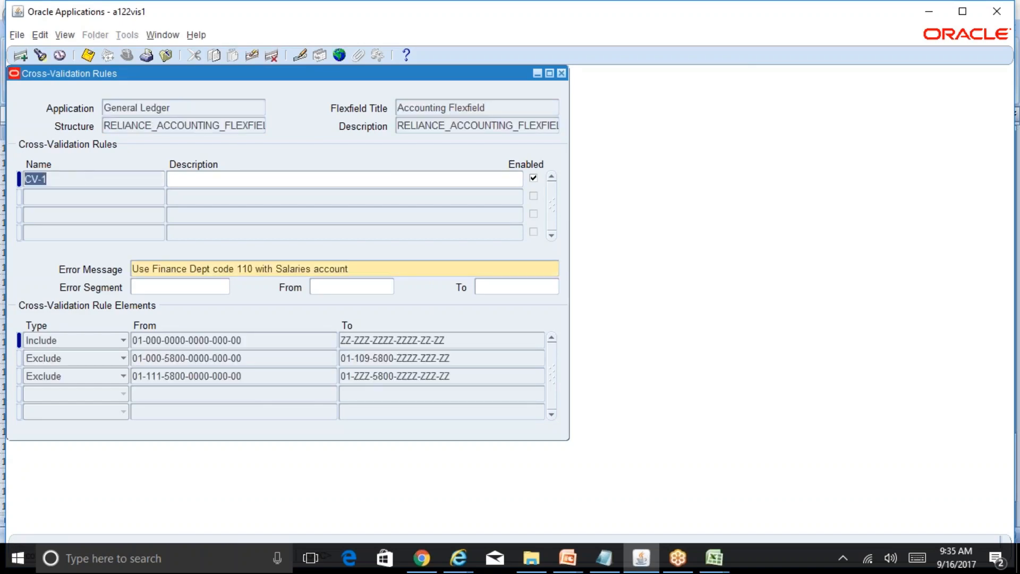
{"action": "left_click", "coordinate": [360, 268]}
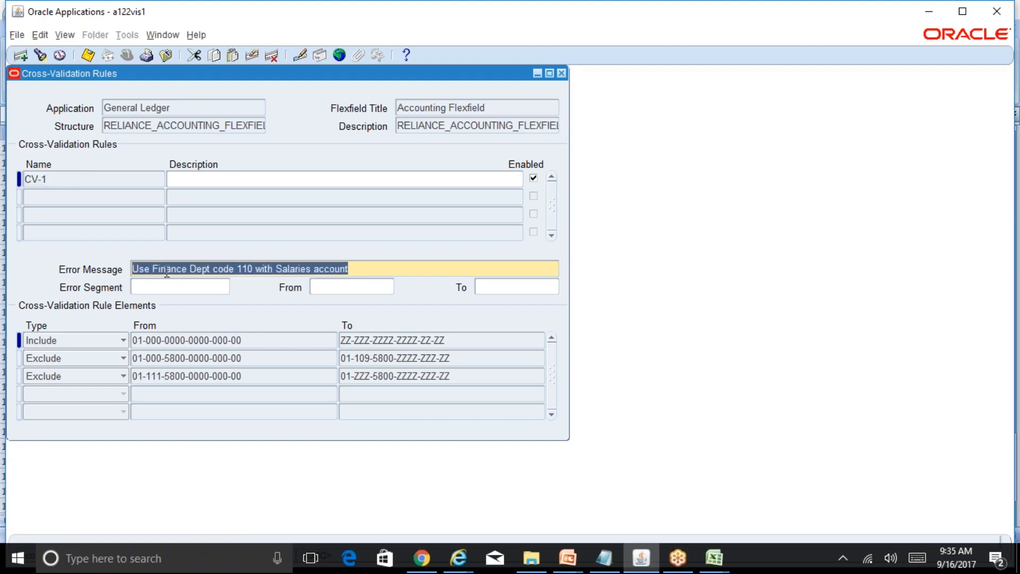
{"action": "left_click", "coordinate": [240, 266]}
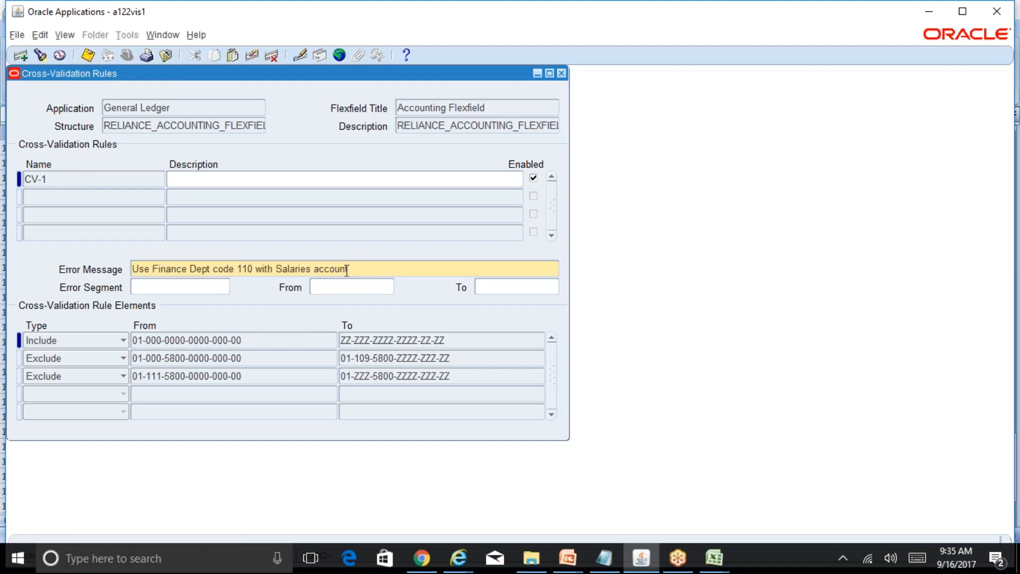
Review the Include element's low and high segment ranges, checking the company value list along with the department and account ranges.
{"action": "left_click", "coordinate": [206, 340]}
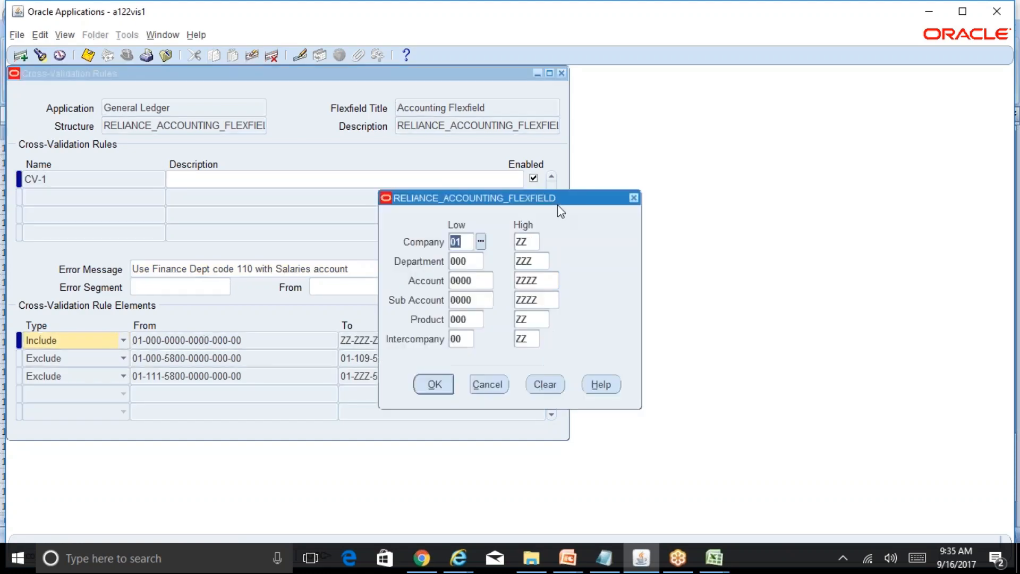
{"action": "left_click_drag", "start_coordinate": [557, 203], "coordinate": [734, 186]}
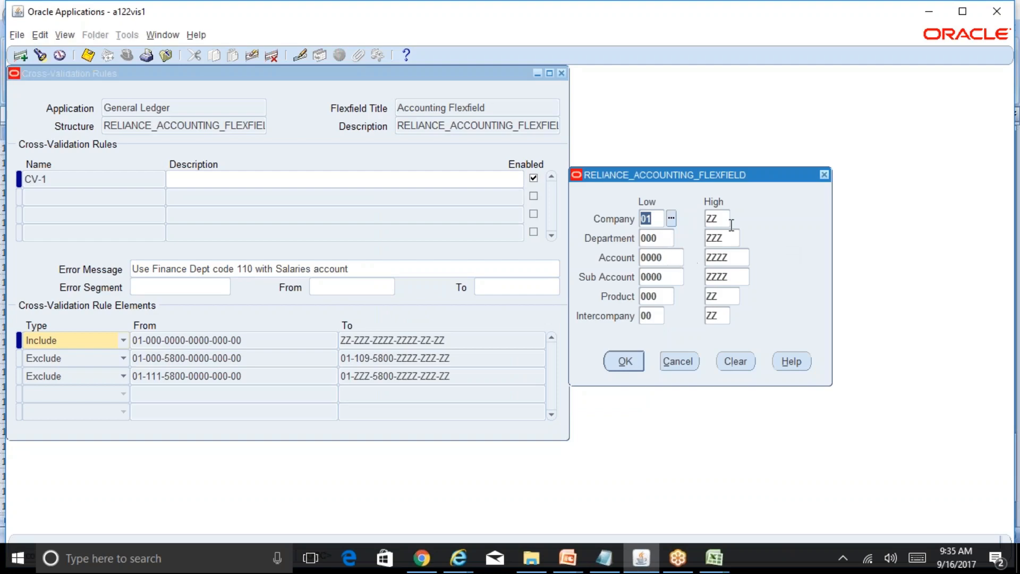
{"action": "key", "text": "Tab"}
{"action": "left_click", "coordinate": [737, 218]}
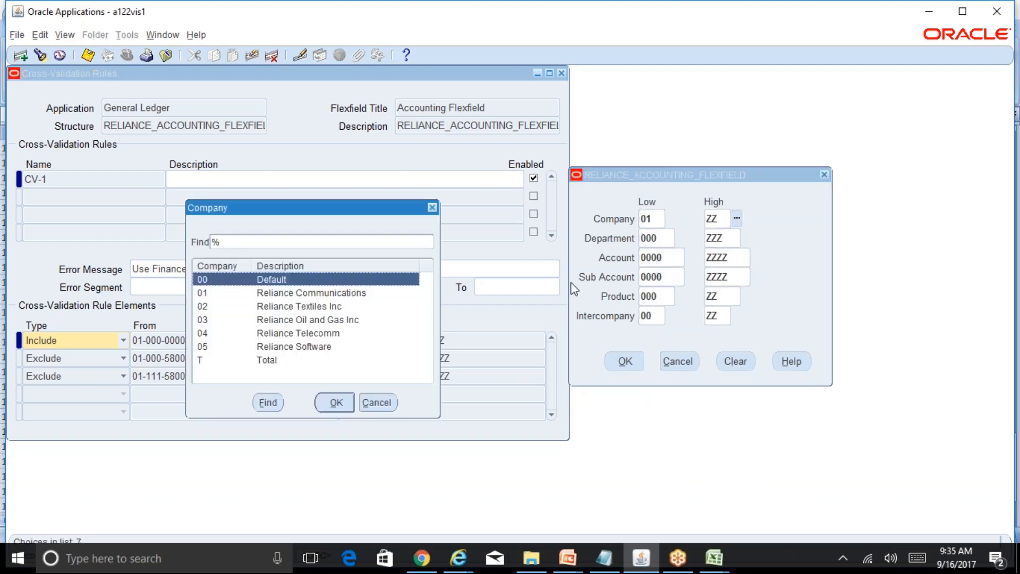
{"action": "left_click", "coordinate": [387, 400]}
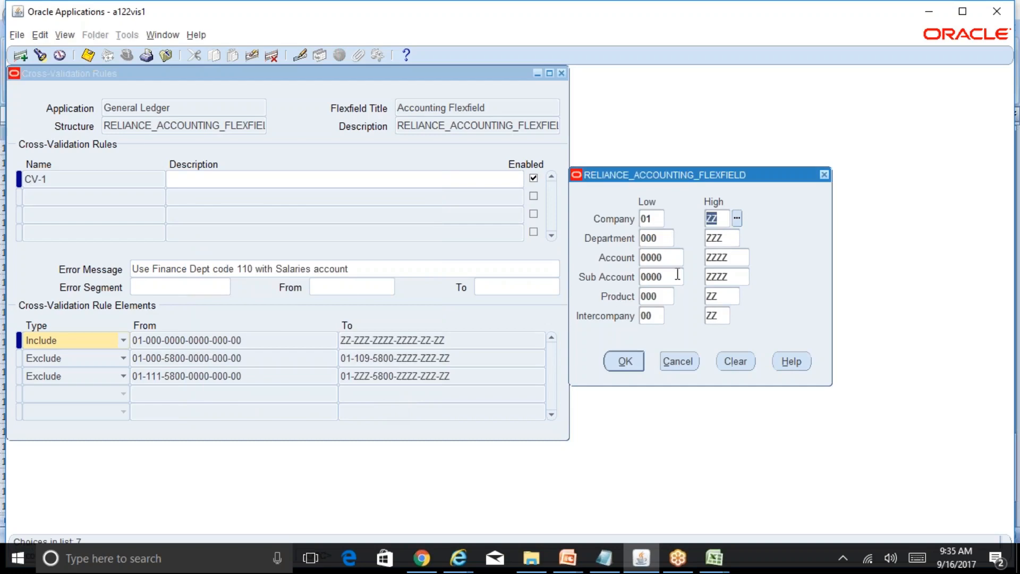
{"action": "left_click", "coordinate": [663, 238]}
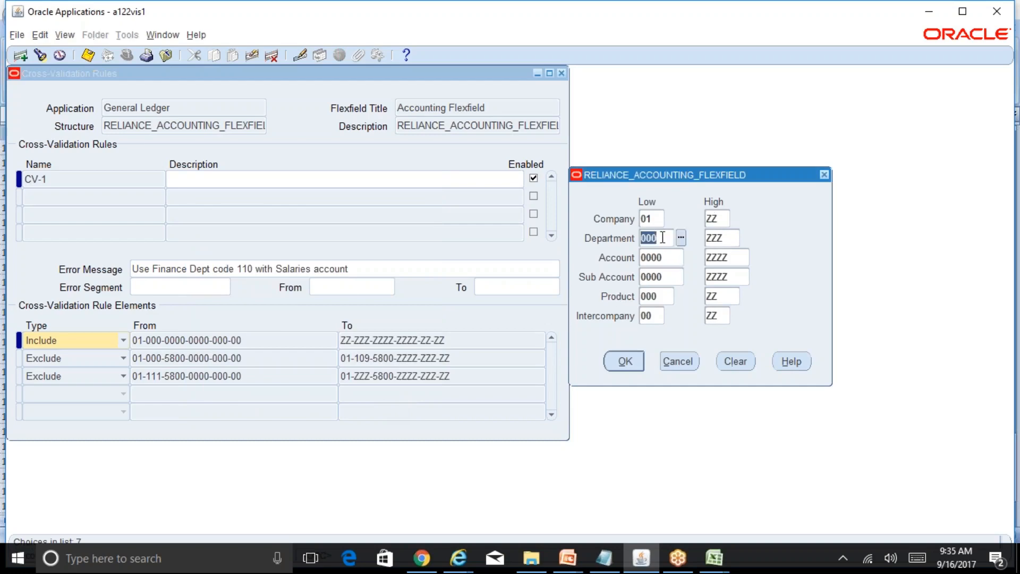
{"action": "left_click", "coordinate": [725, 236]}
{"action": "left_click", "coordinate": [669, 260]}
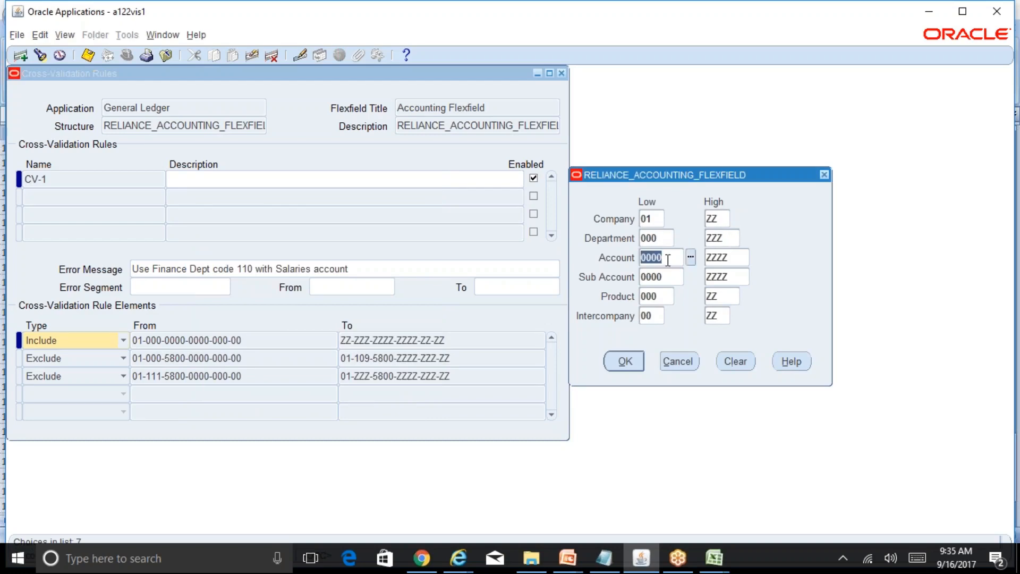
{"action": "left_click", "coordinate": [736, 258]}
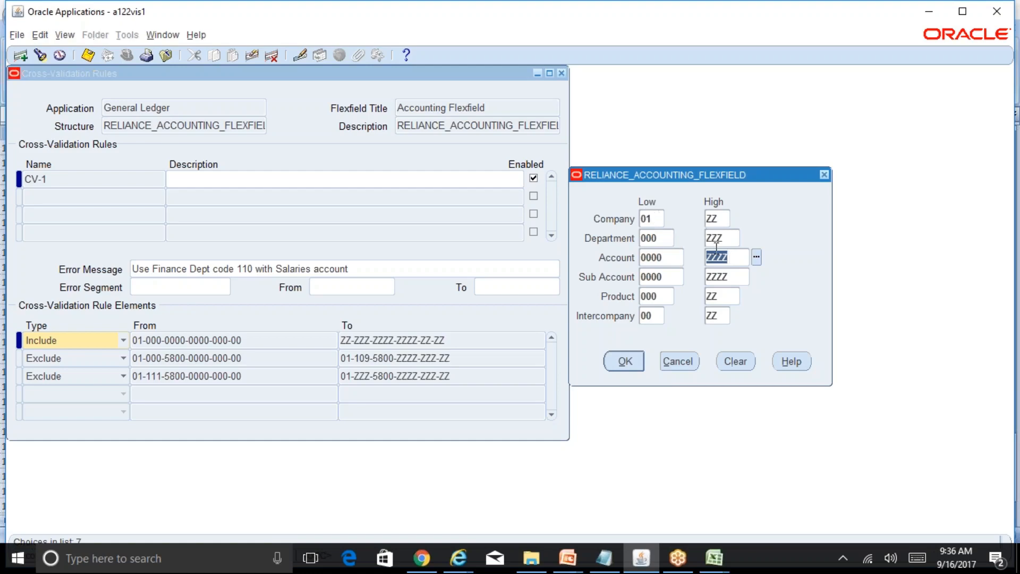
{"action": "left_click", "coordinate": [640, 361]}
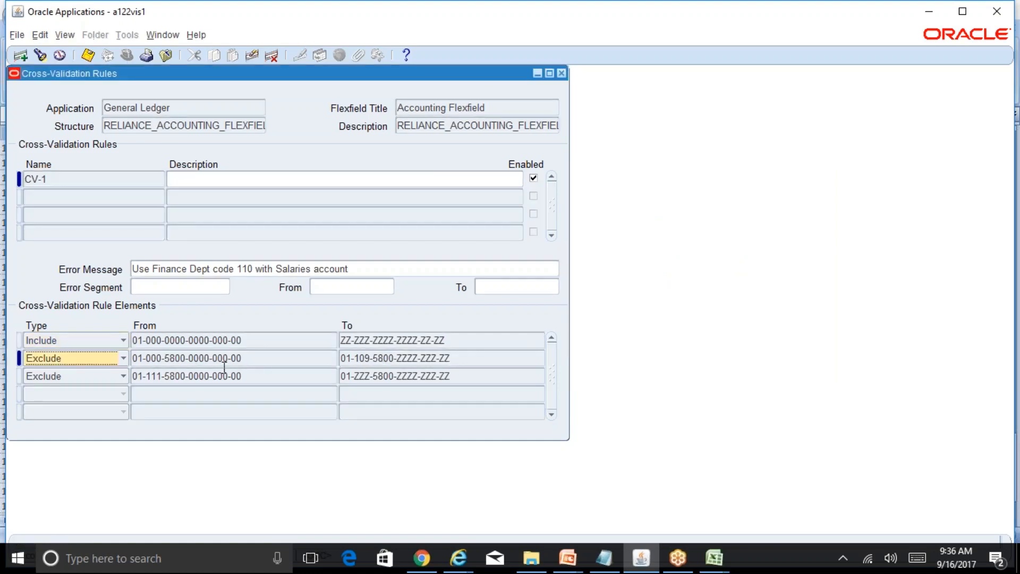
Examine the account and department ranges of the first Exclude element, and close its range details without changes.
{"action": "left_click", "coordinate": [212, 358]}
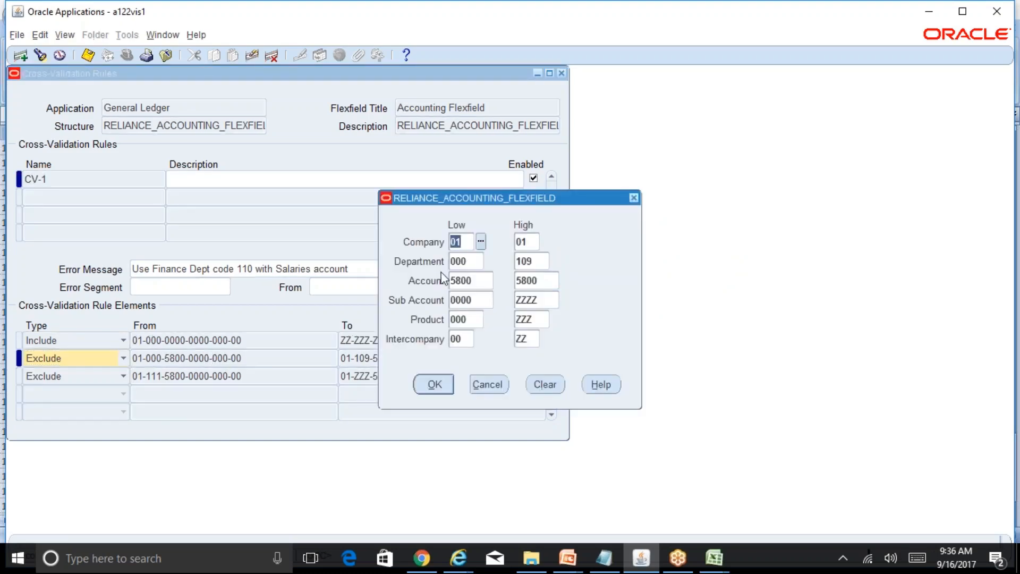
{"action": "left_click_drag", "start_coordinate": [558, 204], "coordinate": [713, 198]}
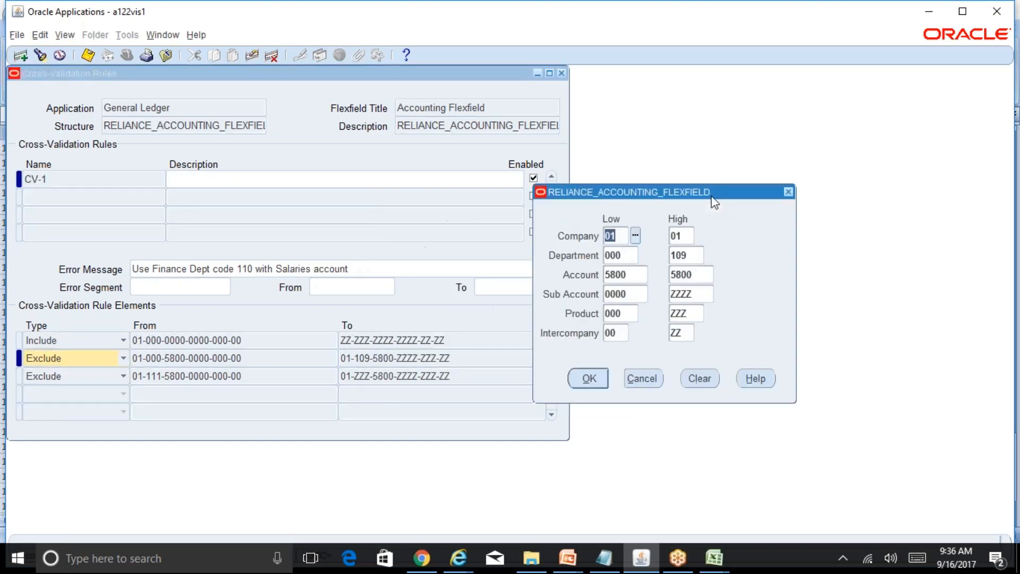
{"action": "left_click", "coordinate": [633, 278]}
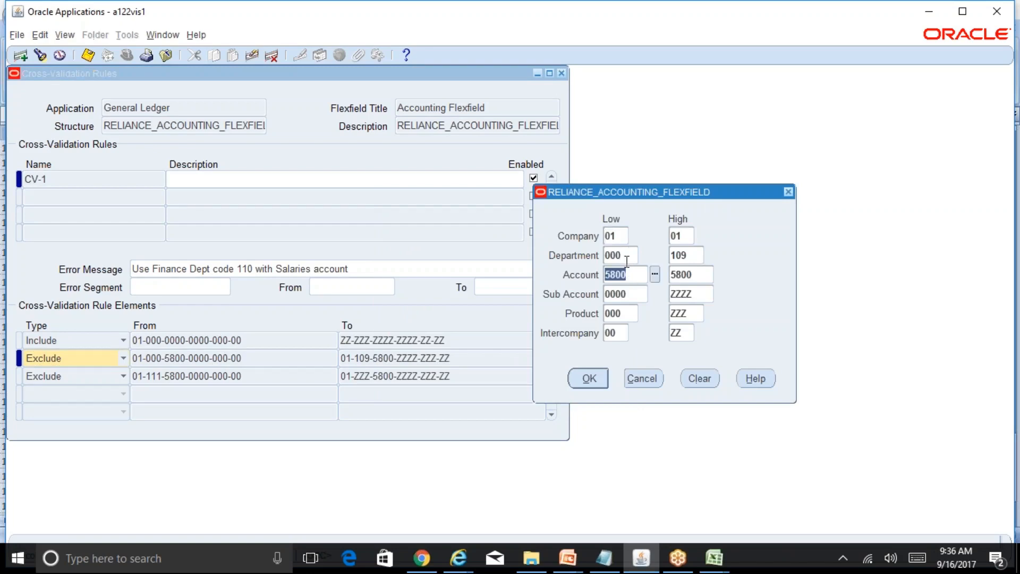
{"action": "left_click", "coordinate": [626, 257]}
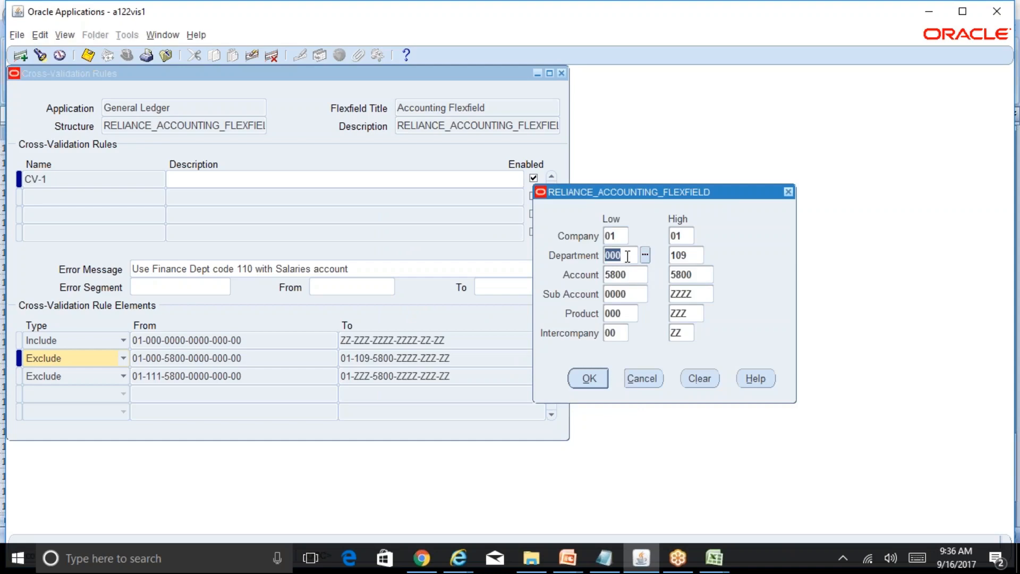
{"action": "left_click", "coordinate": [698, 257]}
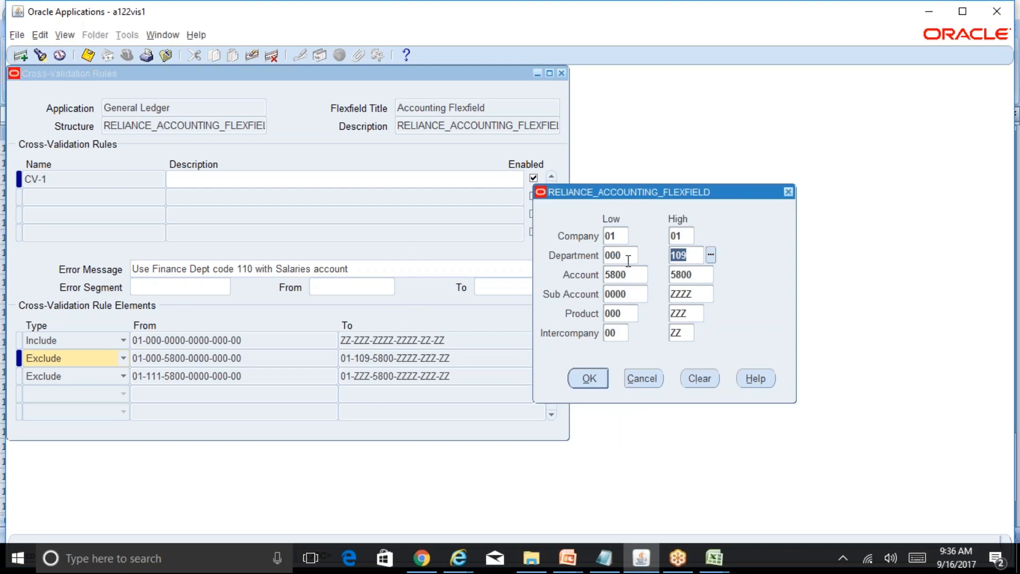
{"action": "left_click", "coordinate": [642, 378]}
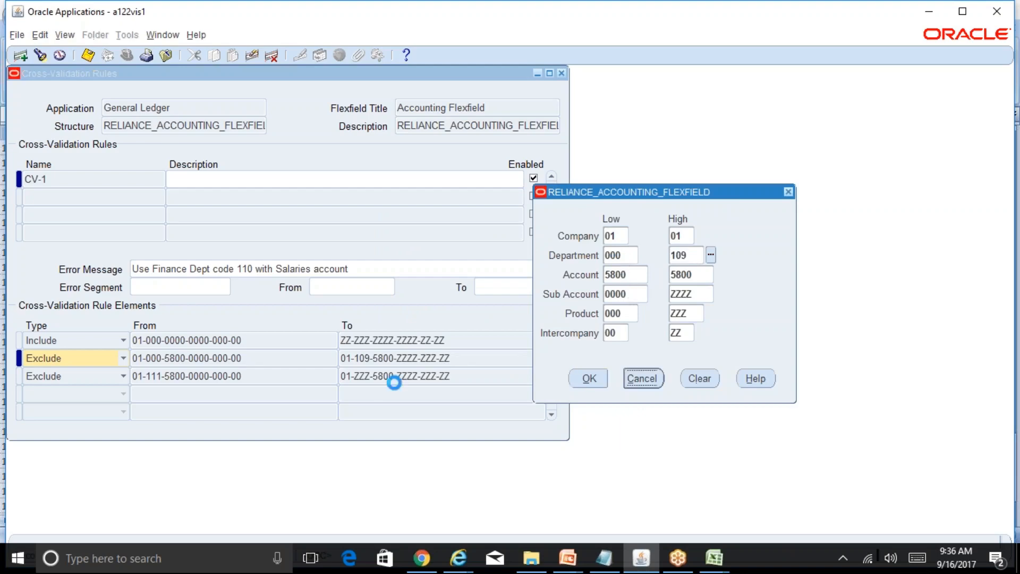
Examine the segment ranges of the second Exclude element, then close the Cross-Validation Rules window.
{"action": "left_click", "coordinate": [210, 376]}
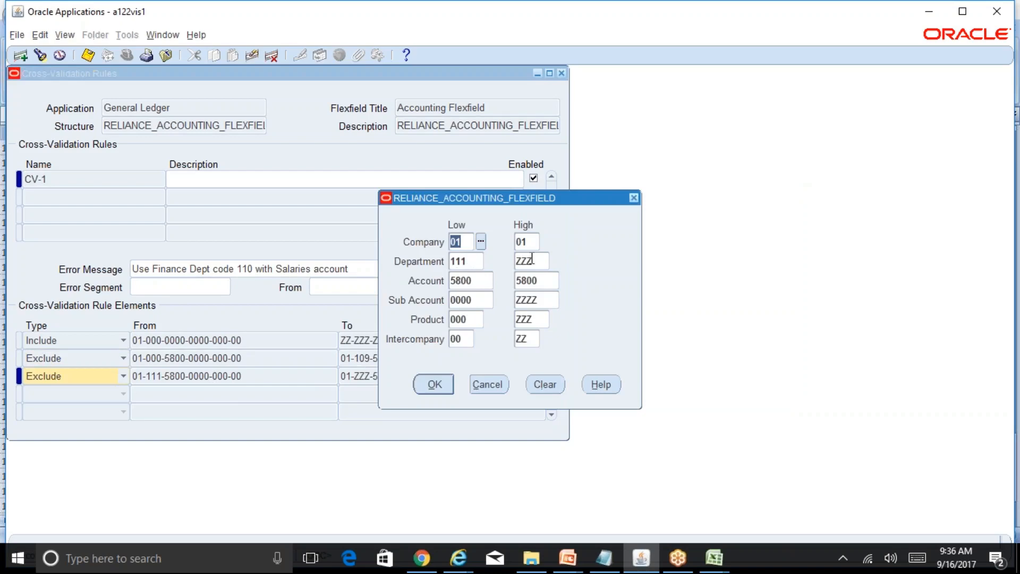
{"action": "left_click_drag", "start_coordinate": [564, 205], "coordinate": [708, 204]}
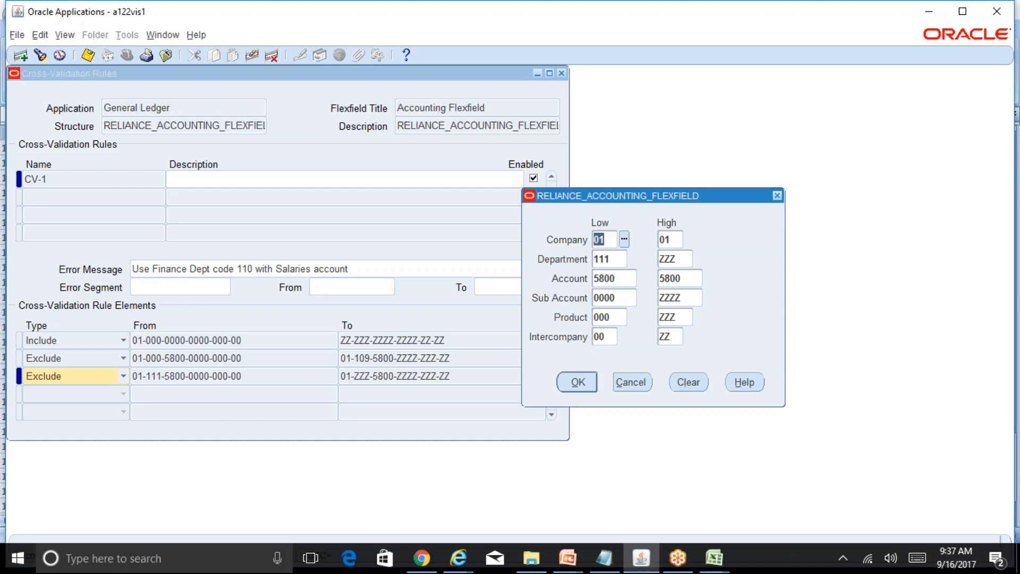
{"action": "left_click", "coordinate": [631, 382]}
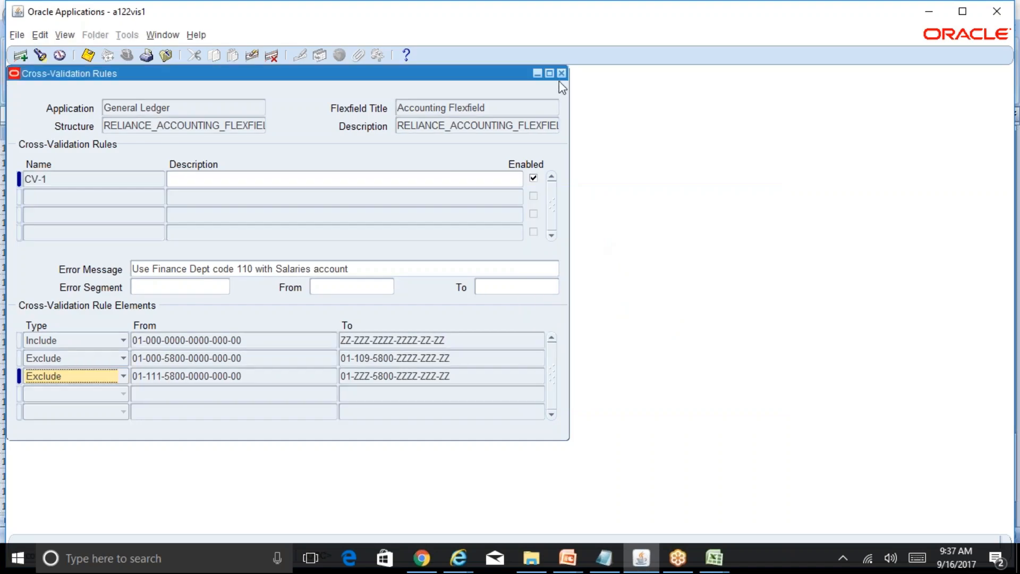
{"action": "left_click", "coordinate": [561, 73]}
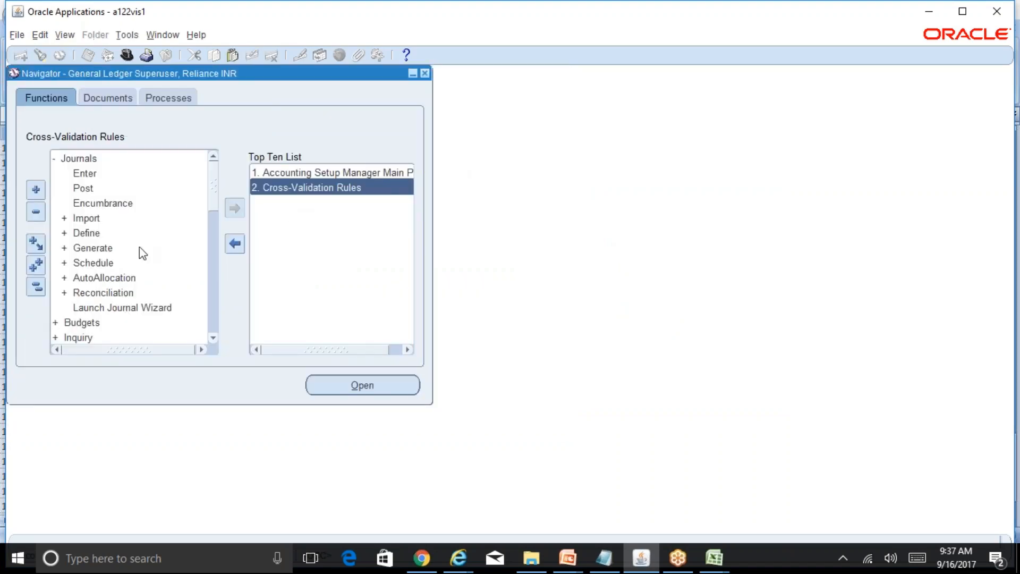
Collapse the Navigator functions and open Key Flexfield Segments under Setup, Financials, Flexfields, Key.
{"action": "left_click", "coordinate": [37, 287]}
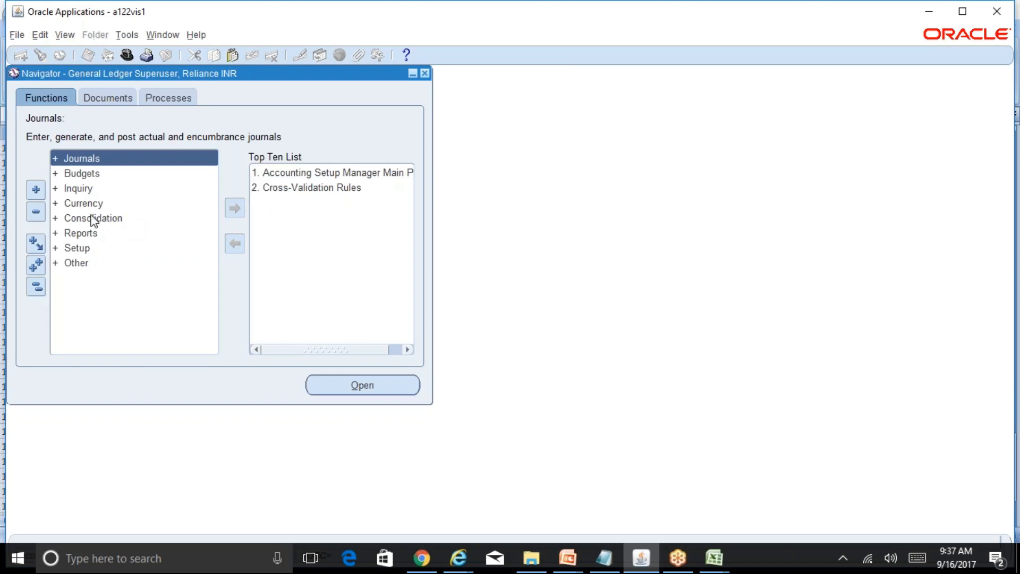
{"action": "double_click", "coordinate": [89, 248]}
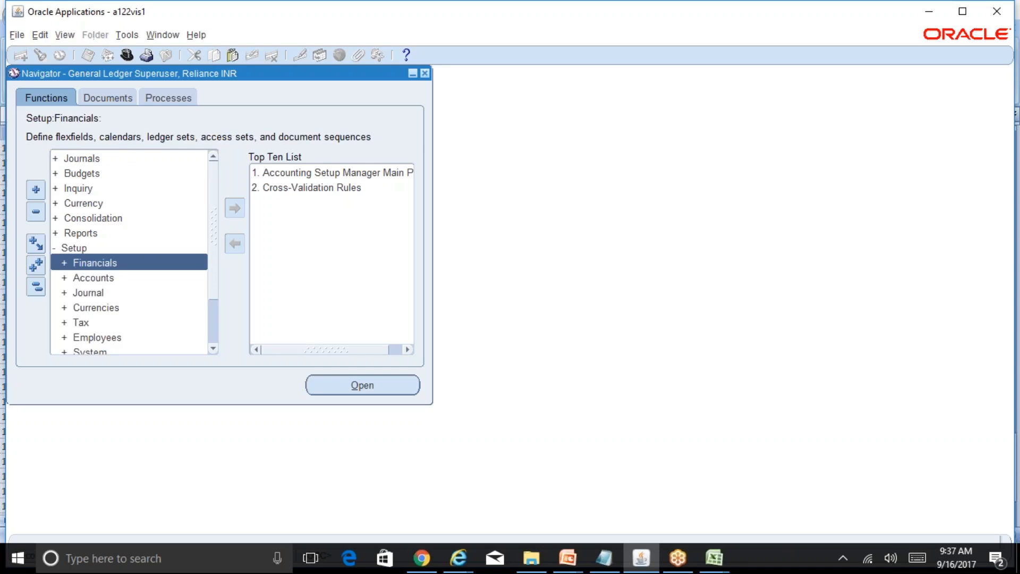
{"action": "double_click", "coordinate": [102, 265]}
{"action": "double_click", "coordinate": [119, 279]}
{"action": "left_click", "coordinate": [130, 294]}
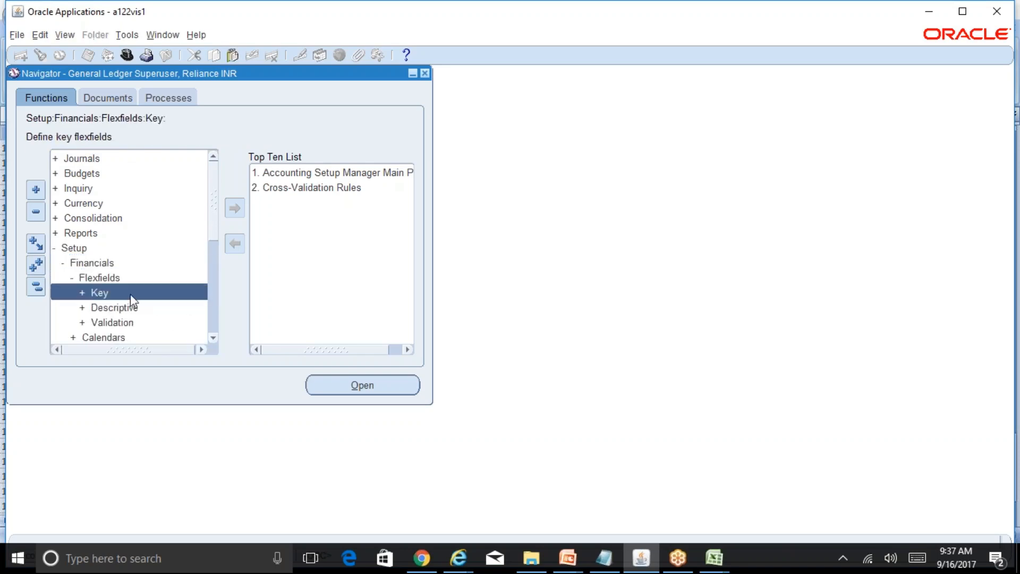
{"action": "double_click", "coordinate": [130, 294]}
{"action": "left_click", "coordinate": [146, 312]}
{"action": "double_click", "coordinate": [147, 312]}
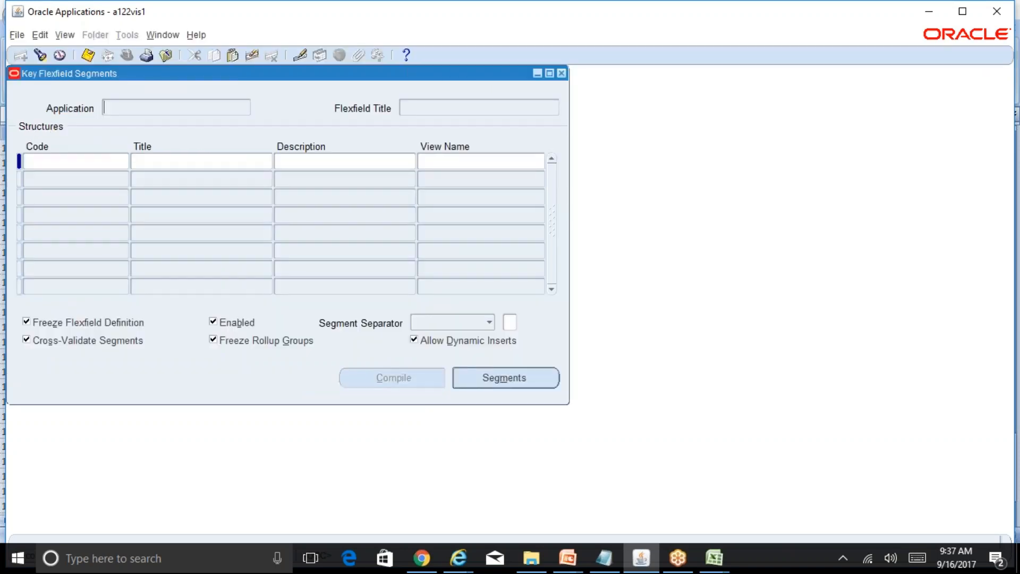
Query the key flexfields for application General%Ledger% and flexfield title Ac%.
{"action": "key", "text": "F11"}
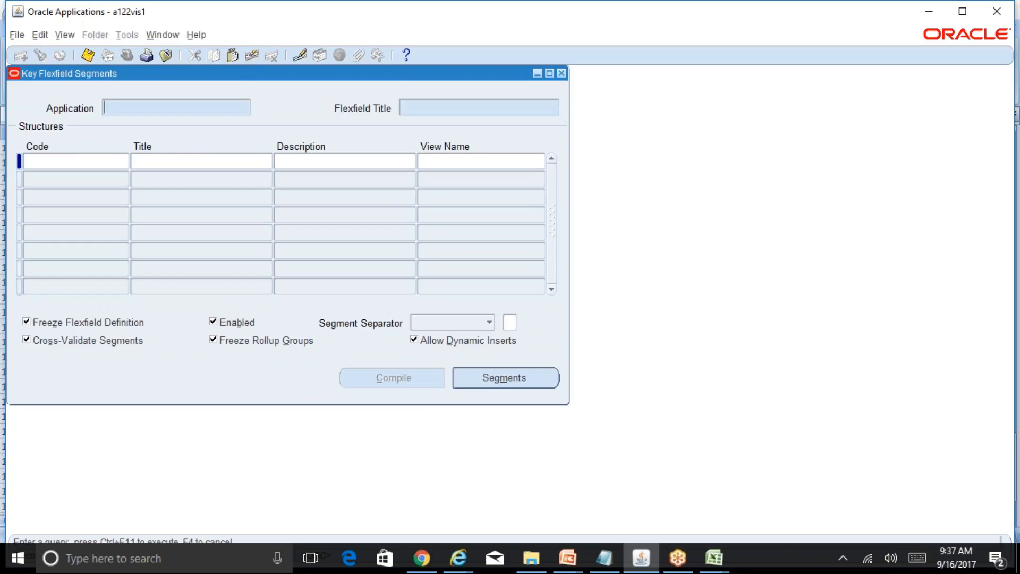
{"action": "type", "text": "General%Ledger%"}
{"action": "key", "text": "Tab"}
{"action": "type", "text": "Ac"}
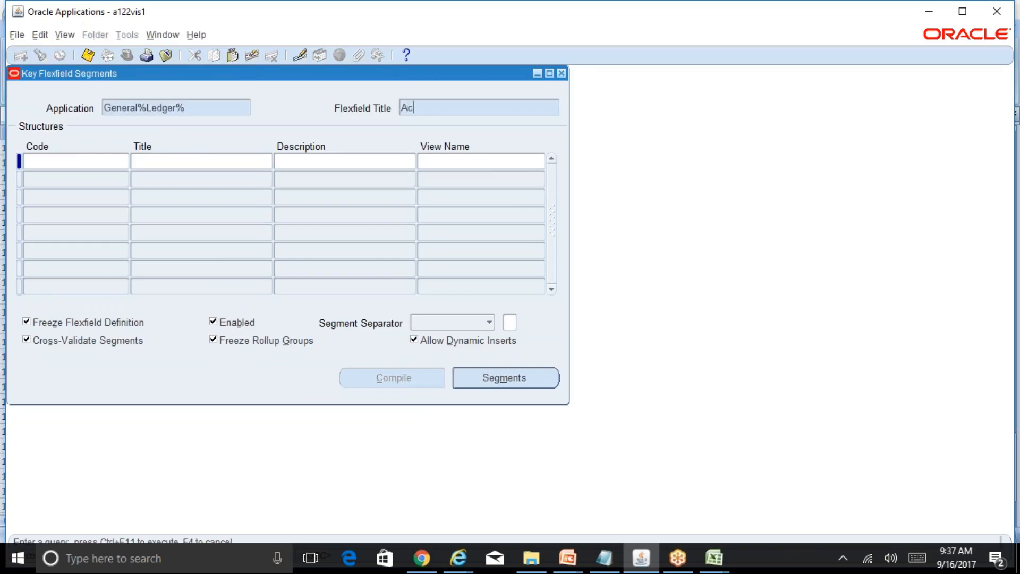
{"action": "type", "text": "%"}
{"action": "key", "text": "ctrl+F11"}
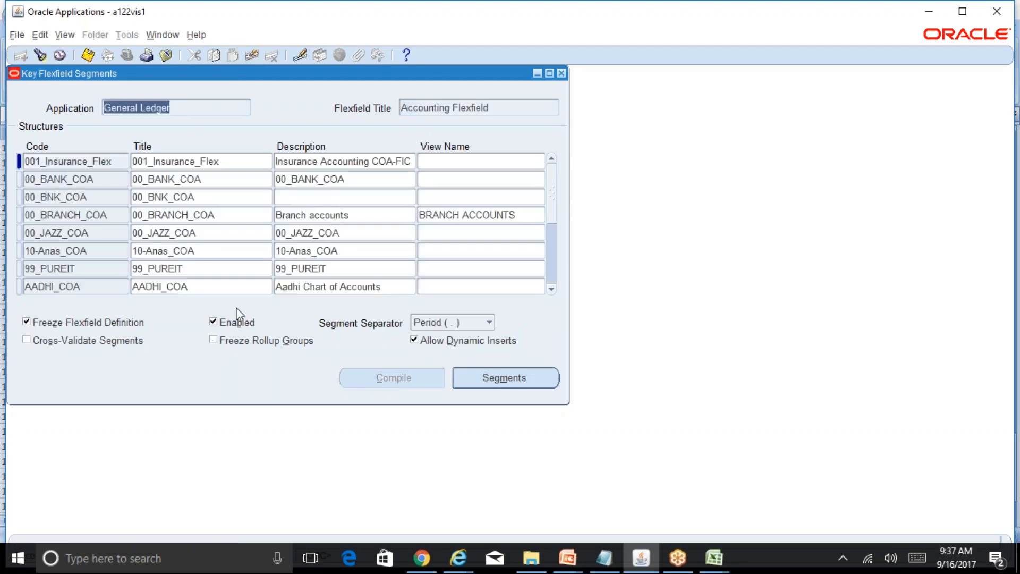
Query the Accounting Flexfield structures for codes matching RE%.
{"action": "left_click", "coordinate": [117, 214]}
{"action": "key", "text": "F11"}
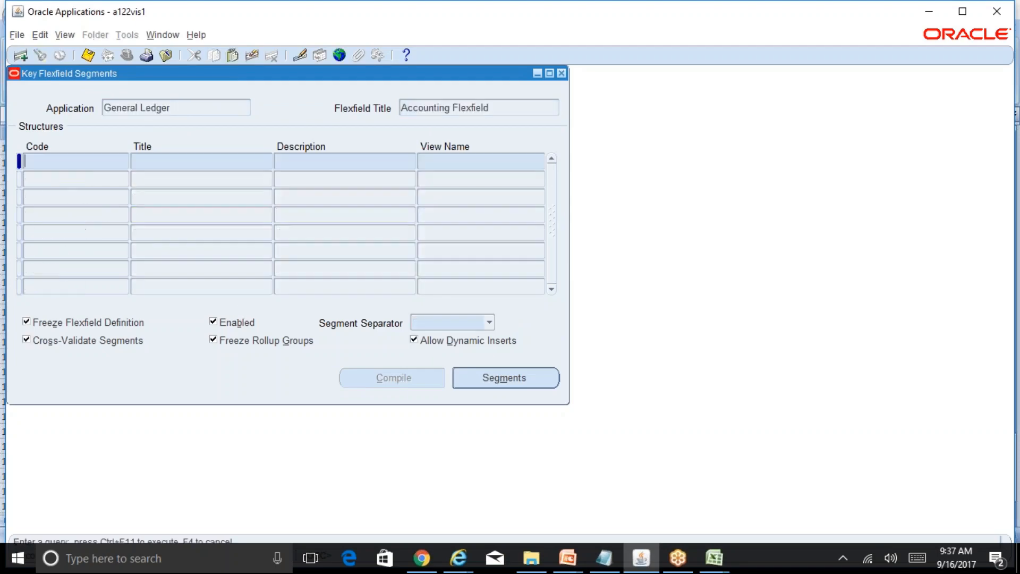
{"action": "type", "text": "RE%"}
{"action": "key", "text": "ctrl+F11"}
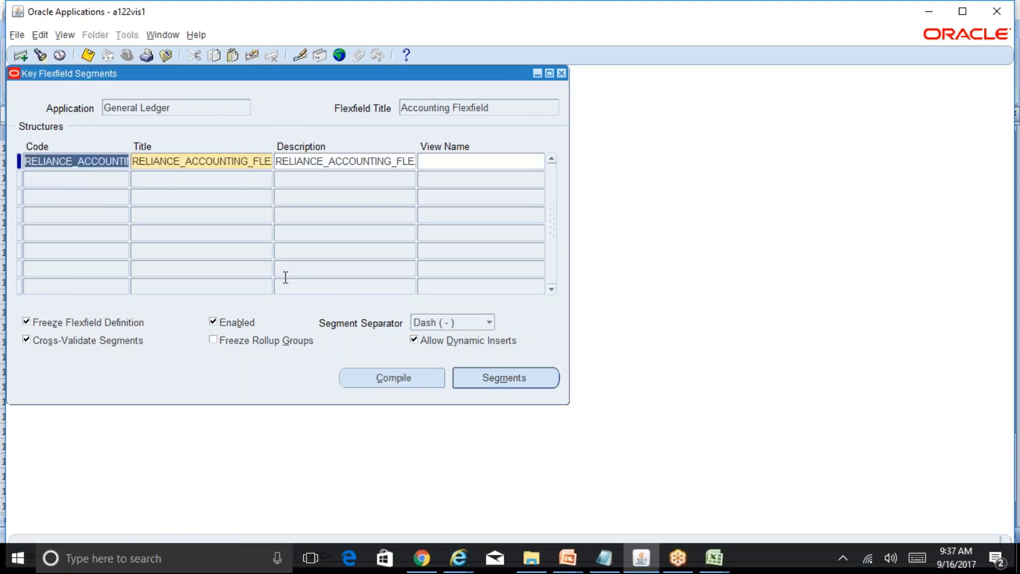
Unfreeze the RELIANCE_ACCOUNTING_FLEXFIELD definition, turn off Cross-Validate Segments, and save the structure.
{"action": "left_click", "coordinate": [98, 322]}
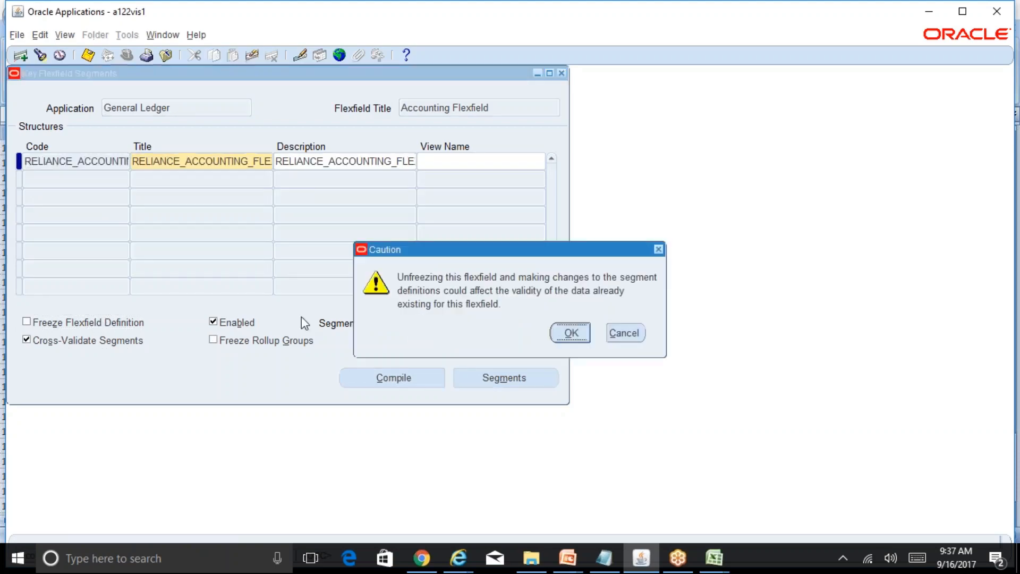
{"action": "left_click", "coordinate": [576, 334]}
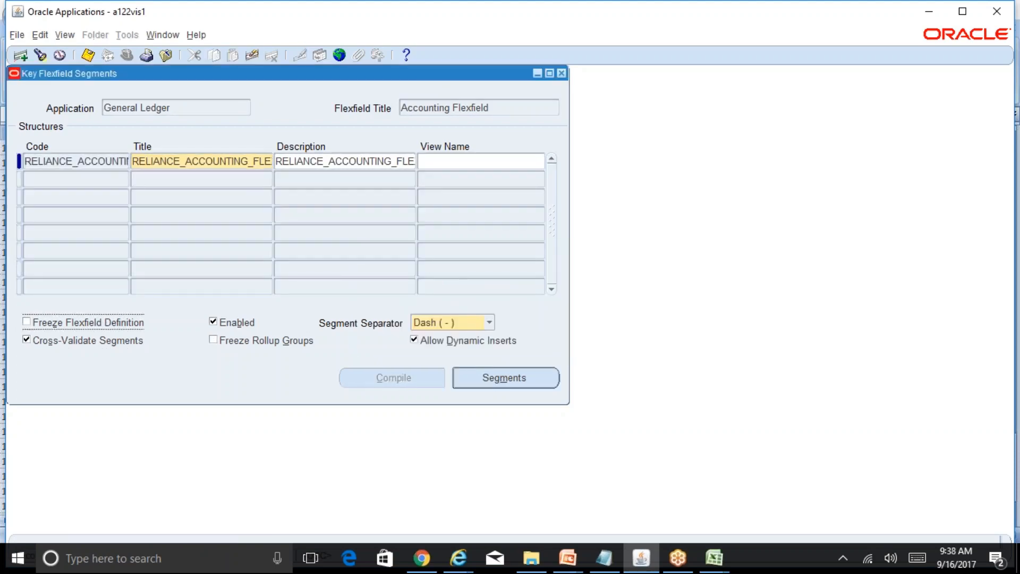
{"action": "key", "text": "ctrl+s"}
{"action": "left_click", "coordinate": [112, 341]}
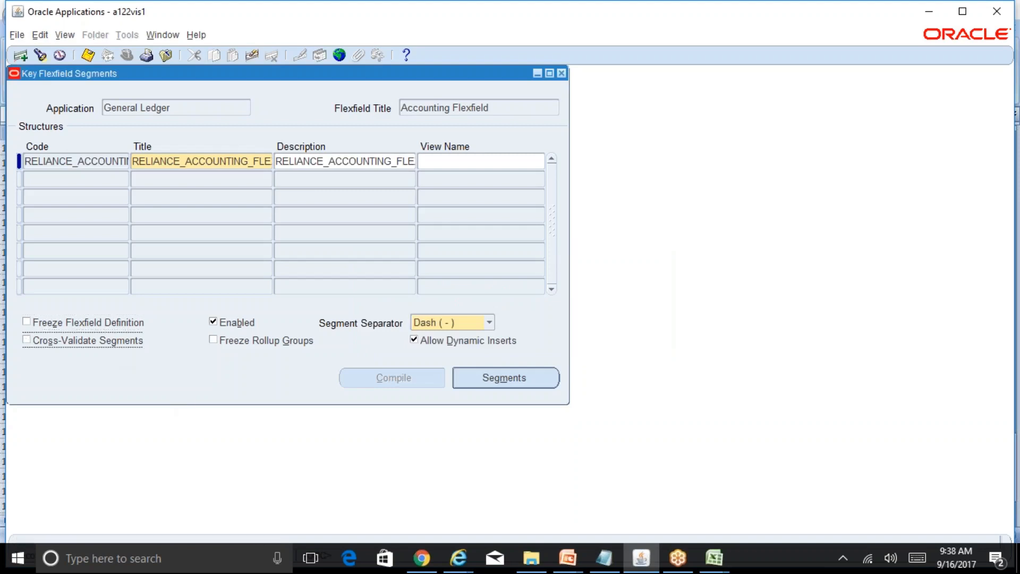
{"action": "key", "text": "ctrl+s"}
Turn Cross-Validate Segments back on and freeze the flexfield definition again, accepting the caution.
{"action": "key", "text": "space"}
{"action": "left_click", "coordinate": [101, 323]}
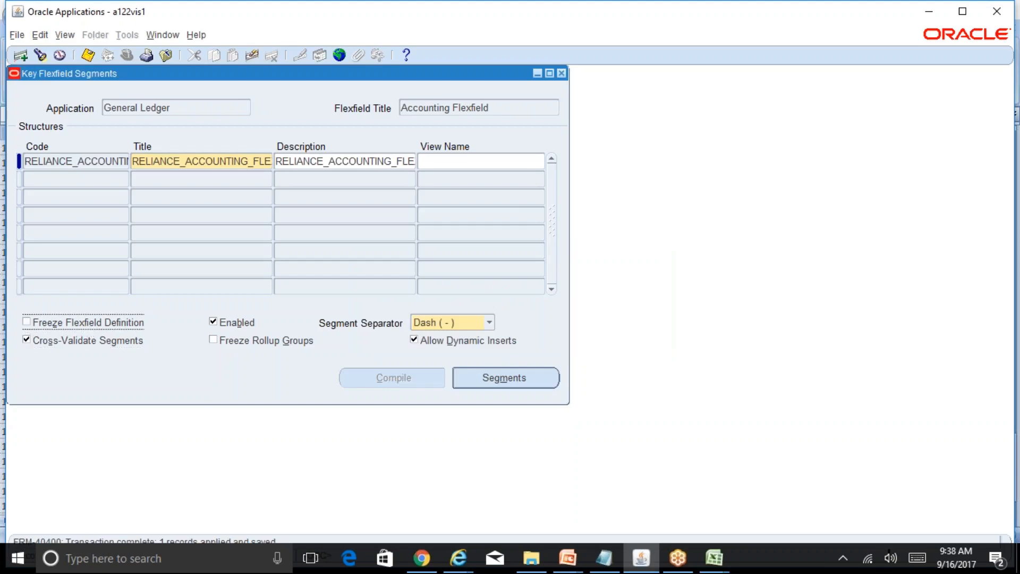
{"action": "left_click", "coordinate": [564, 340]}
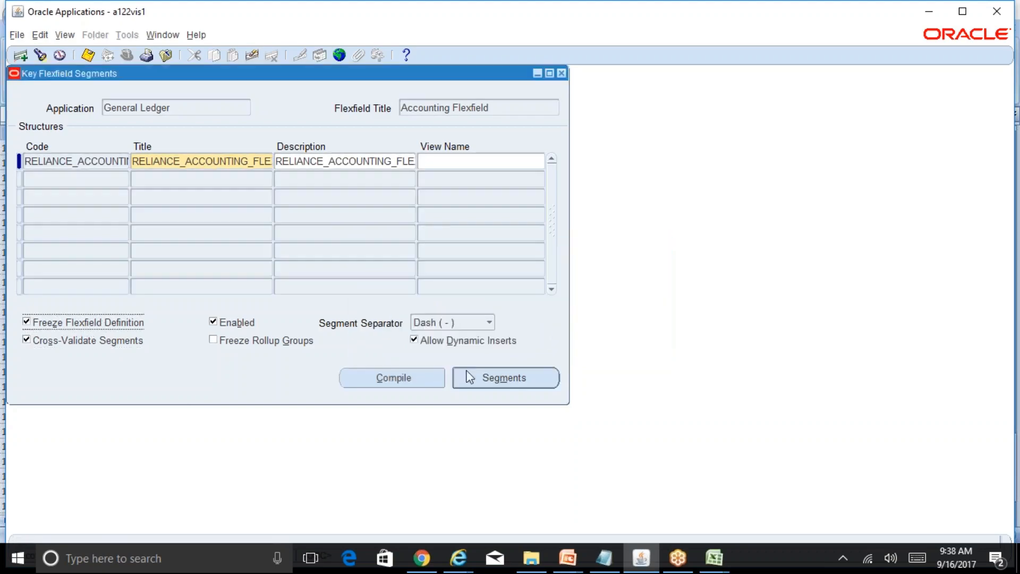
Compile the RELIANCE_ACCOUNTING_FLEXFIELD definition and acknowledge both compilation notes.
{"action": "left_click", "coordinate": [417, 381]}
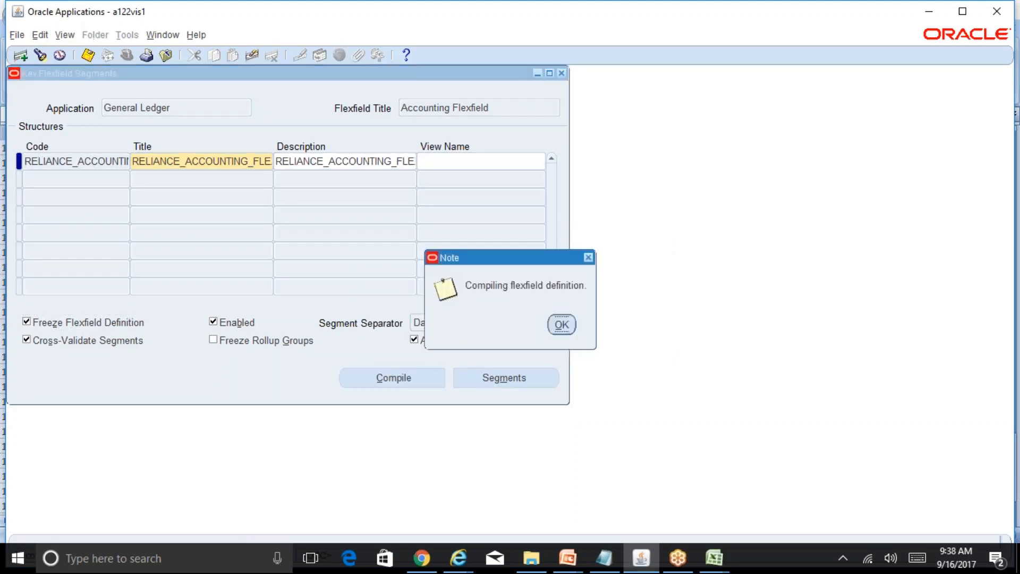
{"action": "left_click", "coordinate": [562, 325]}
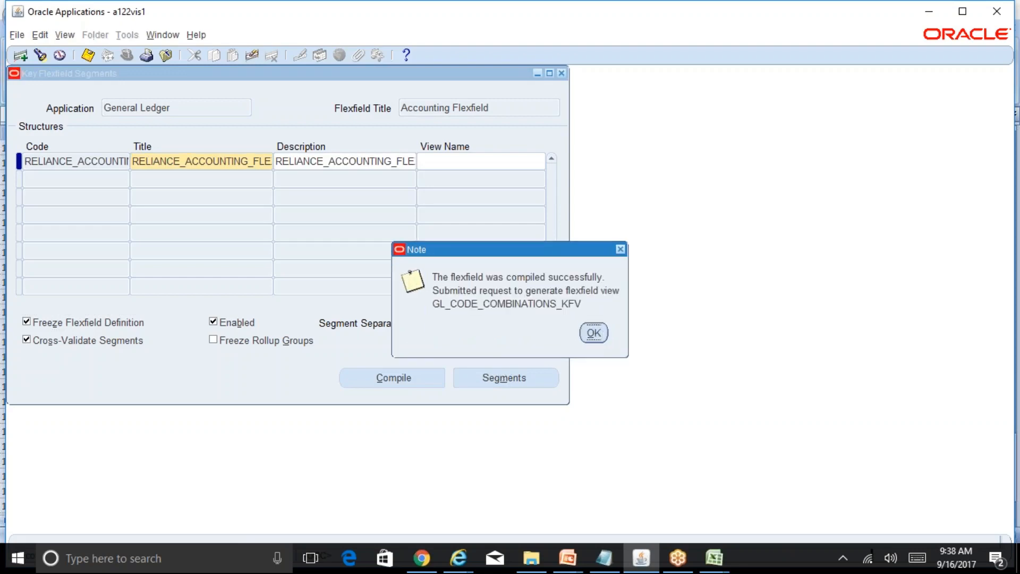
{"action": "left_click", "coordinate": [591, 334]}
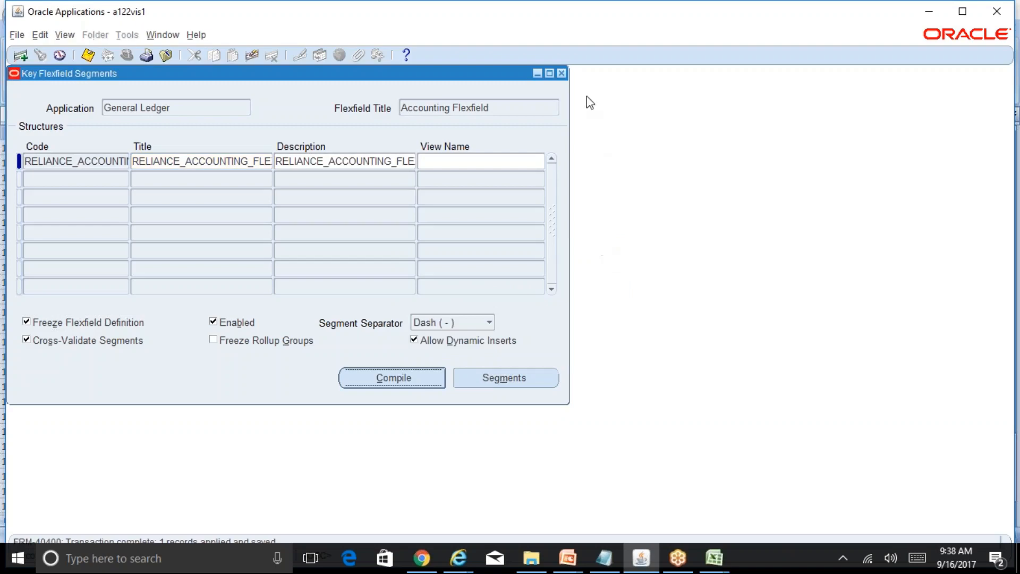
Close the flexfield form, find all concurrent requests, and refresh the list to check the flexfield compile and view generator requests.
{"action": "left_click", "coordinate": [562, 73]}
{"action": "key", "text": "alt+v"}
{"action": "key", "text": "r"}
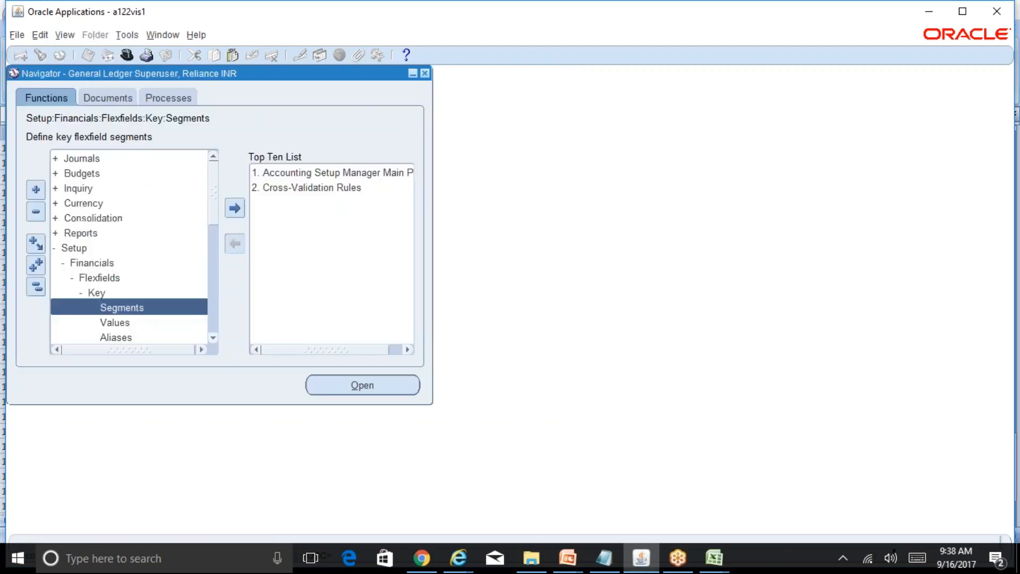
{"action": "key", "text": "alt+i"}
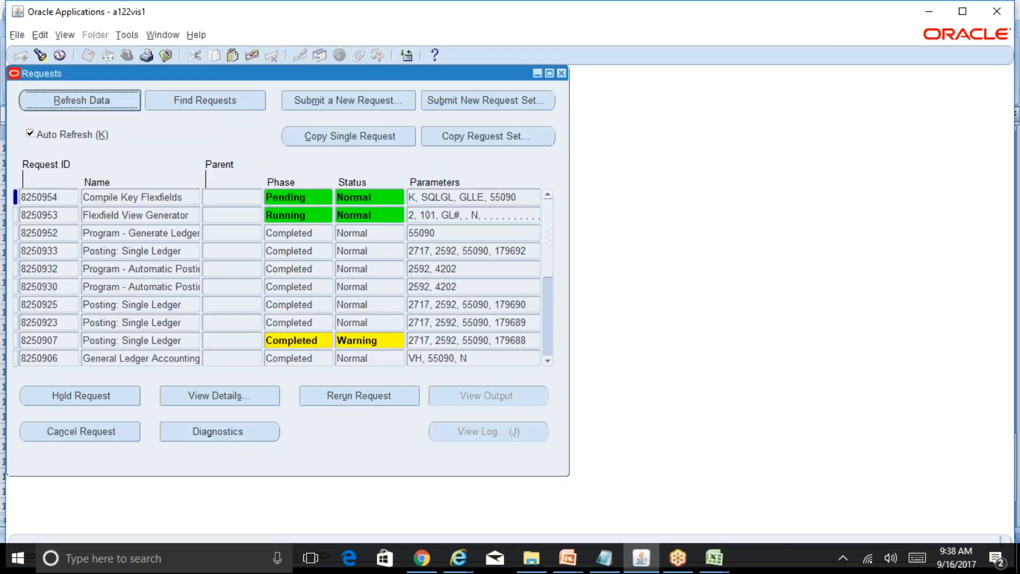
{"action": "left_click", "coordinate": [86, 107]}
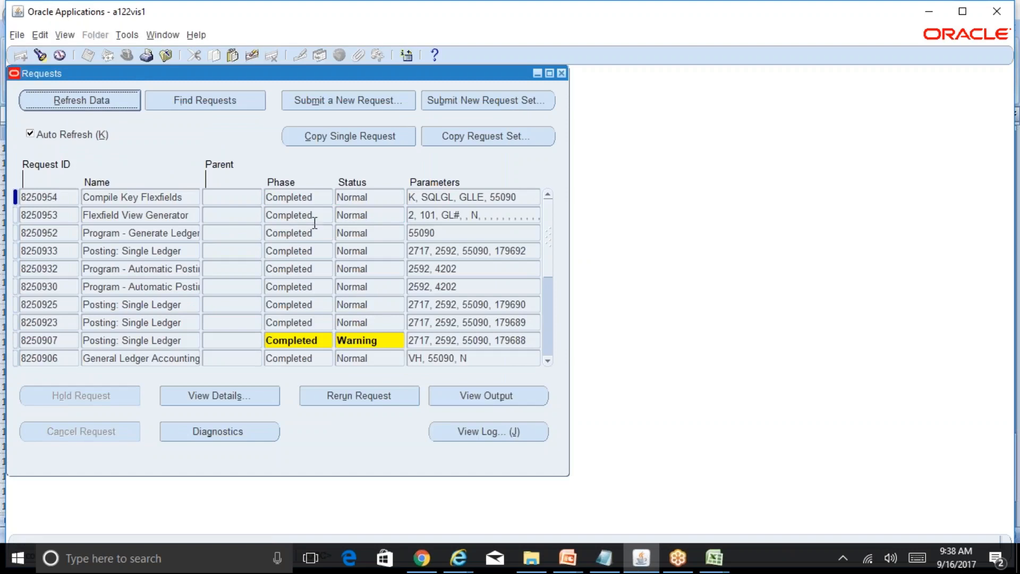
{"action": "left_click", "coordinate": [562, 74]}
Start a new journal named Test in the Reliance INR Ledger and add its first line.
{"action": "double_click", "coordinate": [122, 160]}
{"action": "double_click", "coordinate": [140, 170]}
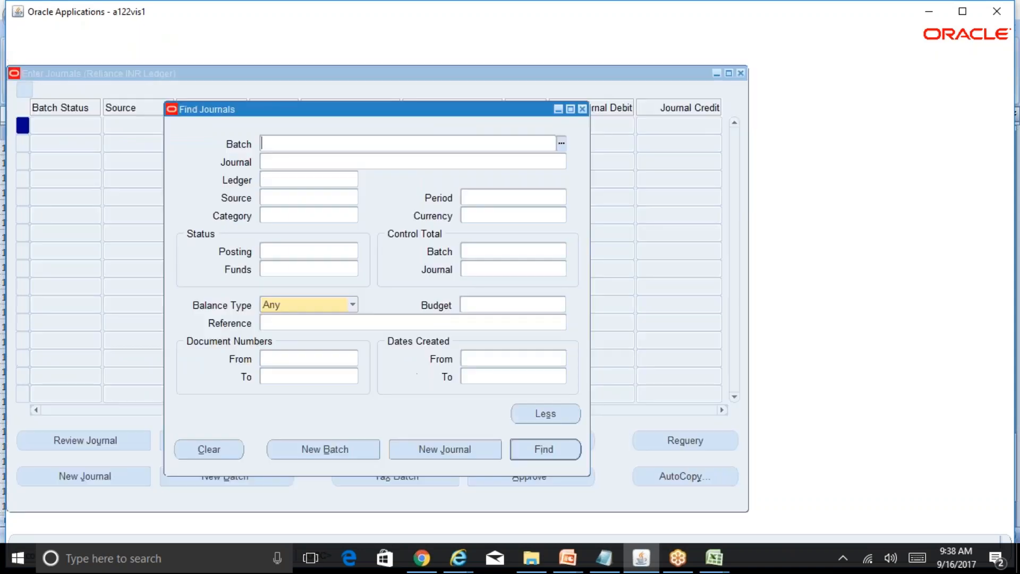
{"action": "left_click", "coordinate": [455, 445]}
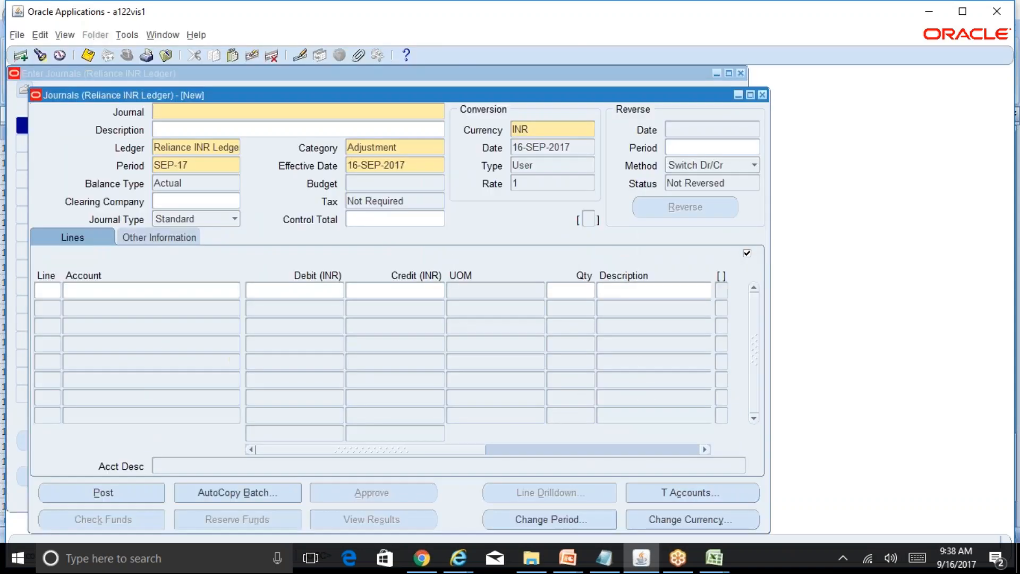
{"action": "type", "text": "Test"}
{"action": "left_click", "coordinate": [44, 293]}
Set line 1's account to company 01, department 000, account 5800 with default remaining segments, and reopen the combination to check it.
{"action": "left_click", "coordinate": [148, 297]}
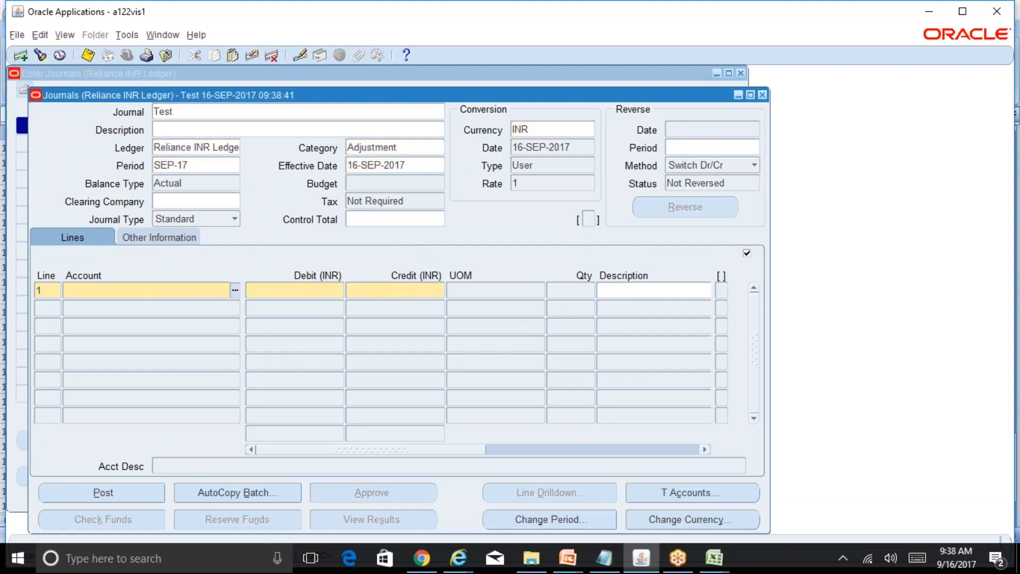
{"action": "type", "text": "01"}
{"action": "key", "text": "Tab"}
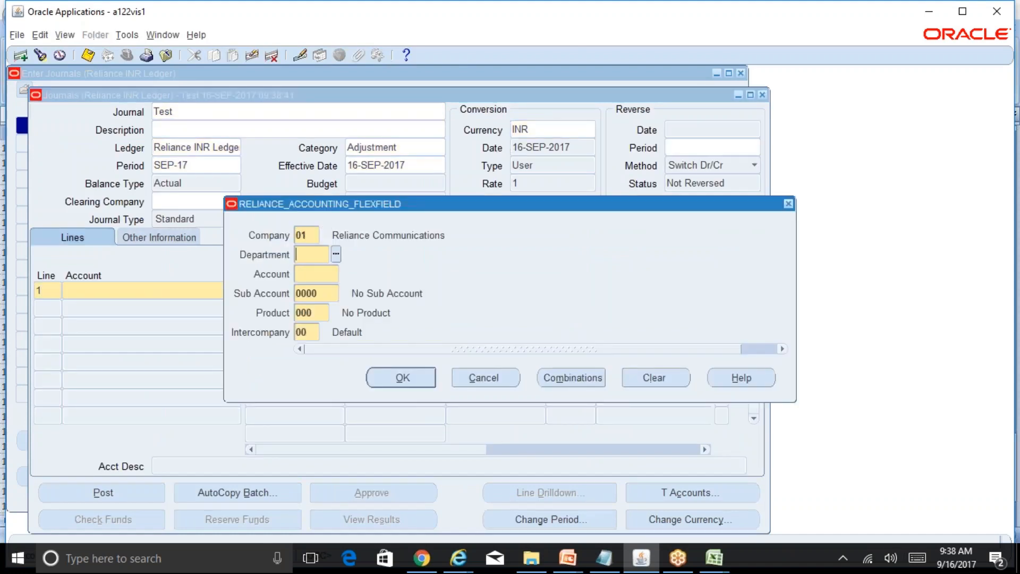
{"action": "type", "text": "000"}
{"action": "key", "text": "Tab"}
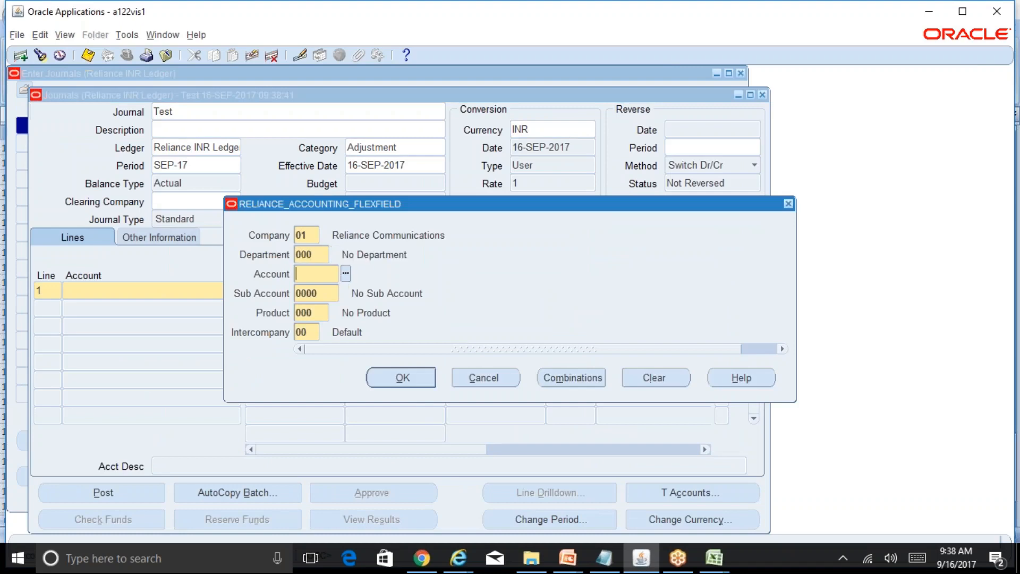
{"action": "type", "text": "5800"}
{"action": "key", "text": "Tab"}
{"action": "key", "text": "Return"}
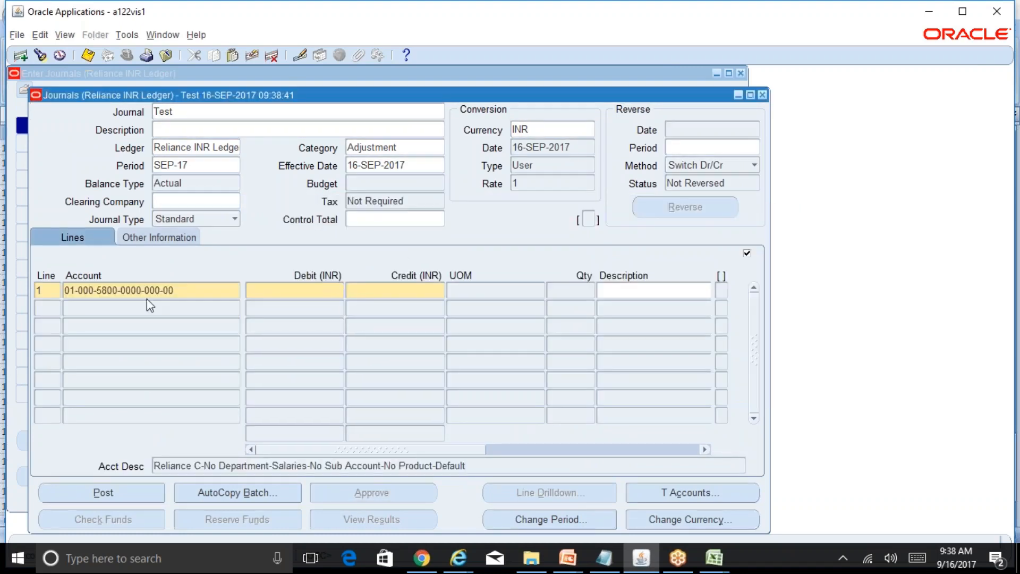
{"action": "left_click", "coordinate": [174, 289]}
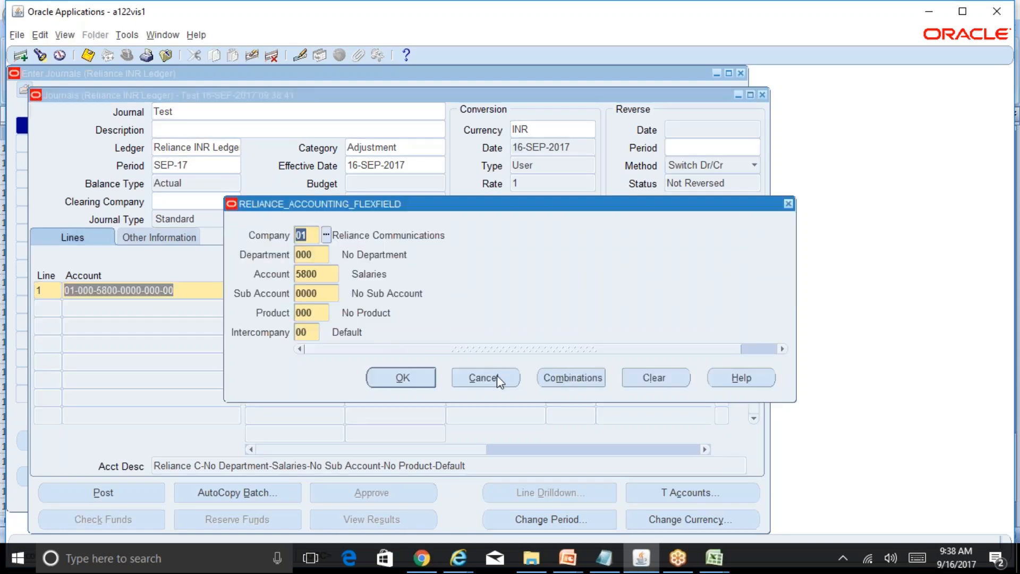
{"action": "key", "text": "Return"}
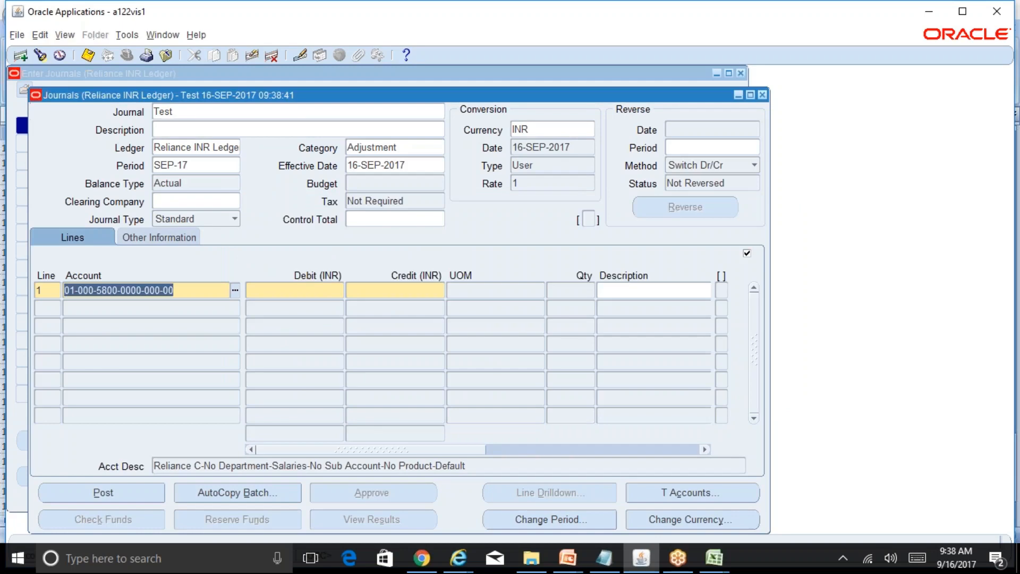
Switch to the R12 Table of Contents workbook in Excel and fill the Defining Cross-Validation Rules cell yellow on the Table of Contents sheet.
{"action": "left_click", "coordinate": [714, 557]}
{"action": "left_click", "coordinate": [756, 512]}
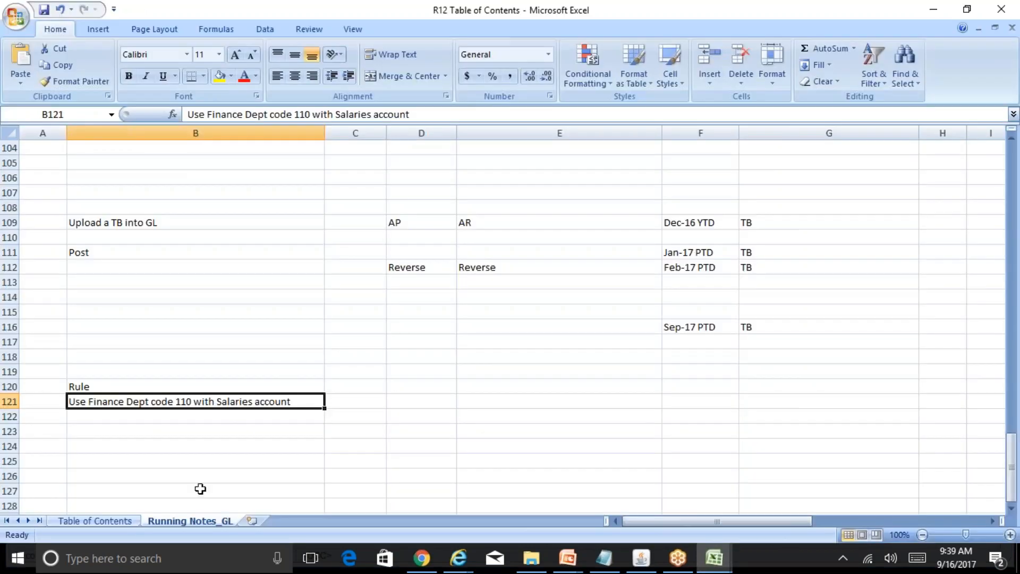
{"action": "left_click", "coordinate": [93, 521]}
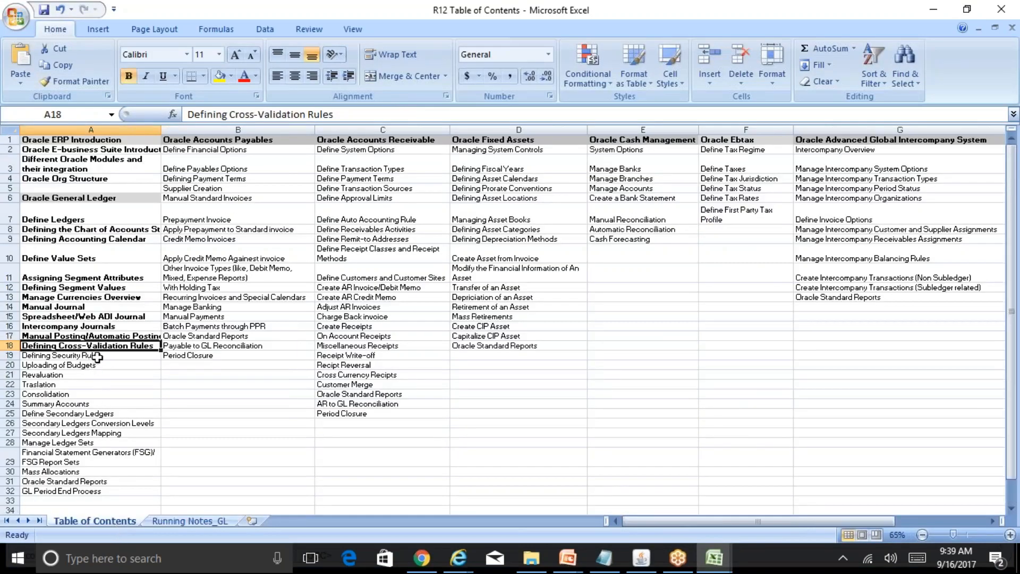
{"action": "left_click", "coordinate": [220, 76]}
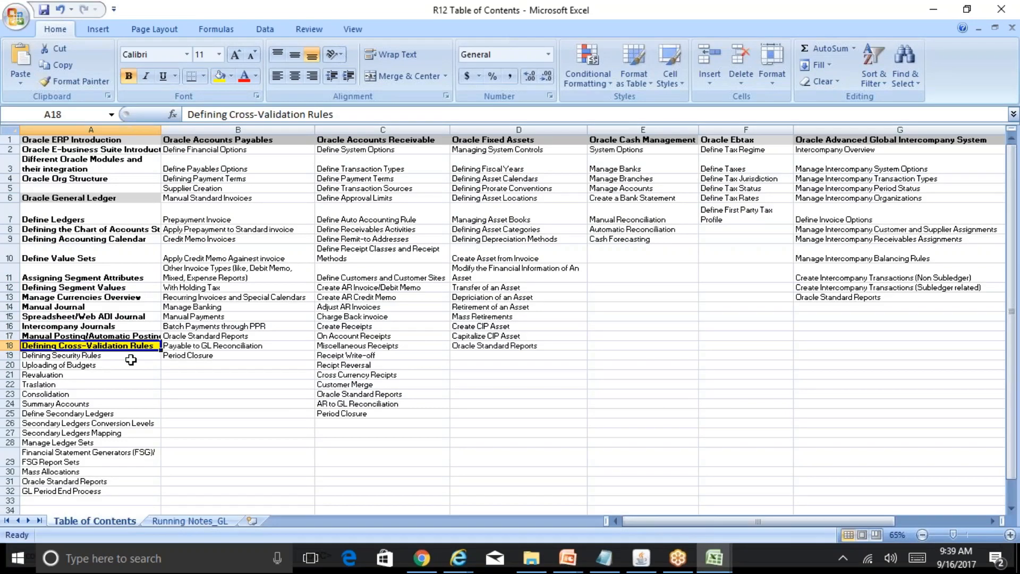
Fill the Defining Security Rules cell A19 yellow.
{"action": "left_click", "coordinate": [150, 356]}
{"action": "key", "text": "Down"}
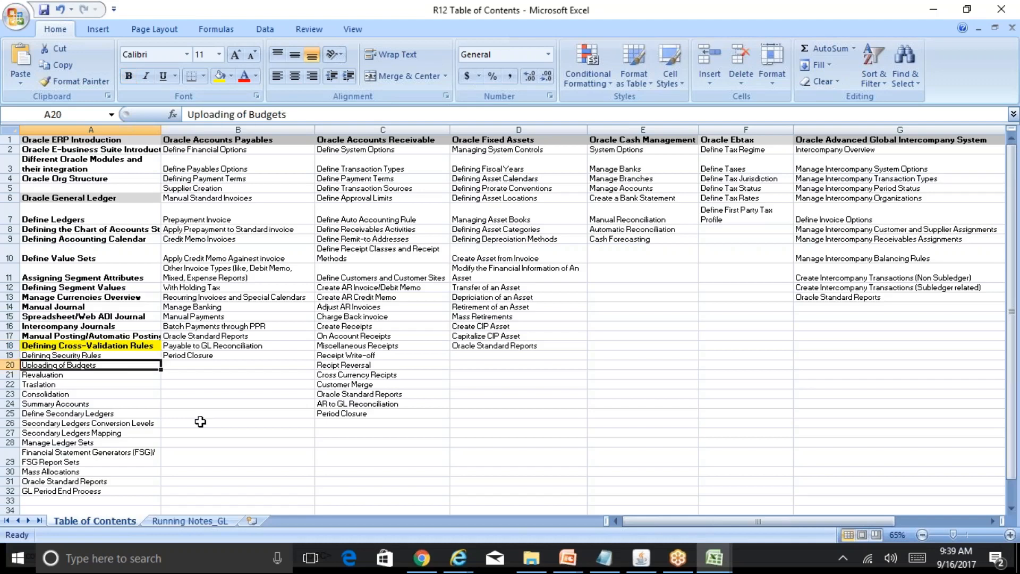
{"action": "key", "text": "Up"}
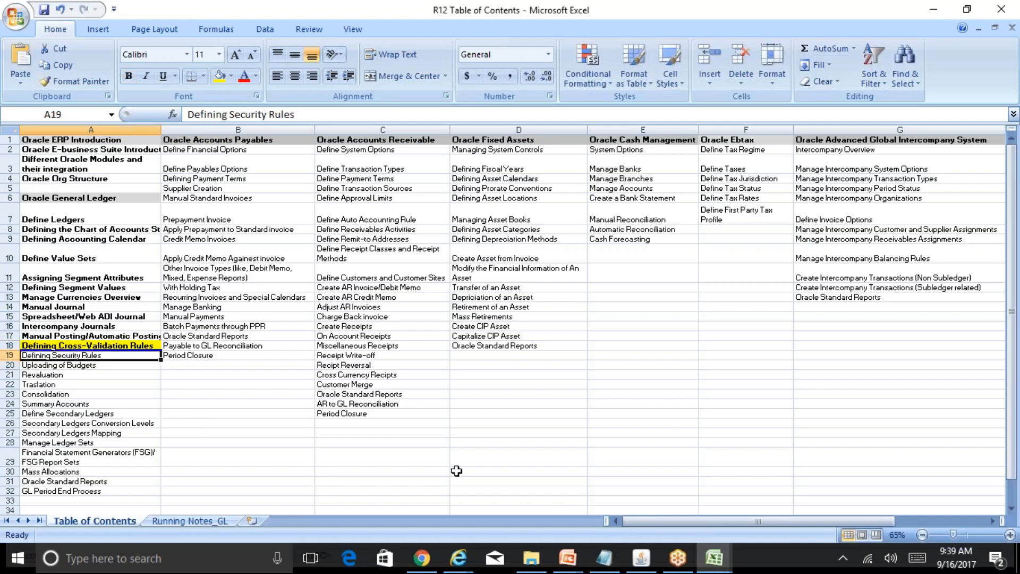
{"action": "key", "text": "Down"}
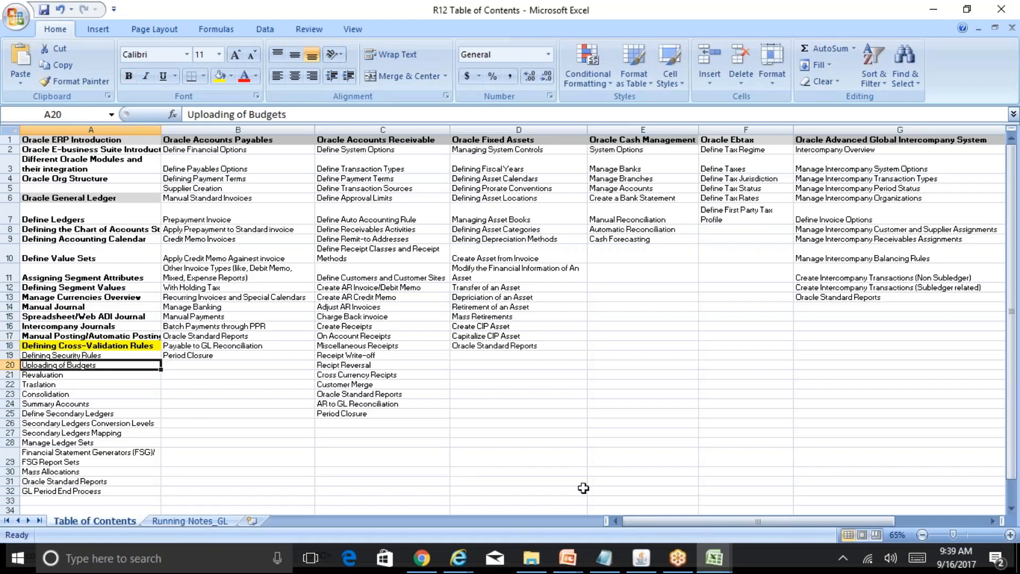
{"action": "key", "text": "Up"}
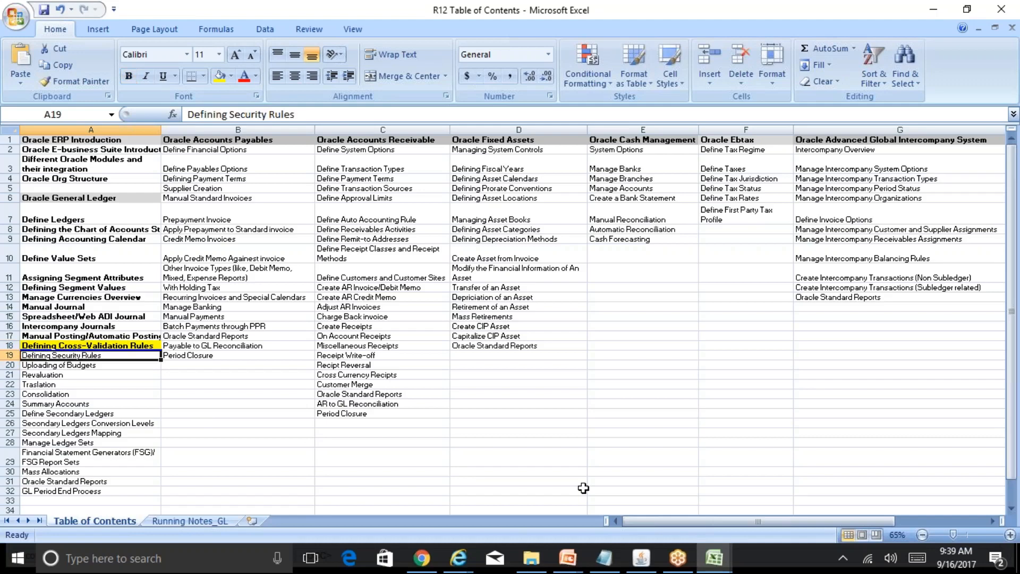
{"action": "key", "text": "Up"}
{"action": "key", "text": "Down"}
{"action": "left_click", "coordinate": [219, 77]}
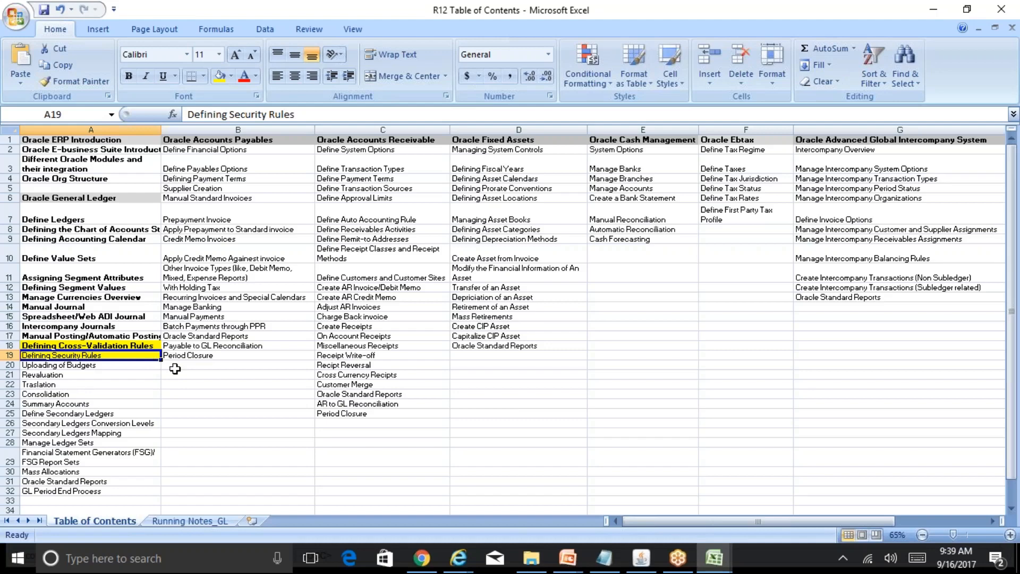
{"action": "left_click", "coordinate": [102, 365]}
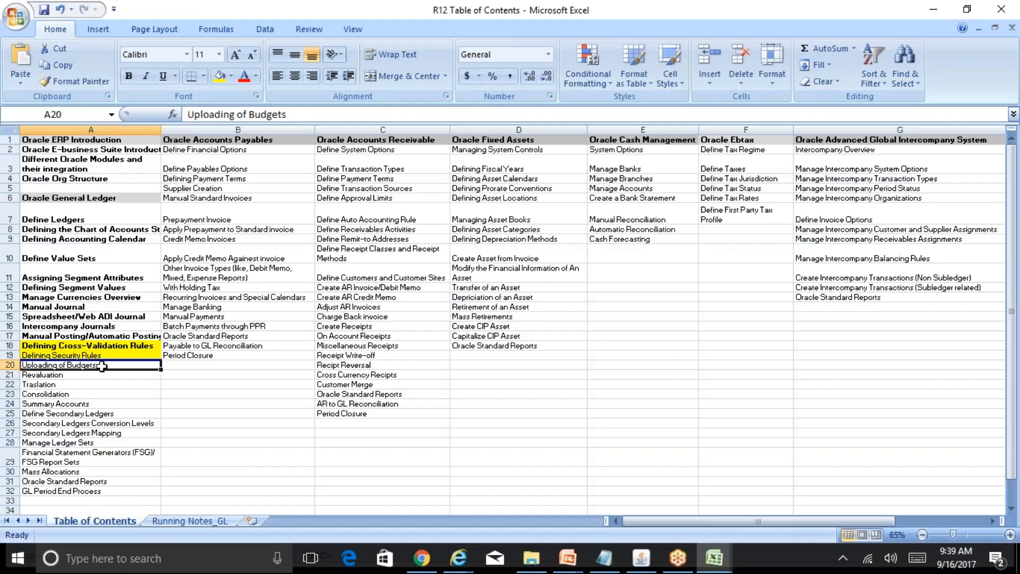
{"action": "key", "text": "Down"}
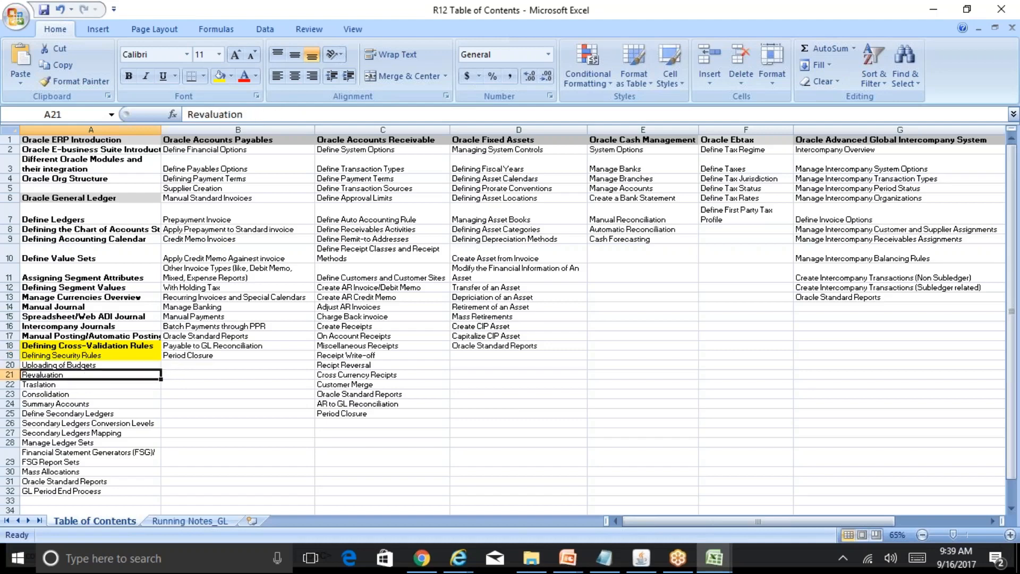
{"action": "key", "text": "Up"}
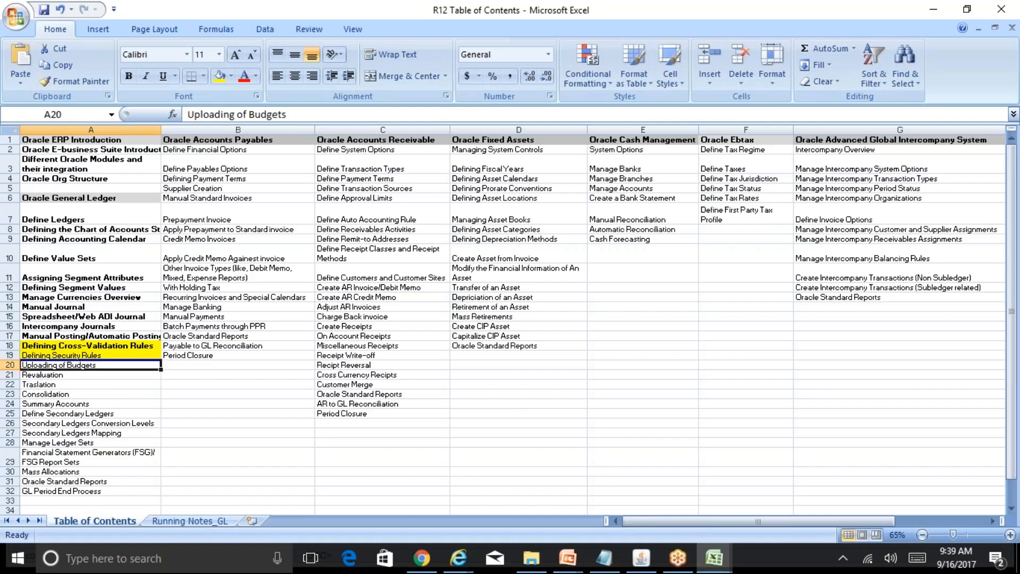
{"action": "key", "text": "Down"}
{"action": "key", "text": "Up"}
Switch to Oracle Applications, close the Test journal and Enter Journals forms, and collapse the whole navigator tree.
{"action": "left_click", "coordinate": [642, 558]}
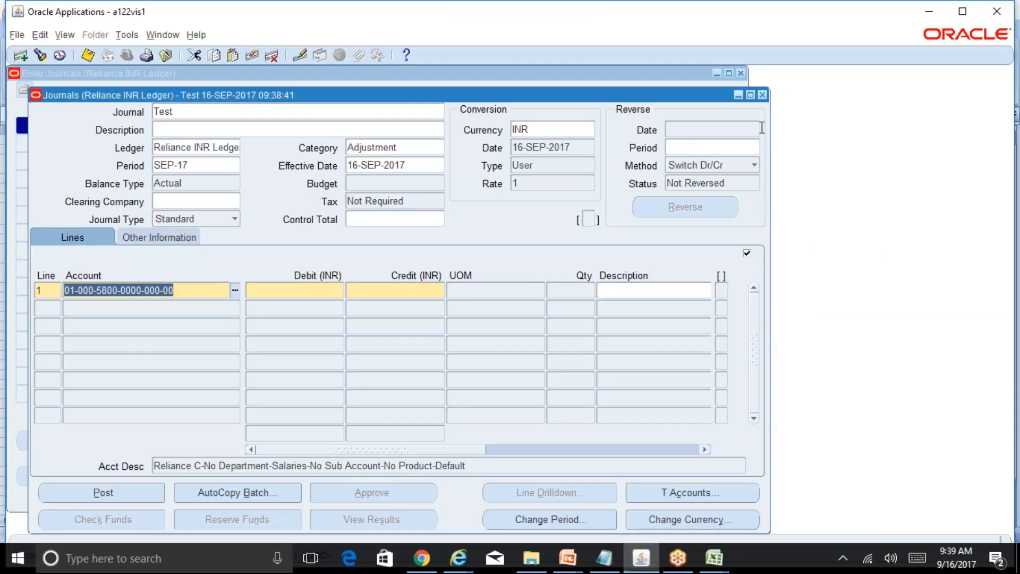
{"action": "left_click", "coordinate": [762, 94]}
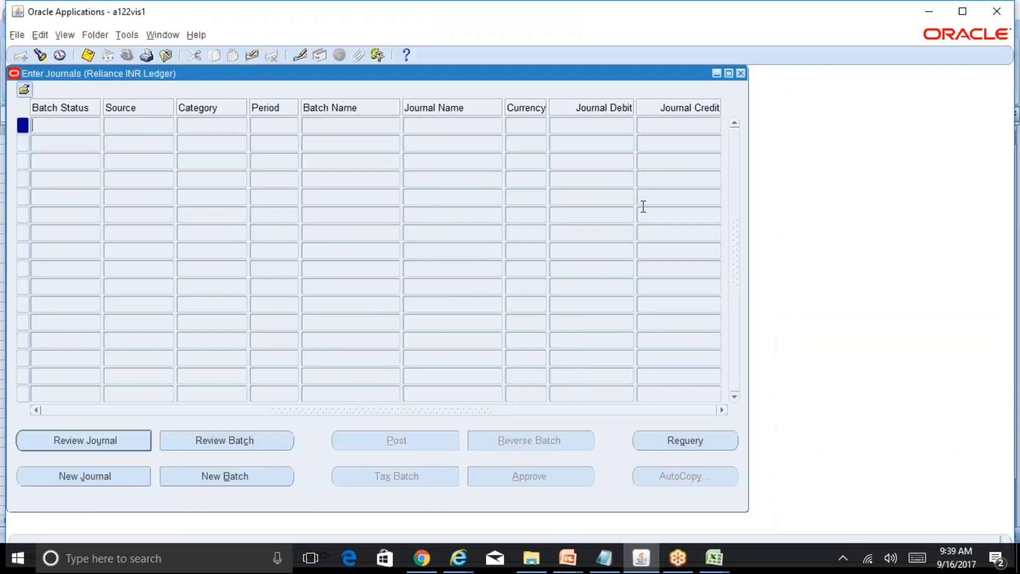
{"action": "left_click", "coordinate": [741, 73]}
{"action": "left_click", "coordinate": [537, 336]}
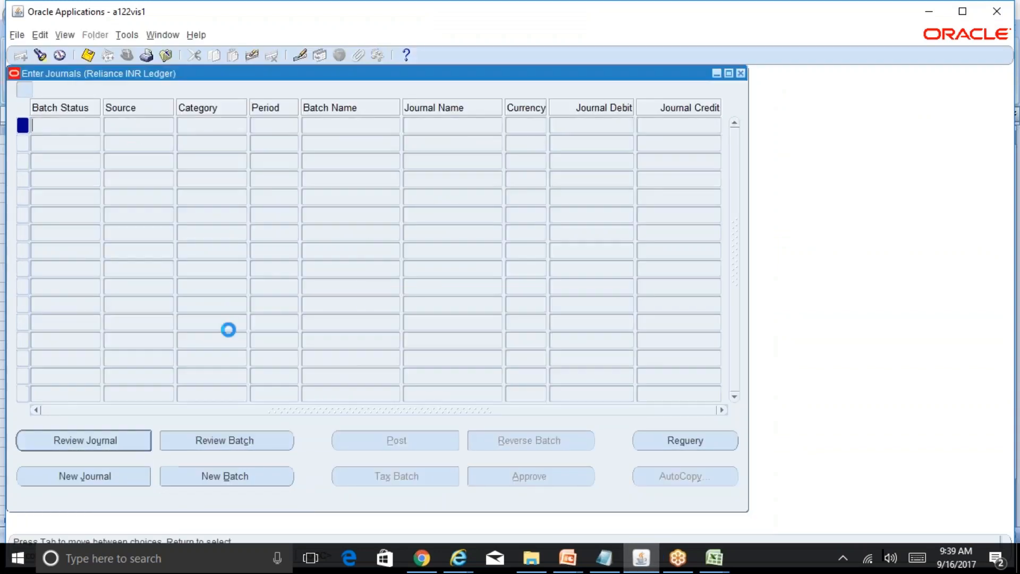
{"action": "left_click", "coordinate": [36, 287]}
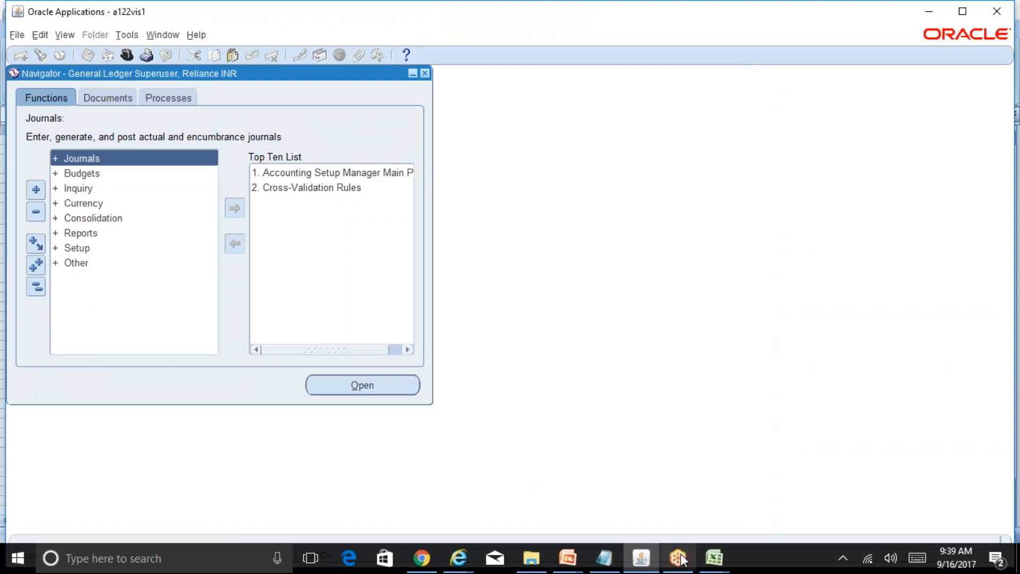
Check the GL-2 sheet of BR100_Financials_GL in Excel, and return to R12 Table of Contents at cell E122 of Running Notes_GL.
{"action": "left_click", "coordinate": [715, 558]}
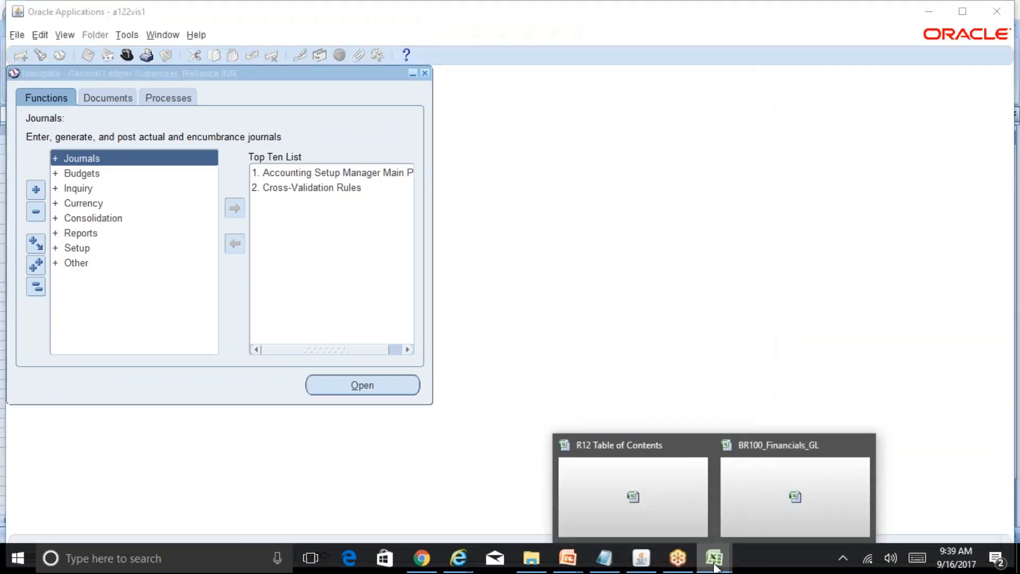
{"action": "left_click", "coordinate": [769, 506]}
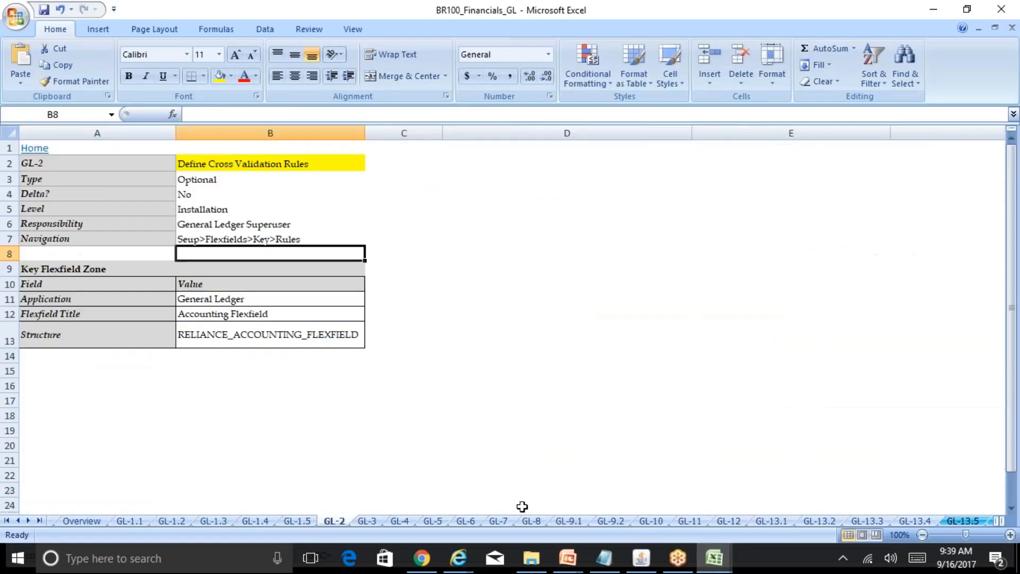
{"action": "mouse_move", "coordinate": [716, 558]}
{"action": "left_click", "coordinate": [660, 506]}
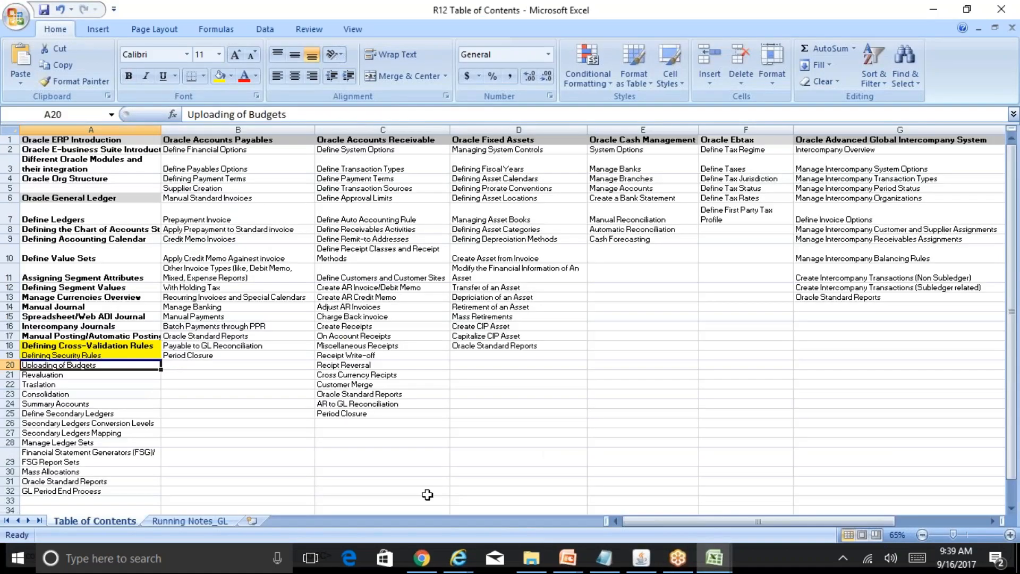
{"action": "left_click", "coordinate": [186, 522]}
{"action": "key", "text": "Down"}
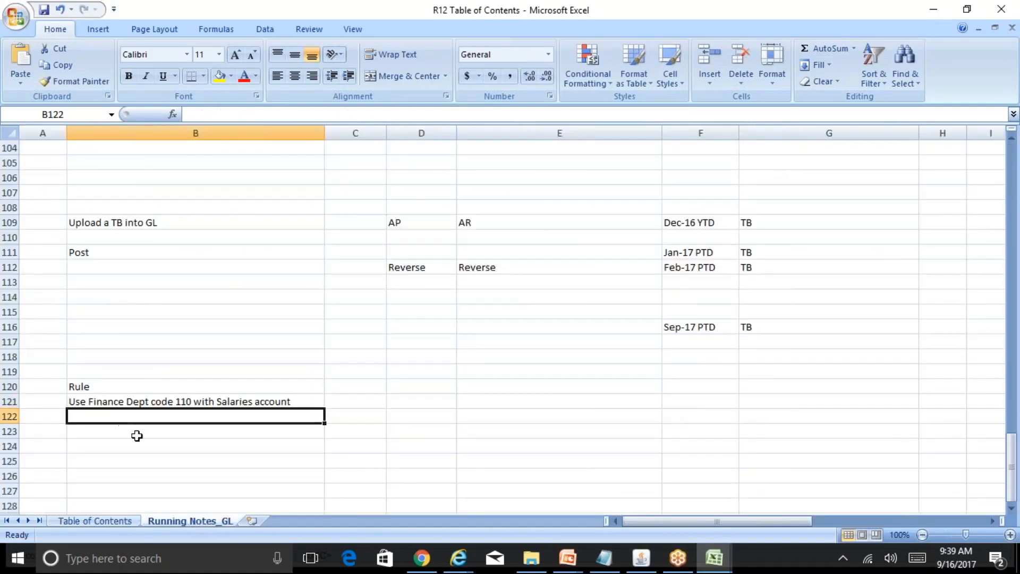
{"action": "key", "text": "Right"}
{"action": "key", "text": "Right"}
{"action": "key", "text": "Right"}
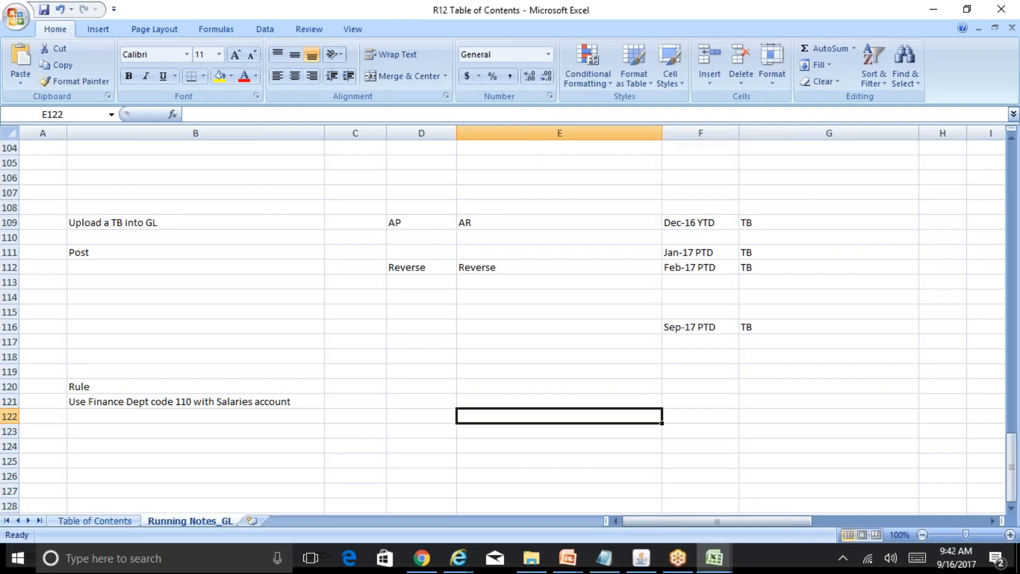
Switch to Oracle Applications, open the Define Budget form under Budgets, and move it clear of the navigator.
{"action": "left_click", "coordinate": [642, 558]}
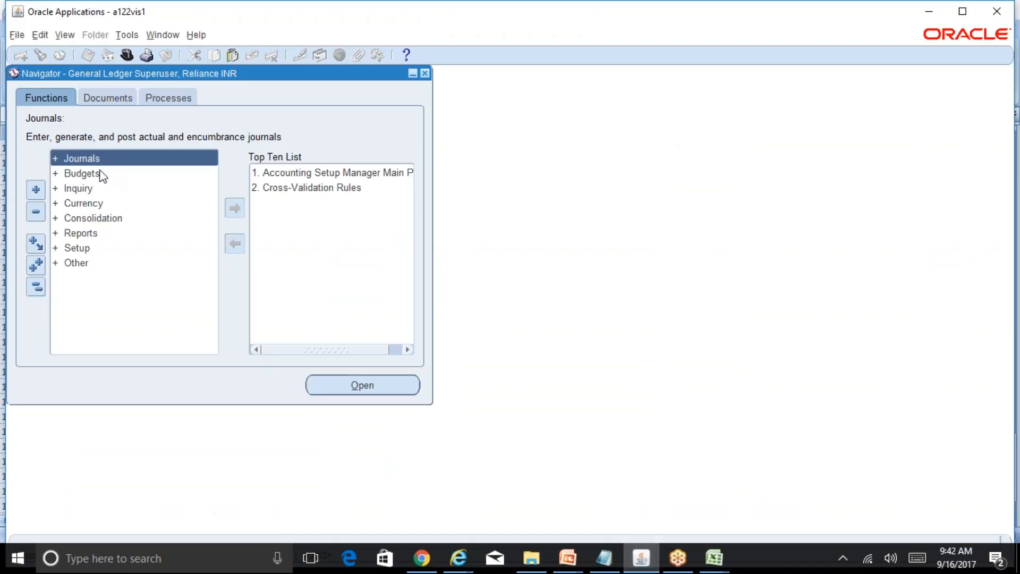
{"action": "double_click", "coordinate": [83, 174]}
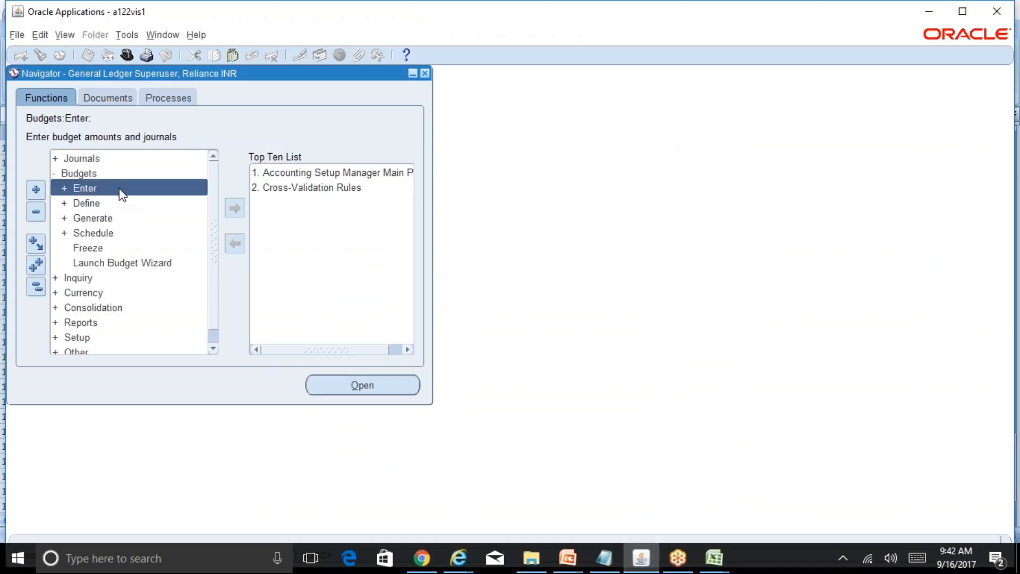
{"action": "double_click", "coordinate": [86, 203]}
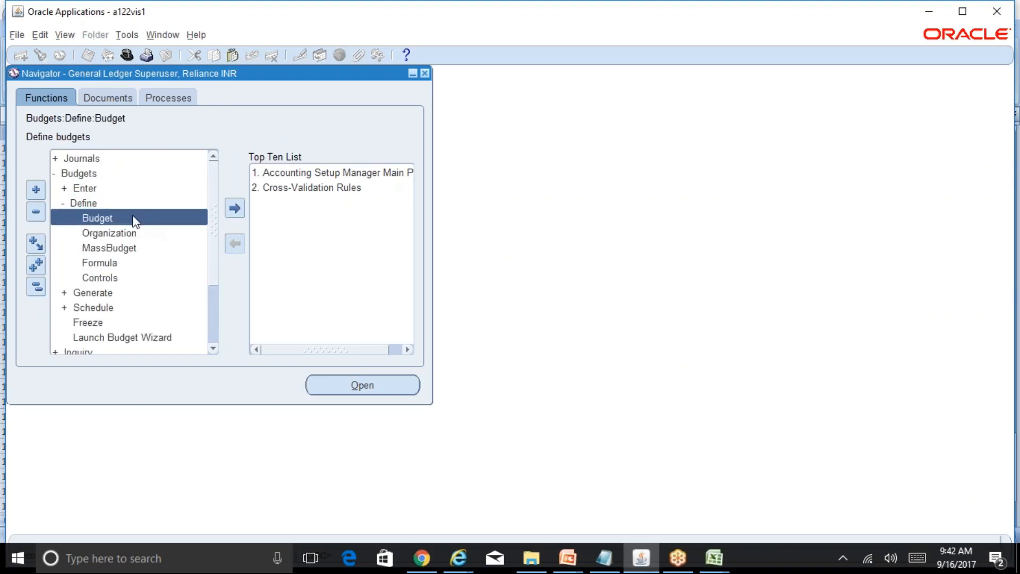
{"action": "double_click", "coordinate": [133, 217]}
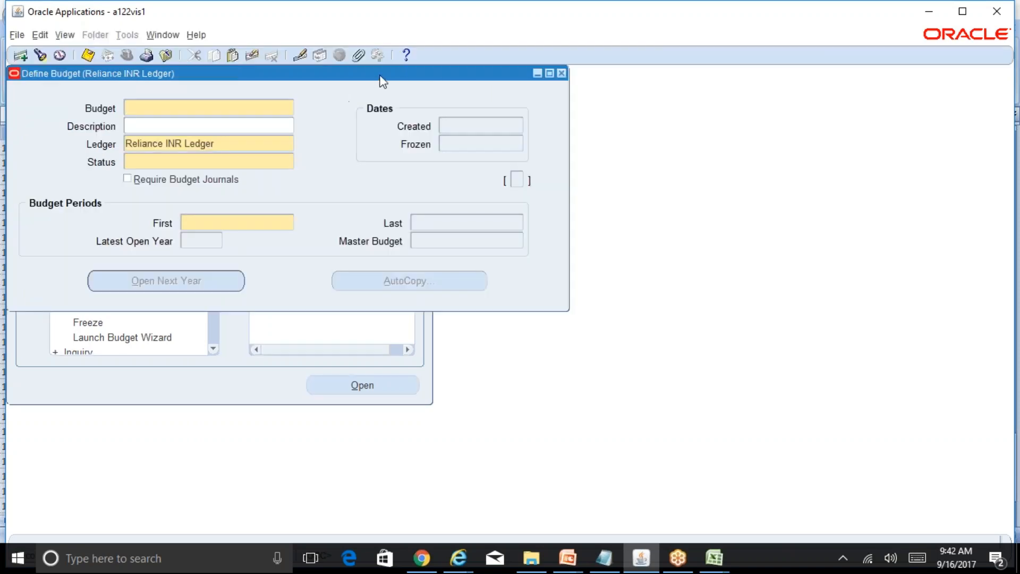
{"action": "left_click_drag", "start_coordinate": [383, 81], "coordinate": [609, 109]}
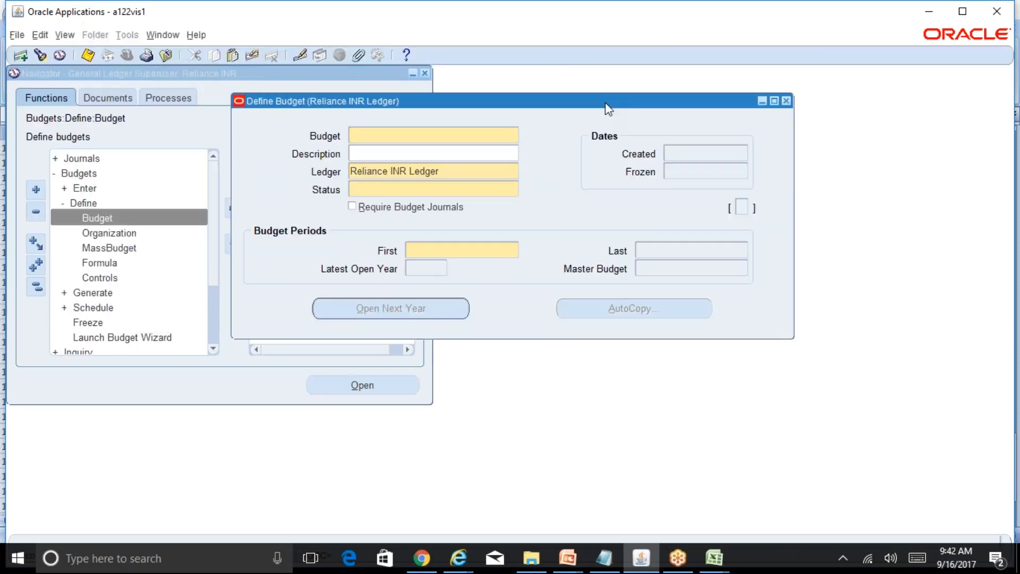
{"action": "type", "text": "RELIANCE EXP BU"}
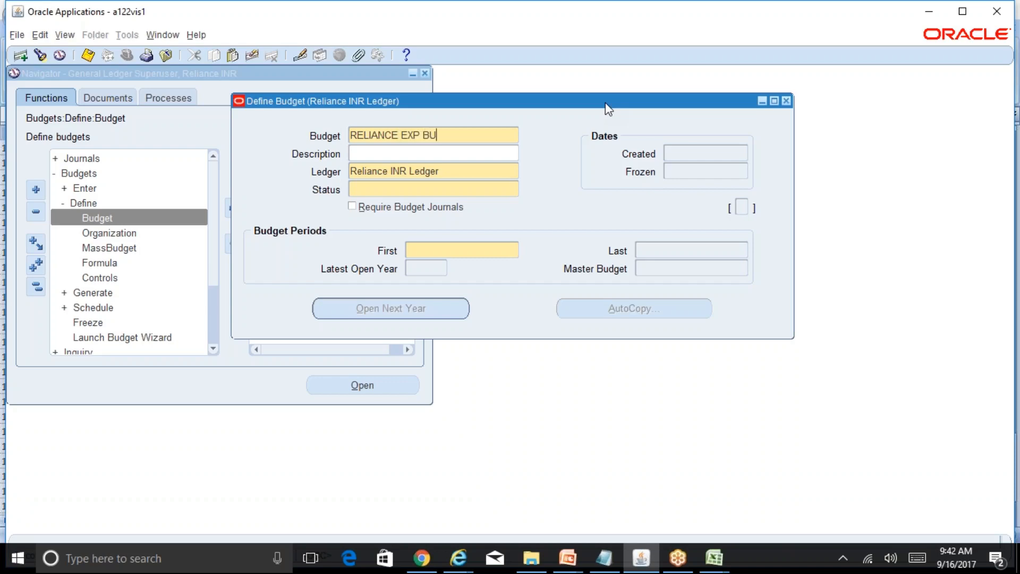
{"action": "key", "text": "BackSpace"}
{"action": "key", "text": "BackSpace"}
{"action": "key", "text": "BackSpace"}
{"action": "key", "text": "BackSpace"}
{"action": "key", "text": "BackSpace"}
{"action": "key", "text": "BackSpace"}
{"action": "type", "text": "SAL EX"}
{"action": "key", "text": "BackSpace"}
{"action": "key", "text": "BackSpace"}
{"action": "key", "text": "BackSpace"}
{"action": "key", "text": "BackSpace"}
{"action": "key", "text": "BackSpace"}
{"action": "key", "text": "BackSpace"}
{"action": "key", "text": "BackSpace"}
{"action": "key", "text": "BackSpace"}
{"action": "key", "text": "BackSpace"}
{"action": "key", "text": "BackSpace"}
{"action": "key", "text": "BackSpace"}
{"action": "key", "text": "BackSpace"}
{"action": "key", "text": "BackSpace"}
{"action": "key", "text": "BackSpace"}
{"action": "key", "text": "BackSpace"}
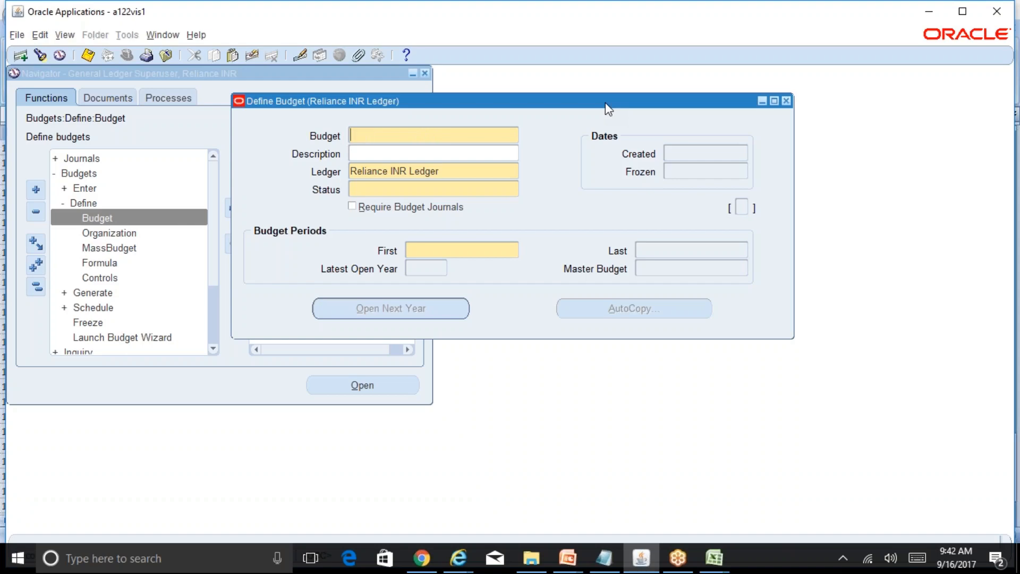
Name the budget REL SAL EXP and describe it as Reliance Salaries Exp Budget.
{"action": "type", "text": "REL SAL EXP"}
{"action": "left_click", "coordinate": [408, 153]}
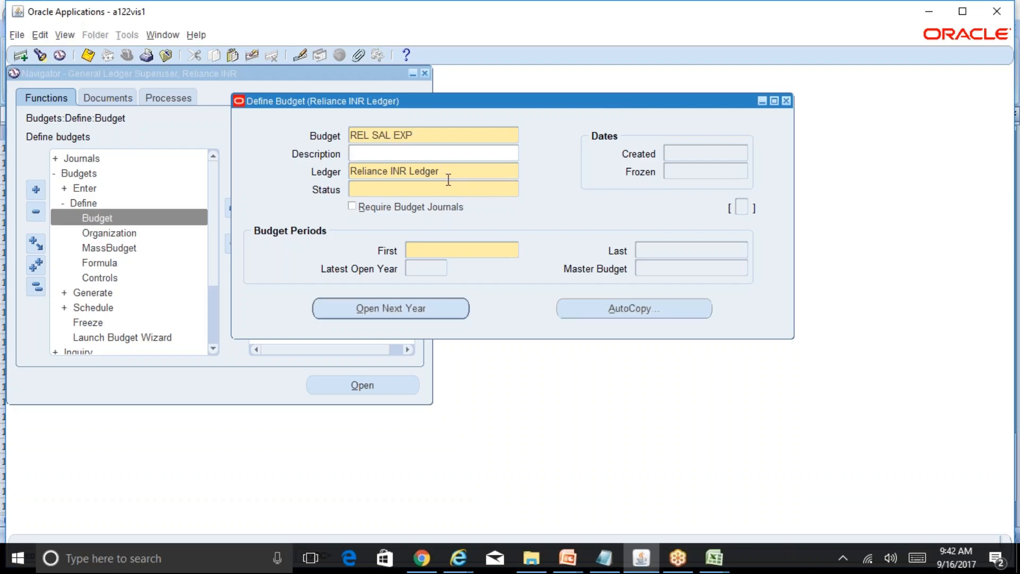
{"action": "type", "text": "Reliance Salaries Exp"}
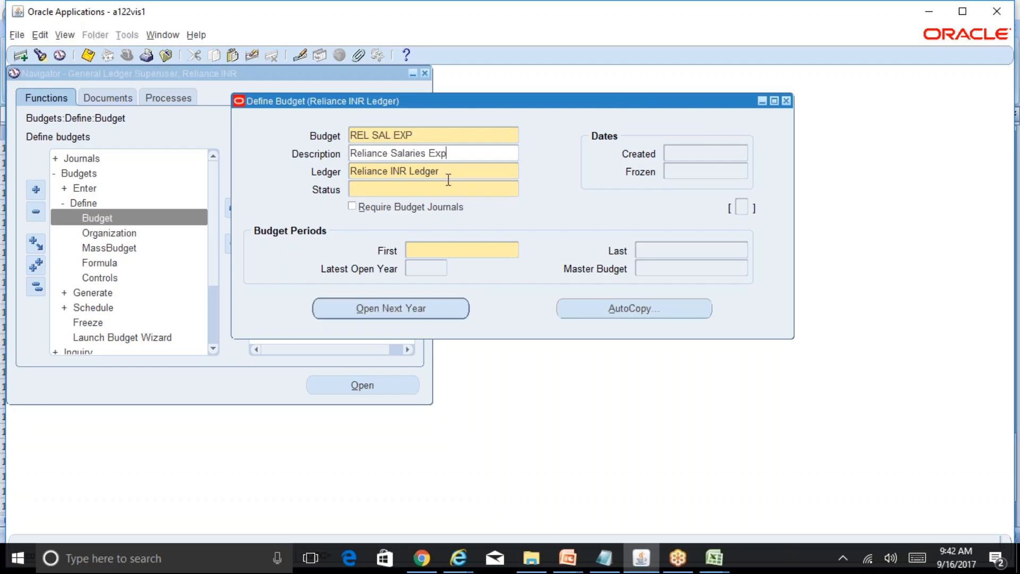
{"action": "type", "text": " b"}
{"action": "key", "text": "BackSpace"}
{"action": "type", "text": "Biud"}
{"action": "key", "text": "BackSpace"}
{"action": "key", "text": "BackSpace"}
{"action": "key", "text": "BackSpace"}
{"action": "type", "text": "udget"}
{"action": "key", "text": "Tab"}
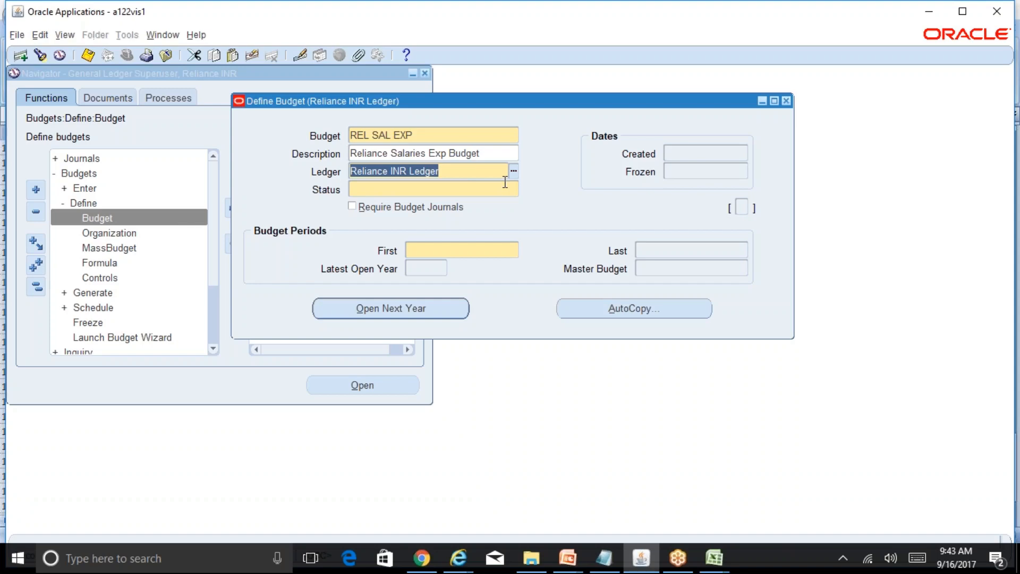
Set the budget's status to Open.
{"action": "left_click", "coordinate": [486, 188]}
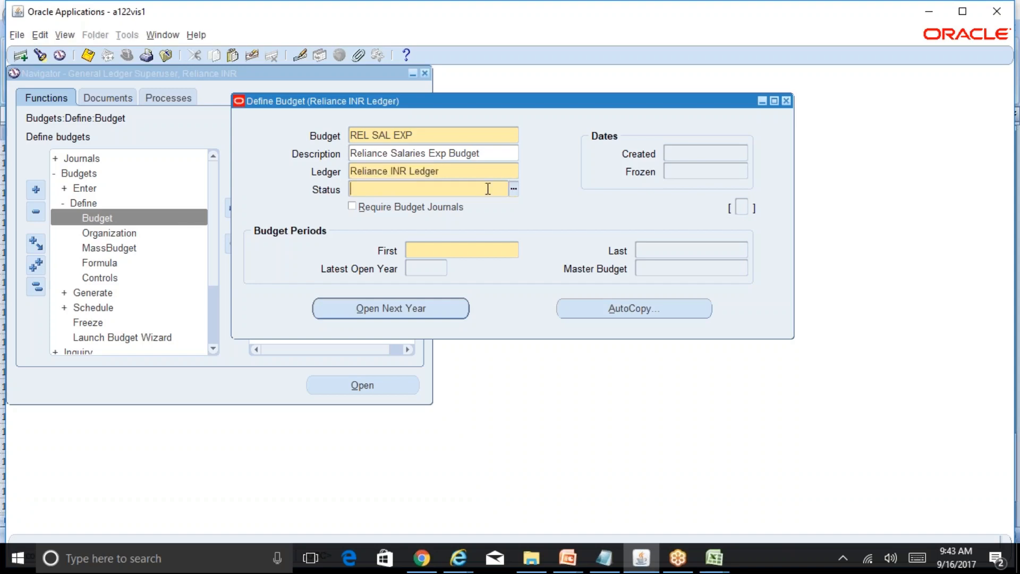
{"action": "left_click", "coordinate": [514, 189]}
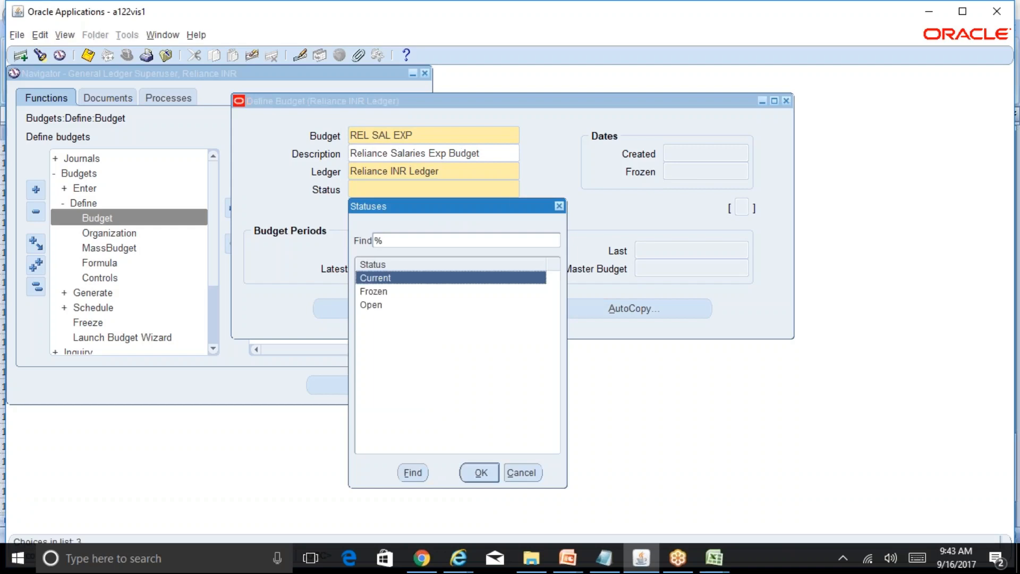
{"action": "left_click_drag", "start_coordinate": [508, 208], "coordinate": [634, 167]}
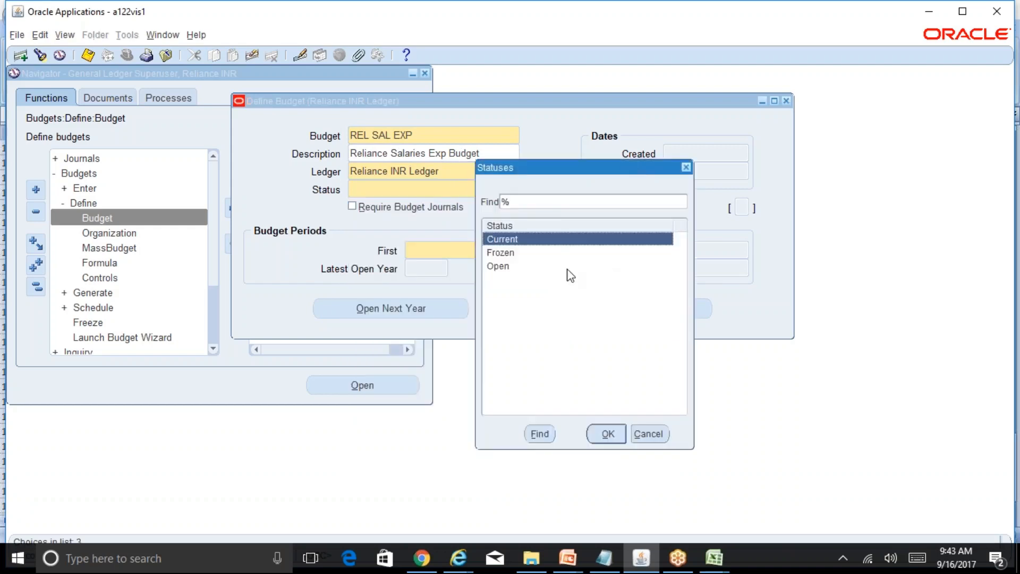
{"action": "left_click", "coordinate": [515, 267]}
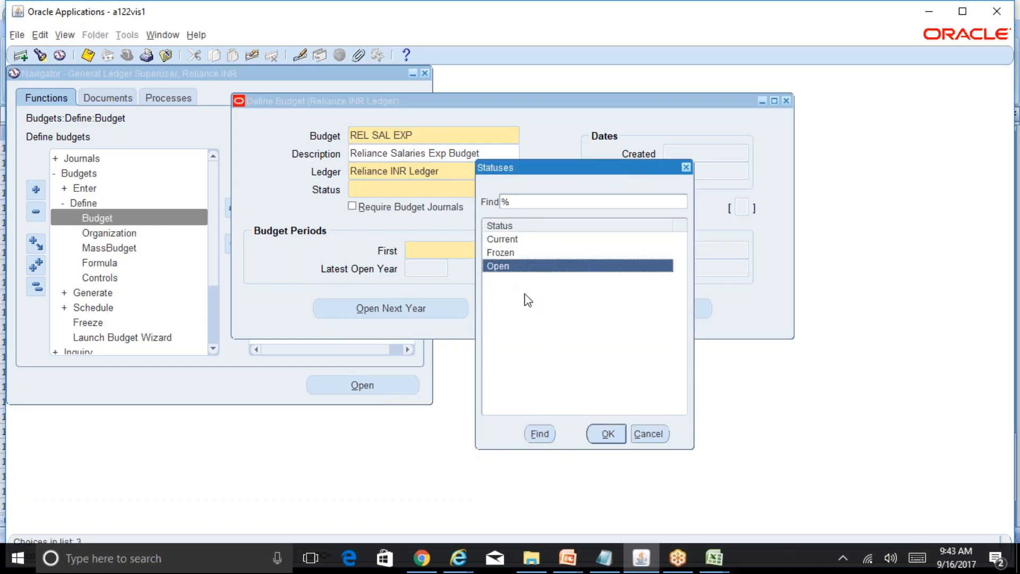
{"action": "left_click", "coordinate": [616, 440]}
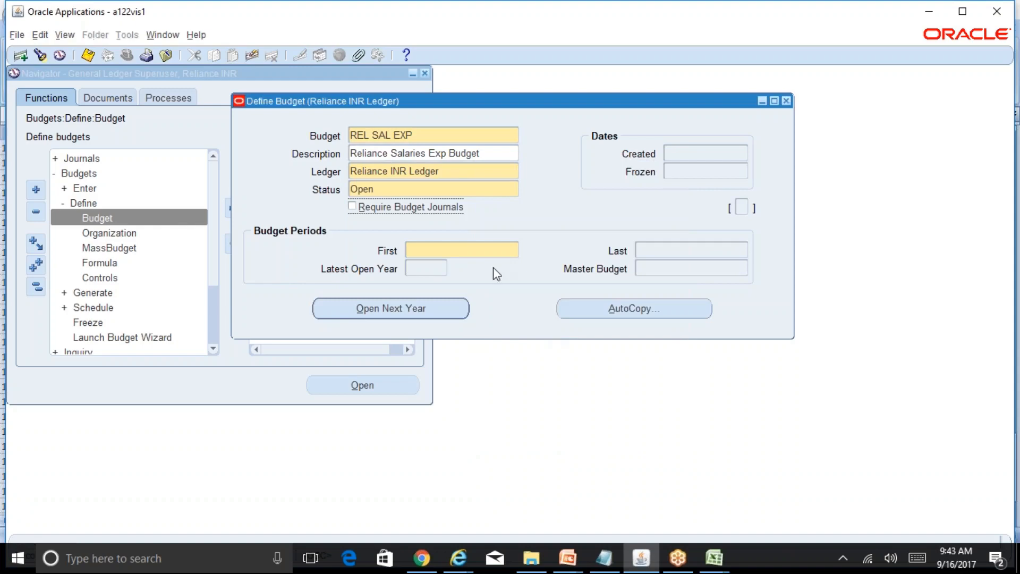
Set the budget periods to run from APR-17 as the first to ADJ-18 as the last.
{"action": "left_click", "coordinate": [481, 251]}
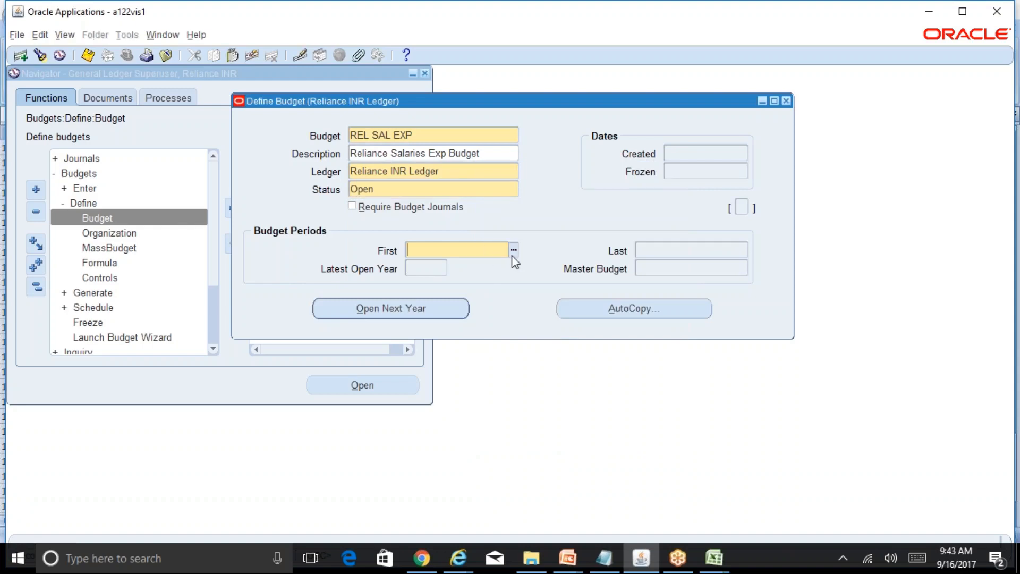
{"action": "left_click", "coordinate": [514, 251]}
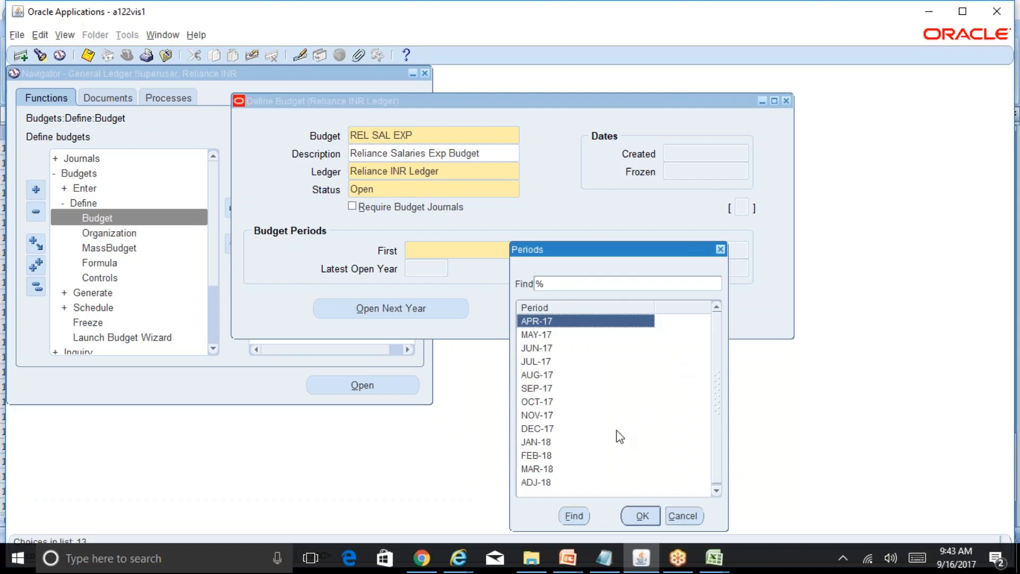
{"action": "left_click", "coordinate": [643, 515]}
{"action": "left_click", "coordinate": [743, 250]}
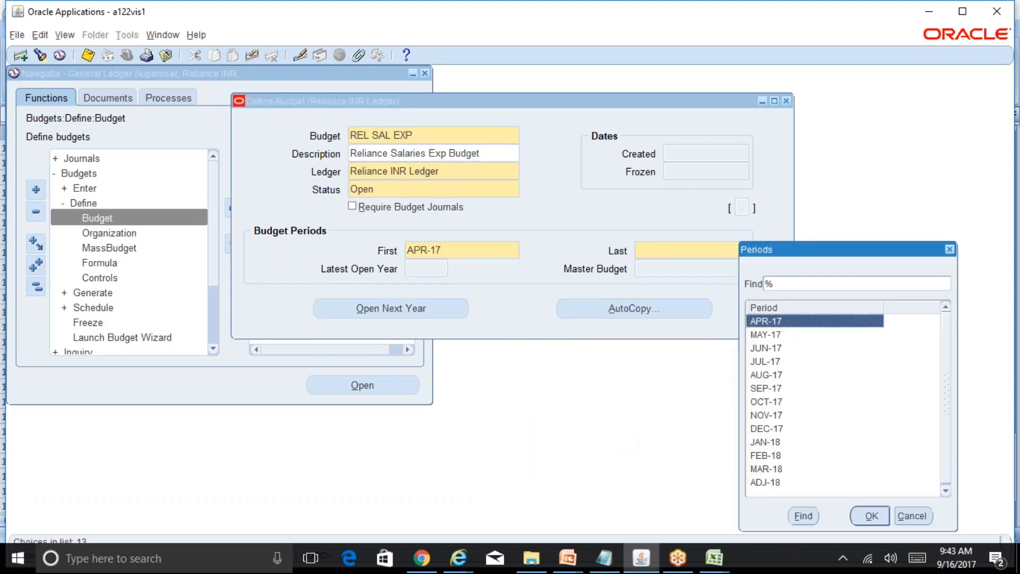
{"action": "left_click", "coordinate": [780, 470]}
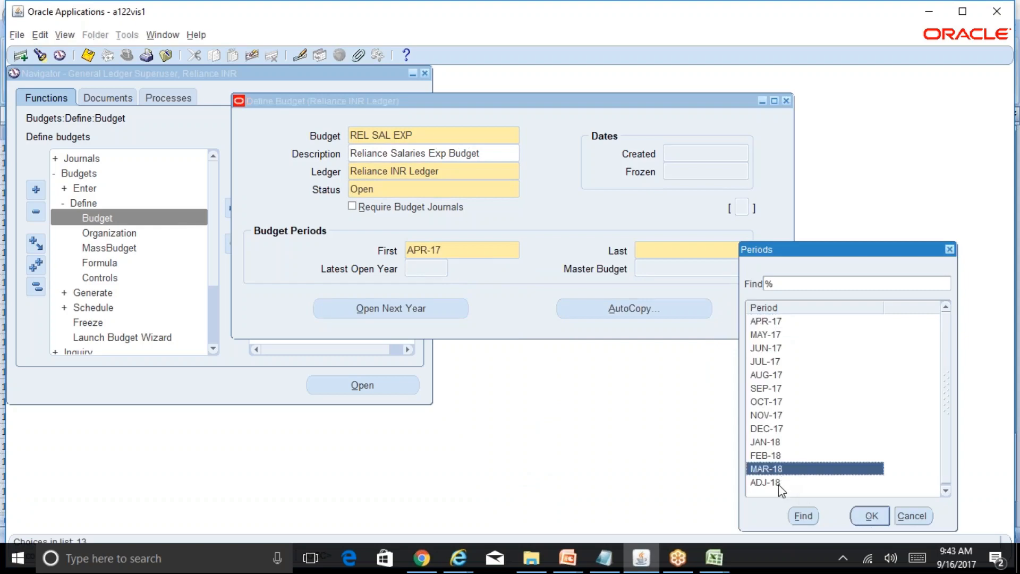
{"action": "left_click", "coordinate": [779, 484]}
{"action": "left_click", "coordinate": [871, 516]}
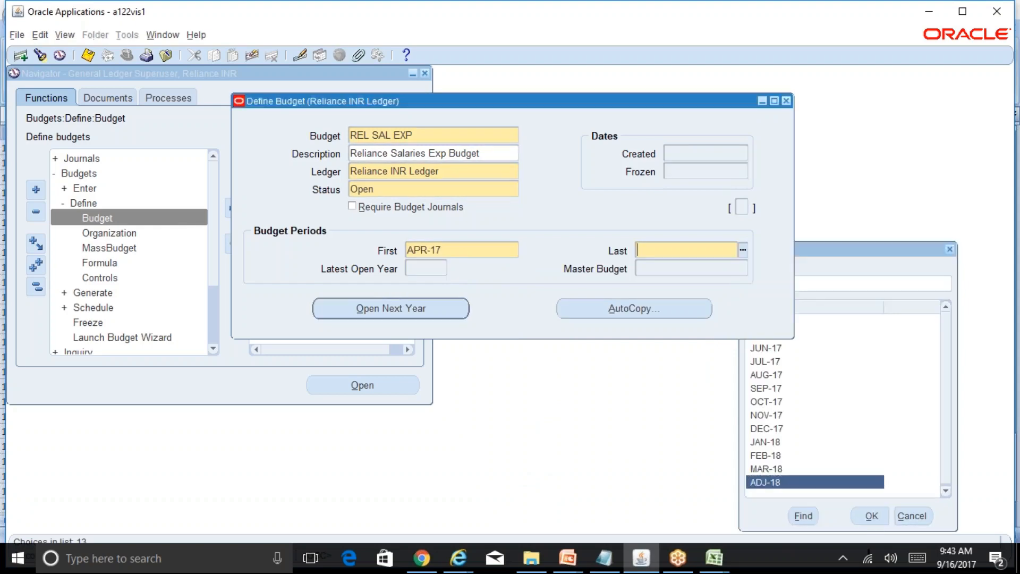
Recheck the first and last budget periods and look through the list of available last periods.
{"action": "left_click", "coordinate": [462, 251]}
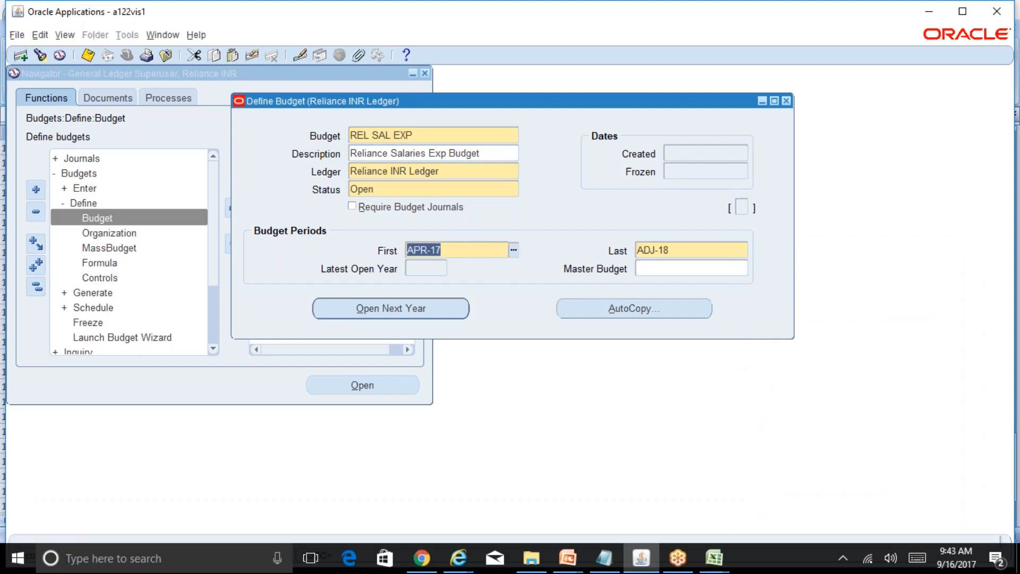
{"action": "left_click", "coordinate": [689, 254]}
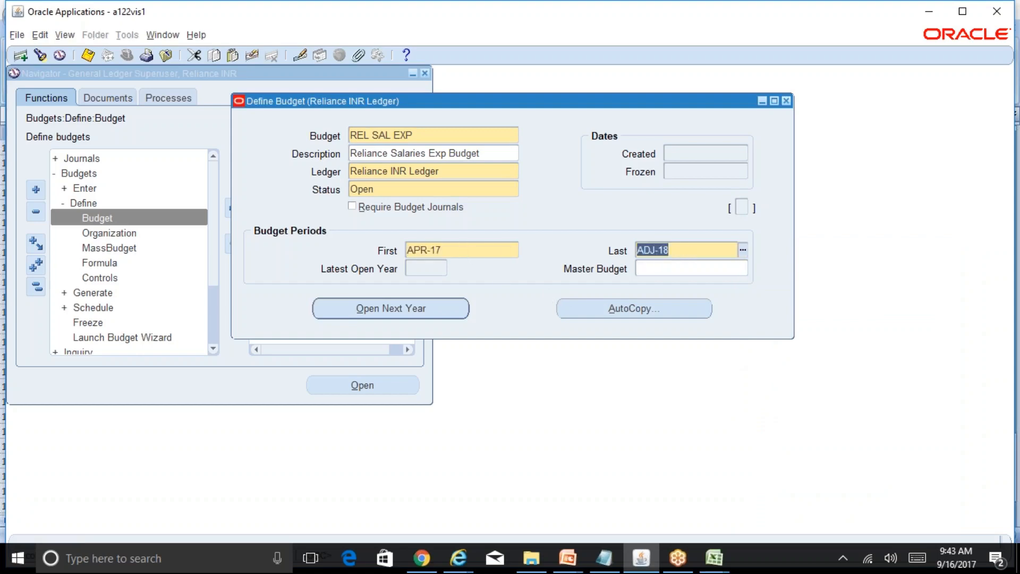
{"action": "left_click", "coordinate": [743, 250]}
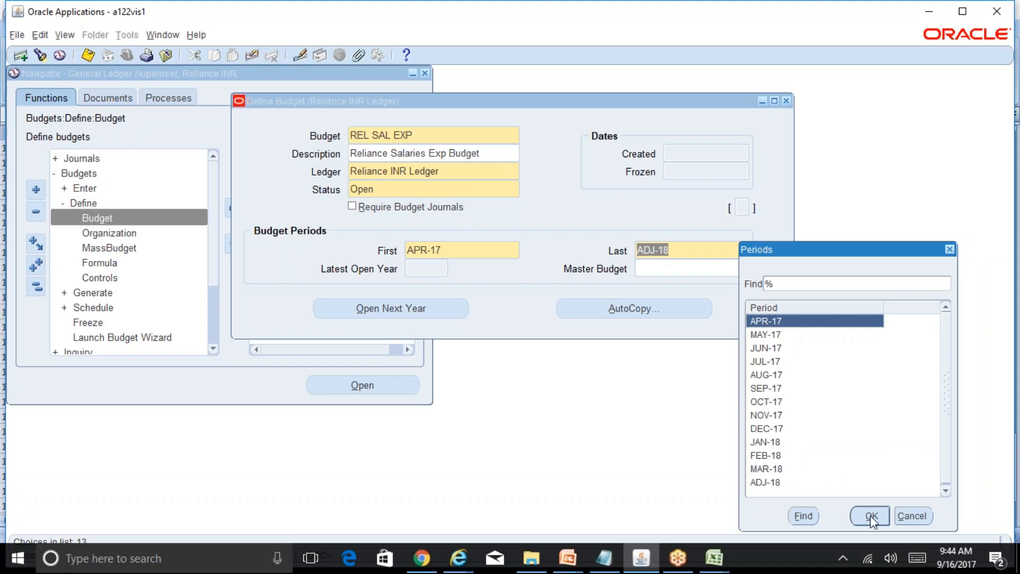
{"action": "left_click", "coordinate": [912, 516]}
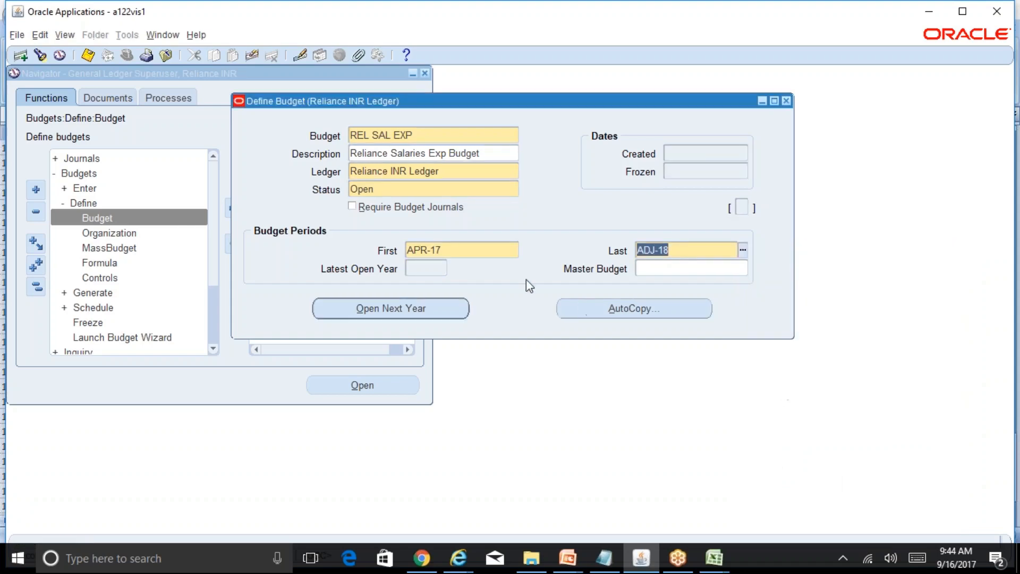
Save the REL SAL EXP budget and submit the request to open its next budget year.
{"action": "left_click", "coordinate": [475, 251]}
{"action": "key", "text": "ctrl+s"}
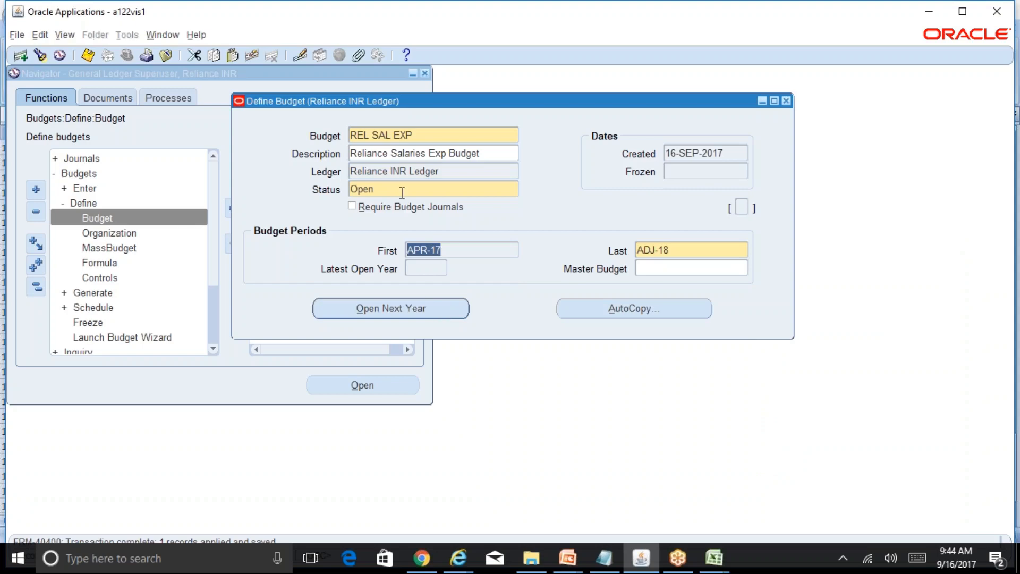
{"action": "left_click", "coordinate": [440, 316]}
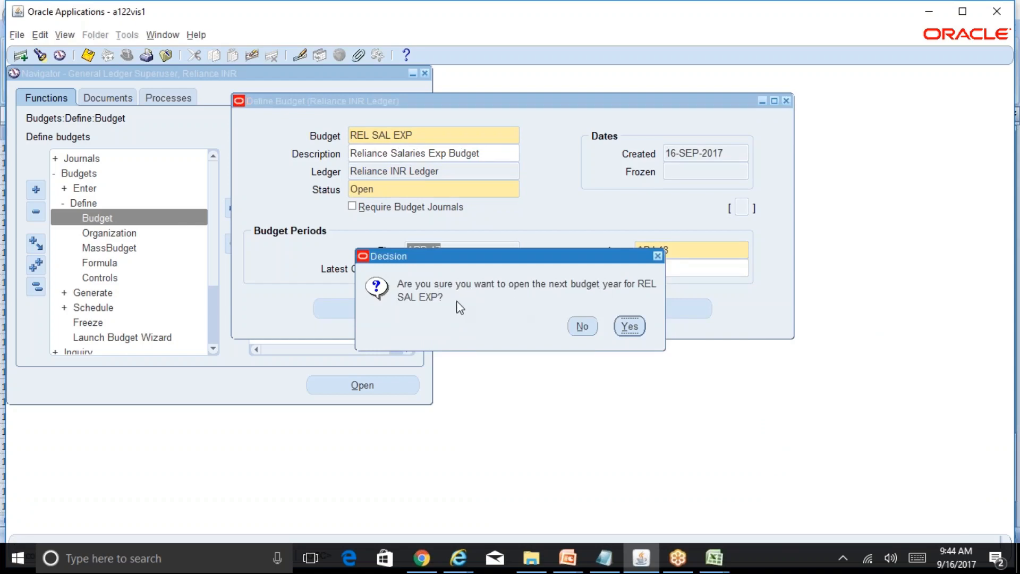
{"action": "left_click", "coordinate": [629, 327]}
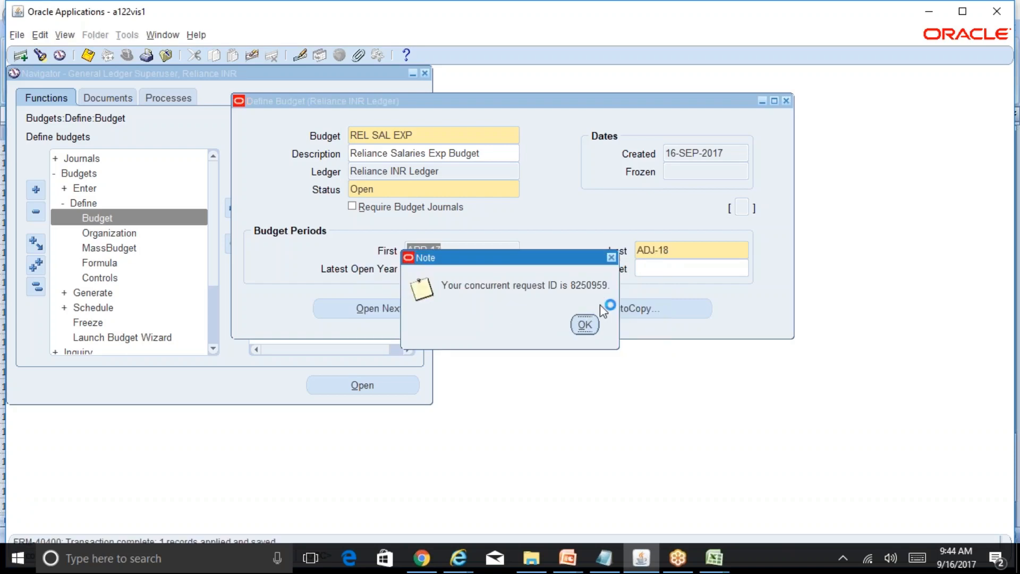
{"action": "left_click", "coordinate": [586, 324]}
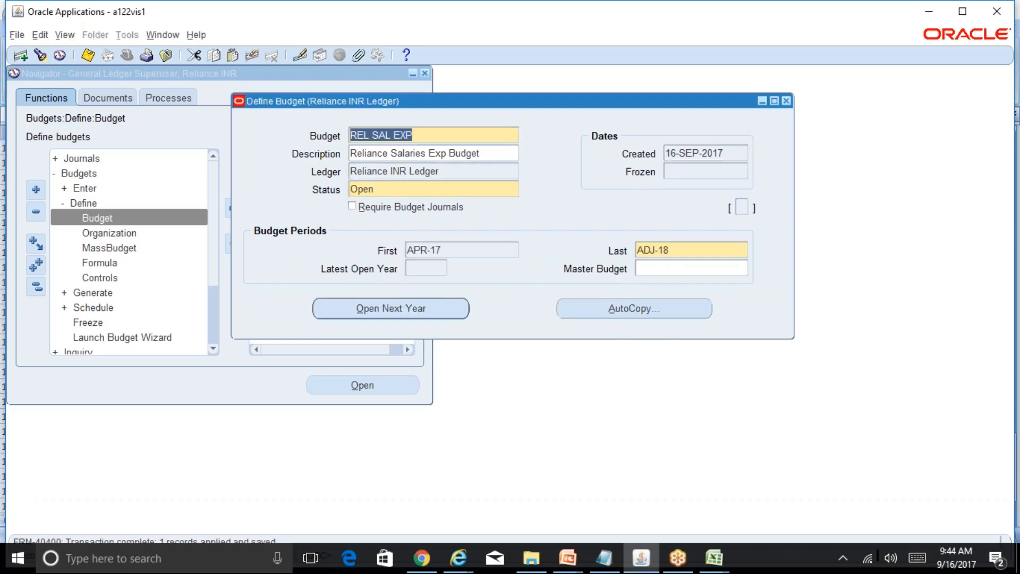
Close the budget form and check the Open Budget Year request in the list of concurrent requests.
{"action": "left_click", "coordinate": [787, 101]}
{"action": "left_click", "coordinate": [64, 34]}
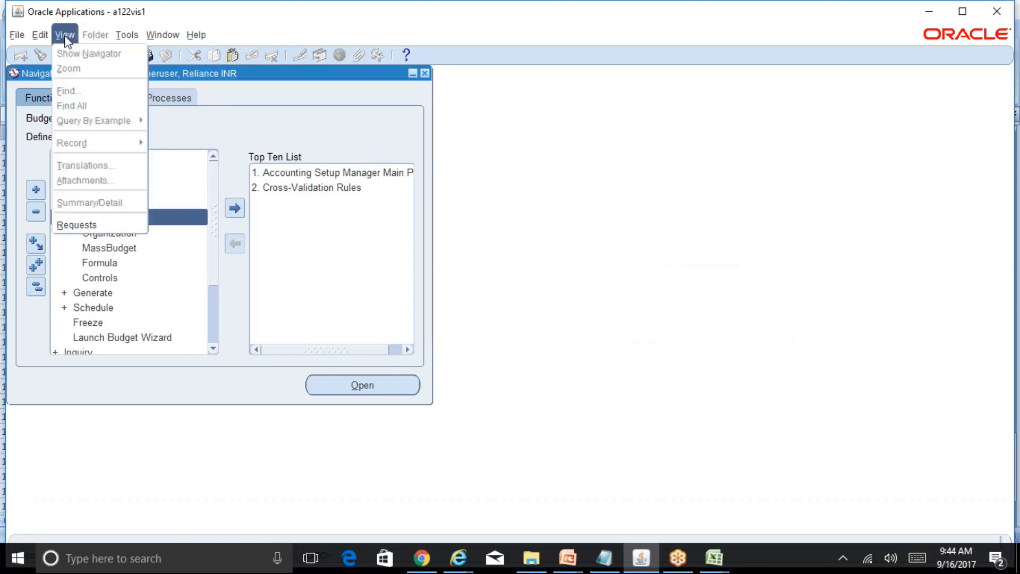
{"action": "left_click", "coordinate": [108, 225]}
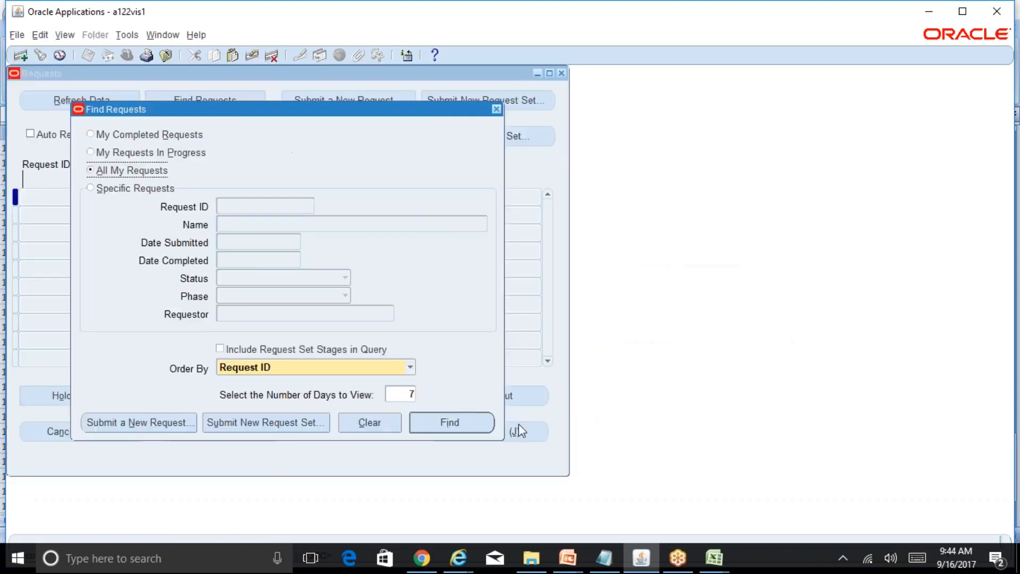
{"action": "left_click", "coordinate": [449, 422]}
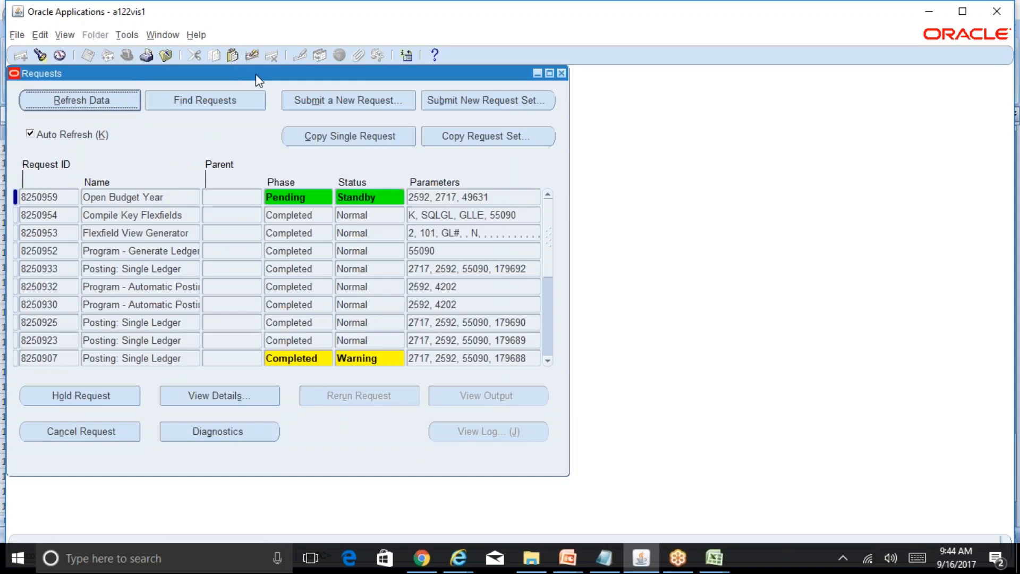
{"action": "left_click_drag", "start_coordinate": [256, 74], "coordinate": [642, 81]}
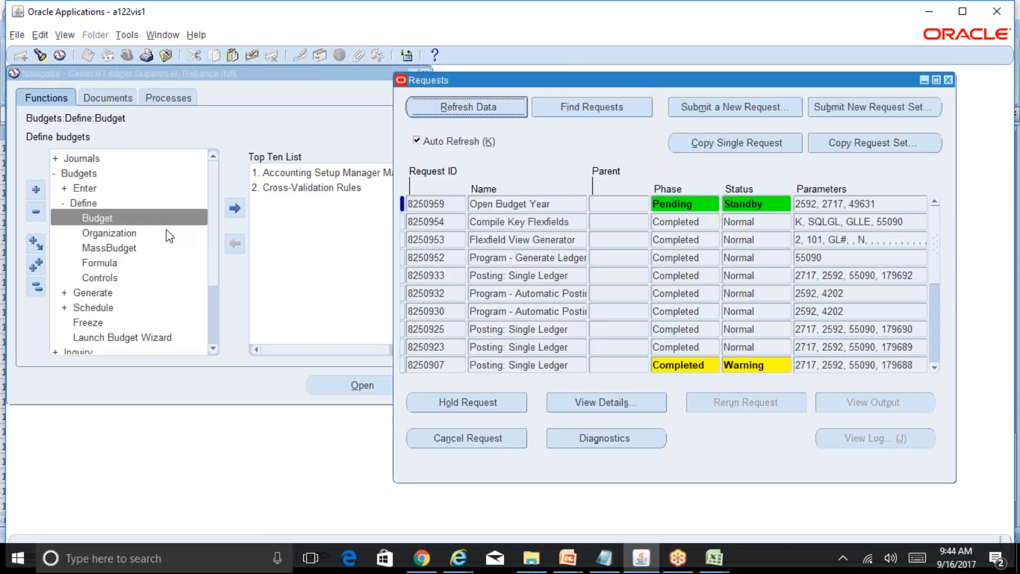
Look over the Define Budget Organization form for the Reliance INR Ledger and close it.
{"action": "double_click", "coordinate": [128, 233]}
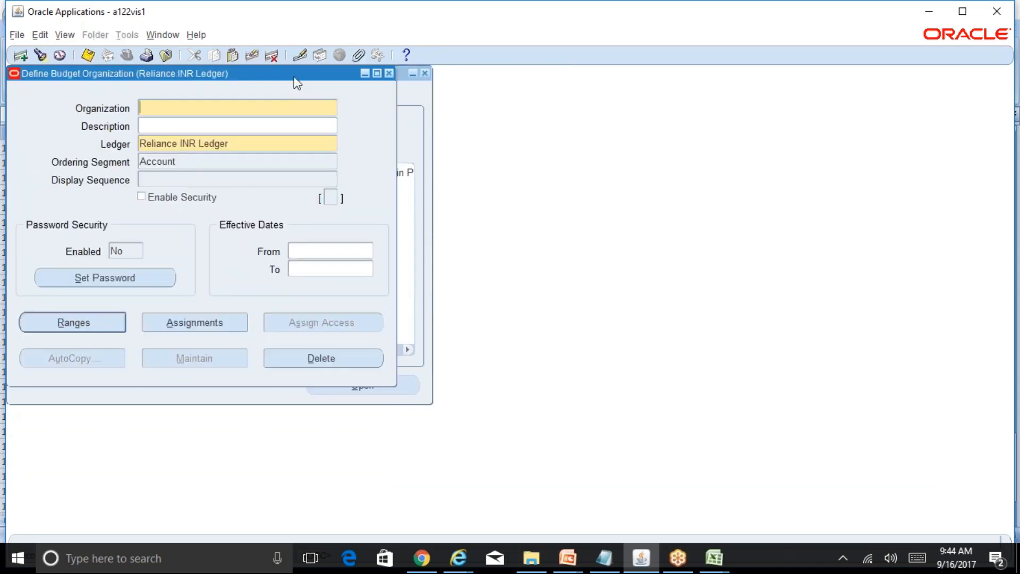
{"action": "left_click_drag", "start_coordinate": [299, 74], "coordinate": [659, 109]}
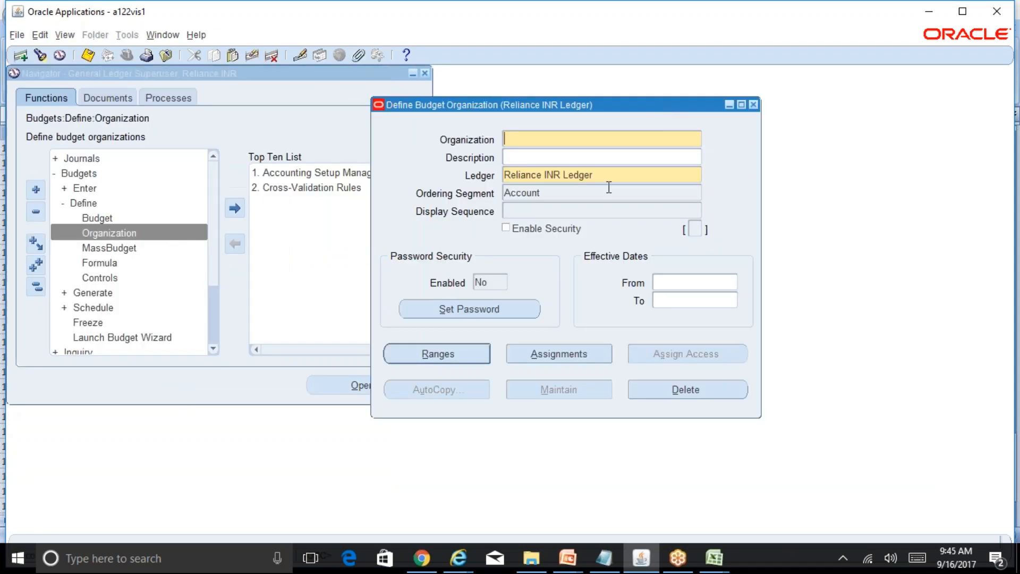
{"action": "key", "text": "XF86AudioRaiseVolume"}
{"action": "left_click", "coordinate": [753, 105]}
Open the Define Budget form and query the existing budgets of the Reliance INR Ledger.
{"action": "double_click", "coordinate": [120, 218]}
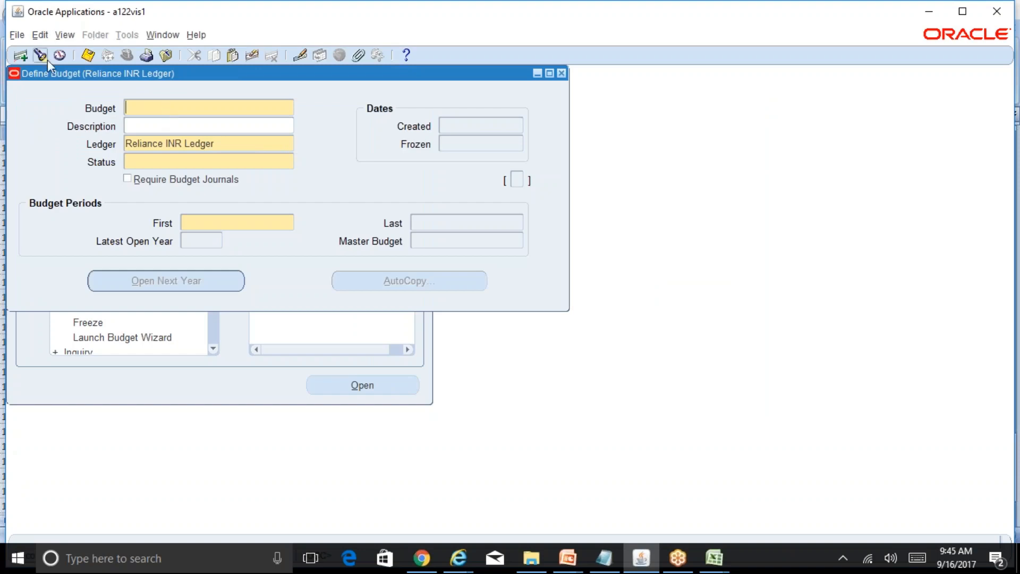
{"action": "key", "text": "alt+e"}
{"action": "key", "text": "l"}
{"action": "key", "text": "f"}
{"action": "key", "text": "F11"}
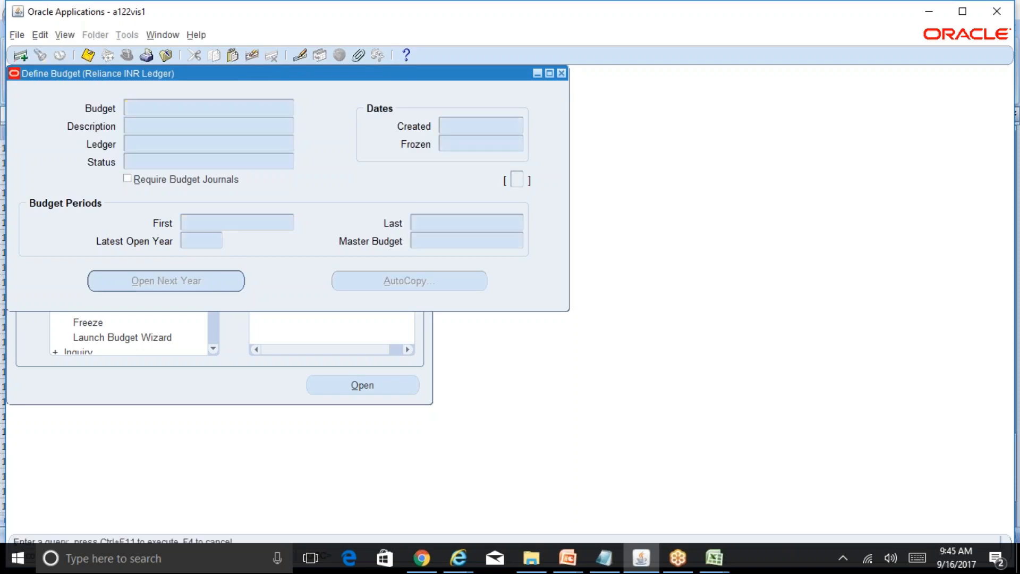
{"action": "key", "text": "ctrl+F11"}
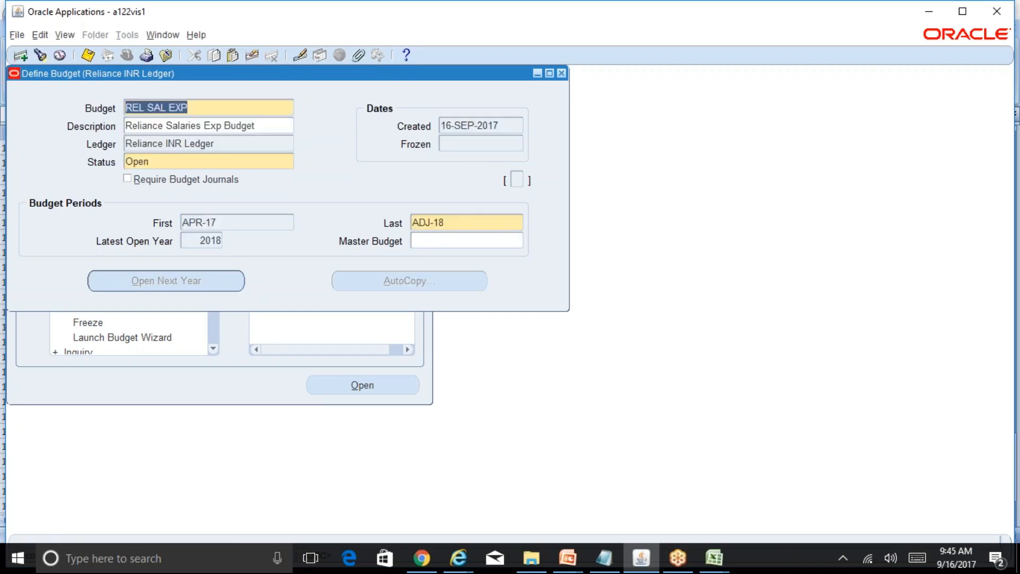
Check the REL SAL EXP budget's ledger, first and last periods, and close the budget form.
{"action": "left_click", "coordinate": [233, 224]}
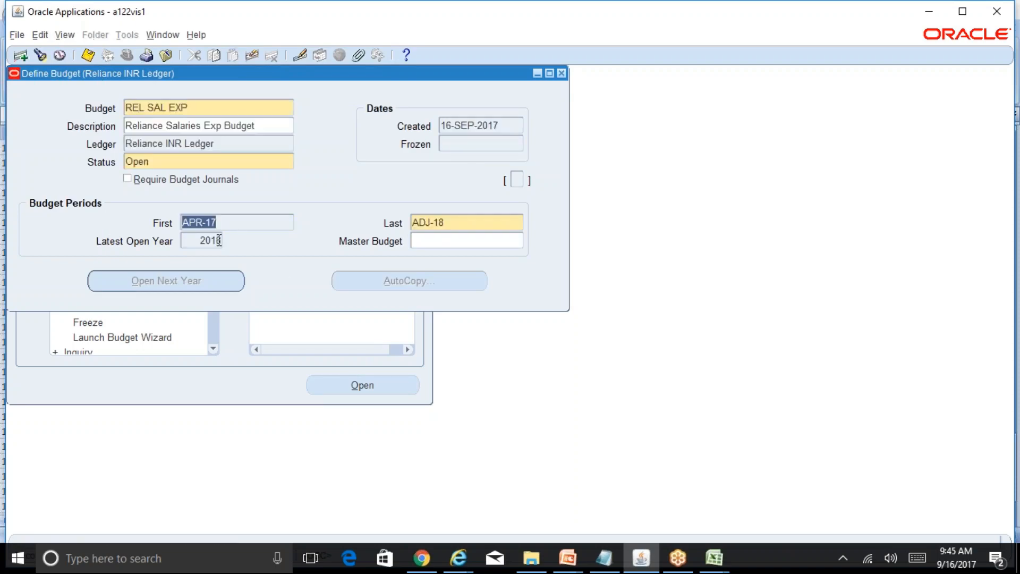
{"action": "left_click", "coordinate": [469, 223]}
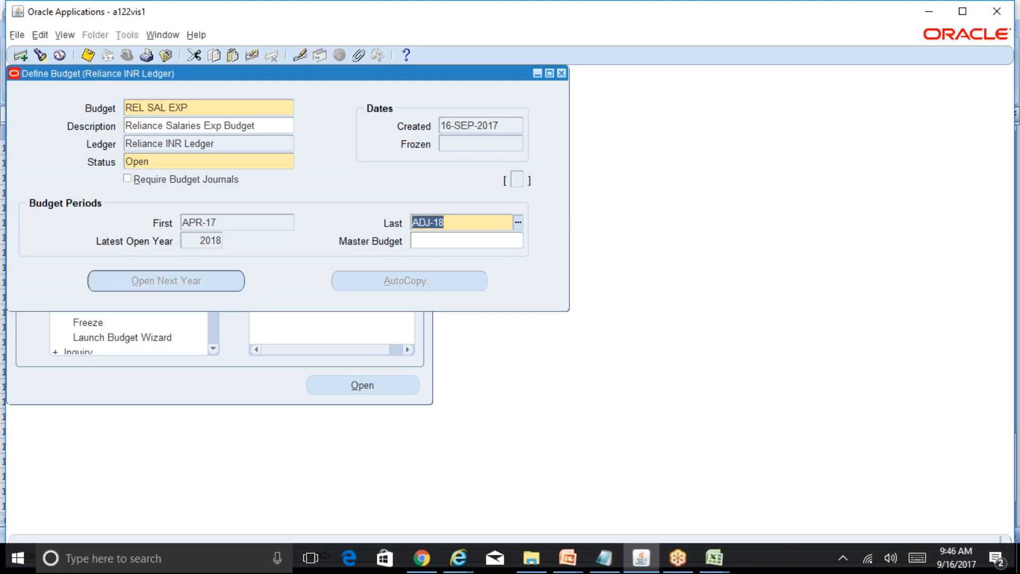
{"action": "key", "text": "Tab"}
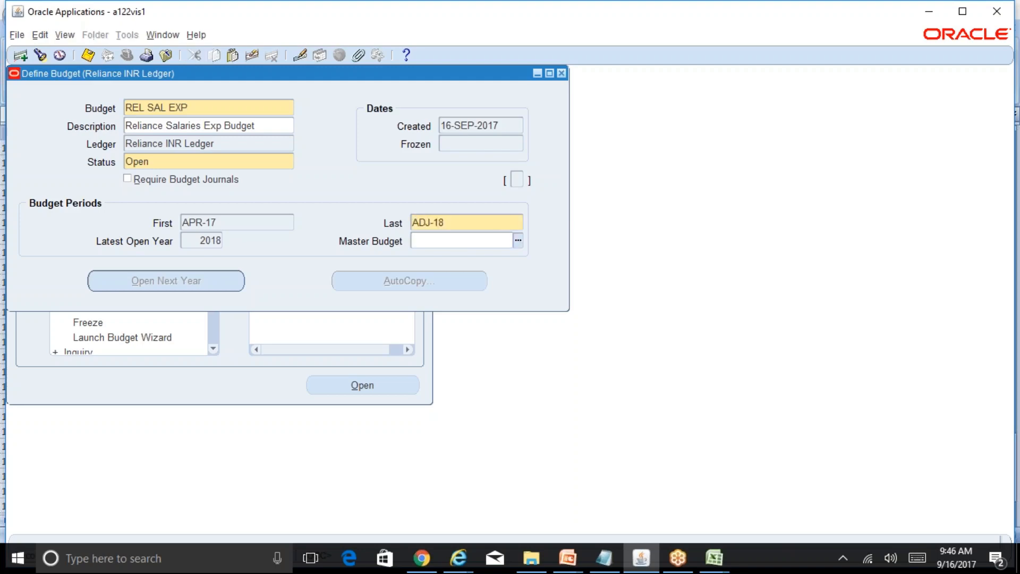
{"action": "key", "text": "shift+Tab"}
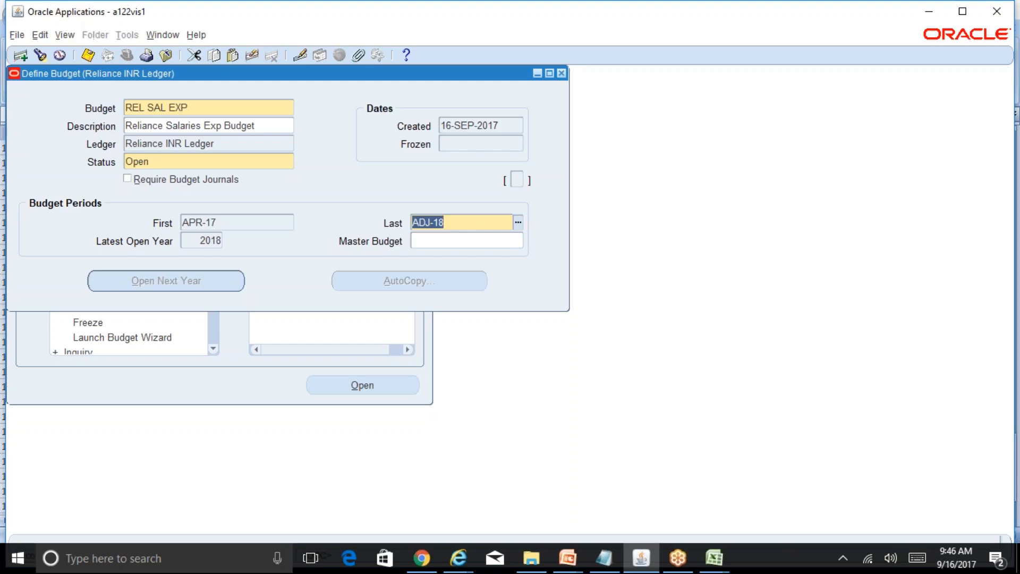
{"action": "left_click", "coordinate": [236, 145]}
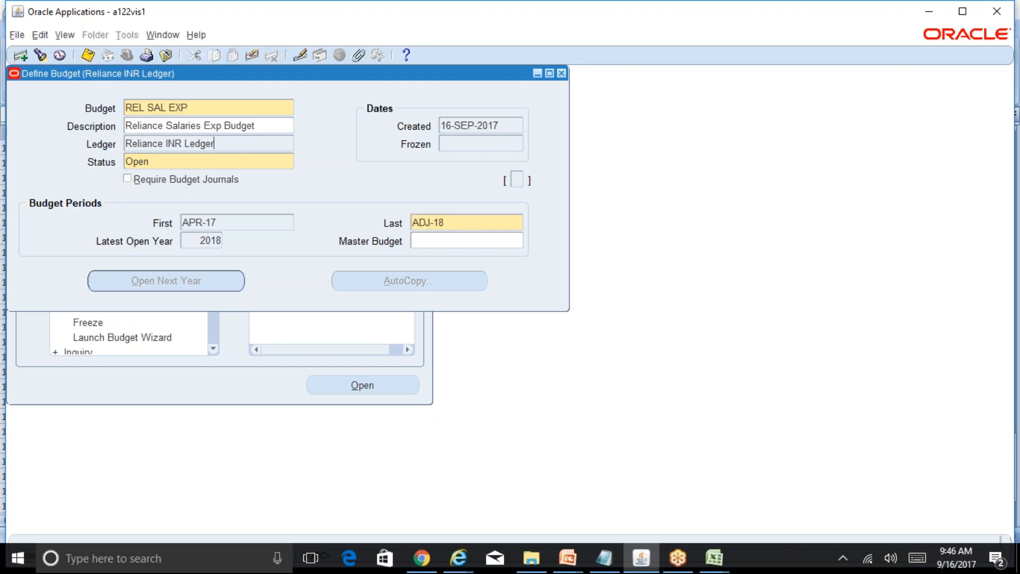
{"action": "left_click", "coordinate": [264, 224]}
{"action": "left_click", "coordinate": [476, 222]}
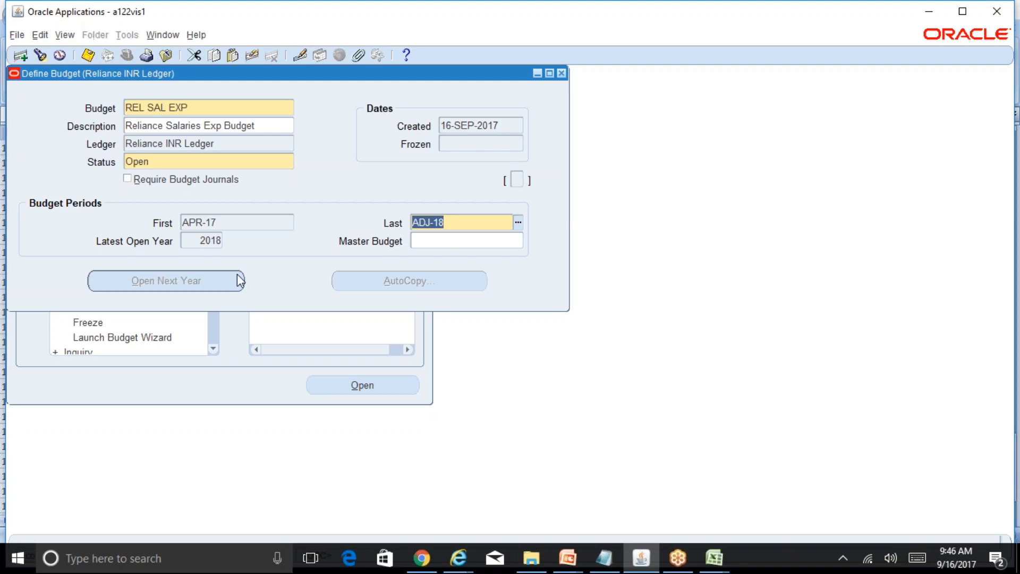
{"action": "left_click", "coordinate": [562, 74]}
{"action": "left_click", "coordinate": [553, 342]}
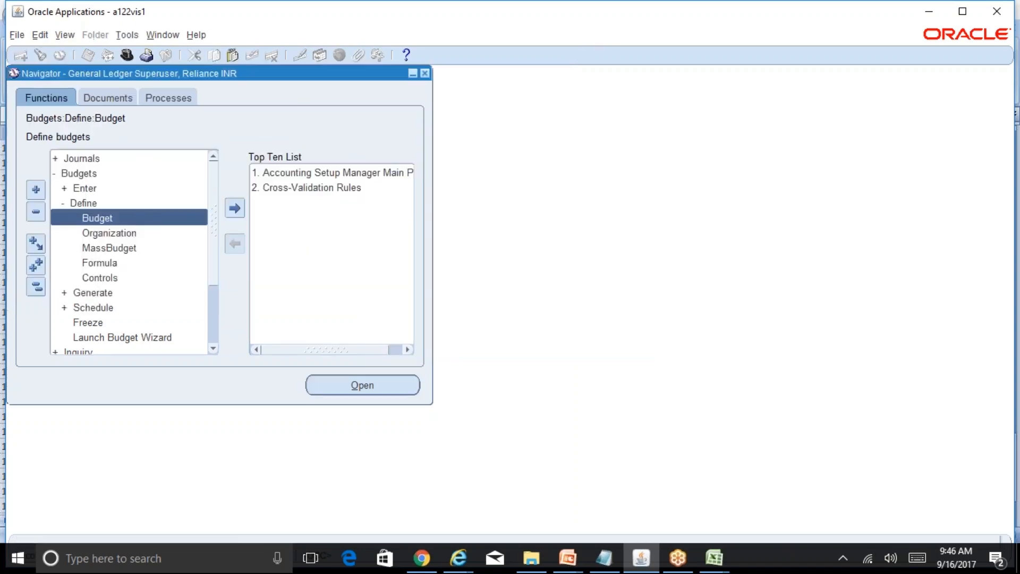
Look up the open accounting periods and encumbrance year of the Reliance INR Ledger under Setup, and close the form.
{"action": "left_click", "coordinate": [35, 287]}
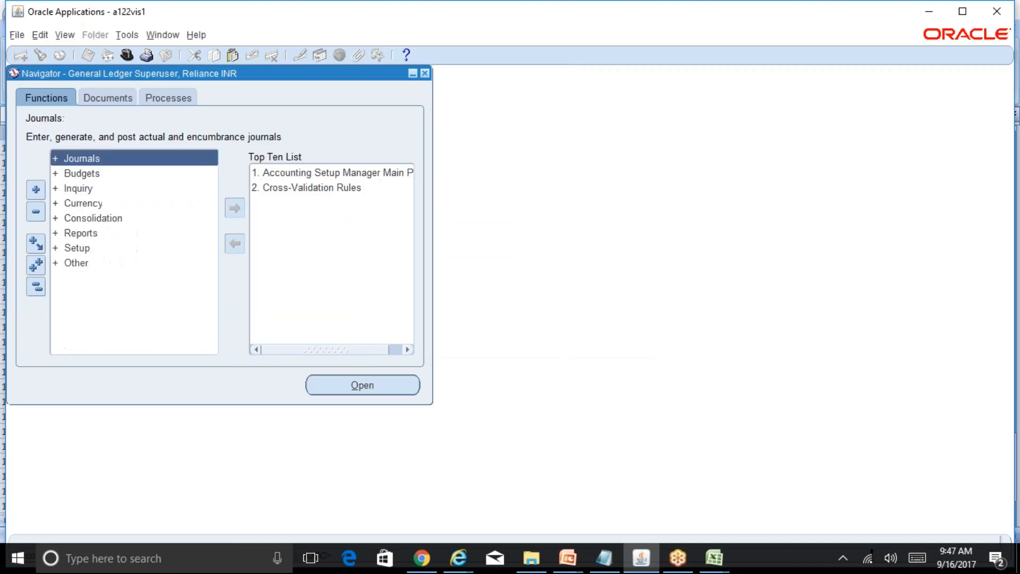
{"action": "double_click", "coordinate": [77, 249]}
{"action": "scroll", "coordinate": [133, 298], "scroll_direction": "down", "scroll_amount": 2}
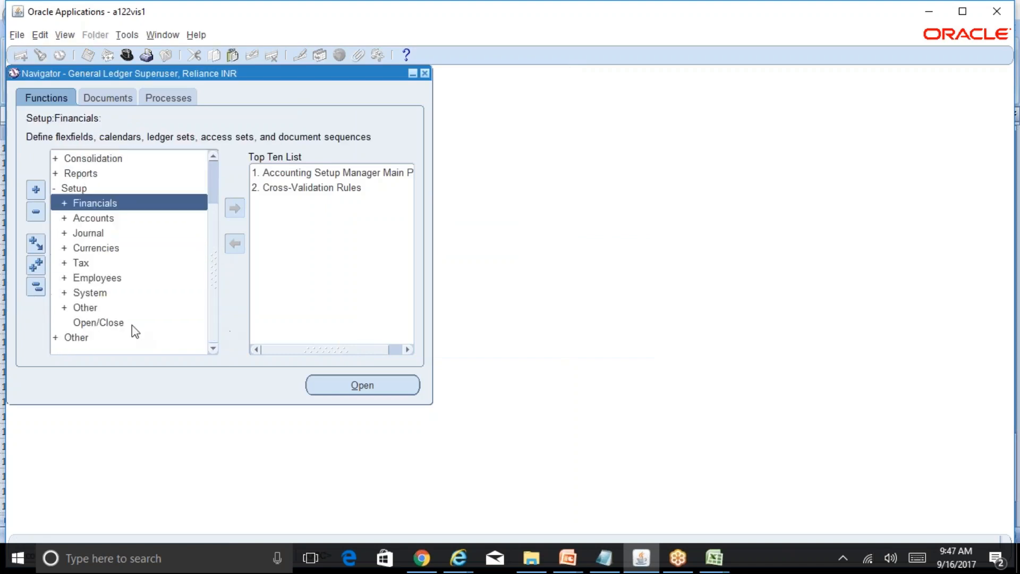
{"action": "double_click", "coordinate": [128, 322]}
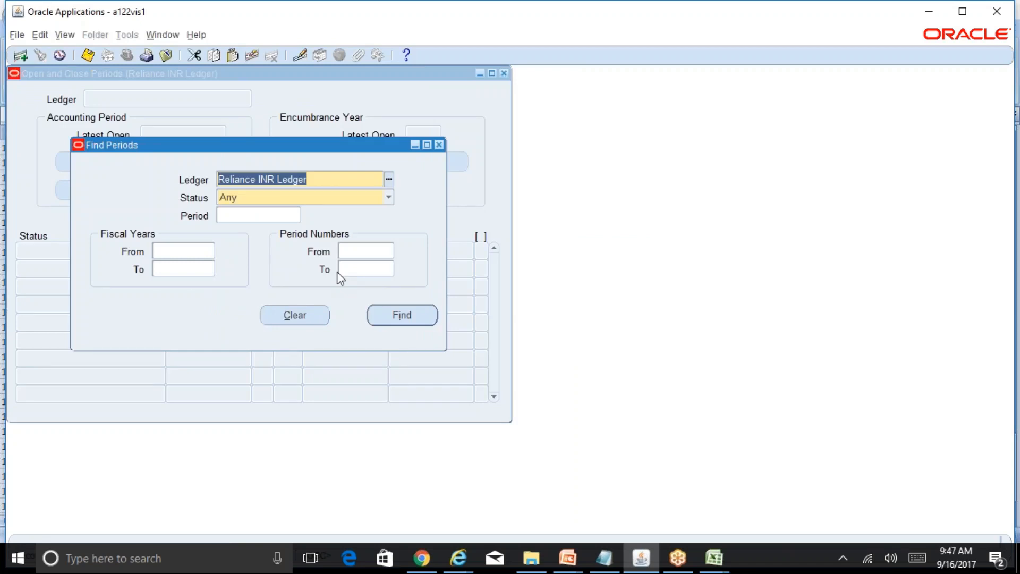
{"action": "left_click", "coordinate": [439, 144]}
{"action": "left_click", "coordinate": [504, 73]}
{"action": "left_click", "coordinate": [392, 319]}
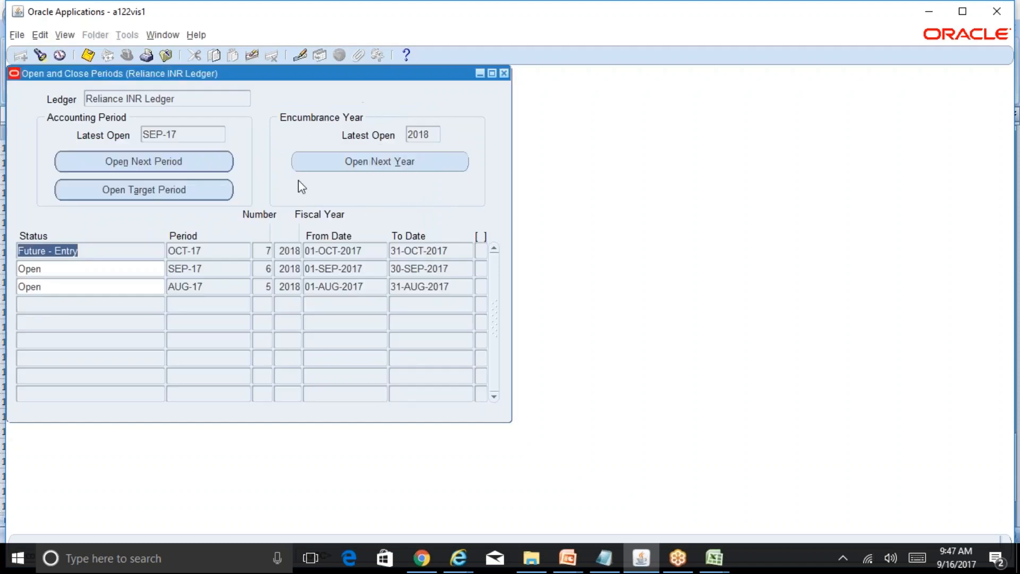
{"action": "left_click", "coordinate": [504, 74]}
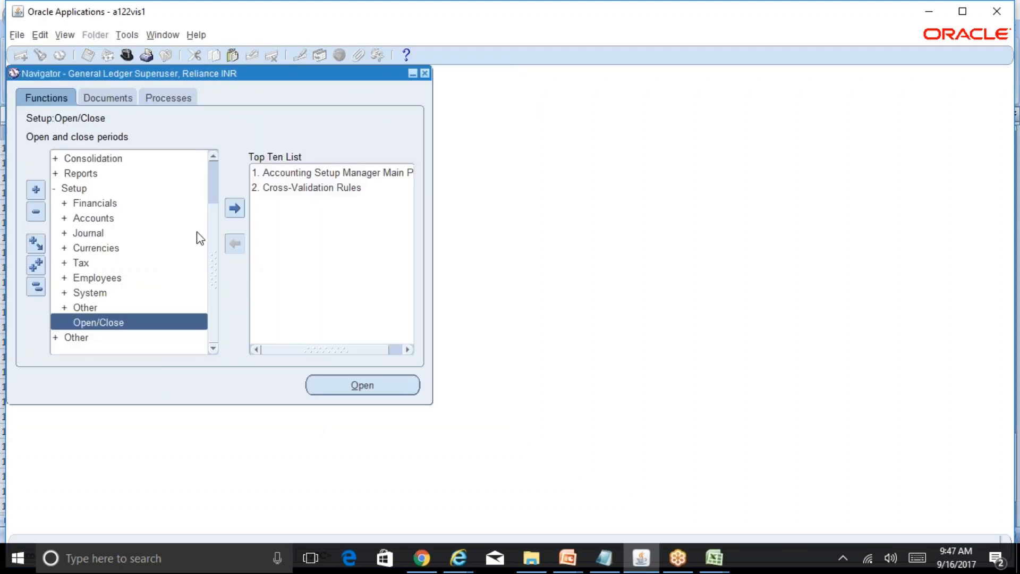
Review the status of the Open Budget Year request in the concurrent requests list and close it.
{"action": "key", "text": "alt+v"}
{"action": "key", "text": "r"}
{"action": "key", "text": "alt+i"}
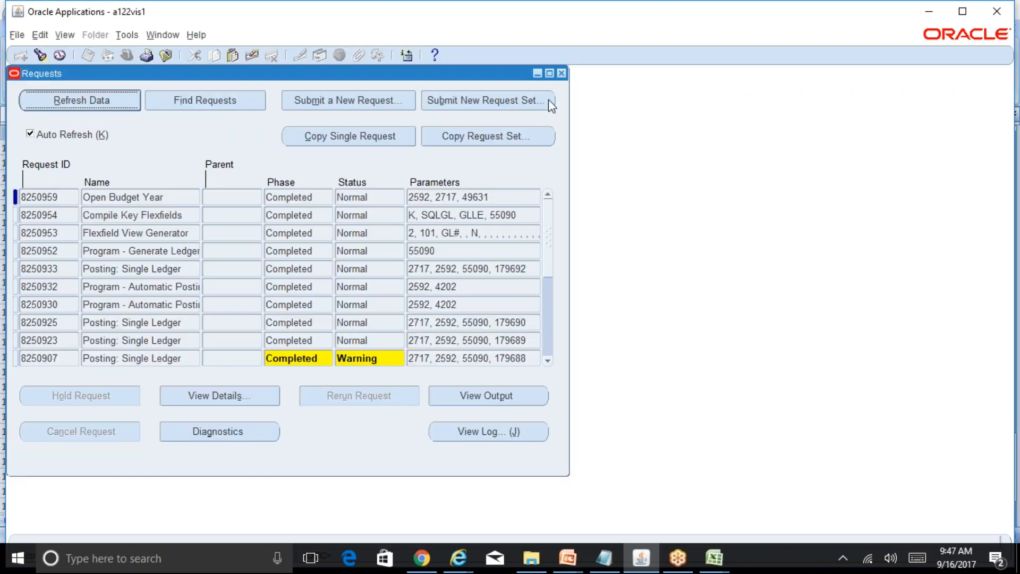
{"action": "left_click", "coordinate": [561, 73]}
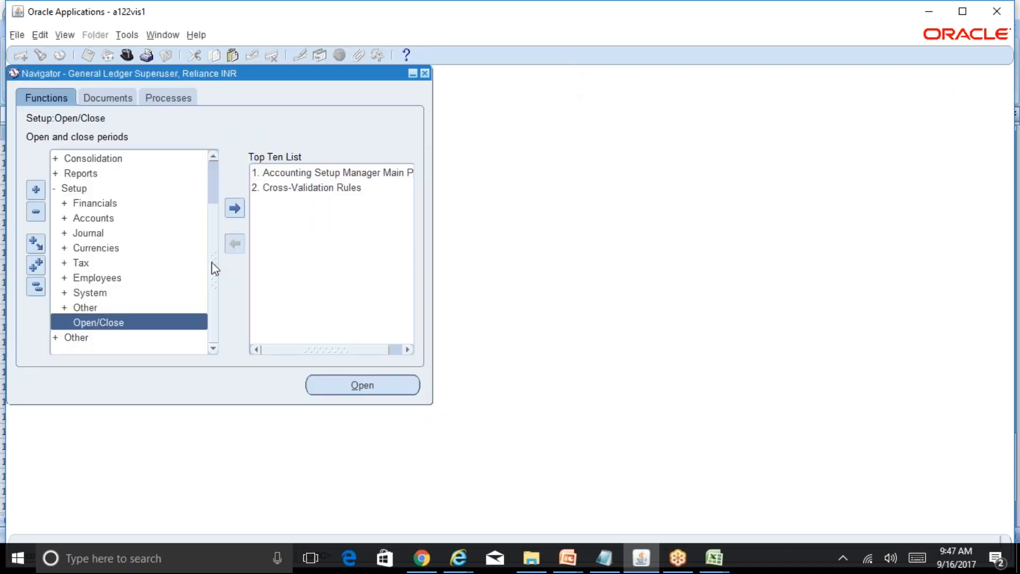
Open the Define Budget Organization form and move it clear of the navigator.
{"action": "scroll", "coordinate": [213, 255], "scroll_direction": "up", "scroll_amount": 2}
{"action": "left_click", "coordinate": [90, 173]}
{"action": "double_click", "coordinate": [90, 174]}
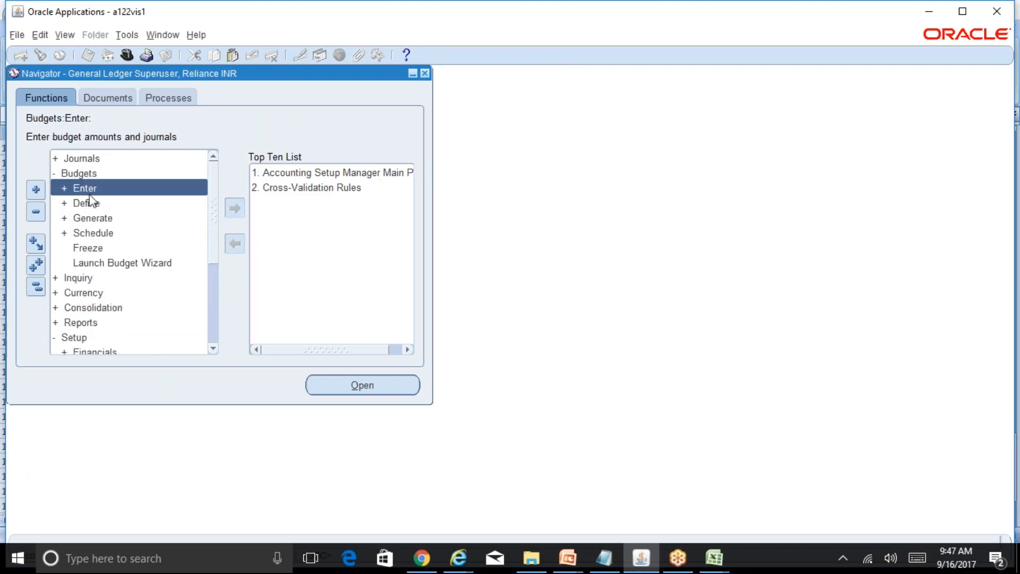
{"action": "left_click", "coordinate": [98, 203]}
{"action": "double_click", "coordinate": [99, 203]}
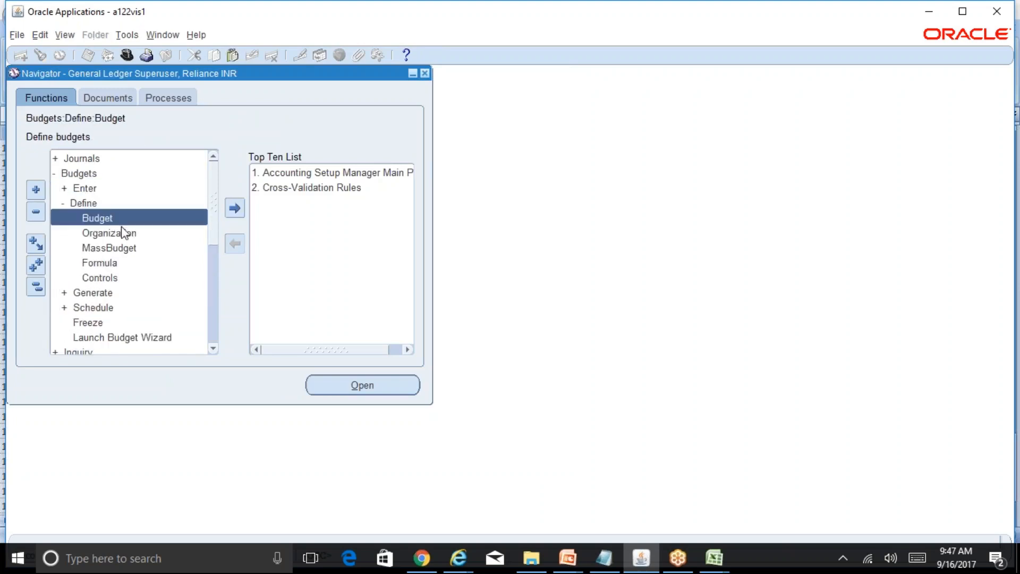
{"action": "double_click", "coordinate": [109, 233]}
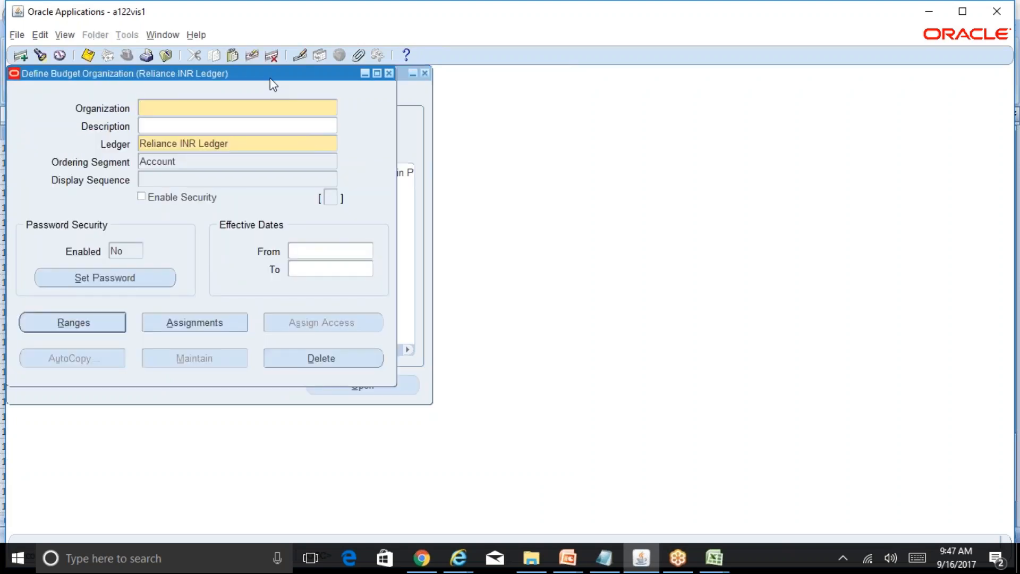
{"action": "left_click_drag", "start_coordinate": [269, 78], "coordinate": [591, 128]}
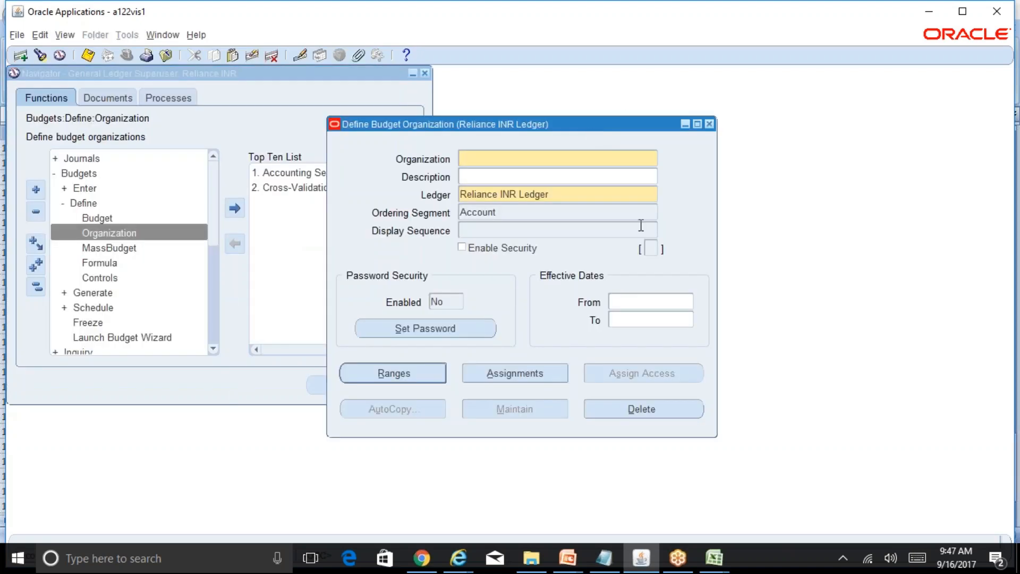
Name the new budget organization Rel Budg Organization.
{"action": "type", "text": "r"}
{"action": "key", "text": "BackSpace"}
{"action": "type", "text": "Rel Budg Organiat"}
{"action": "key", "text": "BackSpace"}
{"action": "type", "text": "zatio0"}
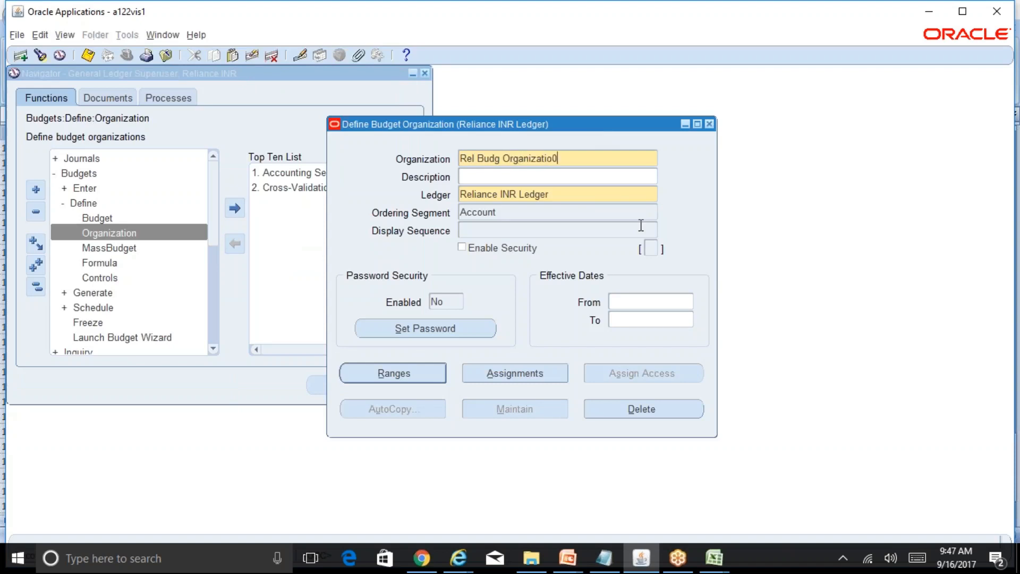
{"action": "key", "text": "BackSpace"}
{"action": "type", "text": "n"}
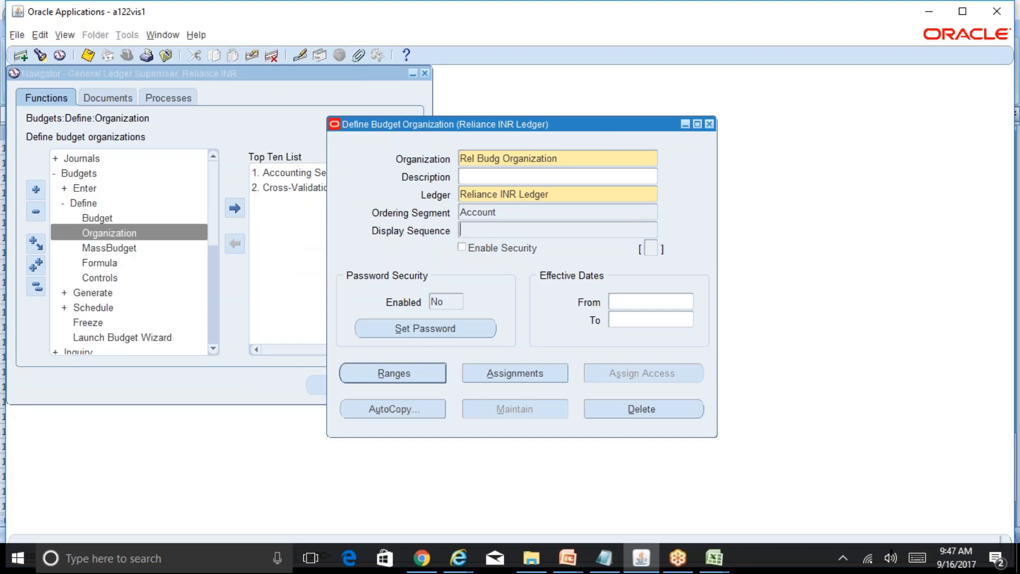
Set the display sequence to 1 through 6 for Company, Department, Account, Sub Account, Product and Intercompany.
{"action": "left_click", "coordinate": [502, 232]}
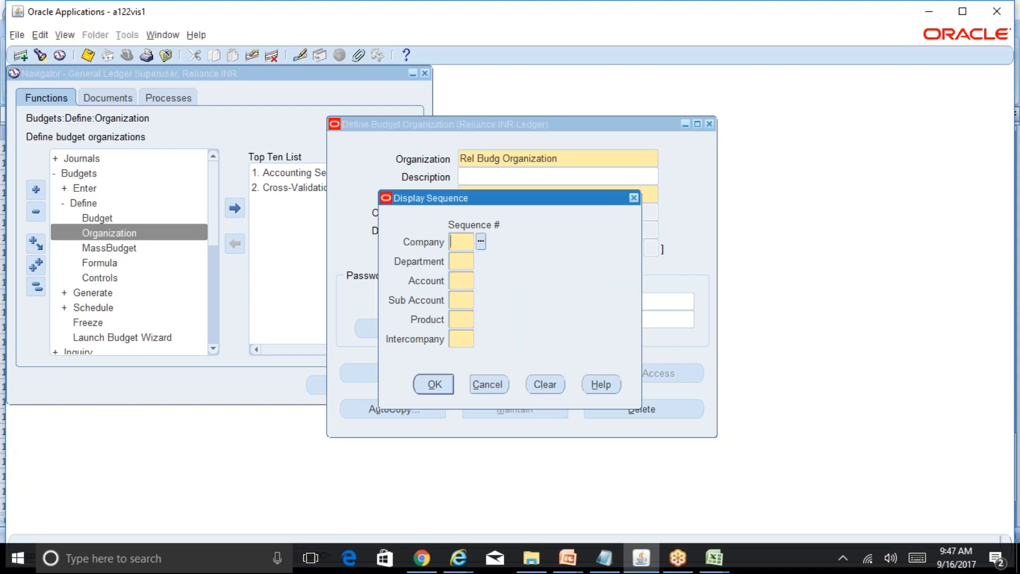
{"action": "type", "text": "1"}
{"action": "key", "text": "Tab"}
{"action": "type", "text": "2"}
{"action": "key", "text": "Tab"}
{"action": "type", "text": "3"}
{"action": "key", "text": "Tab"}
{"action": "type", "text": "4"}
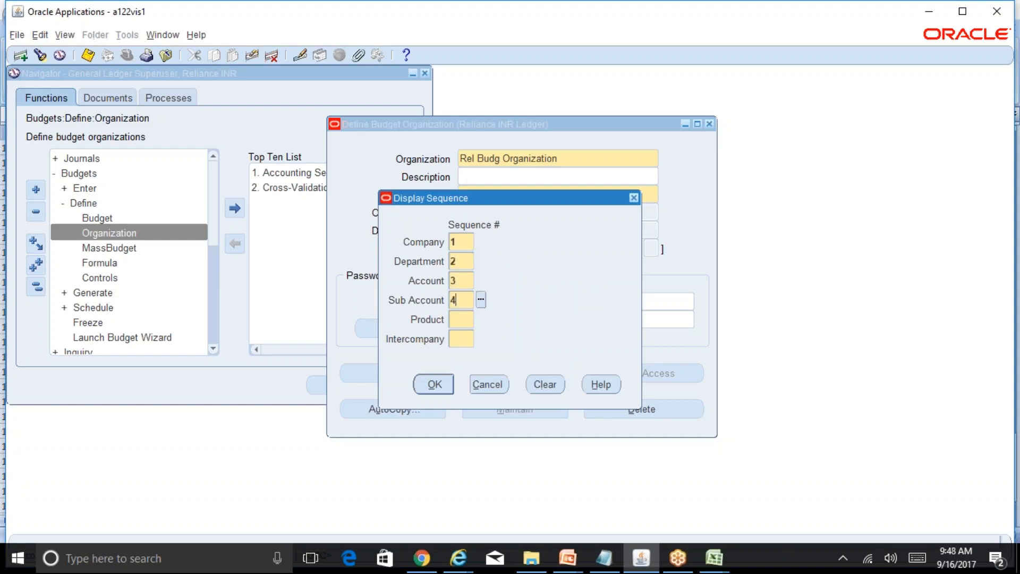
{"action": "key", "text": "Tab"}
{"action": "type", "text": "5"}
{"action": "key", "text": "Tab"}
{"action": "type", "text": "6"}
{"action": "left_click", "coordinate": [437, 388]}
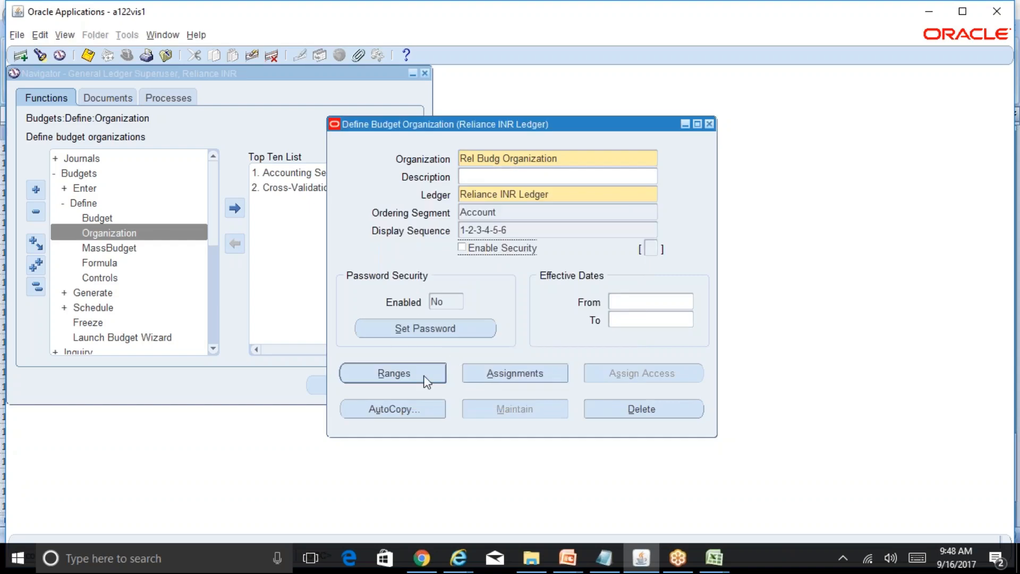
Open the organization's account ranges and start line 1 with Company 01 as both low and high value.
{"action": "left_click", "coordinate": [415, 379]}
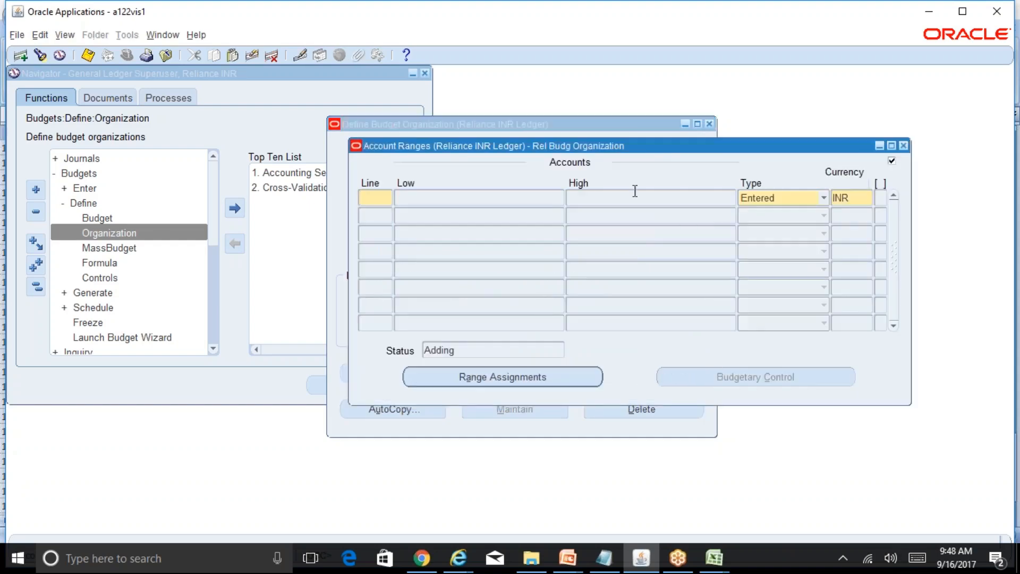
{"action": "left_click_drag", "start_coordinate": [684, 152], "coordinate": [818, 258]}
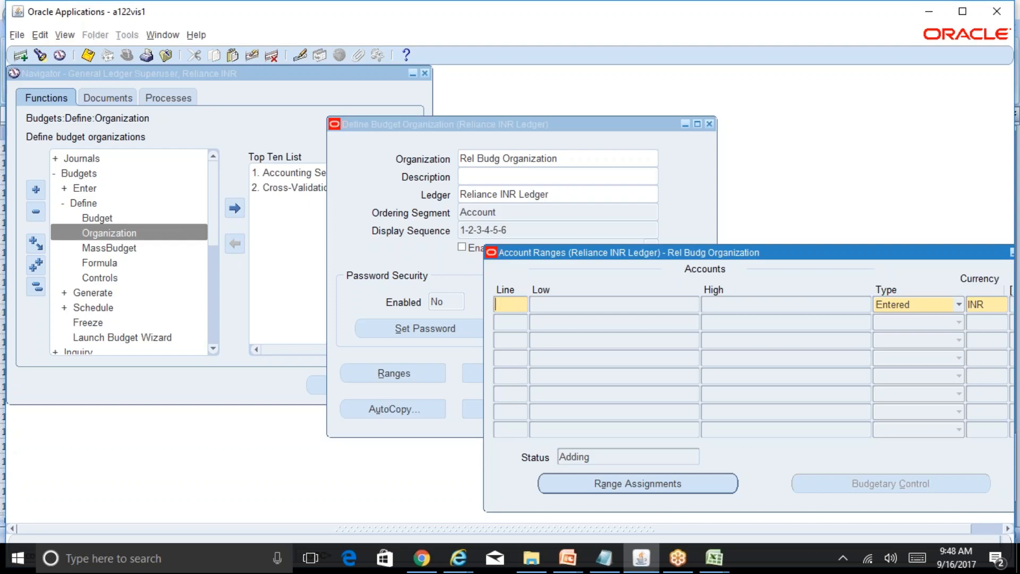
{"action": "type", "text": "1"}
{"action": "key", "text": "Tab"}
{"action": "type", "text": "01"}
{"action": "key", "text": "Tab"}
{"action": "type", "text": "01"}
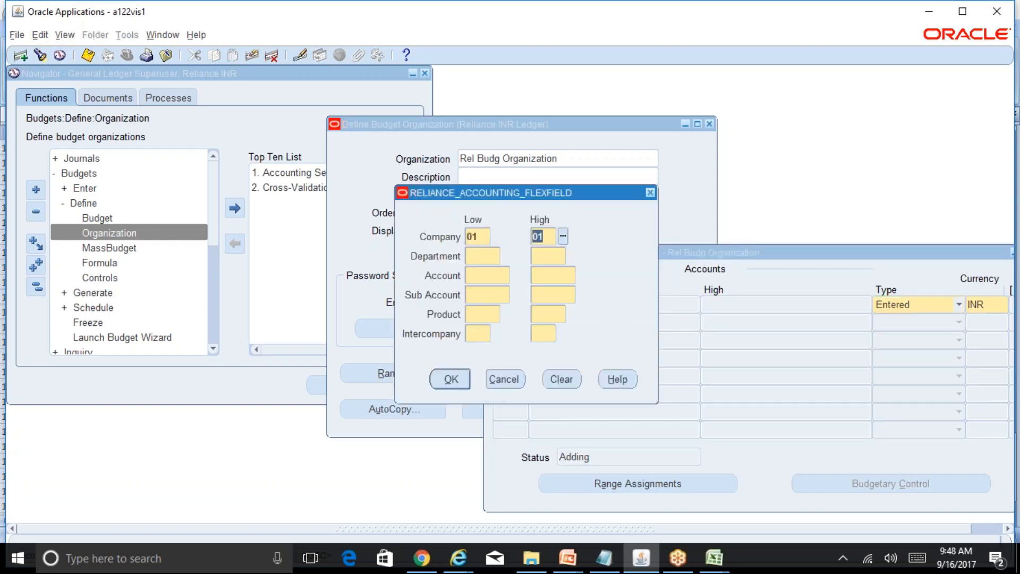
Set the range's Department from 000 to ZZZ and its Account to 5800 for both low and high.
{"action": "key", "text": "Tab"}
{"action": "type", "text": "000"}
{"action": "key", "text": "Tab"}
{"action": "type", "text": "ZZZ"}
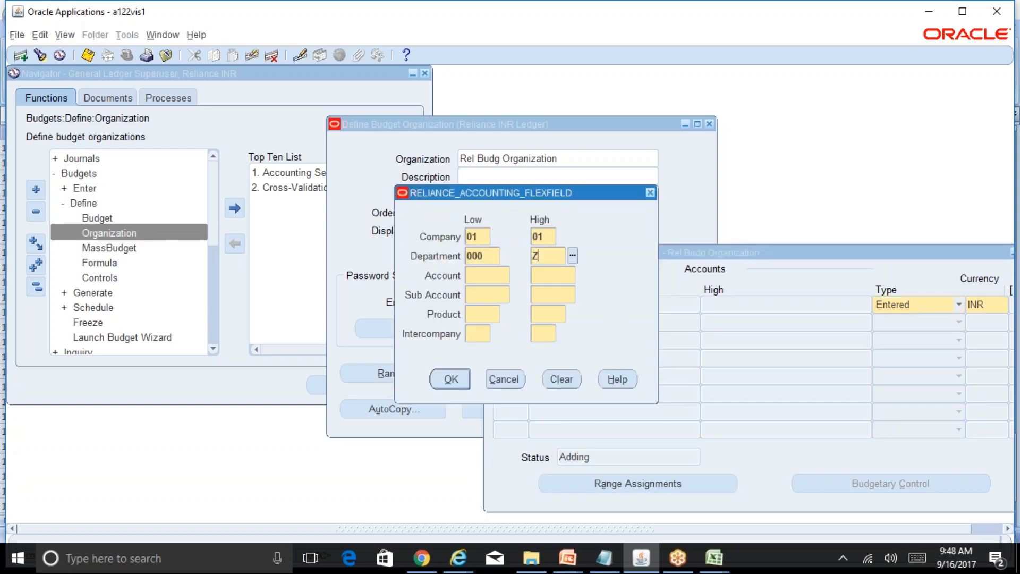
{"action": "key", "text": "Tab"}
{"action": "type", "text": "5800"}
{"action": "key", "text": "Tab"}
Set the range's Sub Account from 0000 to ZZZZ and its Product from 000 to ZZZ.
{"action": "key", "text": "Tab"}
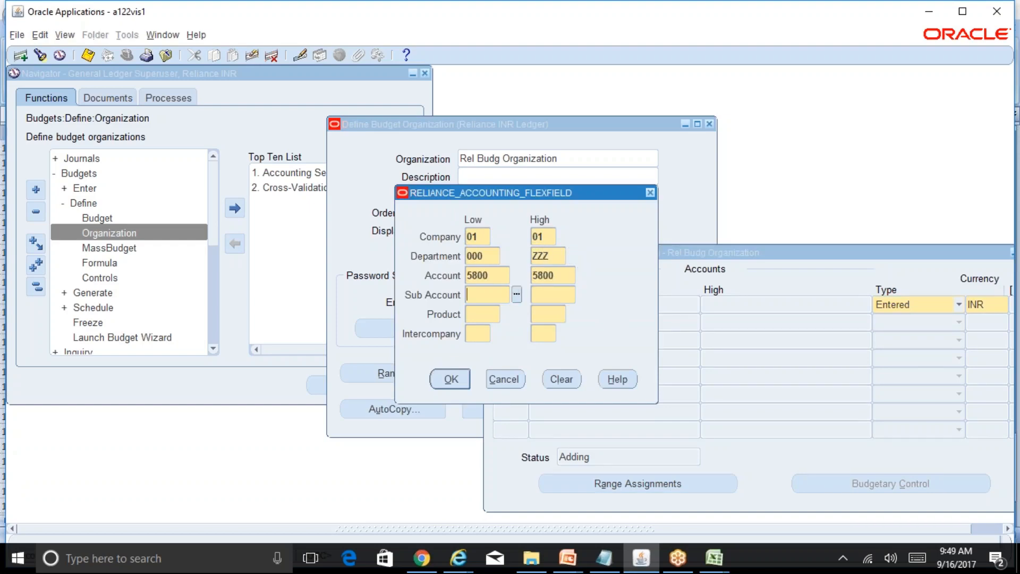
{"action": "type", "text": "0000"}
{"action": "key", "text": "Tab"}
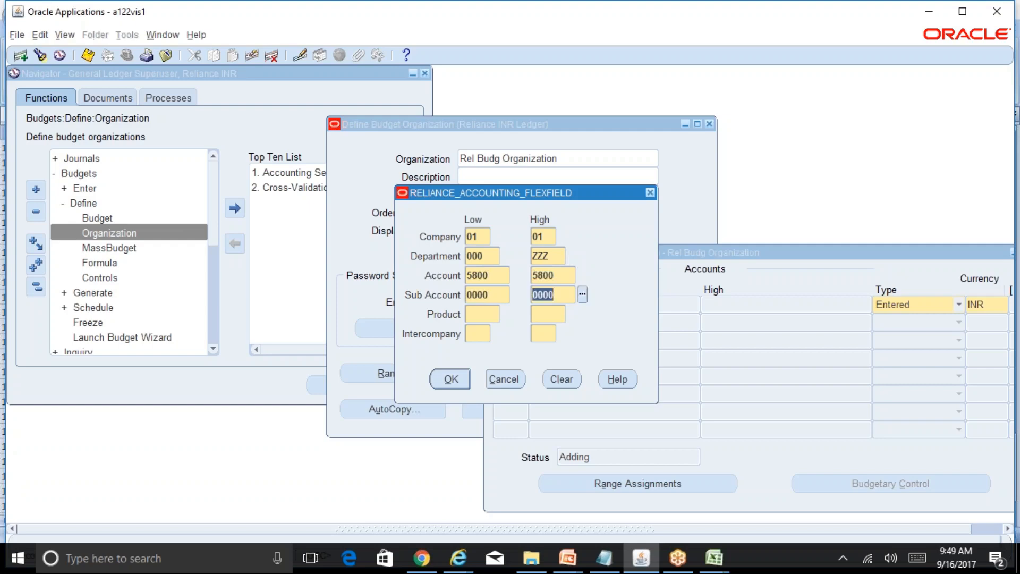
{"action": "type", "text": "ZZZZ"}
{"action": "key", "text": "Tab"}
{"action": "type", "text": "000"}
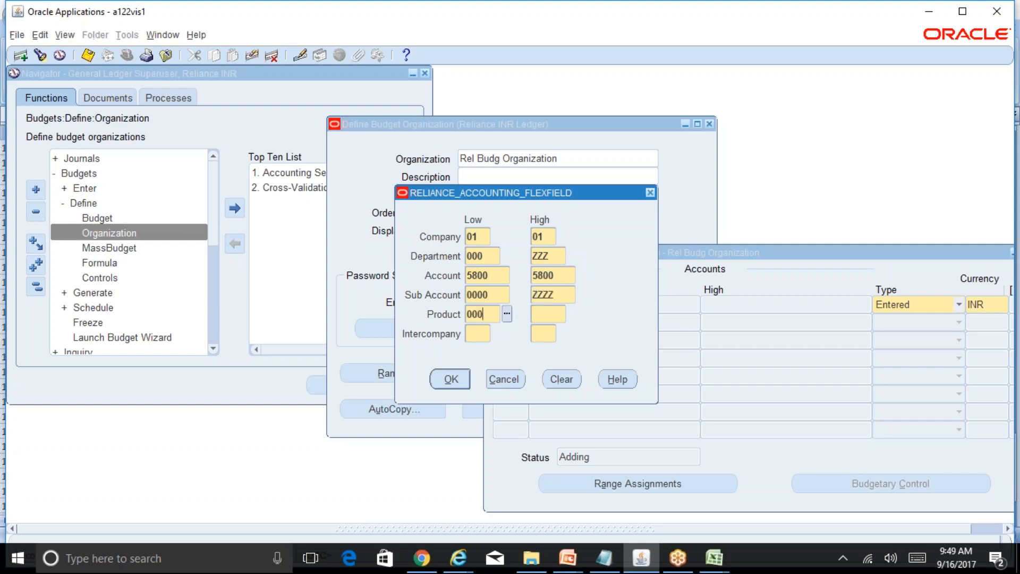
Set the range's Intercompany from 00 to ZZ, accept the account range and save it.
{"action": "key", "text": "Tab"}
{"action": "type", "text": "ZZZ"}
{"action": "key", "text": "Tab"}
{"action": "type", "text": "00"}
{"action": "key", "text": "Tab"}
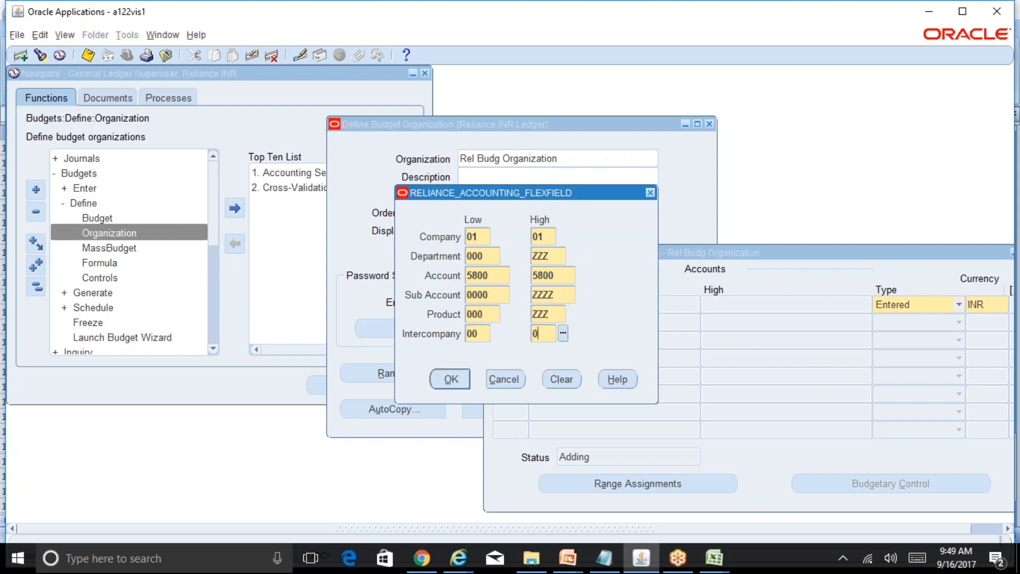
{"action": "type", "text": "ZZ"}
{"action": "key", "text": "Tab"}
{"action": "left_click", "coordinate": [459, 378]}
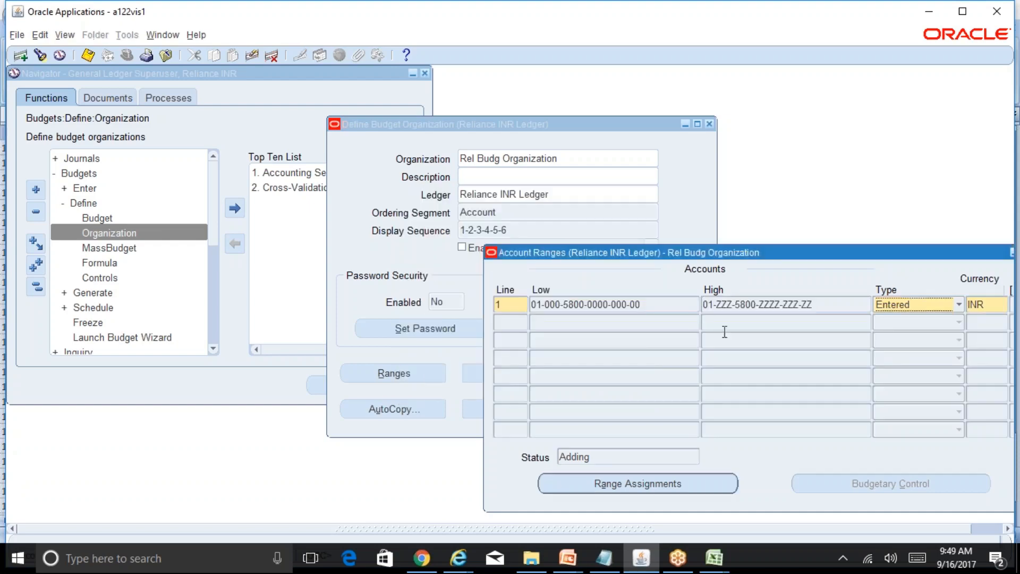
{"action": "key", "text": "ctrl+s"}
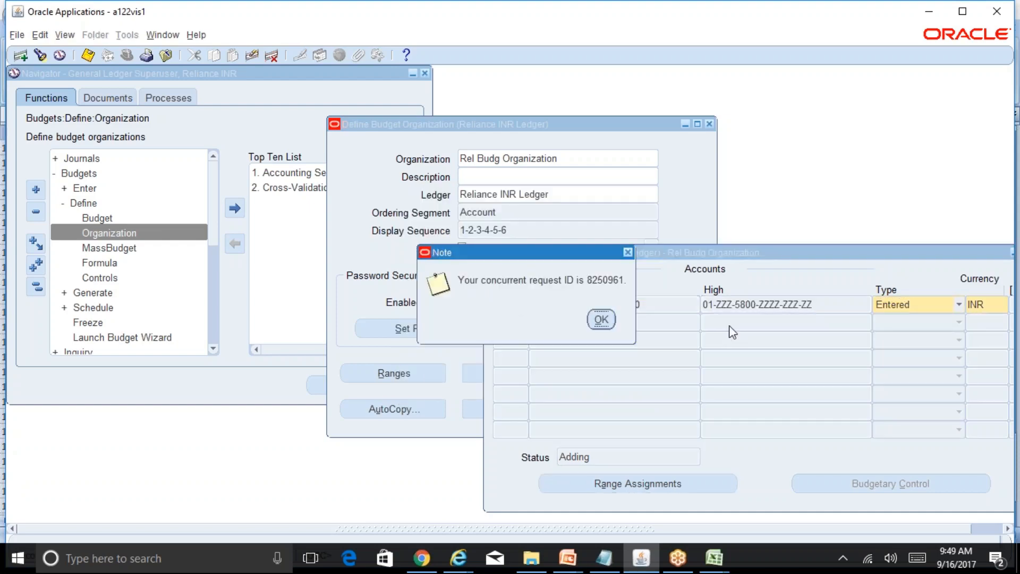
Acknowledge the submitted request and list all own concurrent requests from the past 7 days.
{"action": "left_click", "coordinate": [602, 320]}
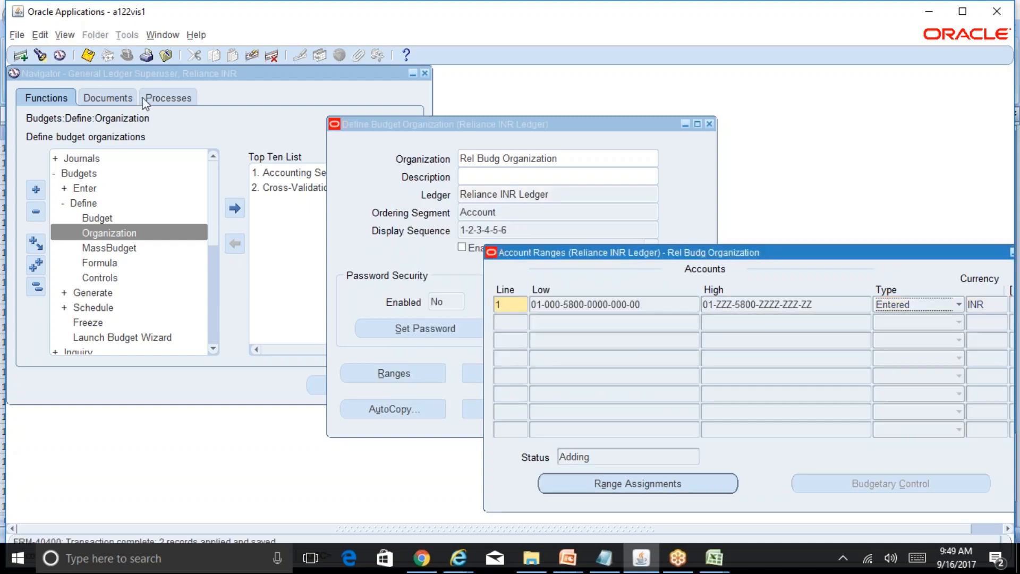
{"action": "left_click", "coordinate": [65, 36]}
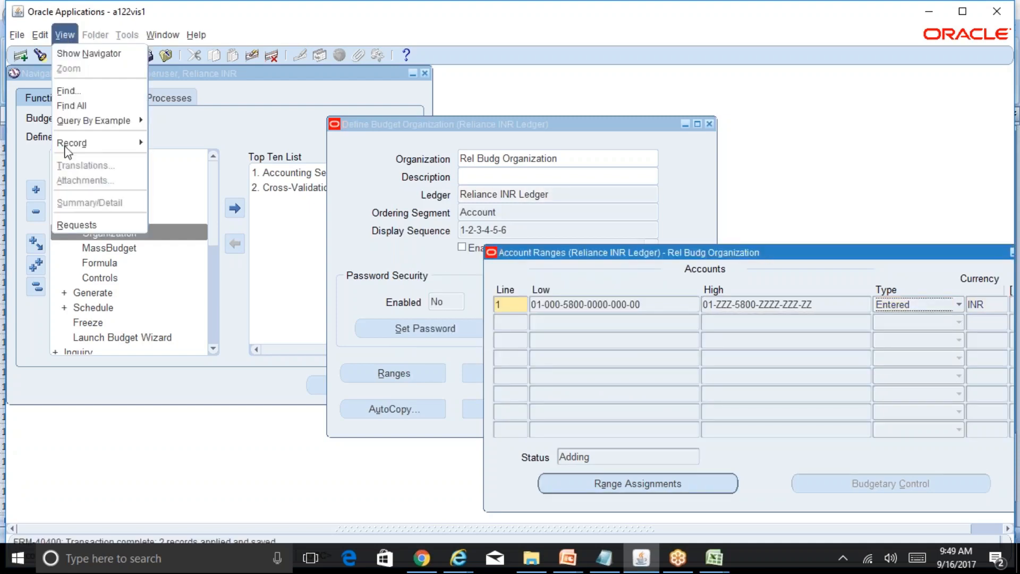
{"action": "left_click", "coordinate": [85, 225]}
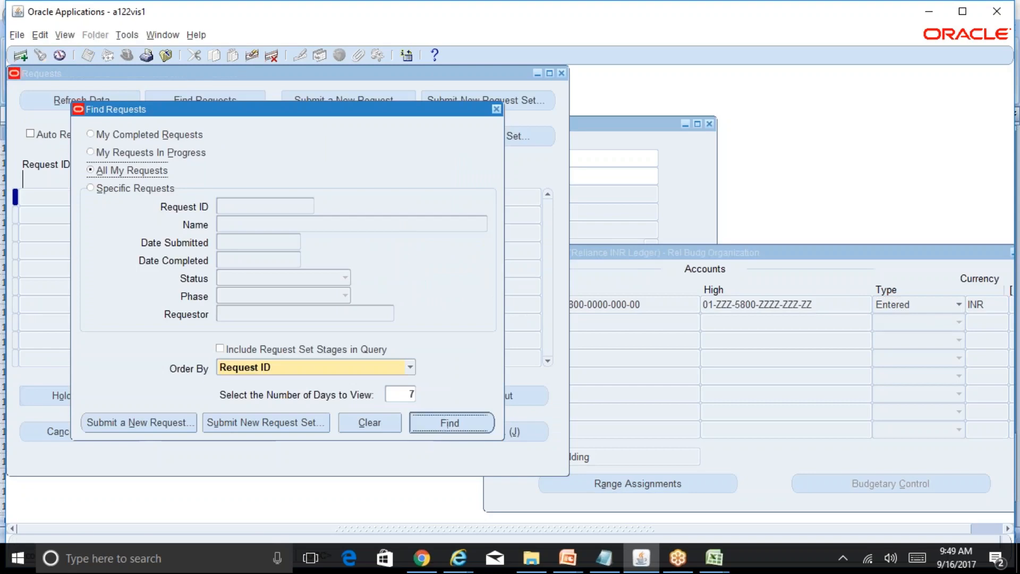
{"action": "left_click", "coordinate": [444, 424]}
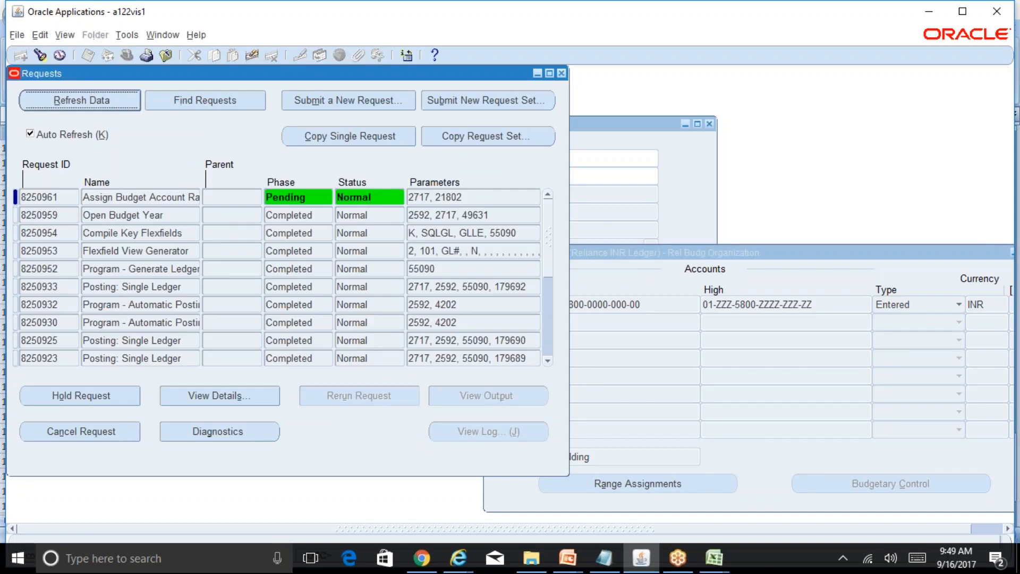
Review the low and high segment values of account range line 1 and leave them without changes.
{"action": "left_click", "coordinate": [674, 288]}
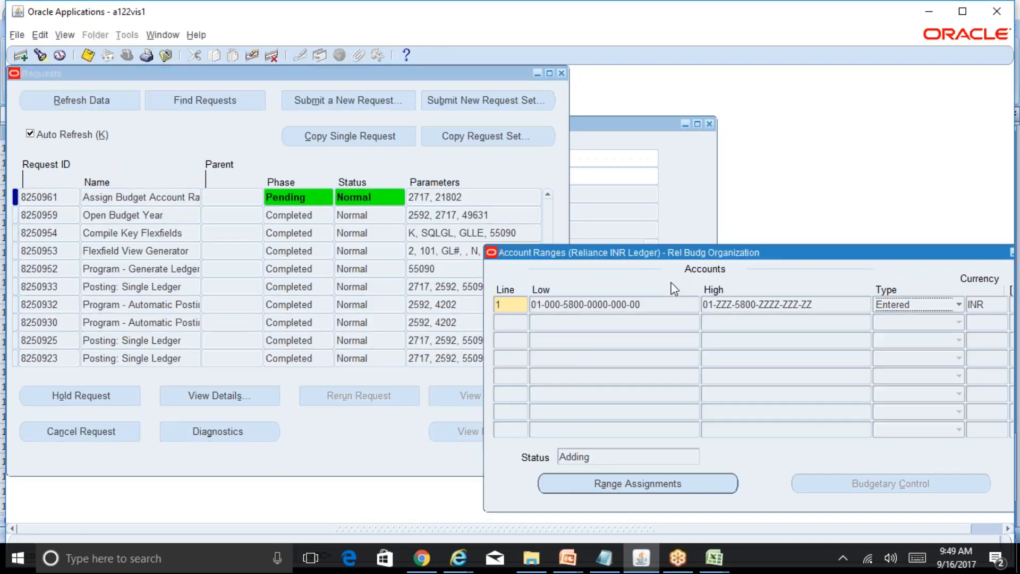
{"action": "left_click", "coordinate": [654, 305]}
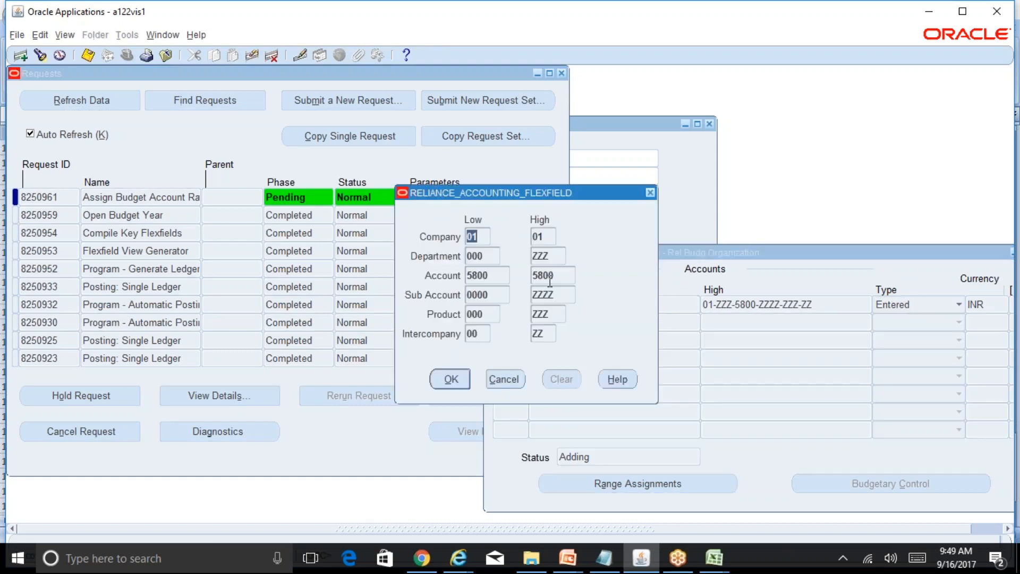
{"action": "left_click", "coordinate": [504, 379]}
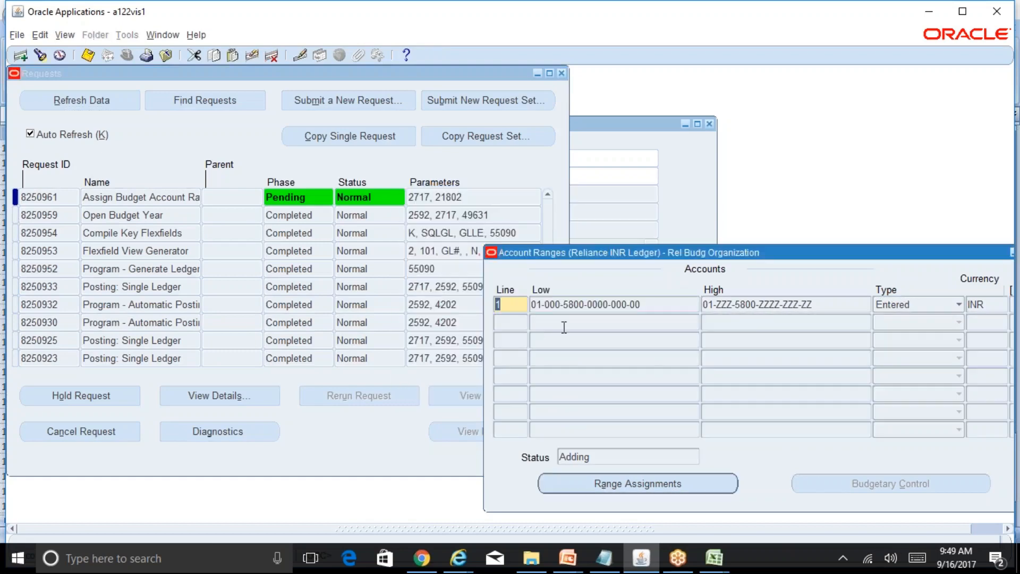
{"action": "left_click", "coordinate": [523, 321]}
{"action": "type", "text": "2"}
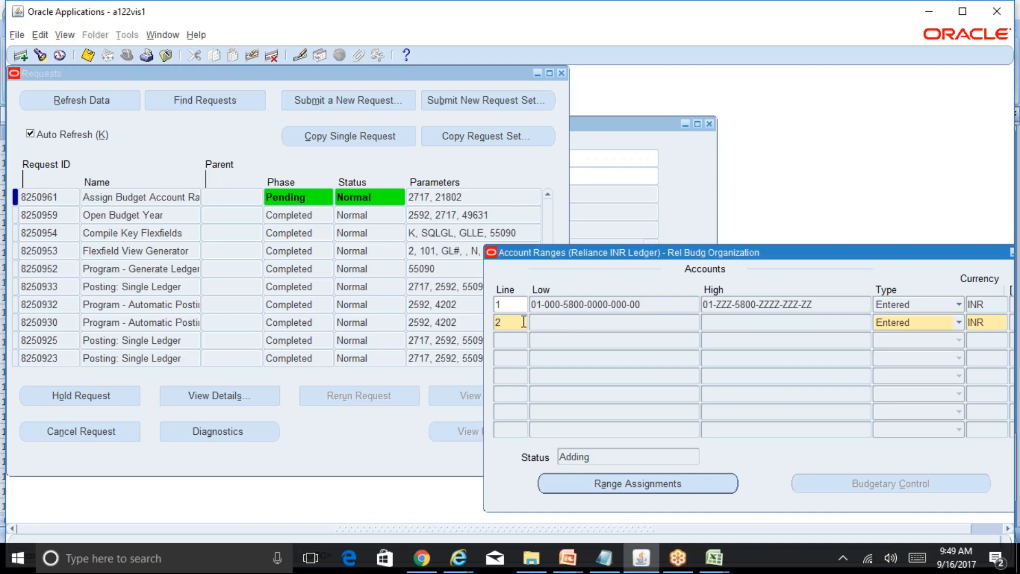
{"action": "left_click", "coordinate": [569, 323]}
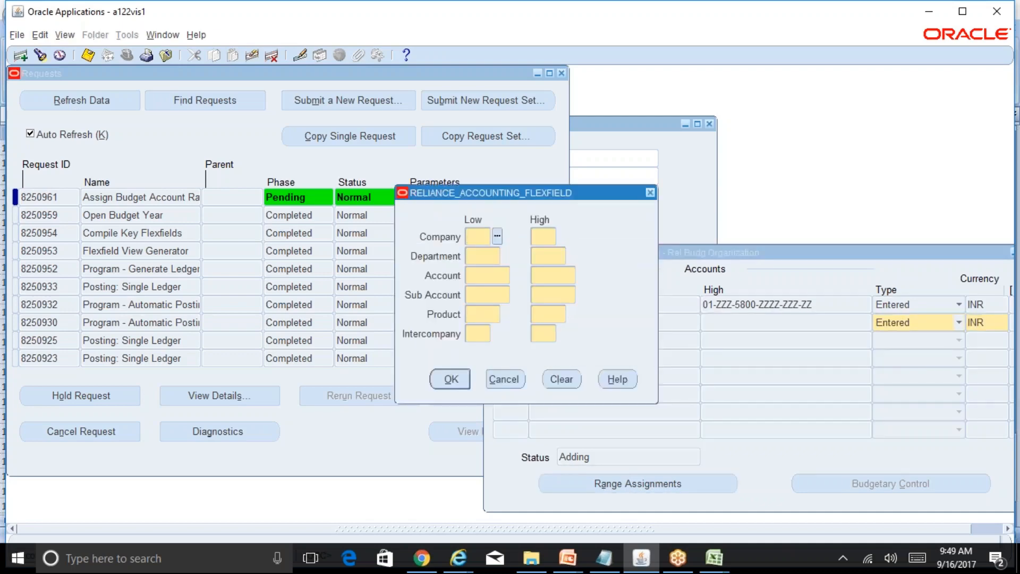
{"action": "type", "text": "01"}
{"action": "key", "text": "Tab"}
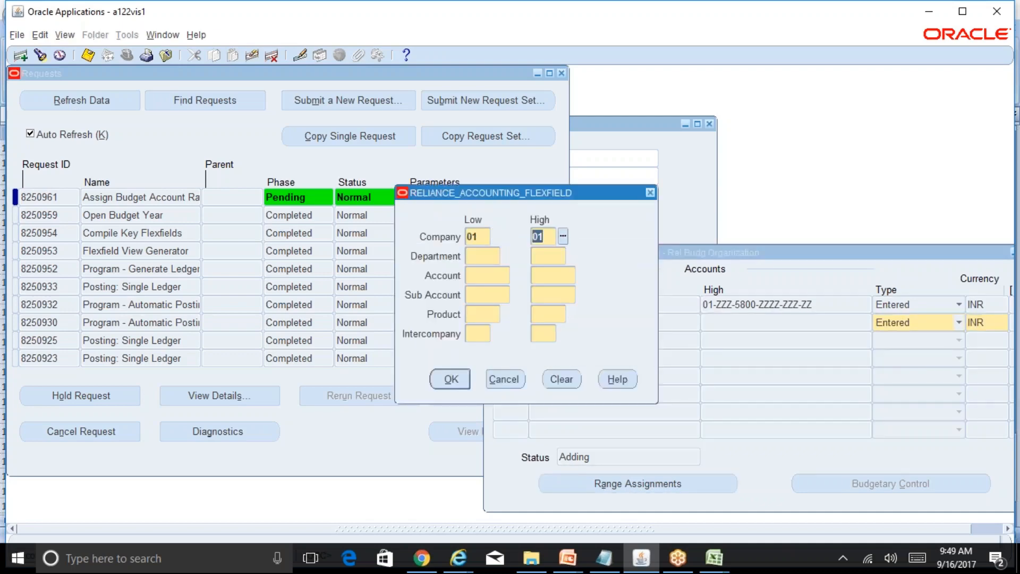
{"action": "key", "text": "Tab"}
{"action": "type", "text": "000"}
{"action": "key", "text": "Tab"}
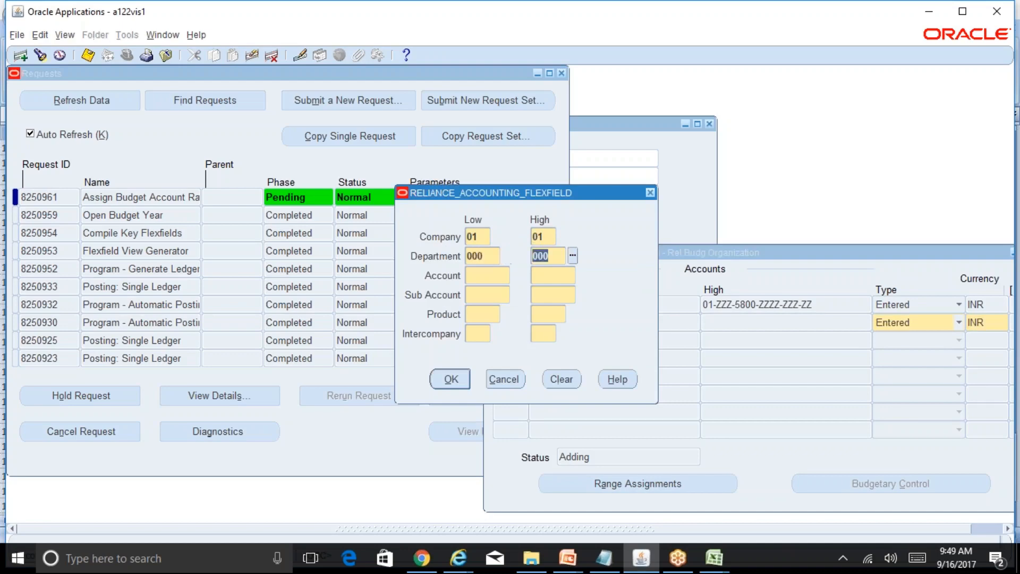
{"action": "type", "text": "ZZZ"}
{"action": "key", "text": "Tab"}
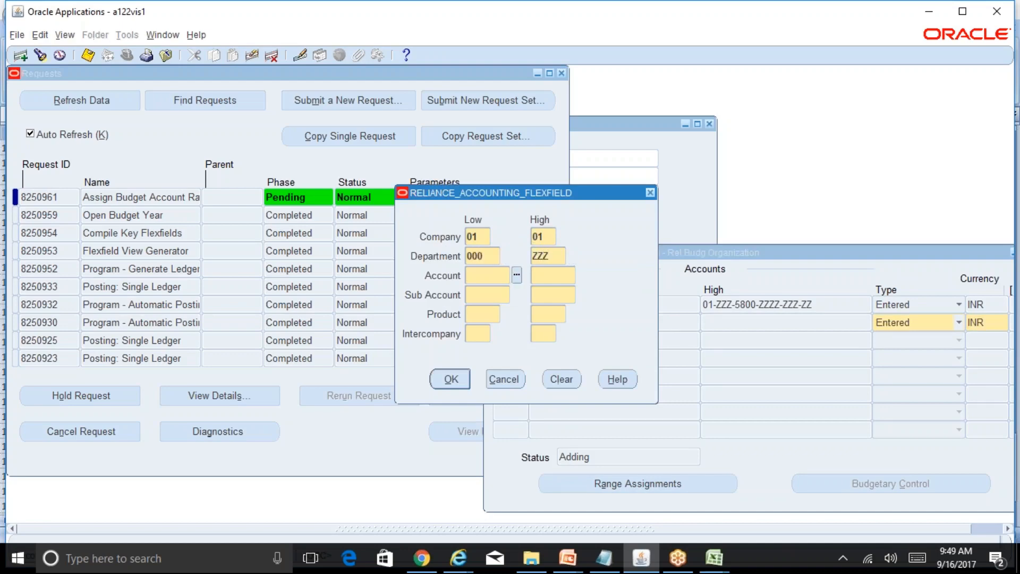
{"action": "type", "text": "000"}
{"action": "left_click", "coordinate": [513, 381]}
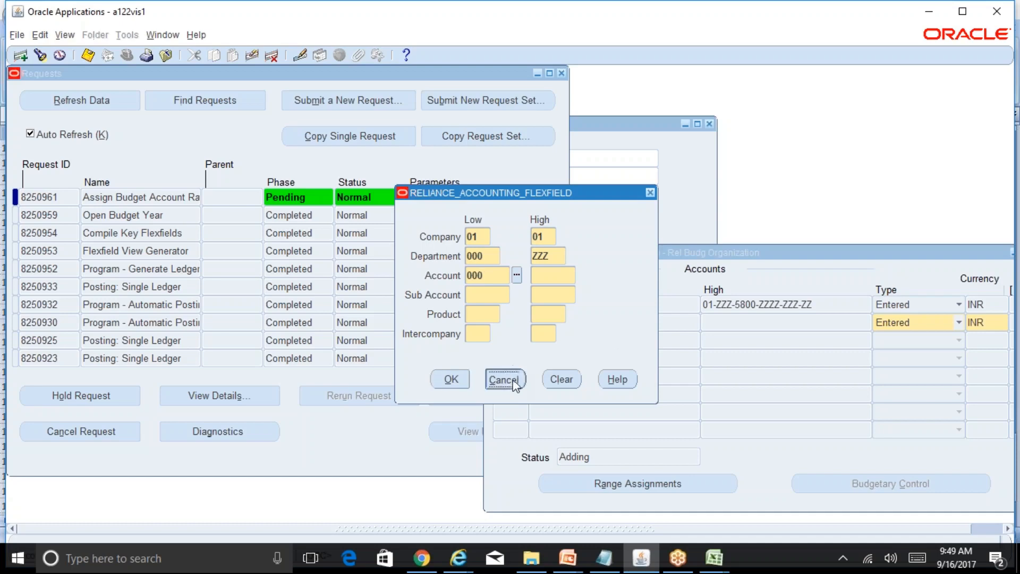
Return to account range line 1, then refresh the concurrent requests and close the request list.
{"action": "left_click", "coordinate": [504, 304]}
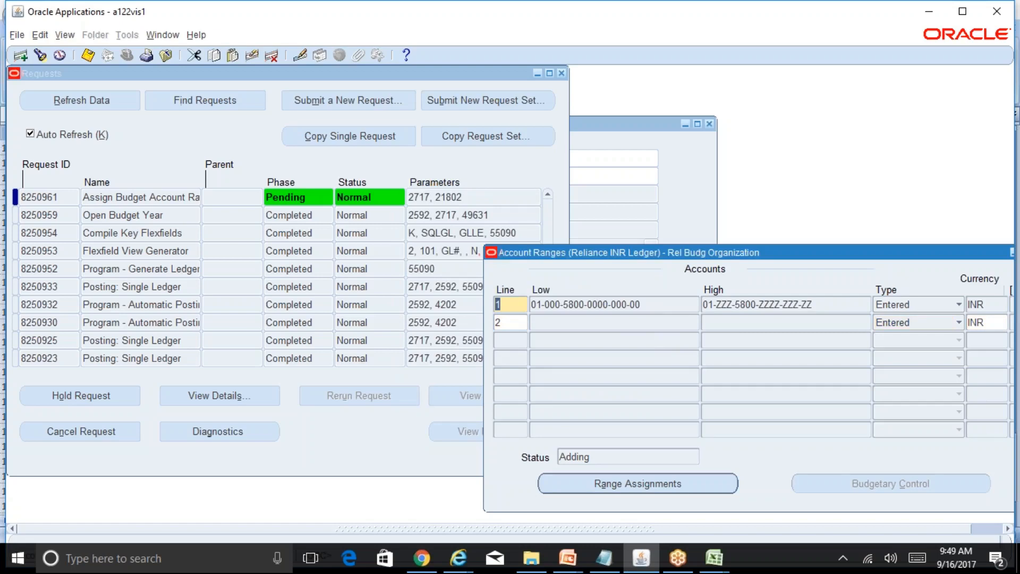
{"action": "left_click", "coordinate": [103, 100]}
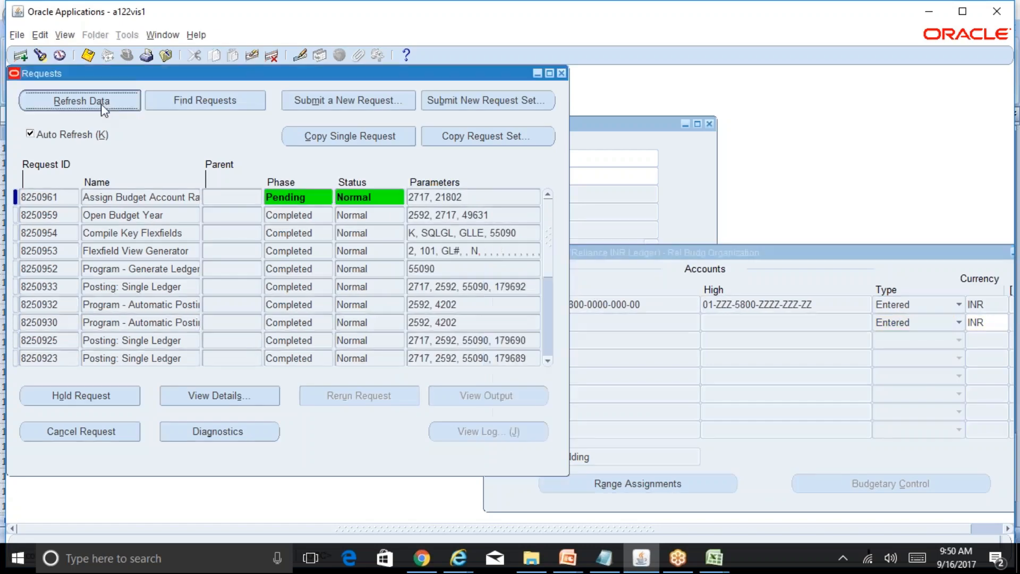
{"action": "left_click", "coordinate": [562, 73]}
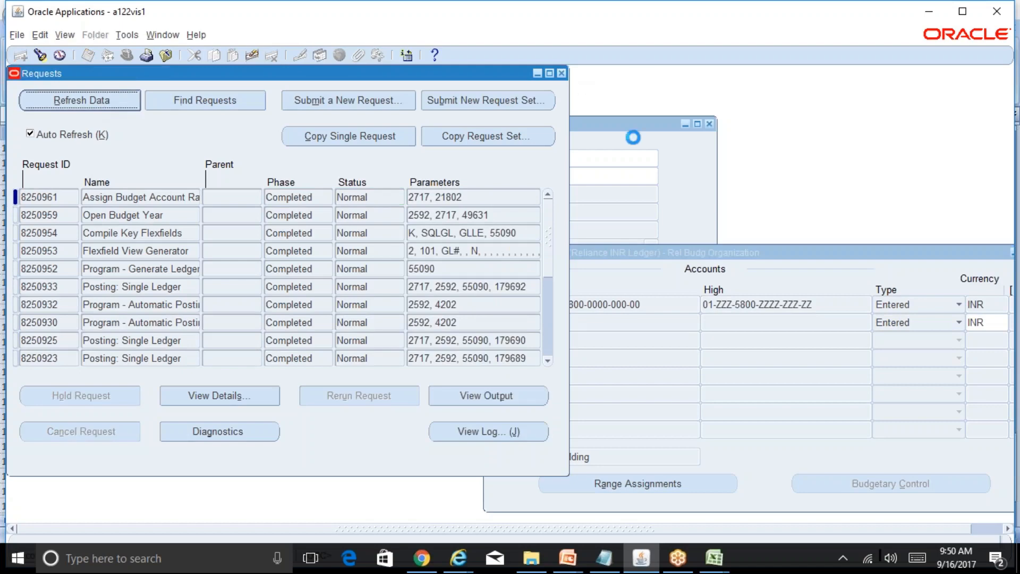
Try to close the account ranges and the budget organization while saving the changes.
{"action": "left_click_drag", "start_coordinate": [782, 252], "coordinate": [604, 250]}
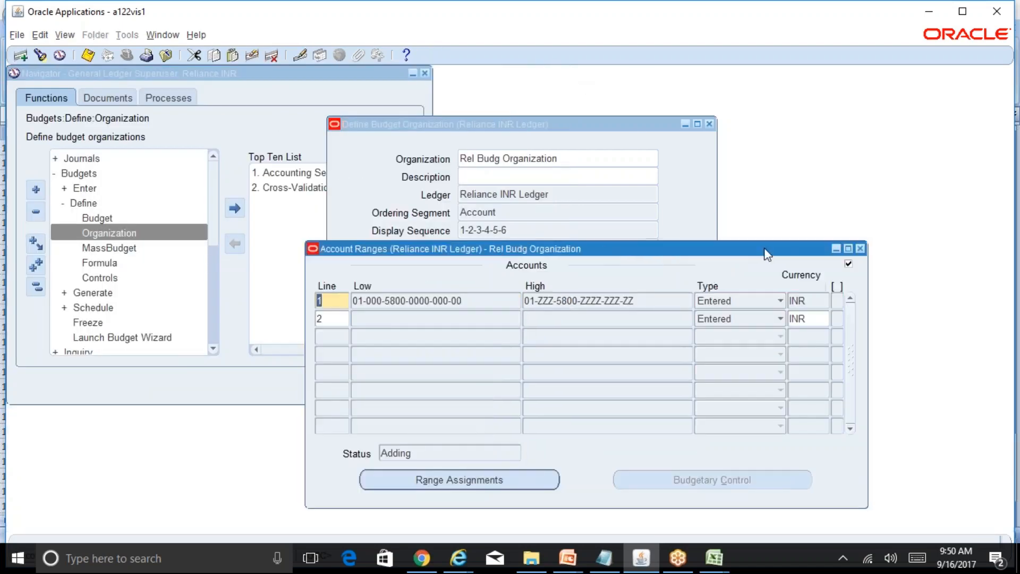
{"action": "left_click", "coordinate": [863, 252]}
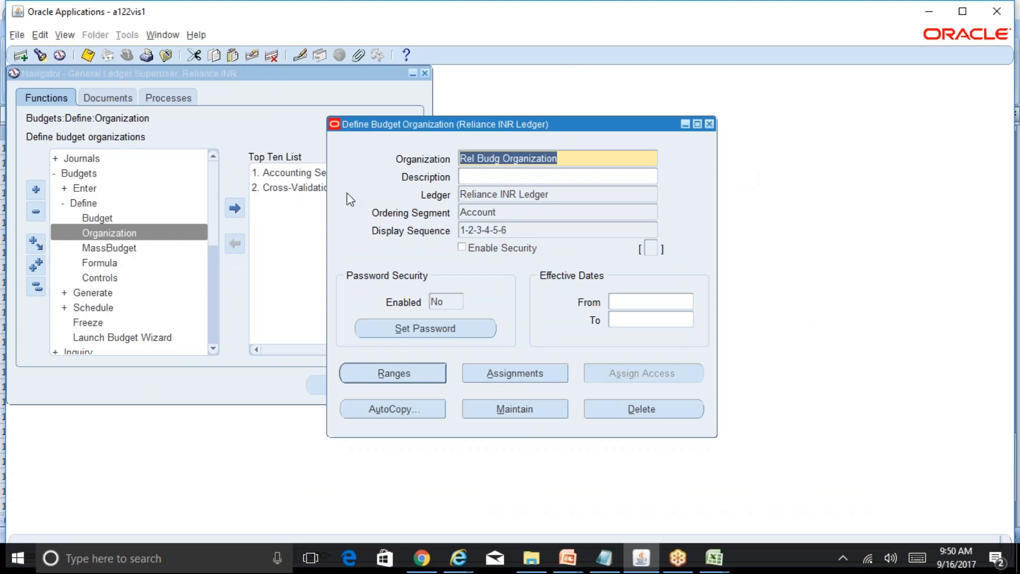
{"action": "left_click", "coordinate": [709, 124]}
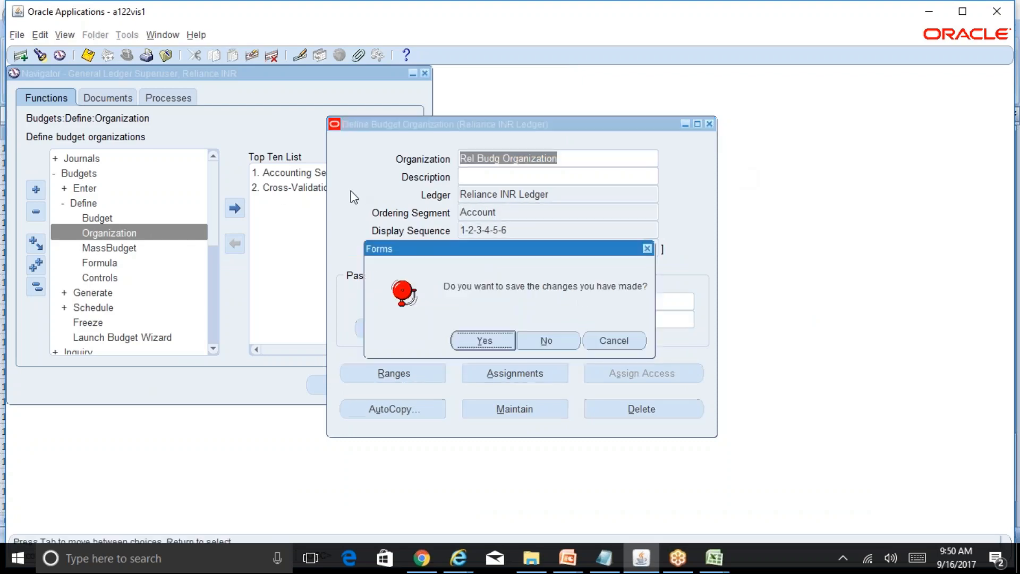
{"action": "left_click", "coordinate": [481, 340]}
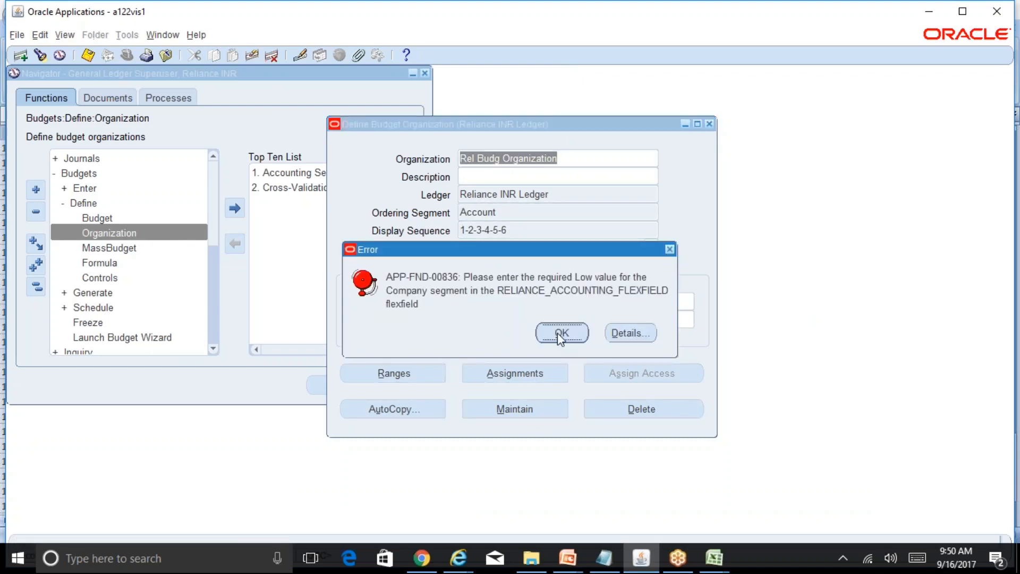
{"action": "left_click", "coordinate": [559, 332]}
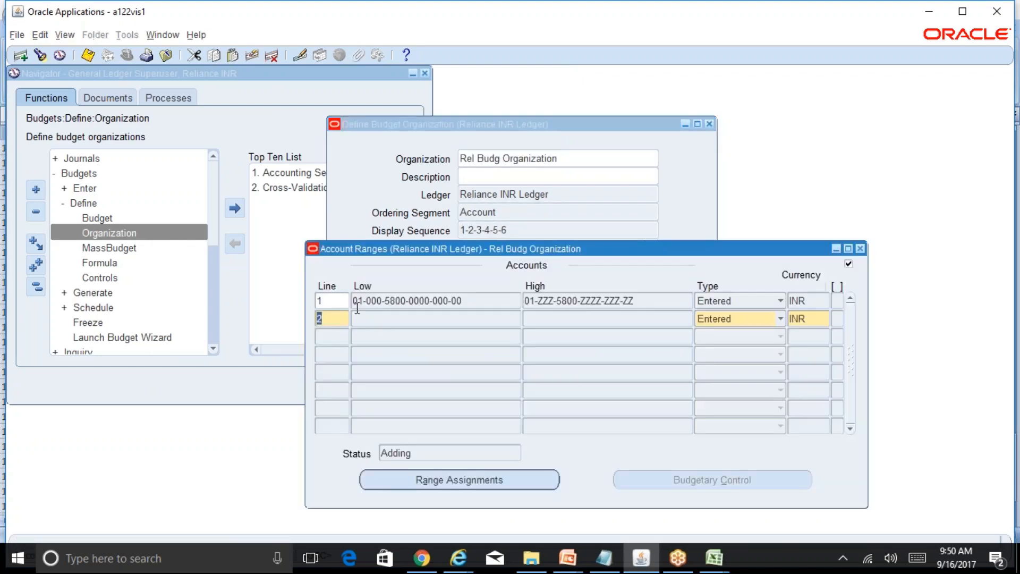
Delete the incomplete account range line 2, save, and close the account ranges and the budget organization.
{"action": "left_click", "coordinate": [273, 55]}
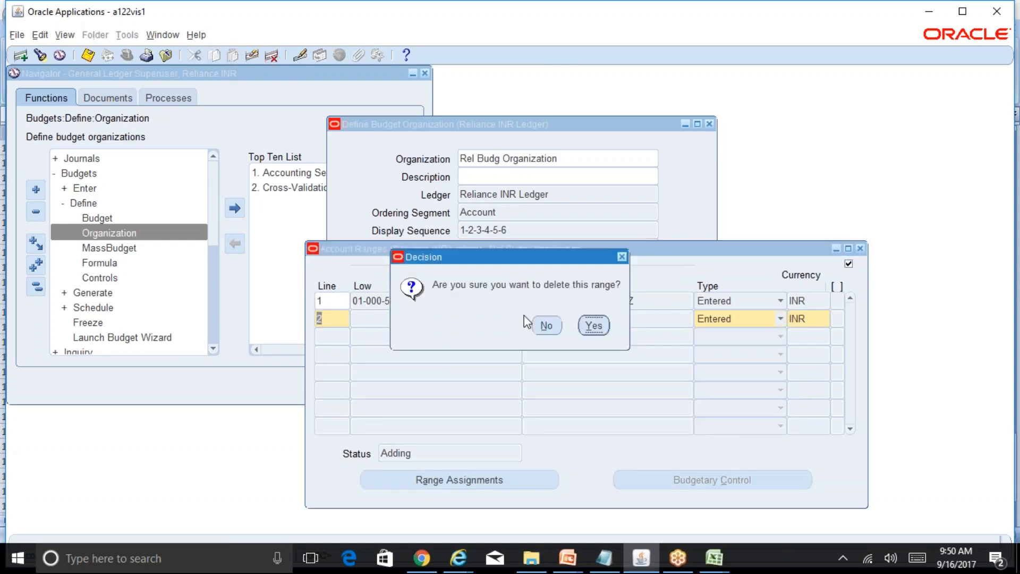
{"action": "left_click", "coordinate": [595, 326]}
{"action": "key", "text": "ctrl+s"}
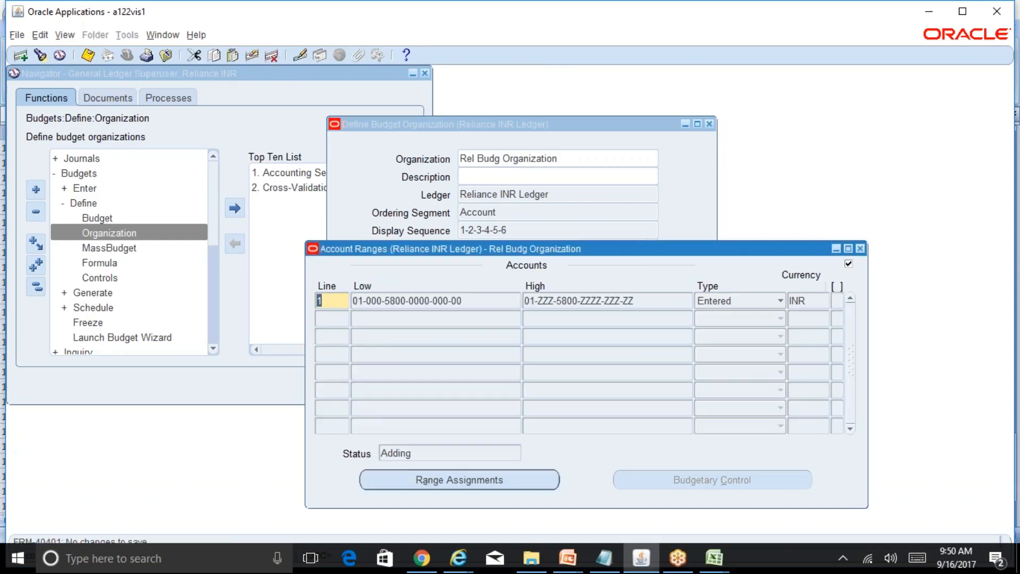
{"action": "left_click", "coordinate": [861, 249]}
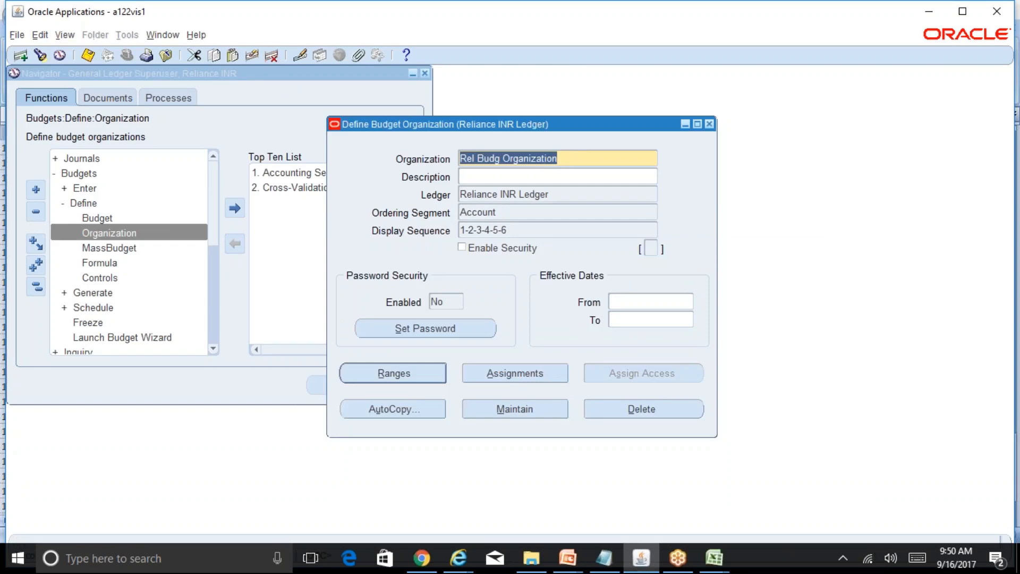
{"action": "left_click", "coordinate": [709, 124]}
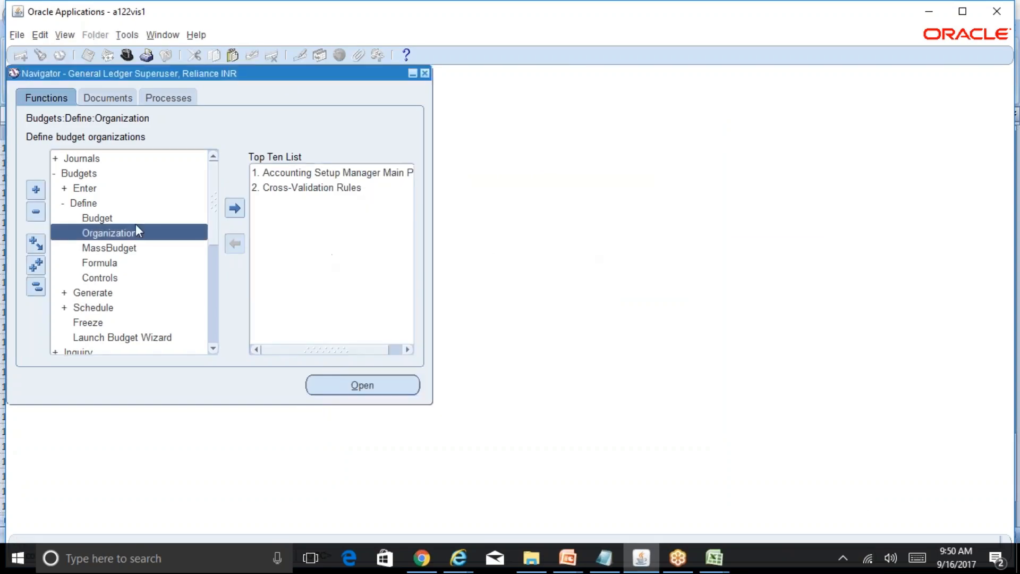
Open the Enter Budget Amounts form for the Reliance INR Ledger and close it without entering anything.
{"action": "double_click", "coordinate": [104, 188]}
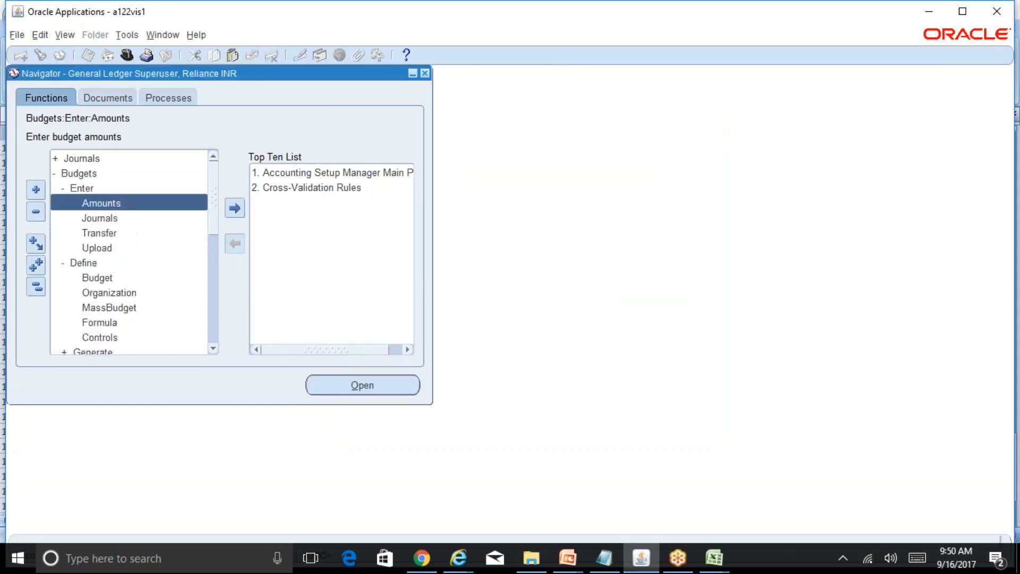
{"action": "double_click", "coordinate": [126, 204]}
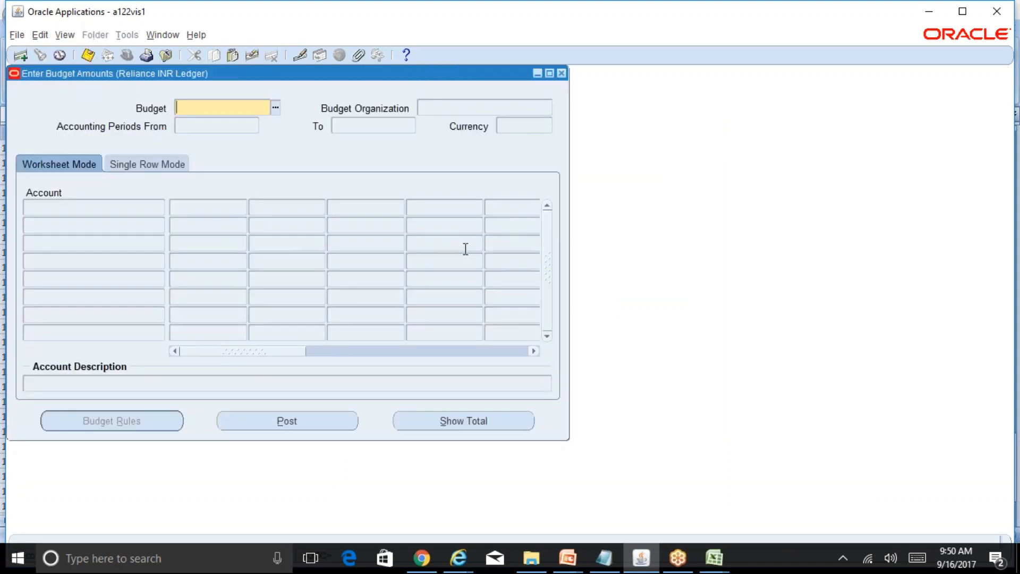
{"action": "left_click", "coordinate": [562, 73]}
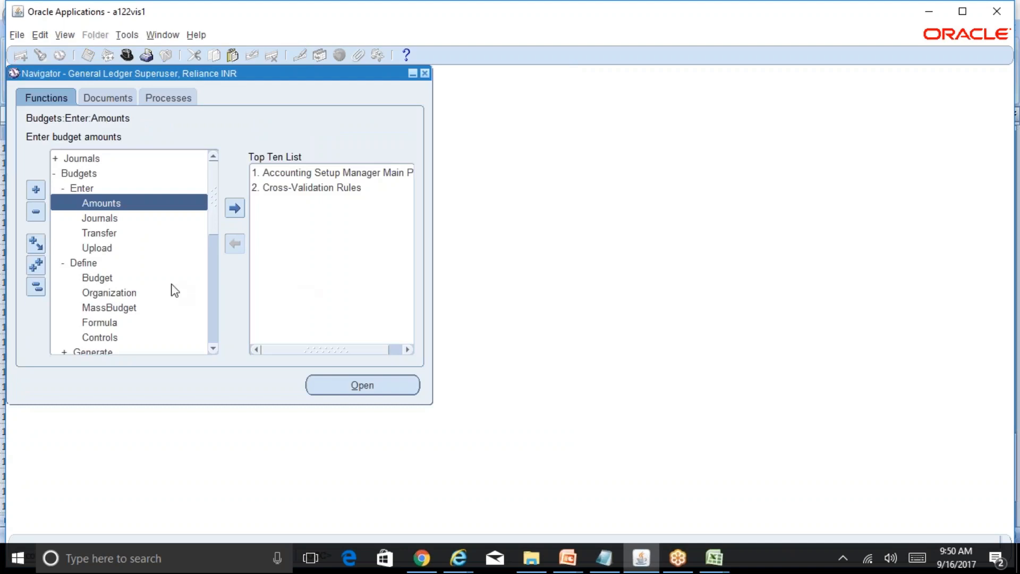
Locate the Launch Budget Wizard function under Budgets and switch to the Budget Wizard in Internet Explorer to review its document parameters.
{"action": "left_click", "coordinate": [35, 286]}
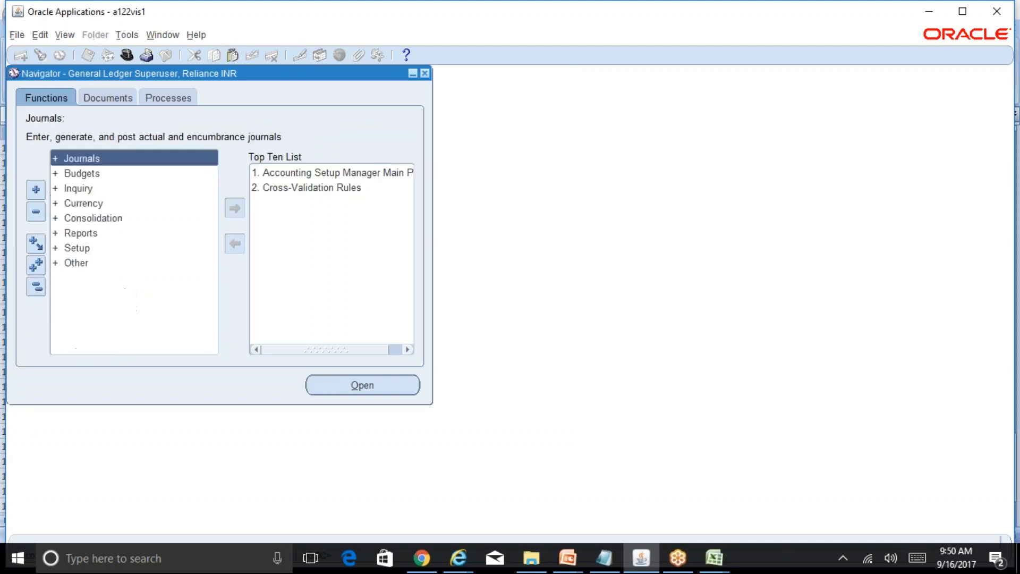
{"action": "double_click", "coordinate": [107, 173]}
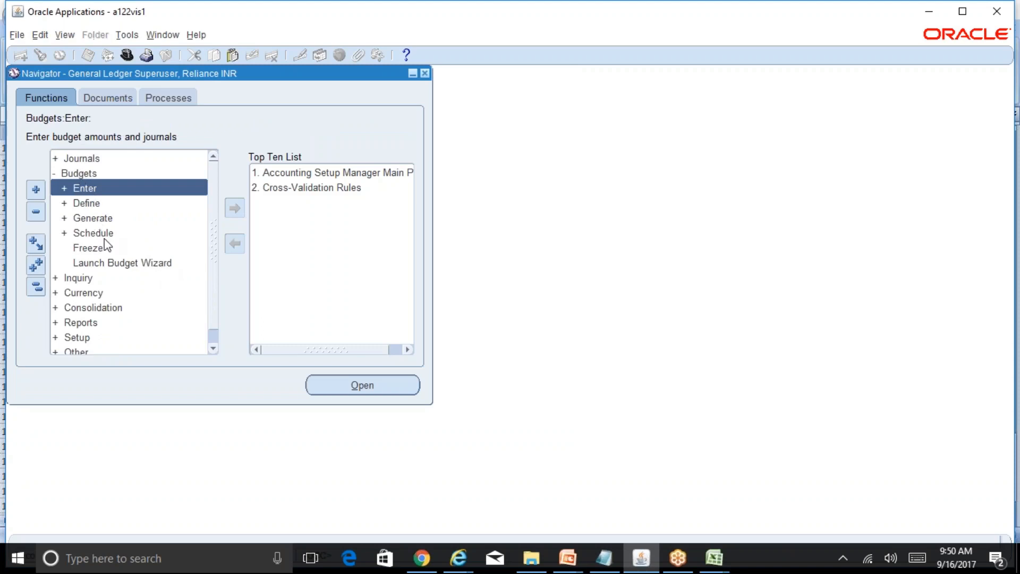
{"action": "left_click", "coordinate": [149, 266]}
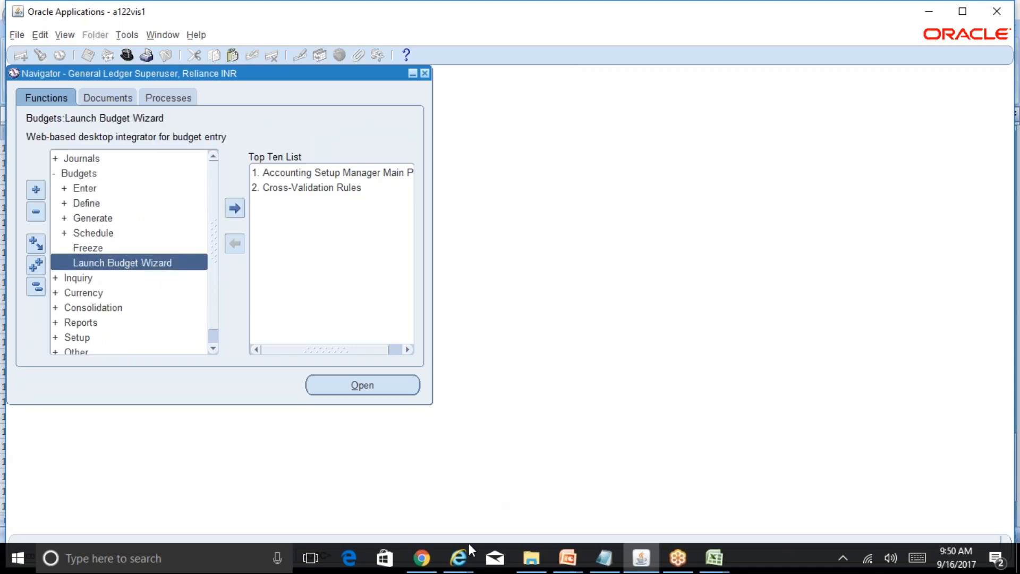
{"action": "mouse_move", "coordinate": [464, 568]}
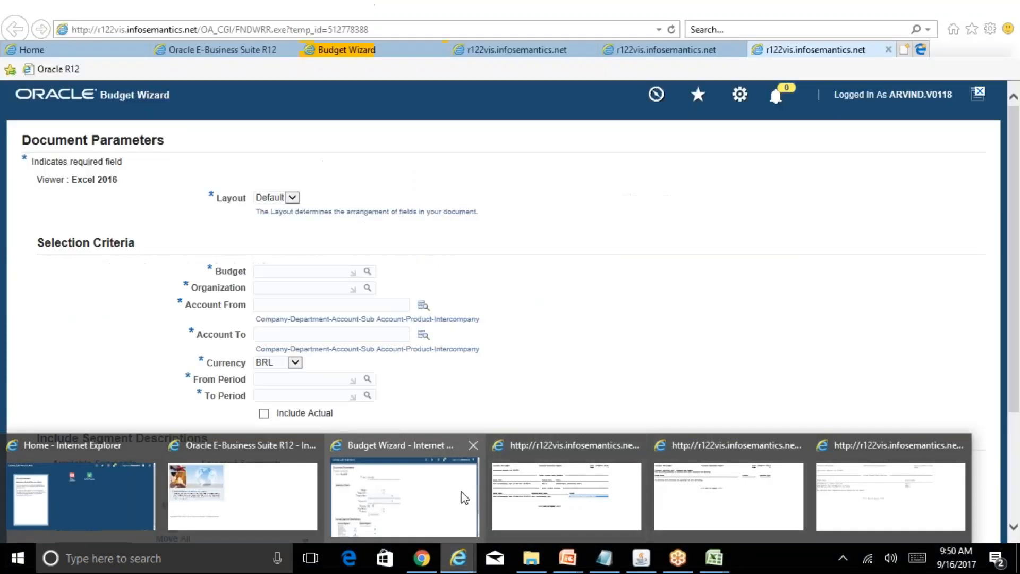
{"action": "left_click", "coordinate": [463, 494]}
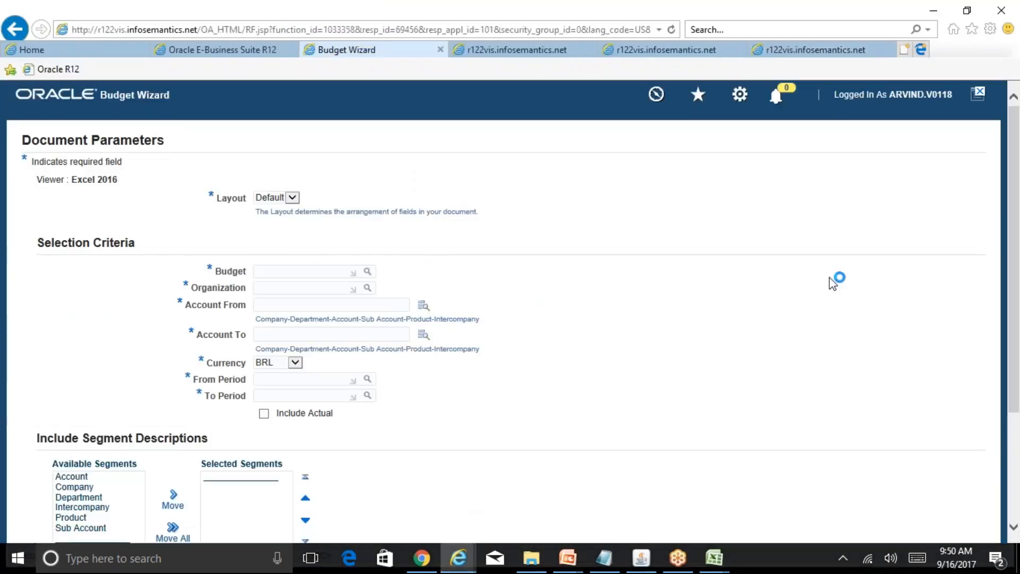
{"action": "scroll", "coordinate": [1014, 236], "scroll_direction": "down", "scroll_amount": 2}
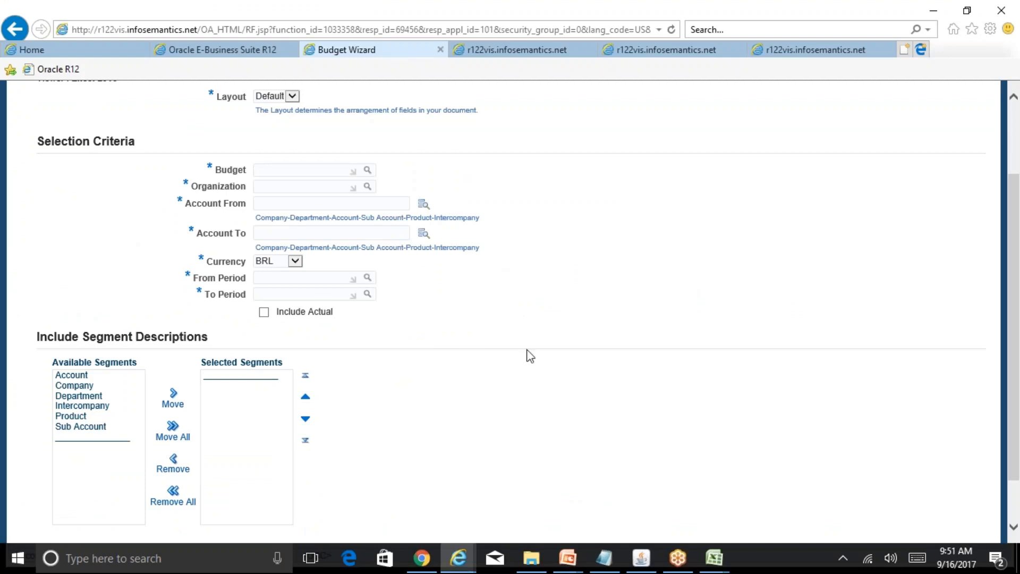
{"action": "scroll", "coordinate": [1016, 383], "scroll_direction": "down", "scroll_amount": 1}
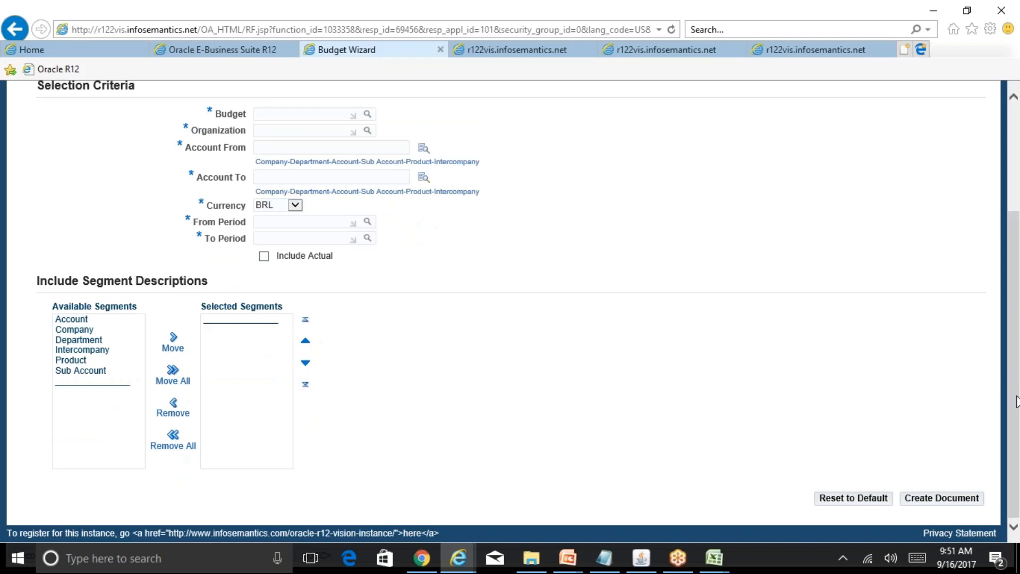
Choose the REL SAL EXP budget and Rel Budg Organization as the Budget Wizard's selection criteria.
{"action": "scroll", "coordinate": [1019, 383], "scroll_direction": "up", "scroll_amount": 2}
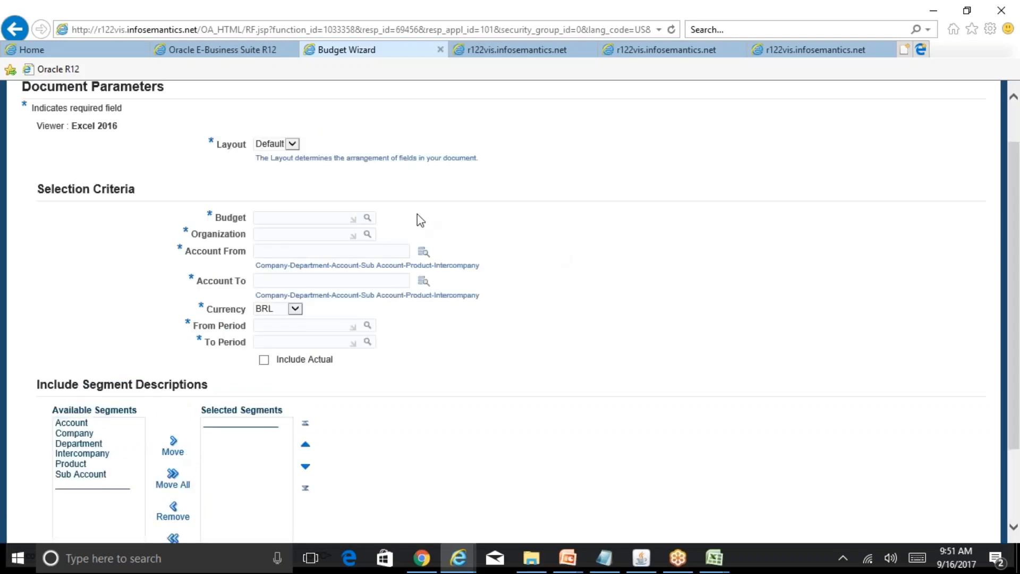
{"action": "left_click", "coordinate": [367, 219]}
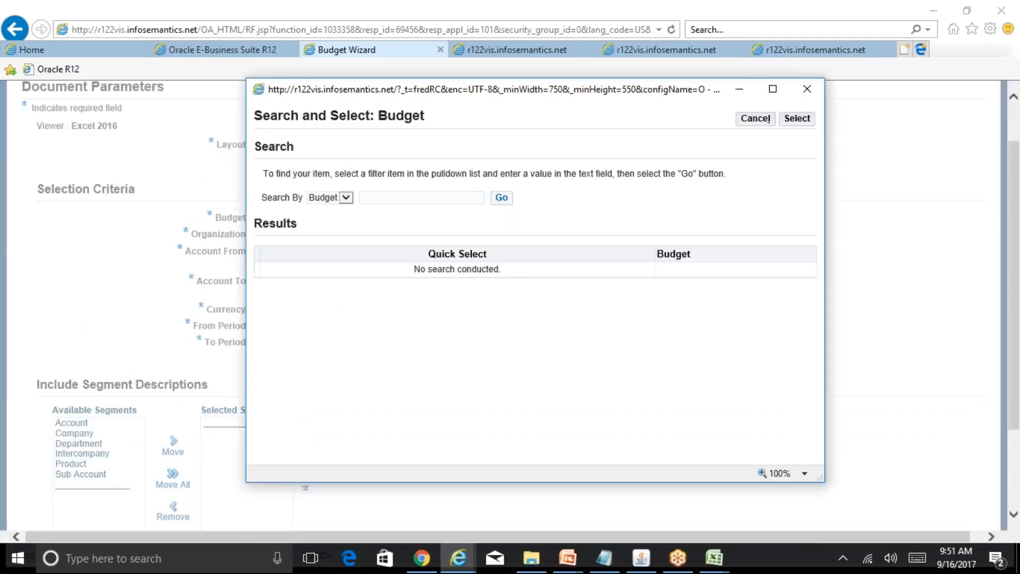
{"action": "left_click", "coordinate": [501, 198]}
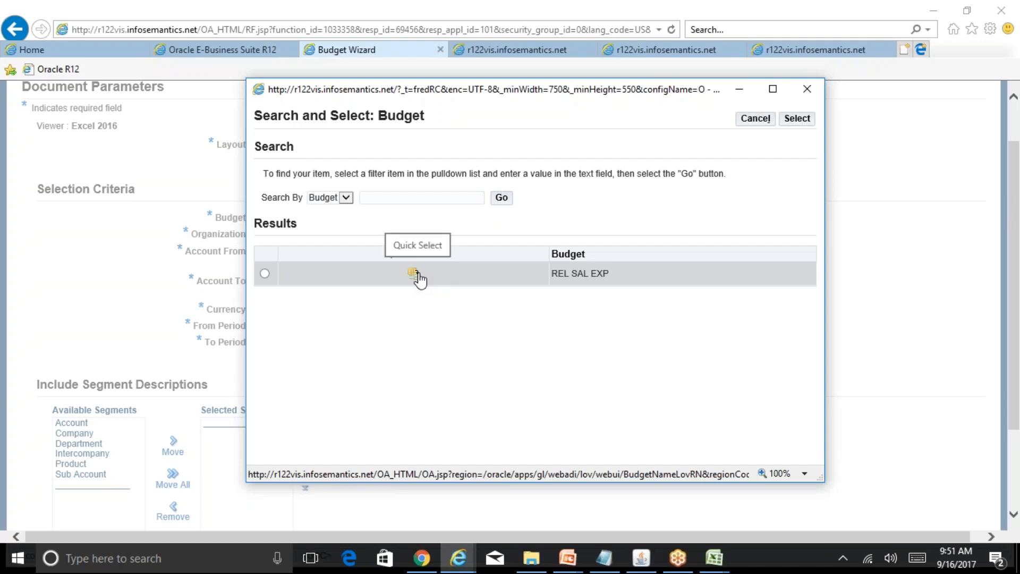
{"action": "left_click", "coordinate": [414, 274]}
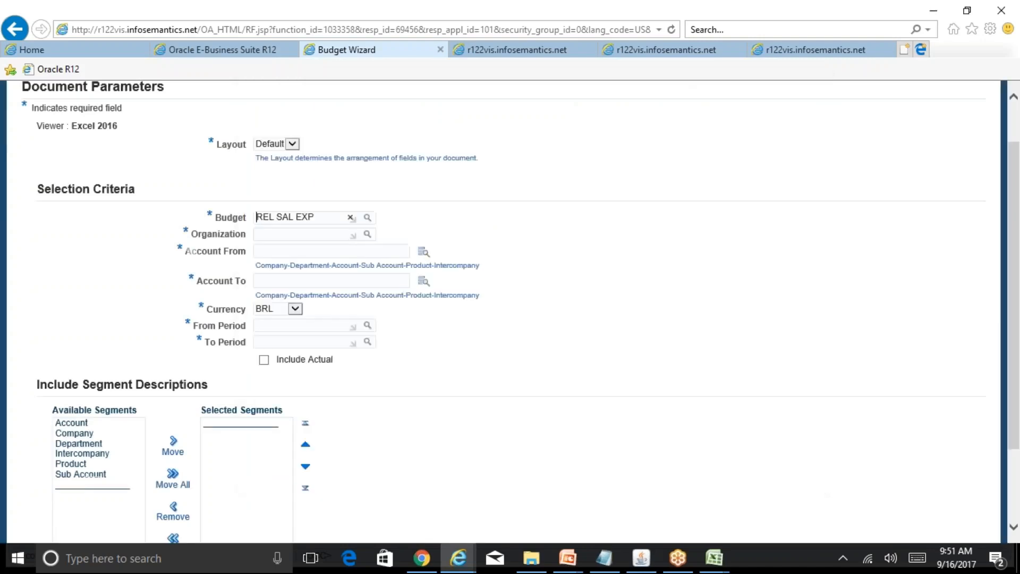
{"action": "left_click", "coordinate": [368, 235]}
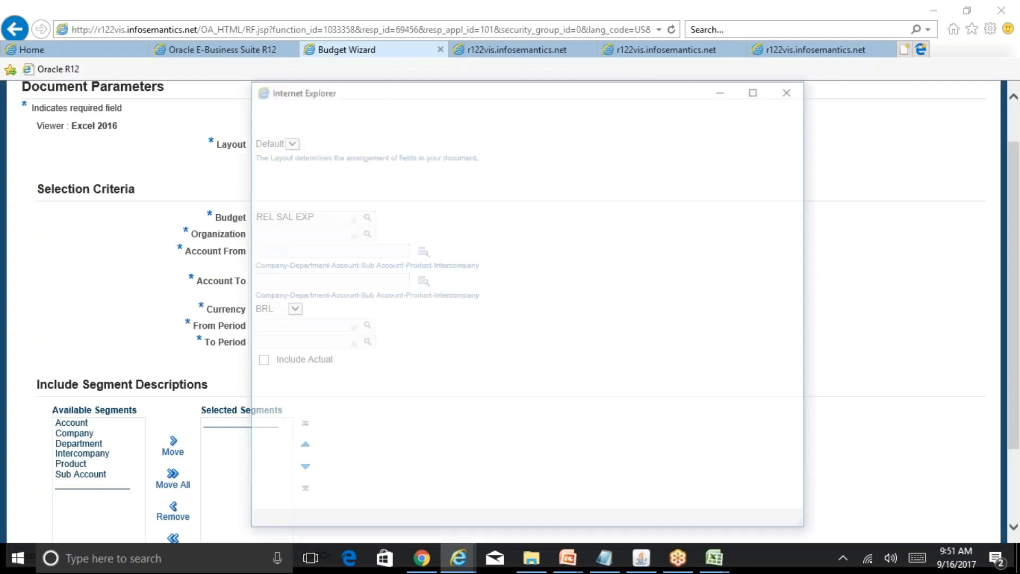
{"action": "left_click", "coordinate": [523, 201]}
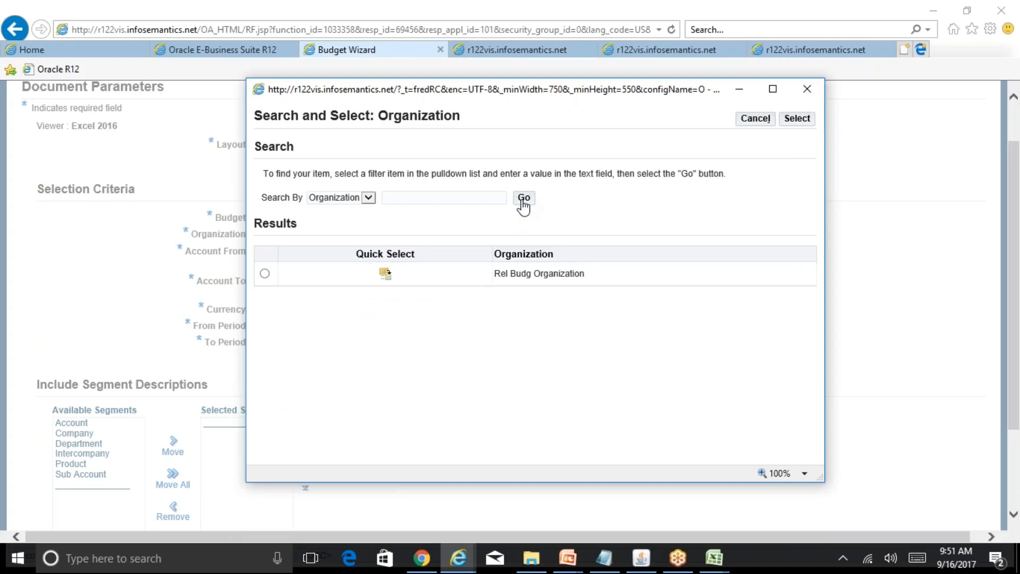
{"action": "left_click", "coordinate": [385, 274]}
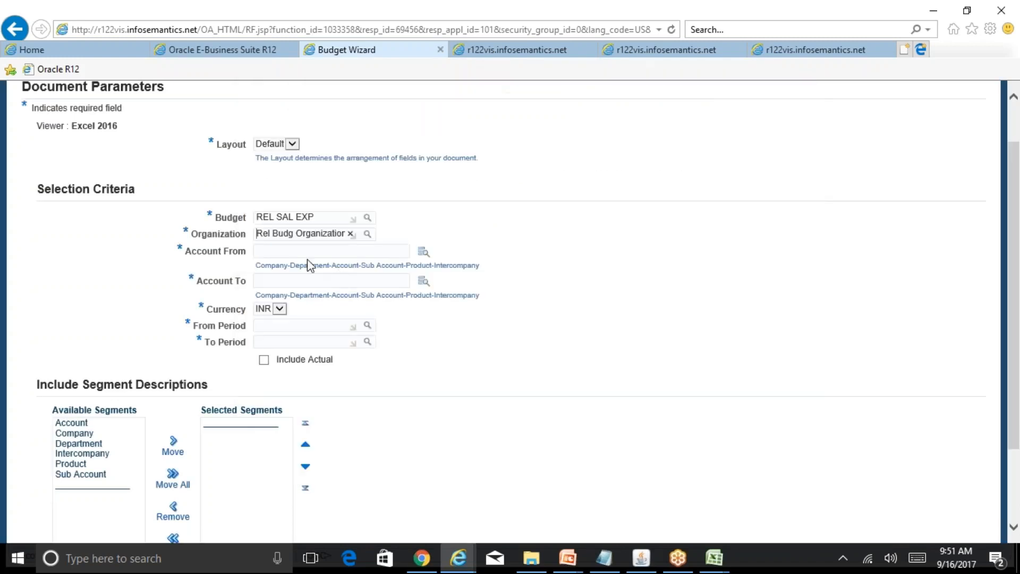
{"action": "left_click", "coordinate": [307, 251]}
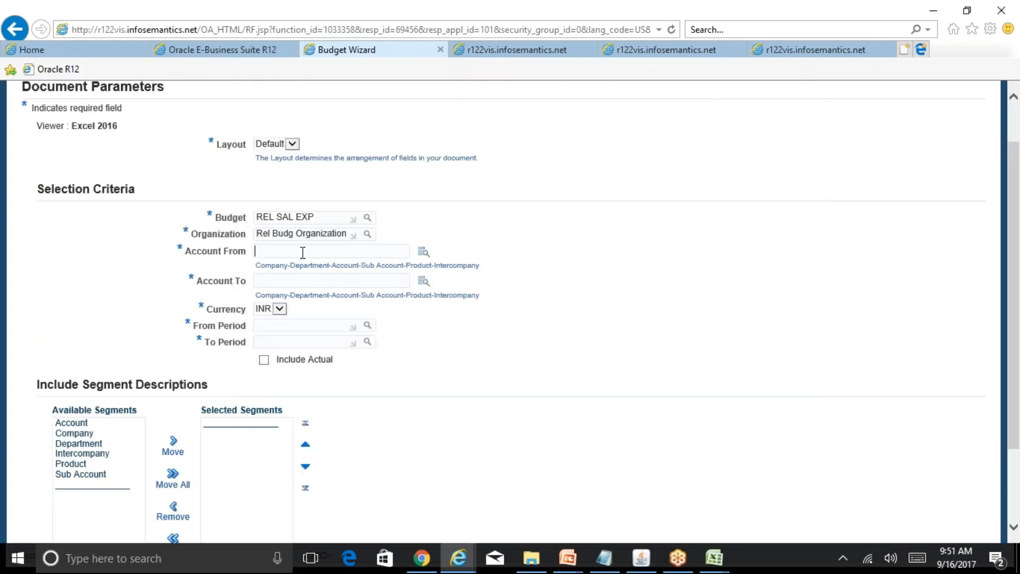
{"action": "left_click", "coordinate": [424, 253]}
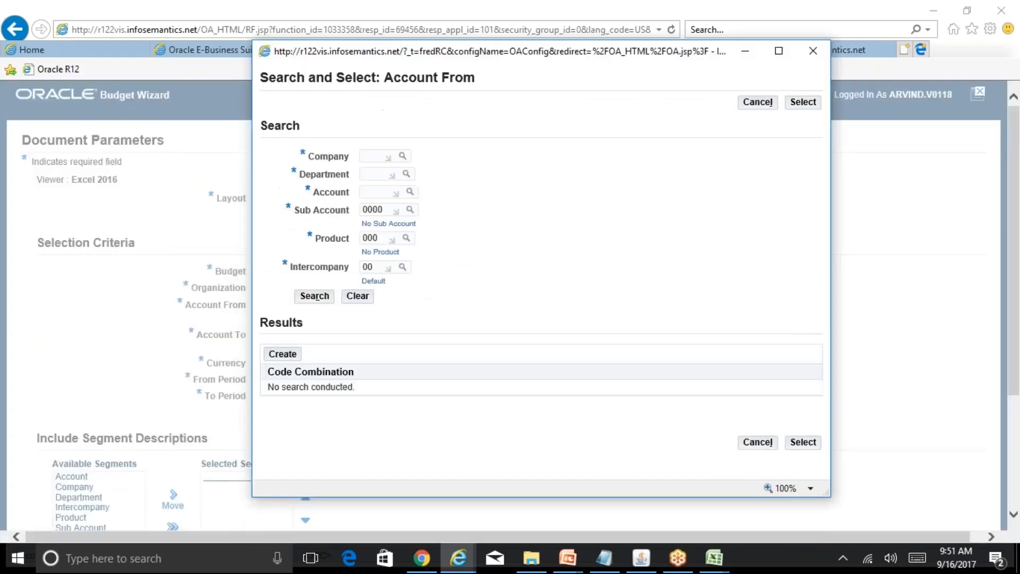
{"action": "type", "text": "01"}
{"action": "left_click", "coordinate": [378, 174]}
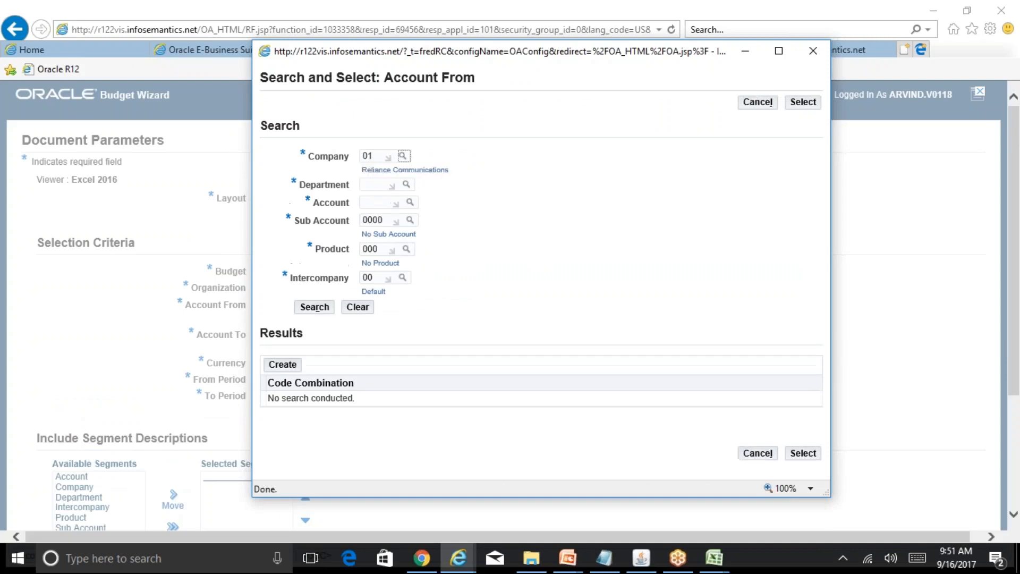
{"action": "left_click", "coordinate": [378, 185]}
{"action": "type", "text": "000"}
{"action": "left_click", "coordinate": [377, 202]}
{"action": "type", "text": "5"}
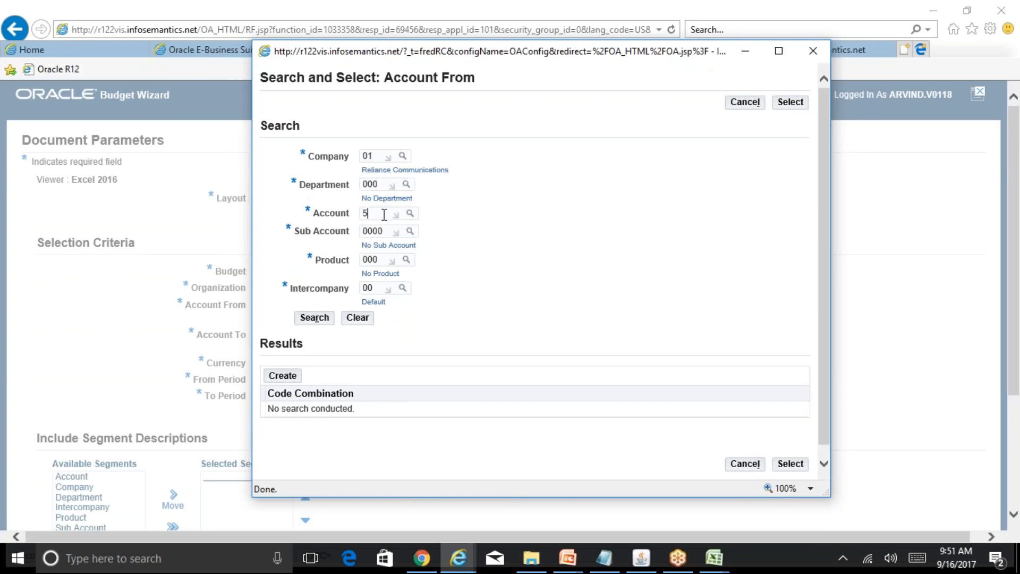
{"action": "type", "text": "800"}
{"action": "left_click", "coordinate": [315, 318]}
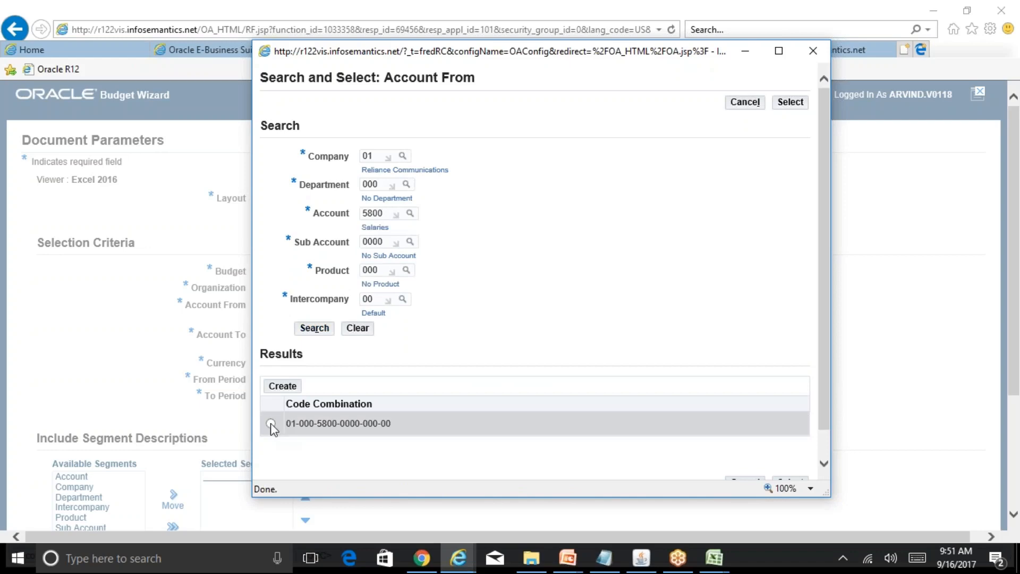
{"action": "left_click", "coordinate": [271, 424]}
{"action": "left_click", "coordinate": [789, 103]}
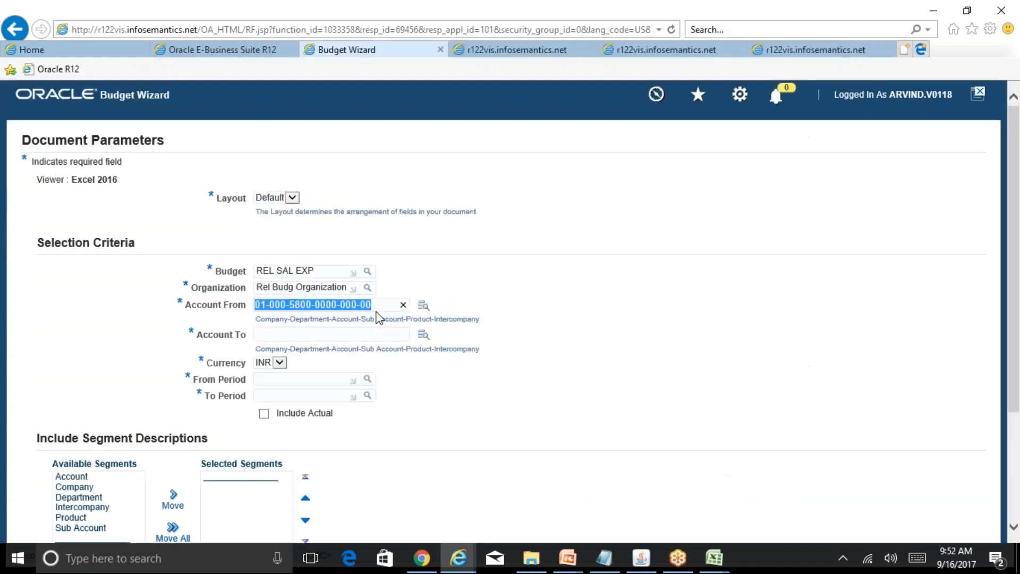
{"action": "left_click_drag", "start_coordinate": [372, 304], "coordinate": [243, 303]}
{"action": "key", "text": "ctrl+c"}
{"action": "left_click", "coordinate": [311, 335]}
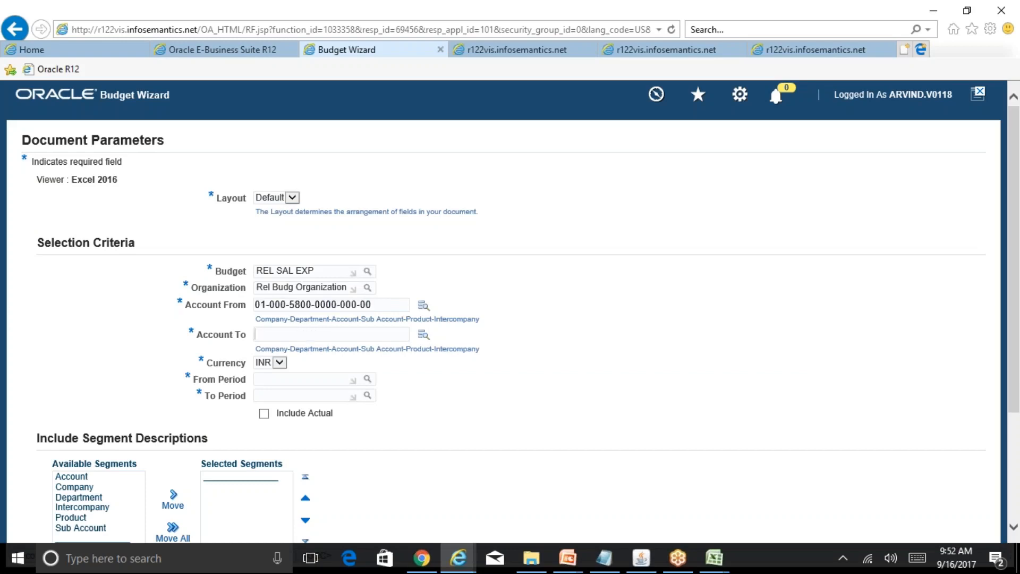
{"action": "key", "text": "ctrl+v"}
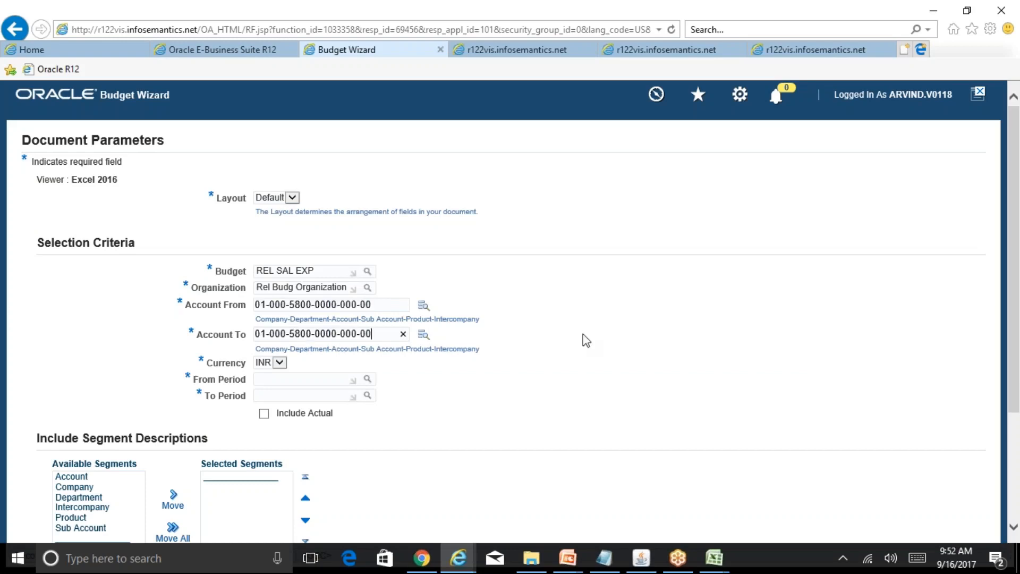
Select APR-17 as the From Period and MAR-18 as the To Period.
{"action": "scroll", "coordinate": [504, 383], "scroll_direction": "down", "scroll_amount": 2}
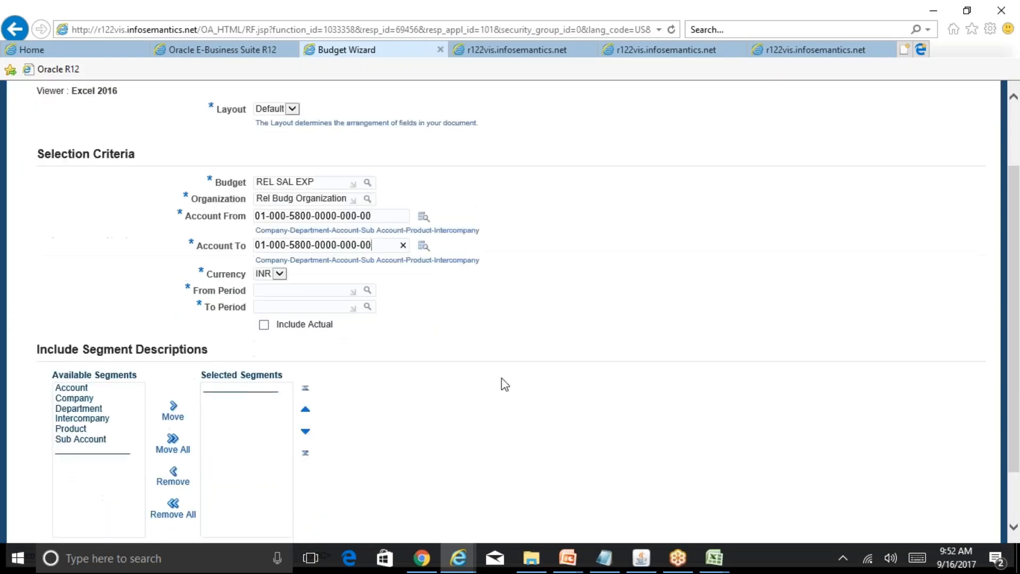
{"action": "left_click", "coordinate": [344, 291]}
{"action": "left_click", "coordinate": [367, 291]}
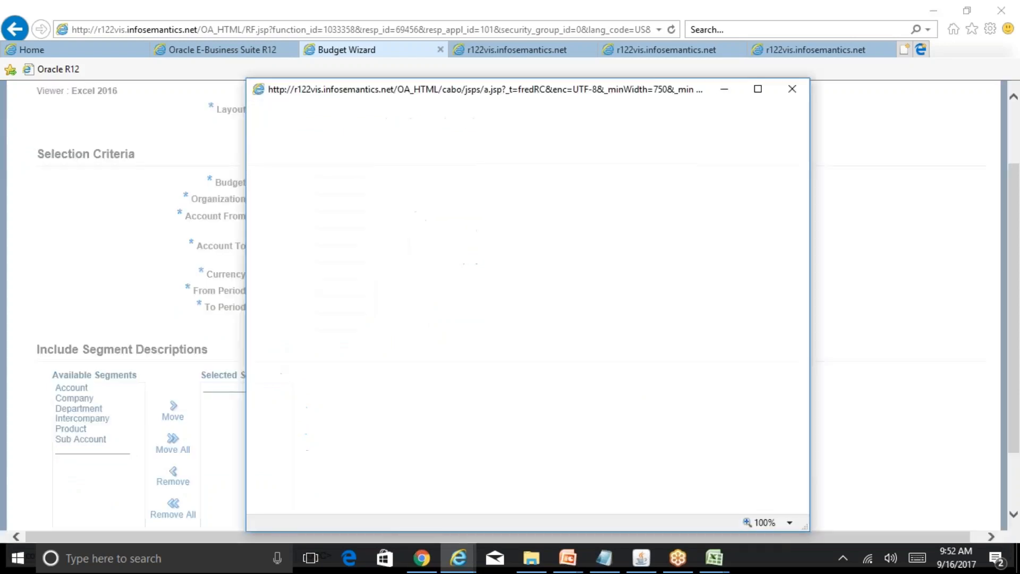
{"action": "left_click", "coordinate": [521, 201]}
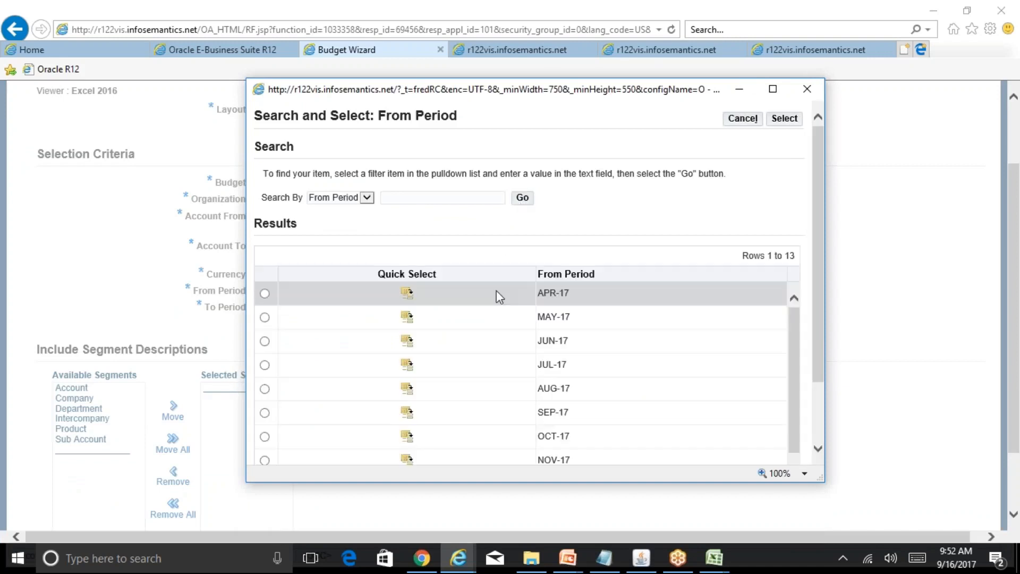
{"action": "left_click", "coordinate": [407, 293]}
{"action": "left_click", "coordinate": [324, 306]}
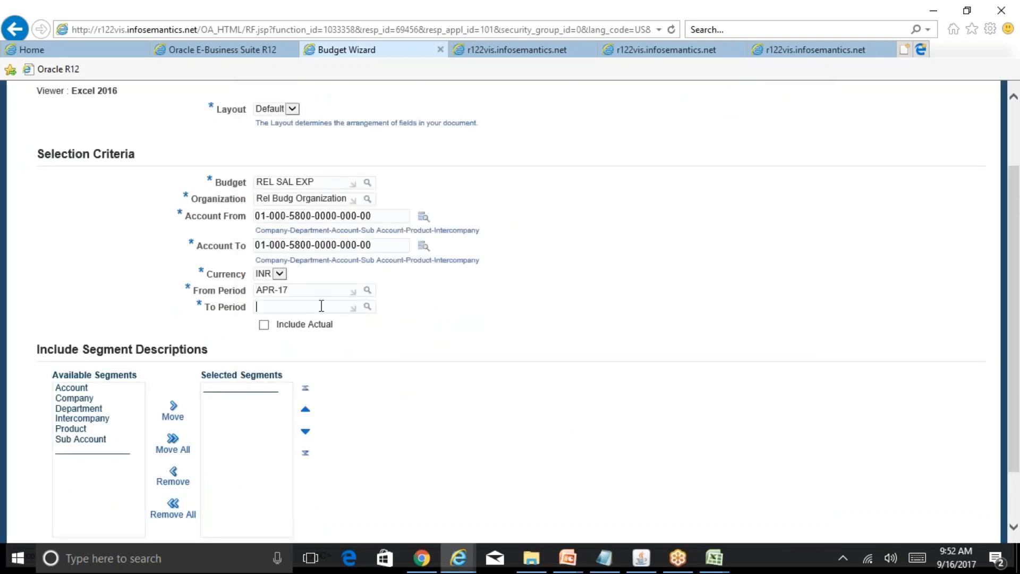
{"action": "left_click", "coordinate": [368, 307]}
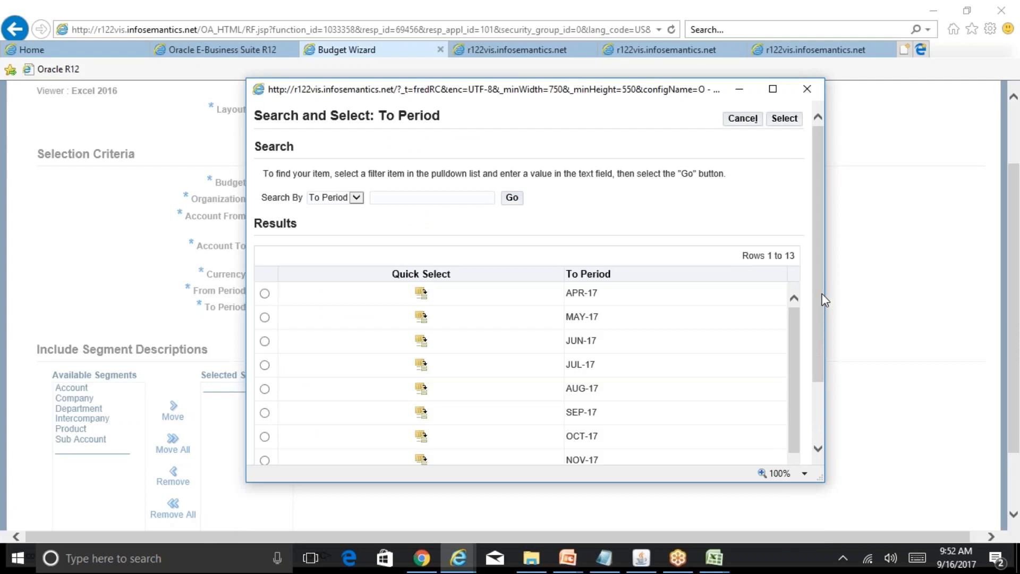
{"action": "scroll", "coordinate": [822, 296], "scroll_direction": "down", "scroll_amount": 1}
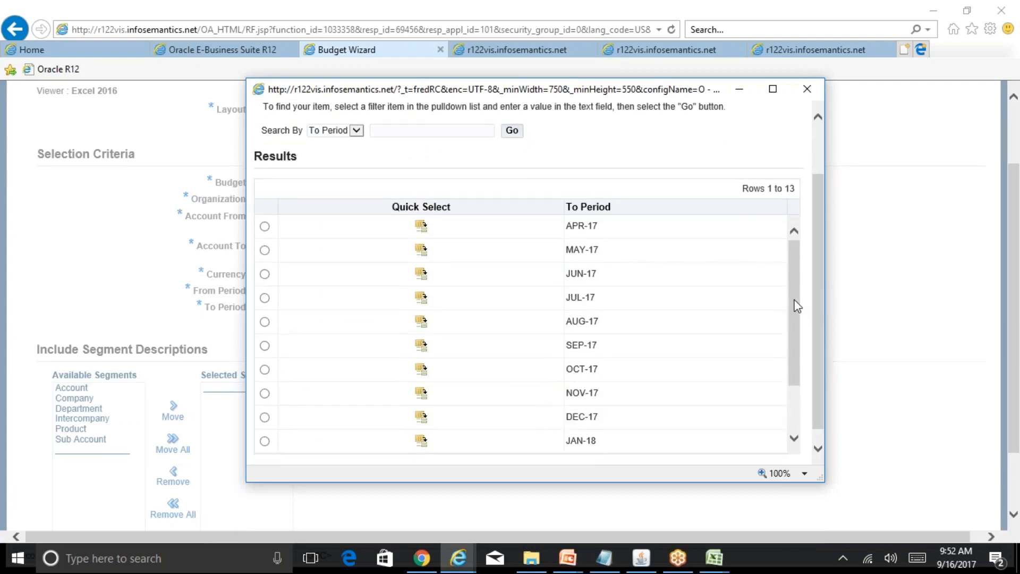
{"action": "left_click_drag", "start_coordinate": [795, 303], "coordinate": [808, 361]}
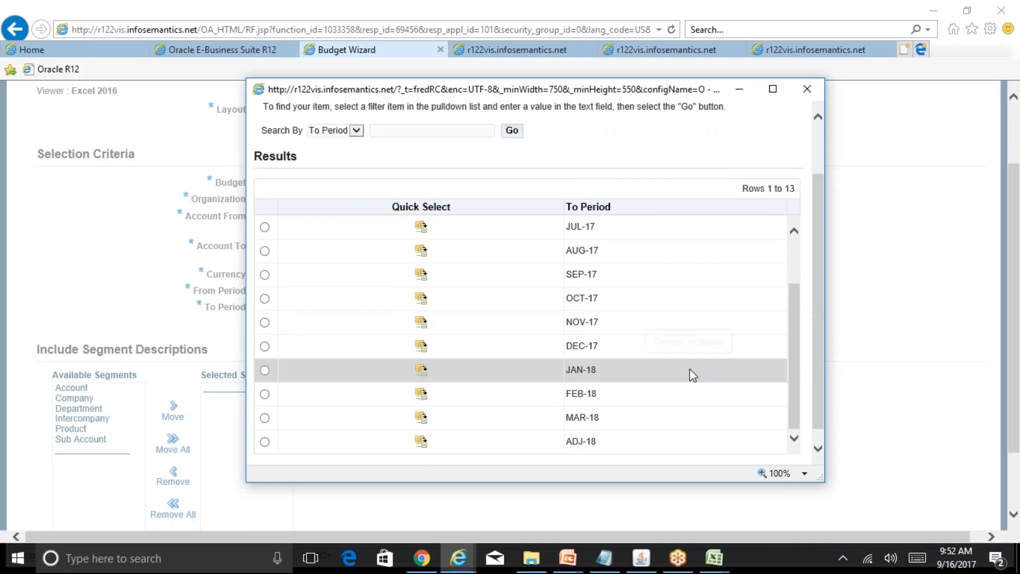
{"action": "left_click", "coordinate": [422, 419]}
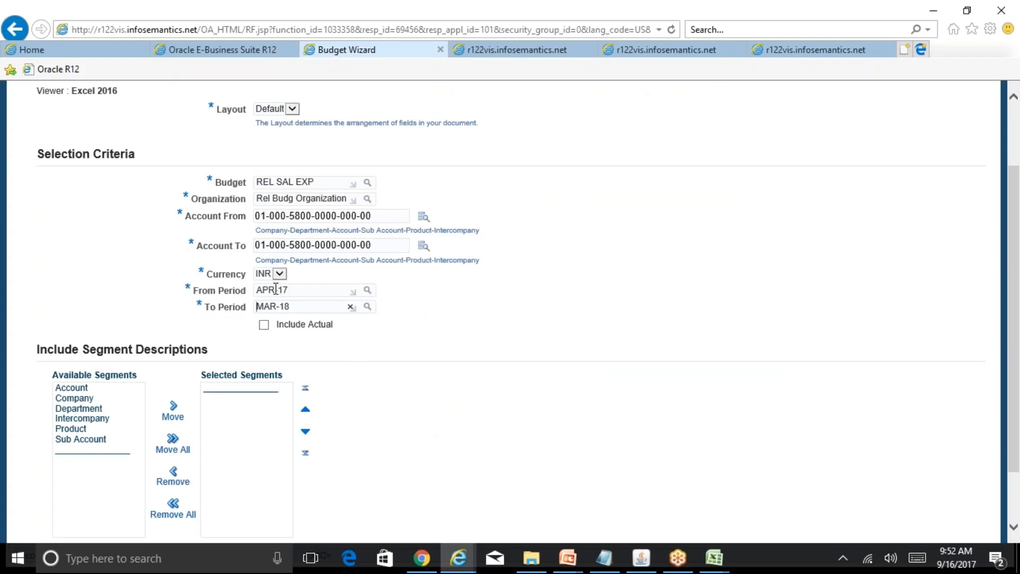
Change the From Period to OCT-17 and enter MAR-18 as the To Period.
{"action": "left_click_drag", "start_coordinate": [276, 290], "coordinate": [256, 289]}
{"action": "type", "text": "oct"}
{"action": "key", "text": "Tab"}
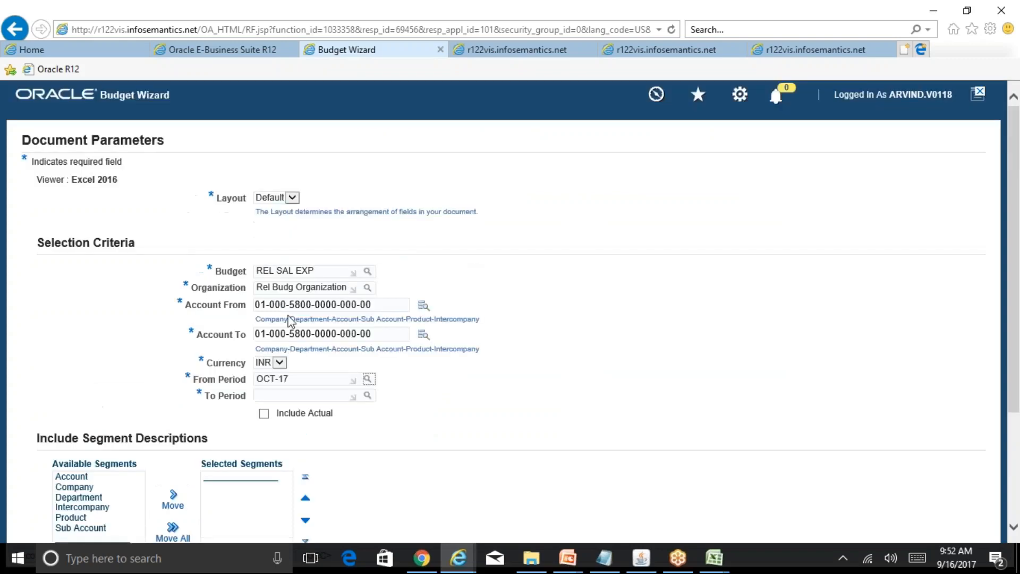
{"action": "left_click", "coordinate": [307, 396]}
{"action": "scroll", "coordinate": [966, 315], "scroll_direction": "down", "scroll_amount": 3}
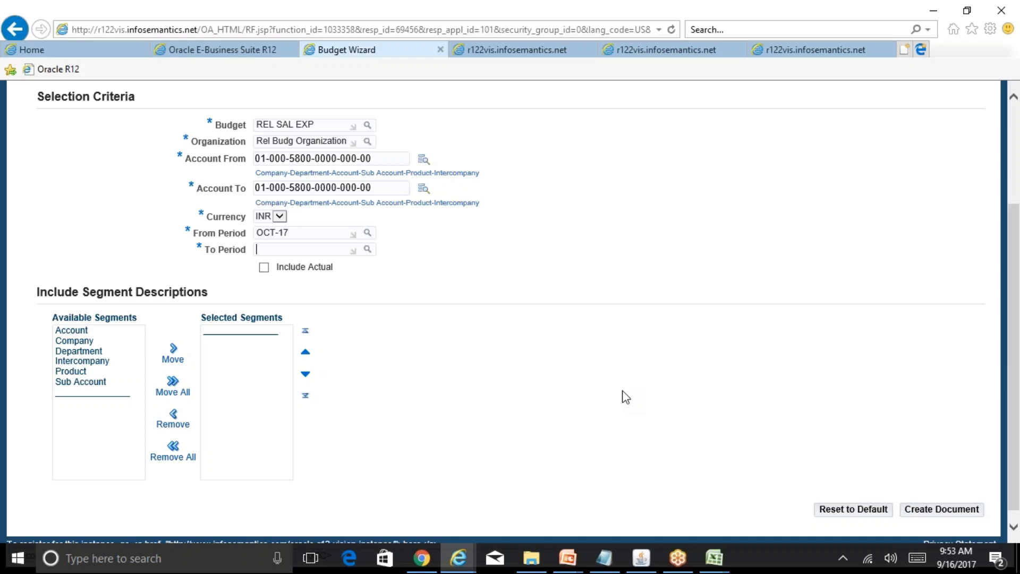
{"action": "type", "text": "mar-18"}
{"action": "key", "text": "Tab"}
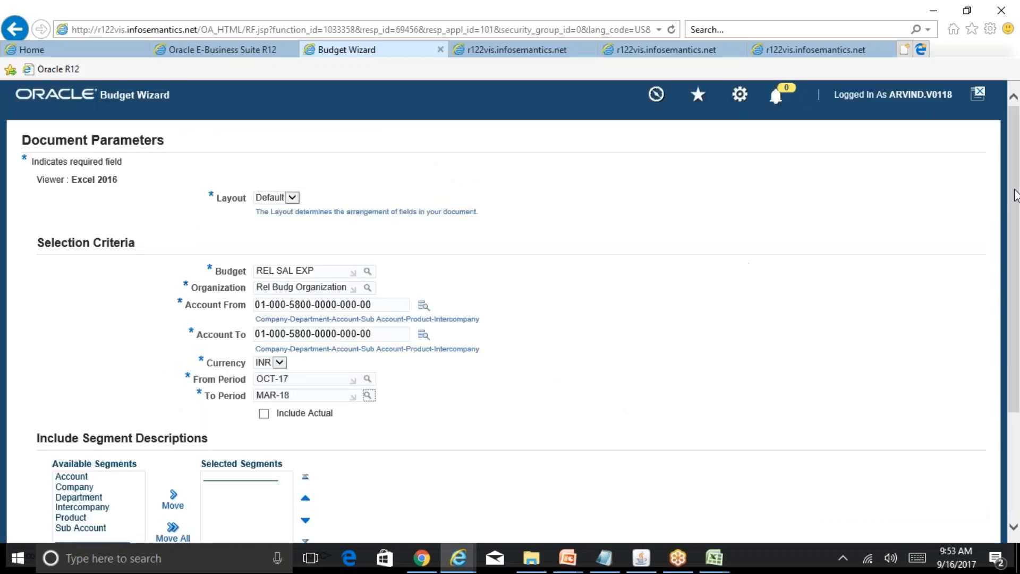
Add the Account segment to the segment descriptions included in the document.
{"action": "scroll", "coordinate": [1018, 329], "scroll_direction": "down", "scroll_amount": 3}
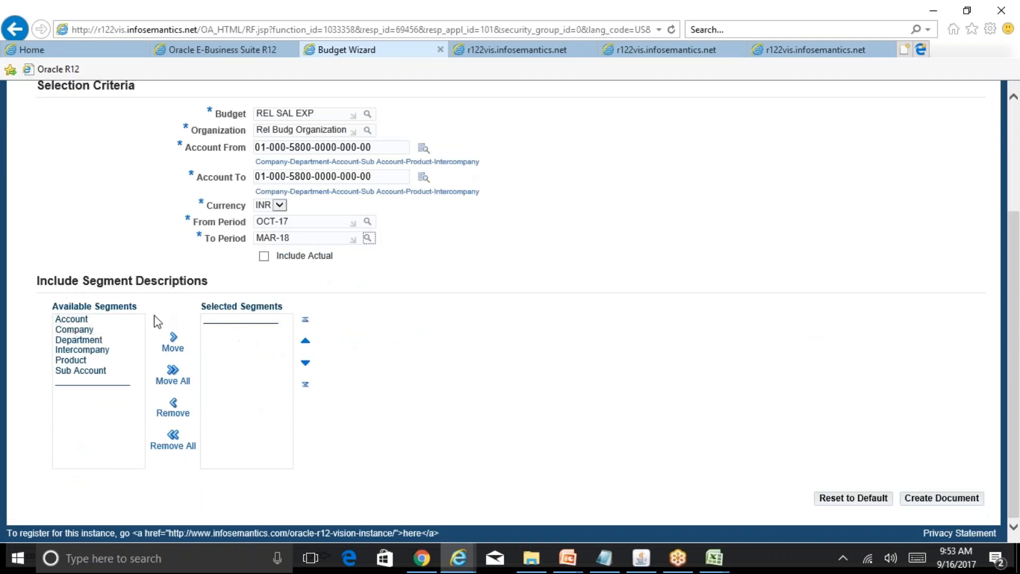
{"action": "left_click", "coordinate": [96, 320]}
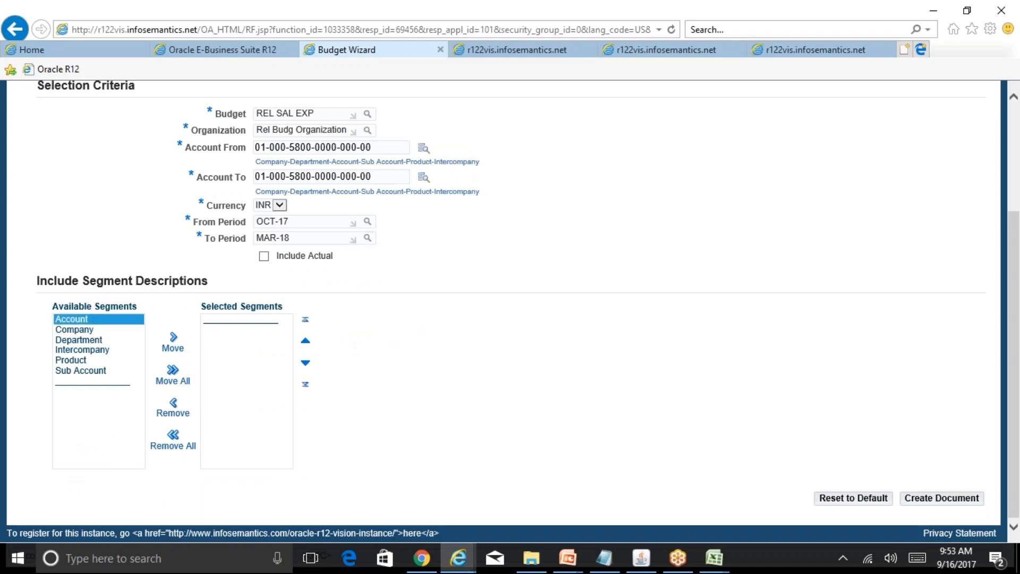
{"action": "left_click", "coordinate": [174, 348]}
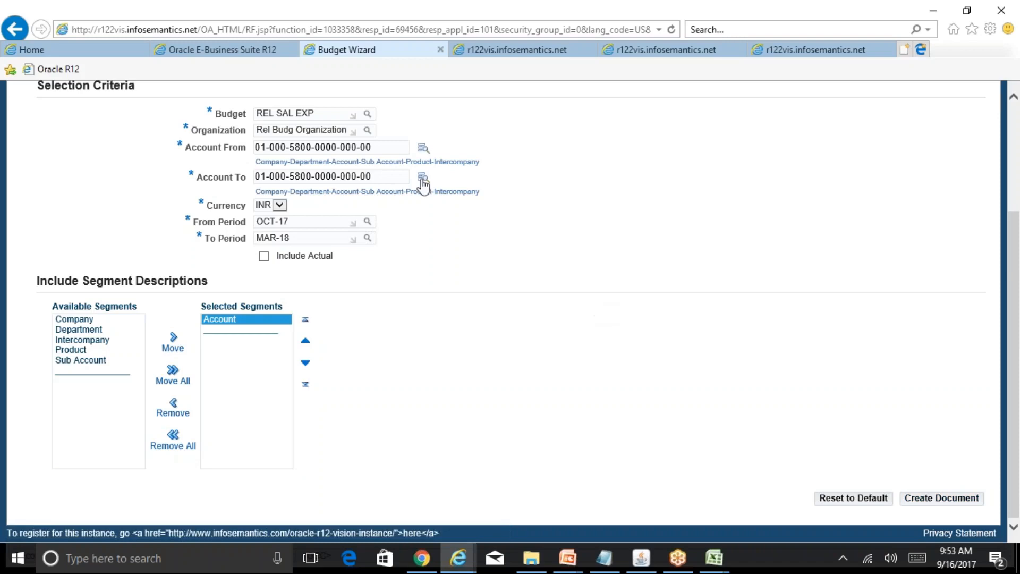
Copy the Account From combination and proceed to create the budget document with these parameters.
{"action": "left_click_drag", "start_coordinate": [372, 147], "coordinate": [203, 137]}
{"action": "key", "text": "ctrl+c"}
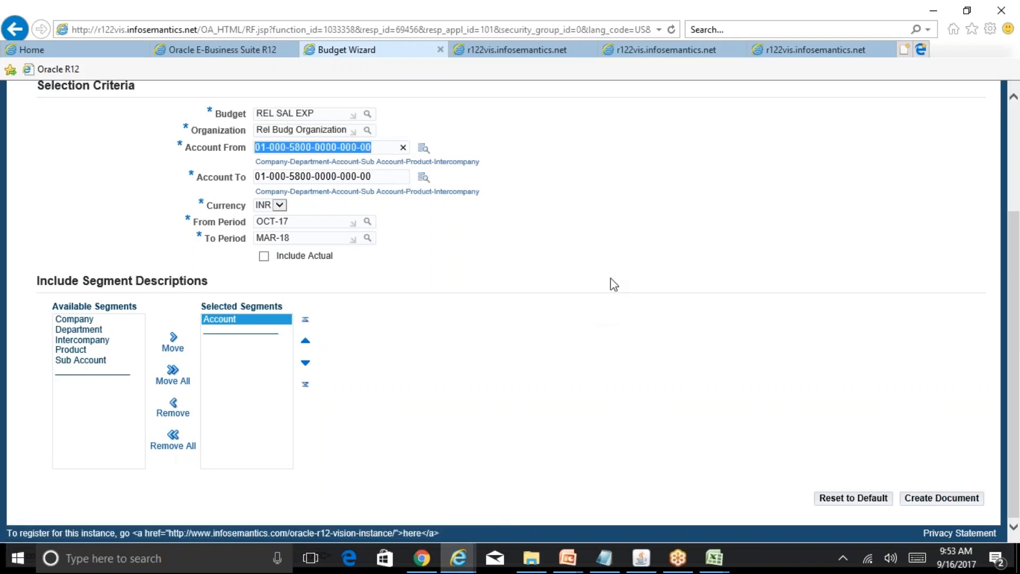
{"action": "left_click", "coordinate": [736, 239]}
{"action": "left_click", "coordinate": [948, 499]}
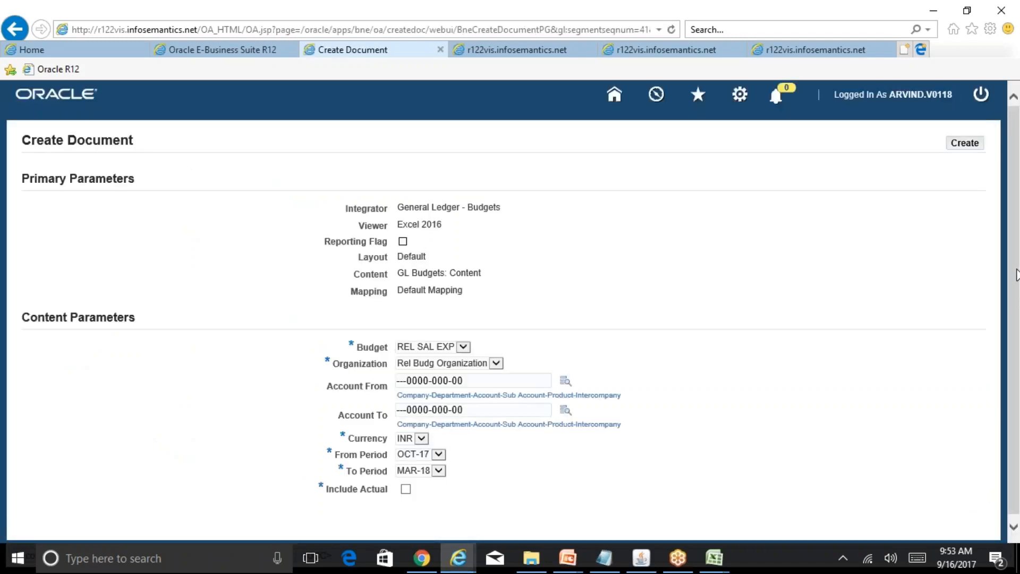
{"action": "scroll", "coordinate": [1018, 318], "scroll_direction": "down", "scroll_amount": 1}
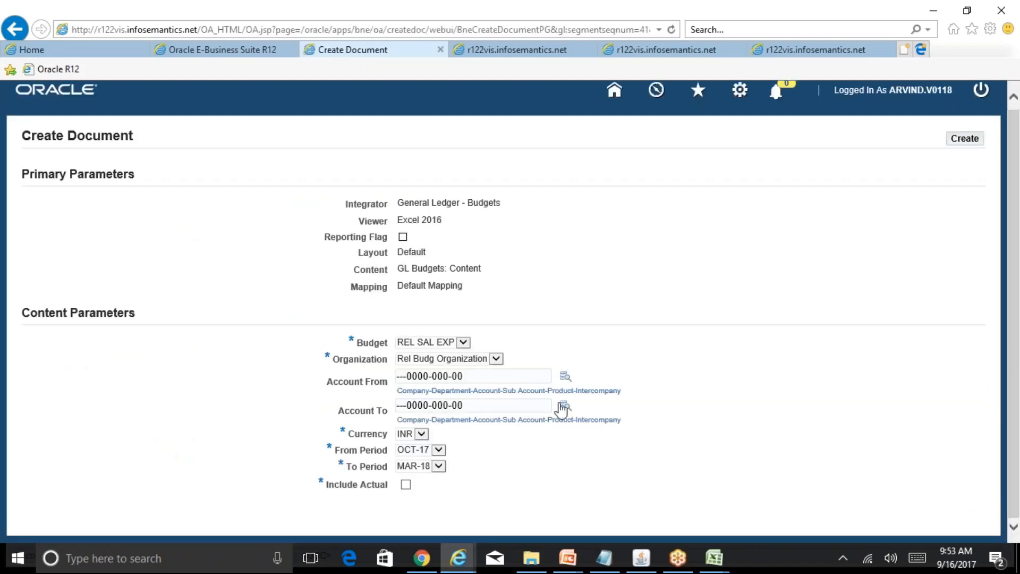
{"action": "left_click_drag", "start_coordinate": [483, 376], "coordinate": [338, 375]}
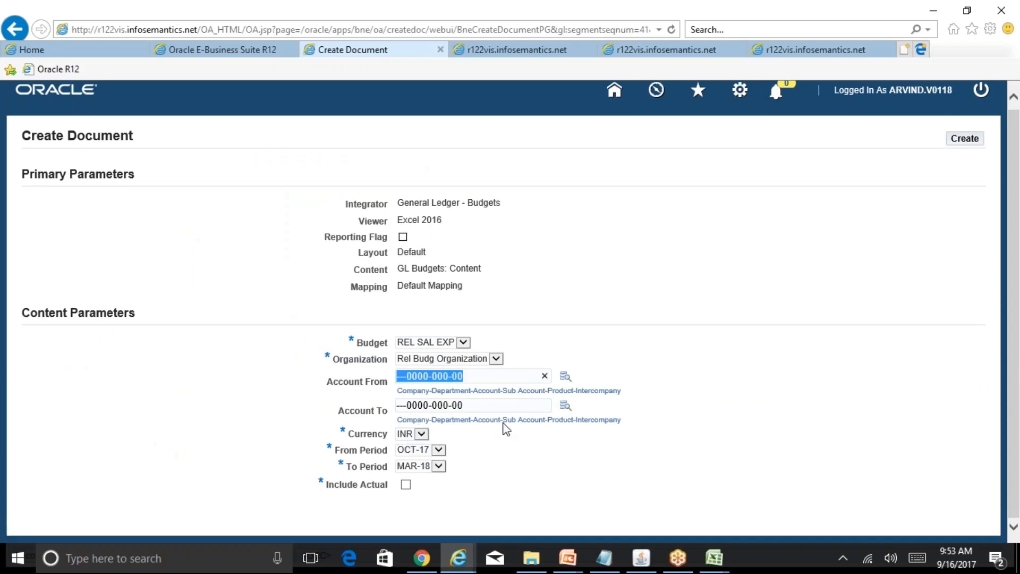
{"action": "key", "text": "ctrl+v"}
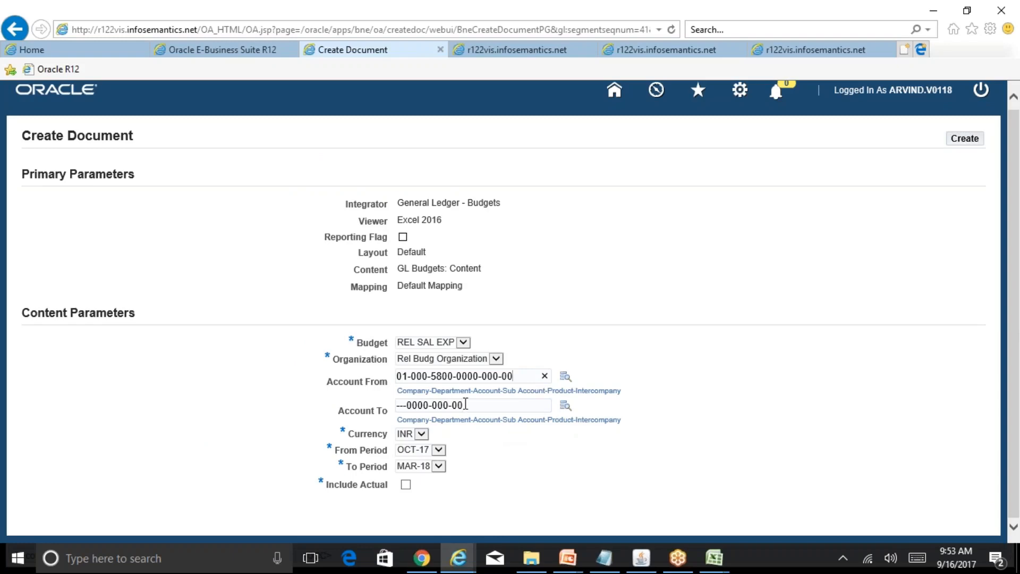
{"action": "left_click_drag", "start_coordinate": [467, 405], "coordinate": [393, 405]}
{"action": "key", "text": "ctrl+v"}
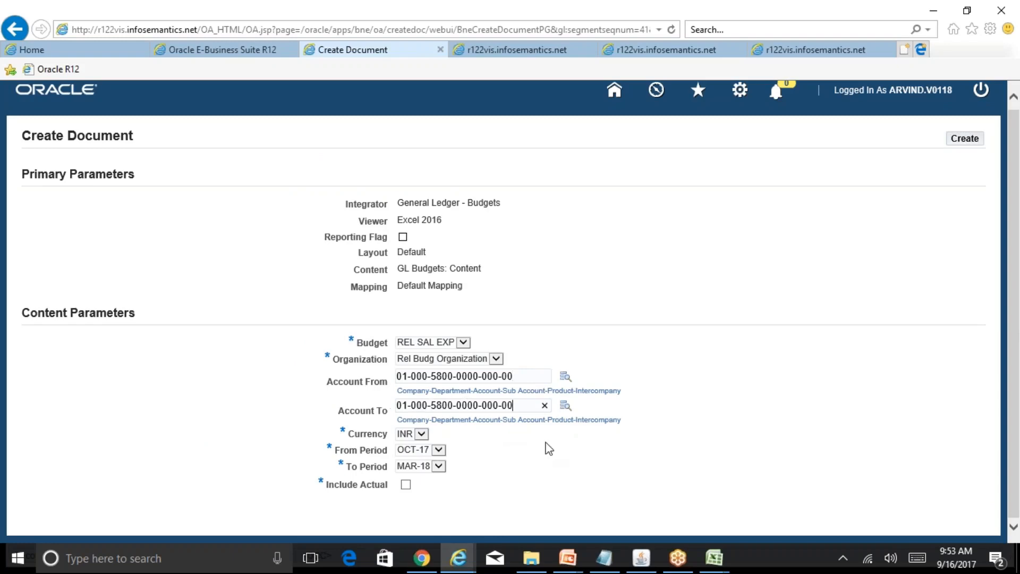
Create the budget document with the set content parameters and open the generated General Ledger - Budgets.xlsm workbook.
{"action": "left_click", "coordinate": [915, 269]}
{"action": "left_click", "coordinate": [971, 145]}
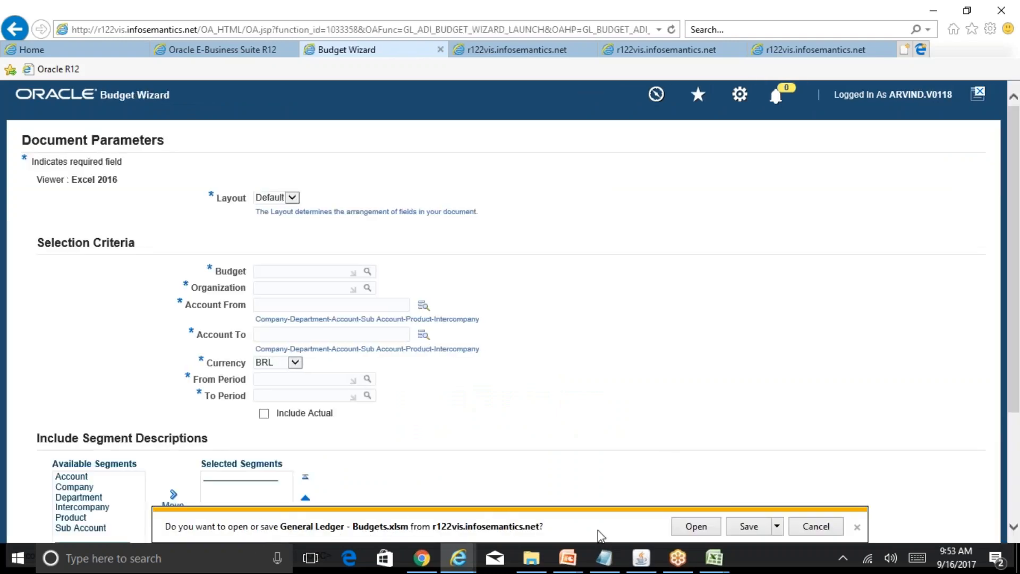
{"action": "left_click", "coordinate": [697, 527]}
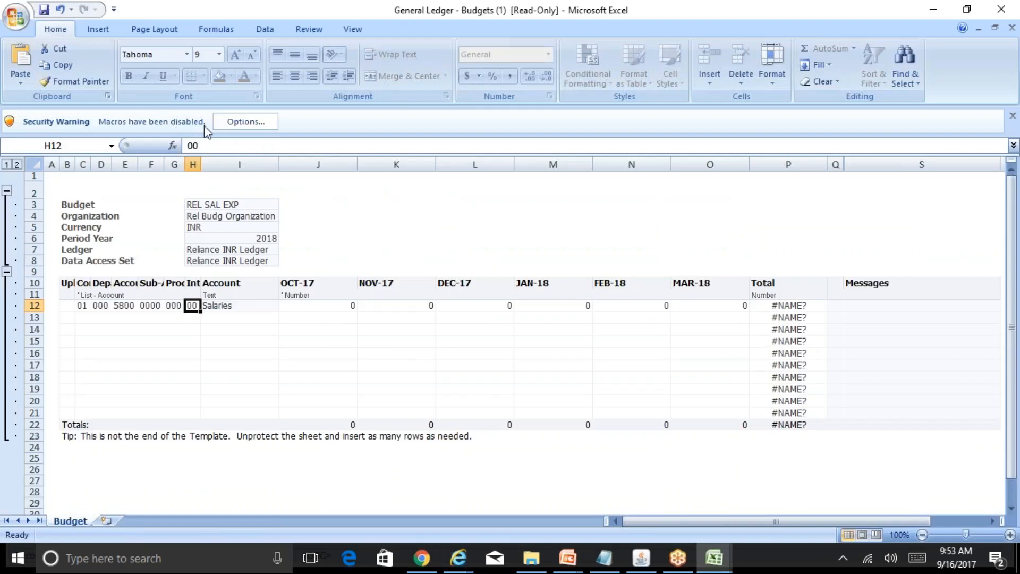
Enable the blocked macro content in the budget workbook.
{"action": "left_click", "coordinate": [245, 123]}
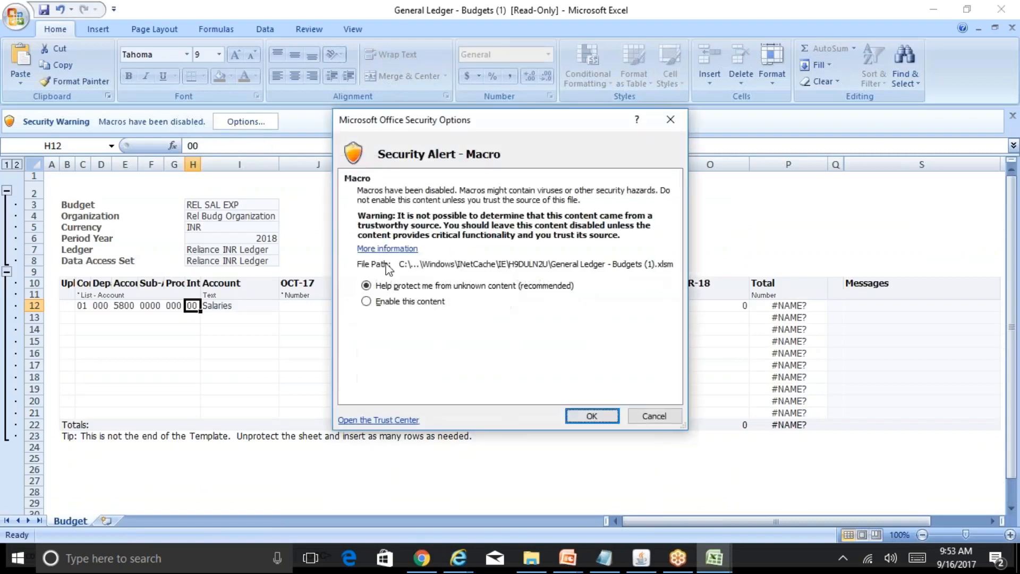
{"action": "left_click", "coordinate": [390, 302]}
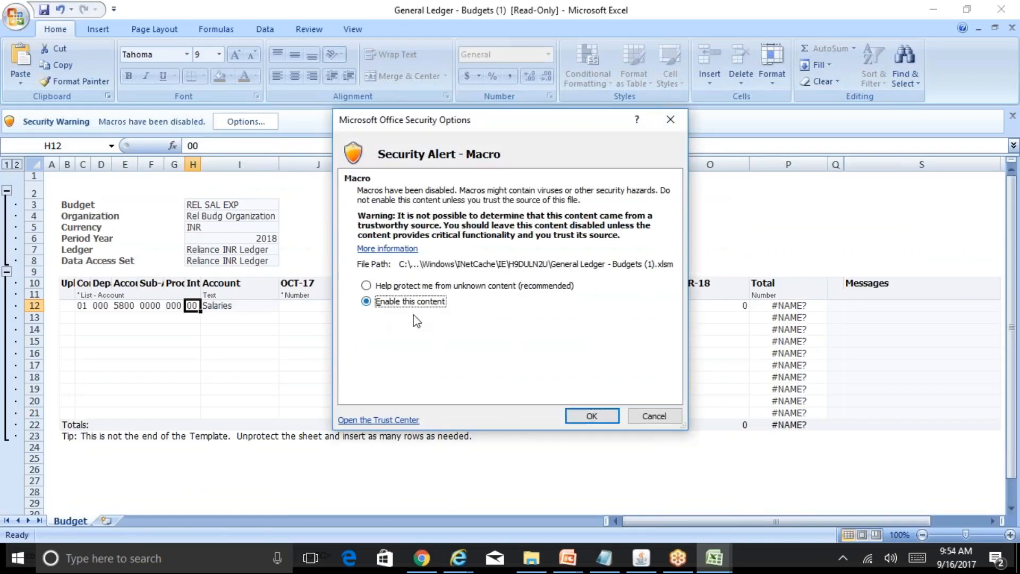
{"action": "left_click", "coordinate": [591, 415]}
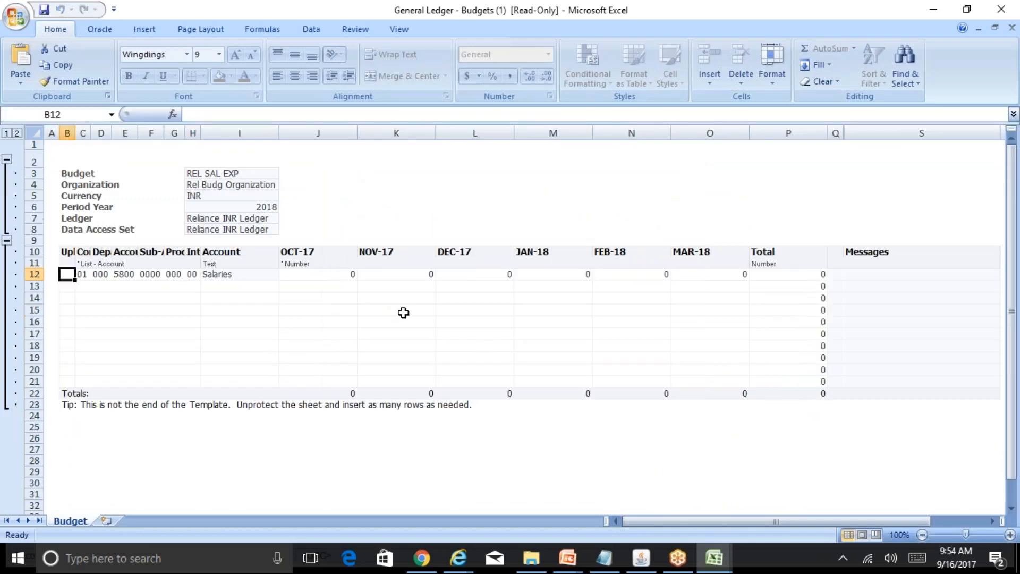
Examine the account segments, Salaries description and monthly amount cells in row 12 of the budget sheet.
{"action": "left_click", "coordinate": [301, 275]}
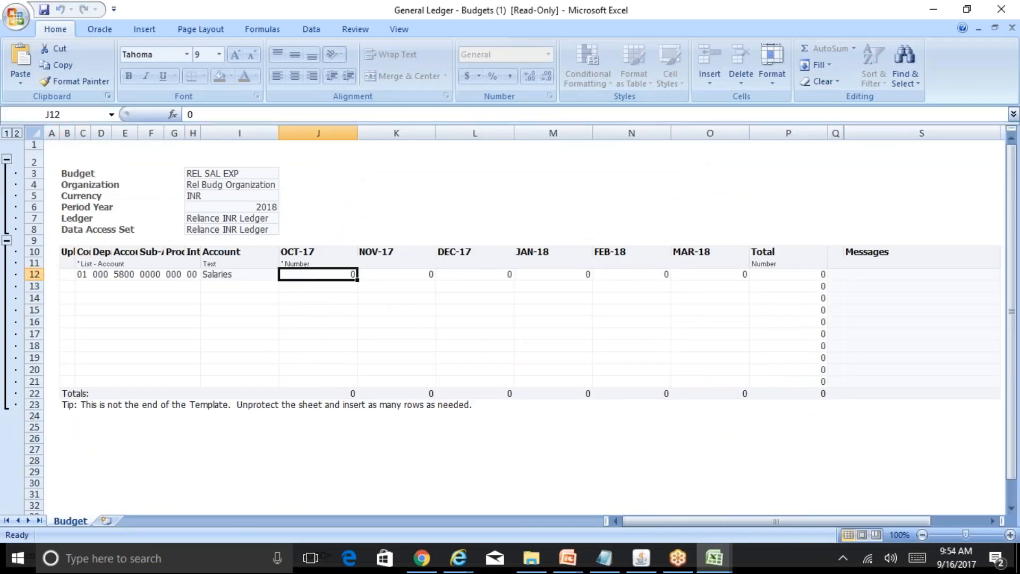
{"action": "key", "text": "Left"}
{"action": "key", "text": "Left"}
{"action": "key", "text": "Left"}
{"action": "key", "text": "Left"}
{"action": "key", "text": "Left"}
{"action": "key", "text": "Left"}
{"action": "key", "text": "Left"}
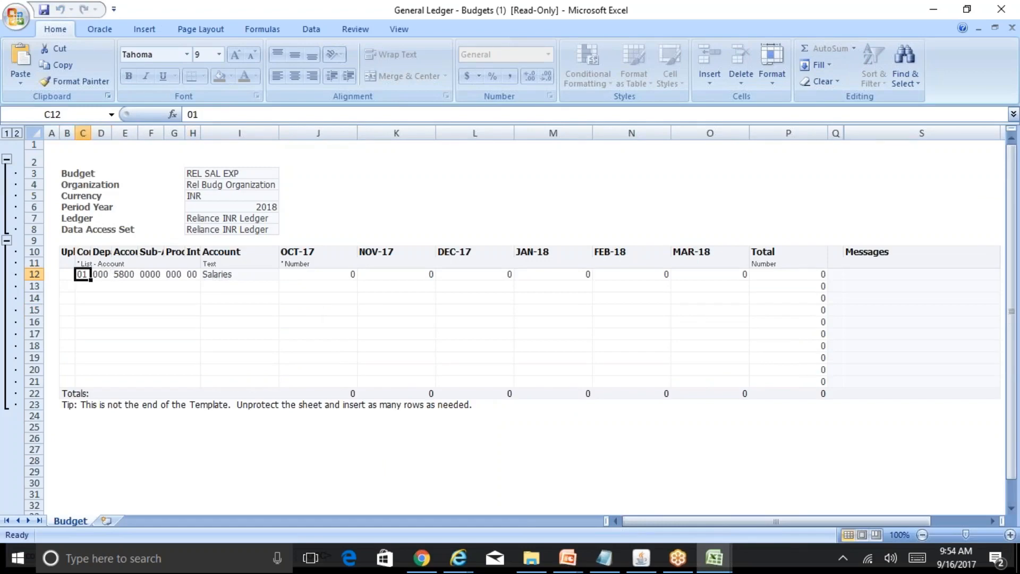
{"action": "key", "text": "Right"}
{"action": "key", "text": "Right"}
{"action": "key", "text": "Right"}
{"action": "key", "text": "Right"}
{"action": "key", "text": "Right"}
{"action": "key", "text": "Right"}
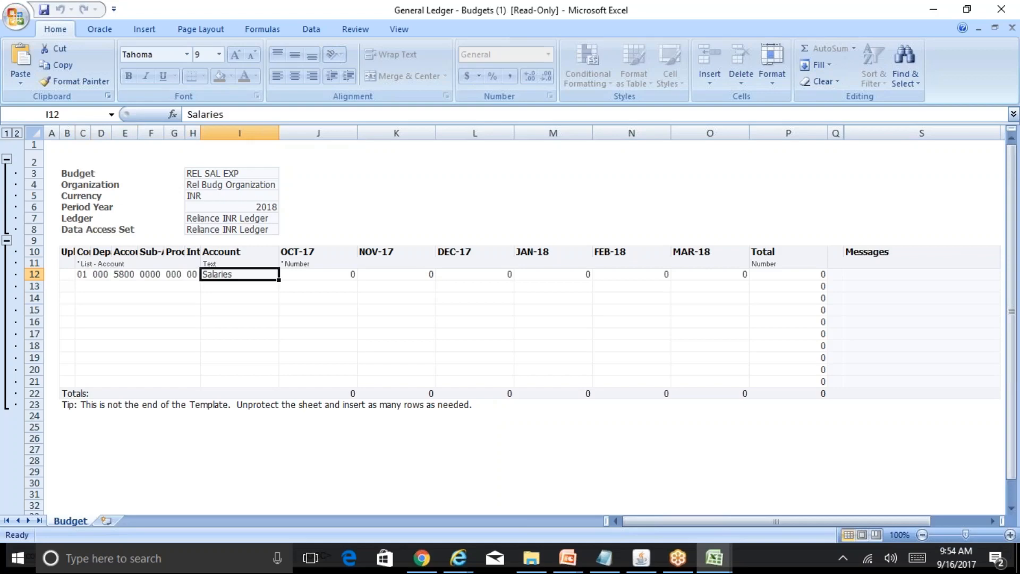
{"action": "key", "text": "Left"}
{"action": "key", "text": "Left"}
{"action": "key", "text": "Left"}
{"action": "key", "text": "Left"}
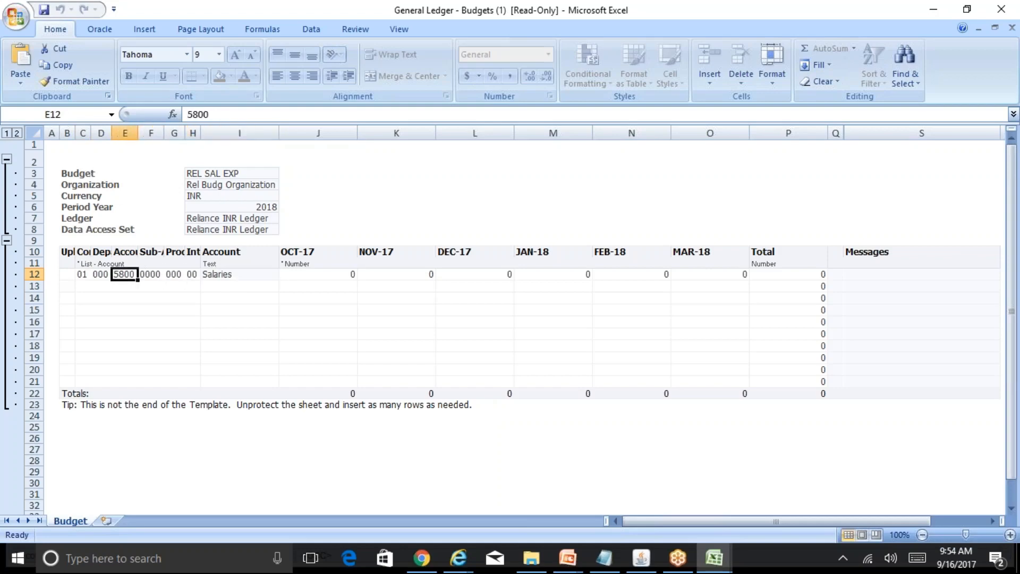
{"action": "key", "text": "Right"}
{"action": "key", "text": "Right"}
{"action": "key", "text": "Right"}
{"action": "key", "text": "Right"}
{"action": "key", "text": "Left"}
{"action": "key", "text": "Left"}
{"action": "key", "text": "Left"}
{"action": "key", "text": "Left"}
{"action": "key", "text": "Left"}
{"action": "key", "text": "Left"}
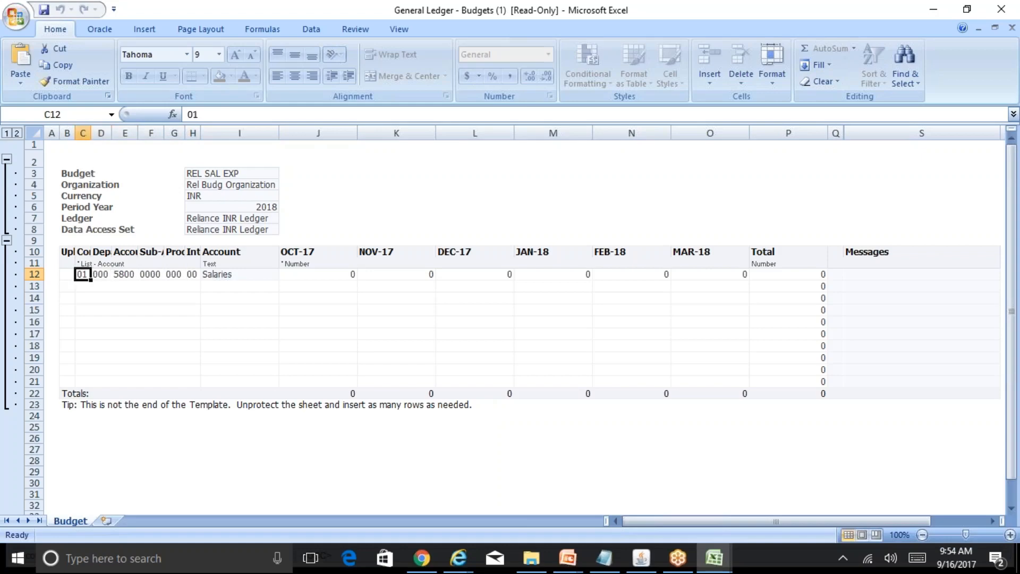
{"action": "key", "text": "Right"}
{"action": "key", "text": "Right"}
{"action": "key", "text": "Right"}
{"action": "key", "text": "Right"}
{"action": "key", "text": "Right"}
{"action": "key", "text": "Right"}
{"action": "key", "text": "Right"}
{"action": "key", "text": "Right"}
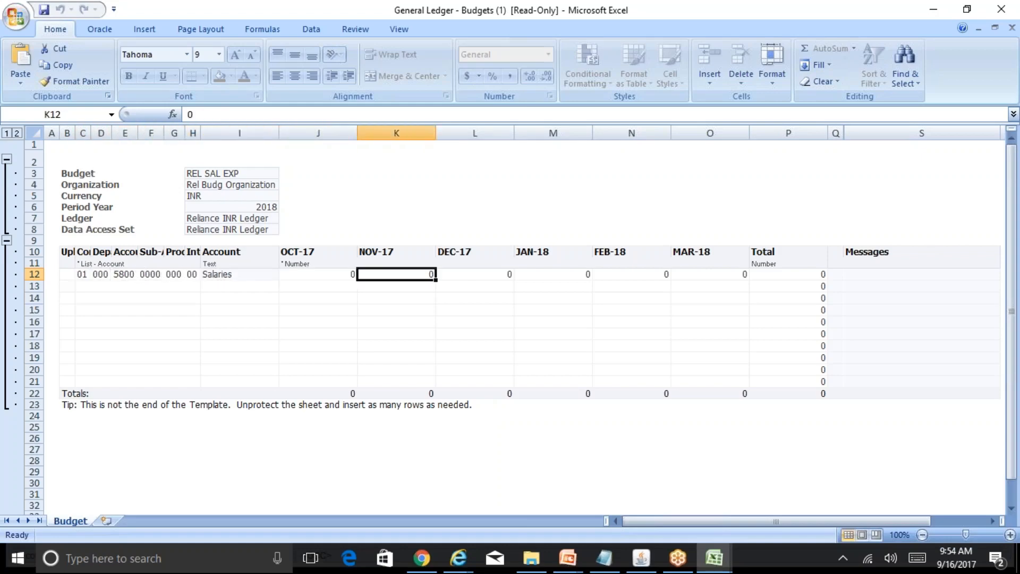
{"action": "key", "text": "Left"}
{"action": "key", "text": "Right"}
{"action": "key", "text": "Right"}
{"action": "key", "text": "Right"}
{"action": "key", "text": "Right"}
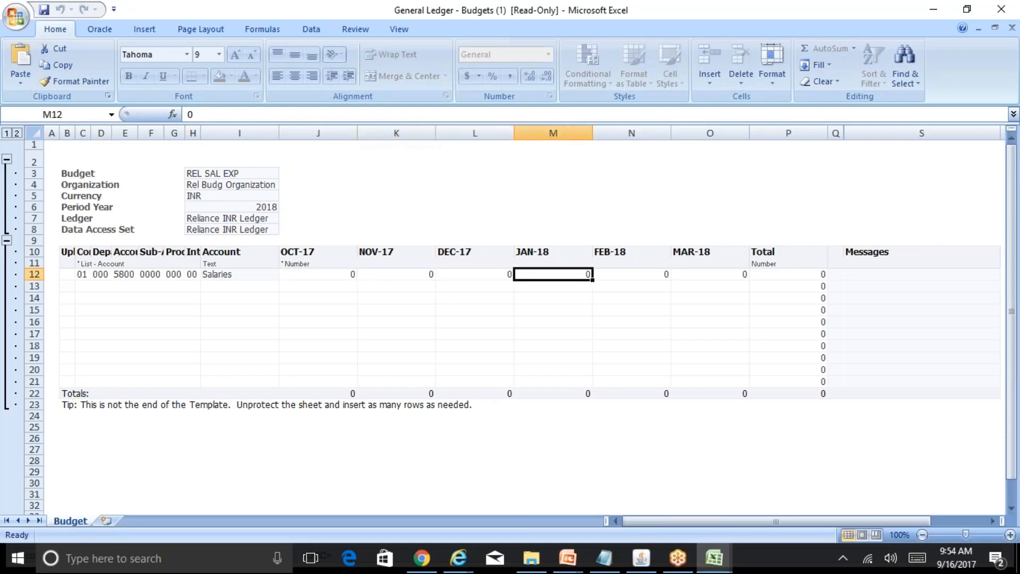
In the Salaries row, enter 15000 for OCT-17 and the formula =J12+1000 for NOV-17.
{"action": "key", "text": "Left"}
{"action": "key", "text": "Left"}
{"action": "key", "text": "Left"}
{"action": "key", "text": "Left"}
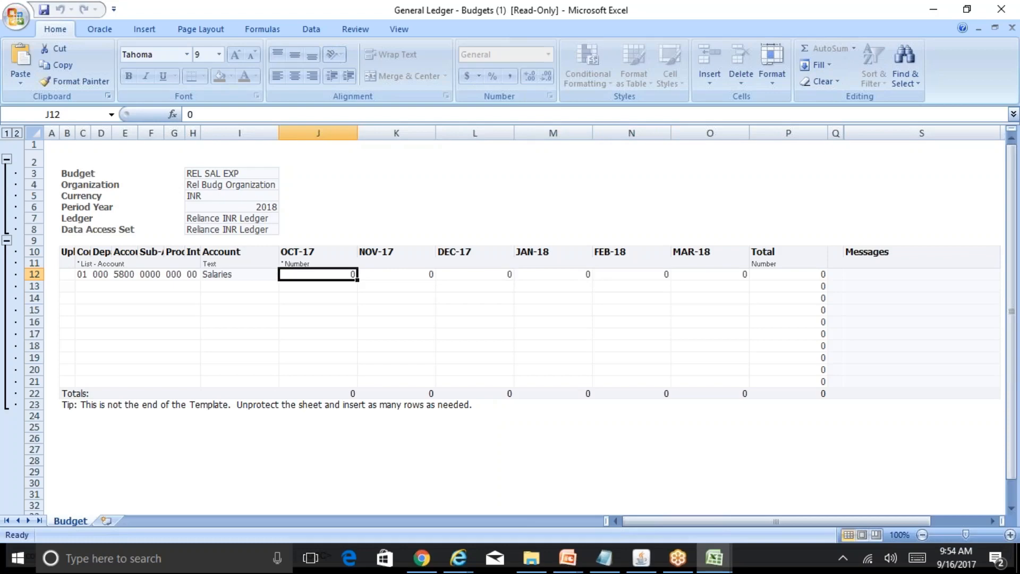
{"action": "type", "text": "15000"}
{"action": "key", "text": "Tab"}
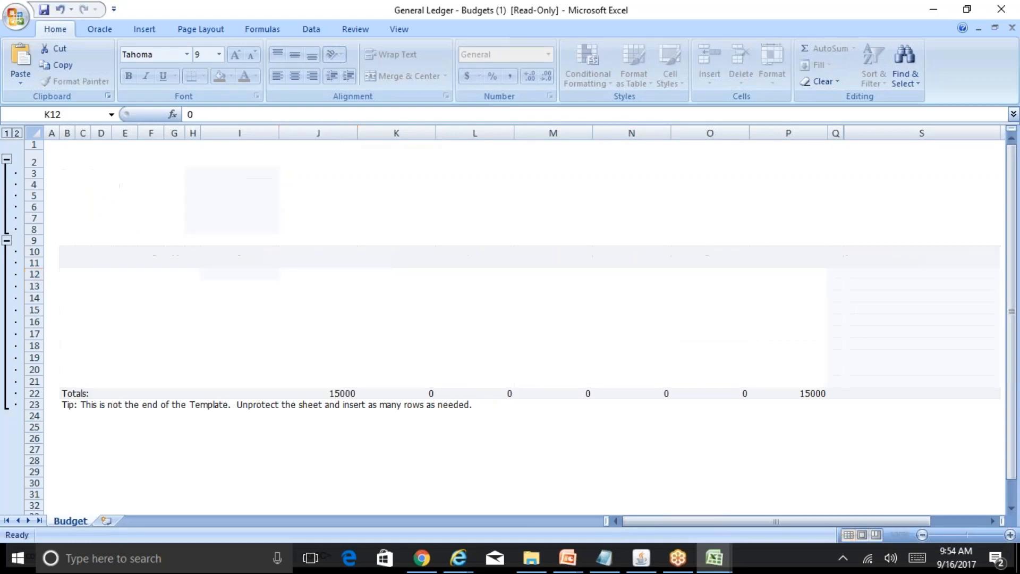
{"action": "type", "text": "="}
{"action": "key", "text": "Left"}
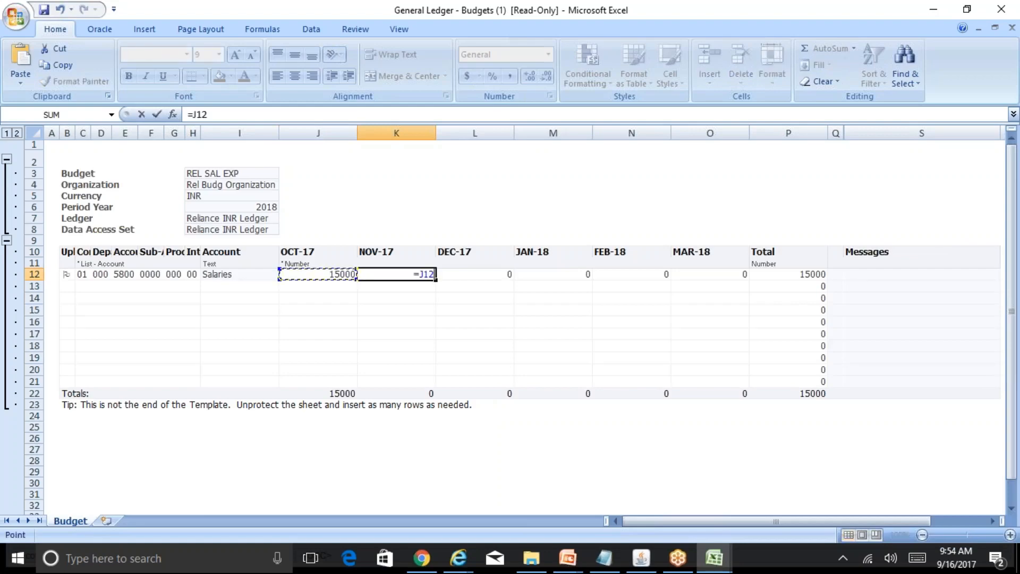
{"action": "type", "text": "+1000"}
{"action": "key", "text": "Tab"}
{"action": "key", "text": "shift+Tab"}
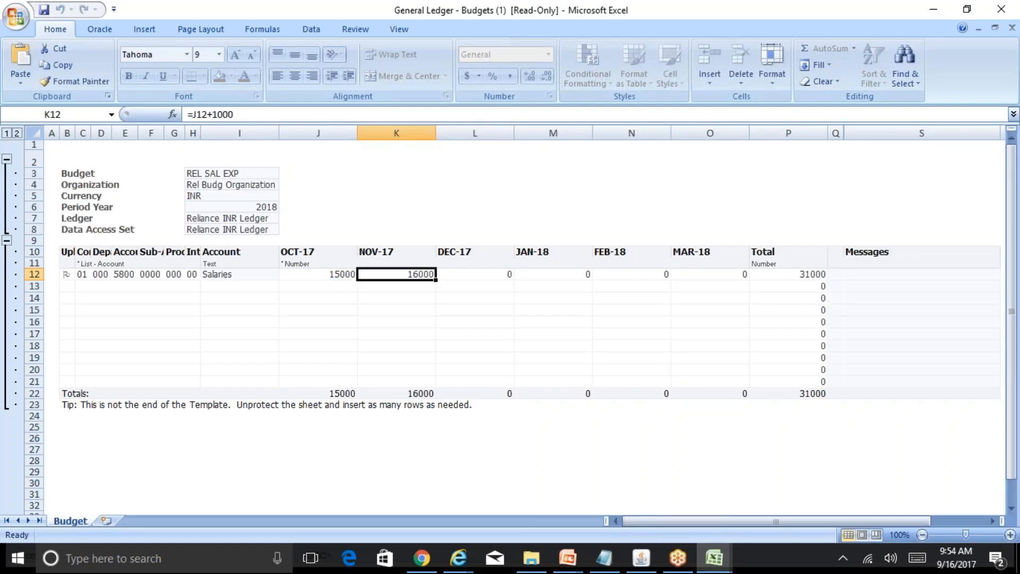
Copy the NOV-17 formula of the Salaries row into the DEC-17 through MAR-18 cells.
{"action": "key", "text": "ctrl+c"}
{"action": "key", "text": "Right"}
{"action": "key", "text": "ctrl+v"}
{"action": "key", "text": "Right"}
{"action": "key", "text": "ctrl+v"}
{"action": "key", "text": "Right"}
{"action": "key", "text": "ctrl+v"}
{"action": "key", "text": "Right"}
{"action": "key", "text": "ctrl+v"}
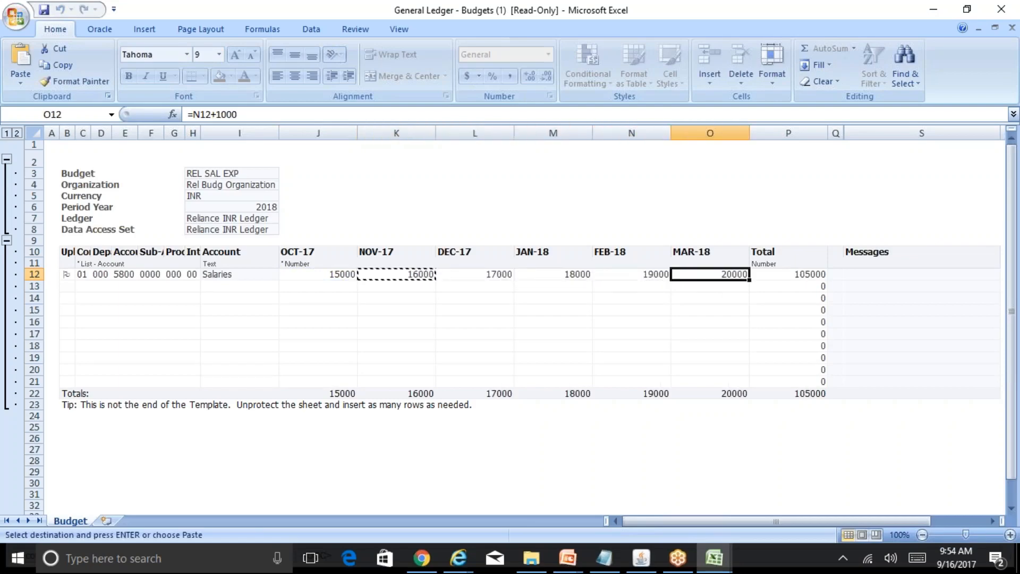
{"action": "key", "text": "Escape"}
Review the Salaries row's monthly amounts, their formulas and the row total.
{"action": "key", "text": "Left"}
{"action": "key", "text": "Left"}
{"action": "key", "text": "Left"}
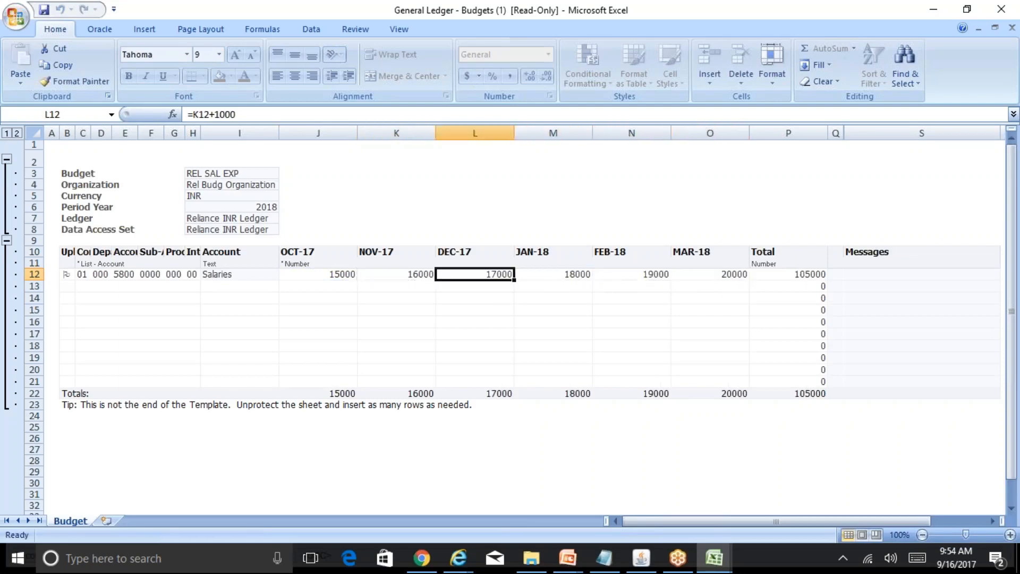
{"action": "key", "text": "Left"}
{"action": "key", "text": "Left"}
{"action": "key", "text": "Left"}
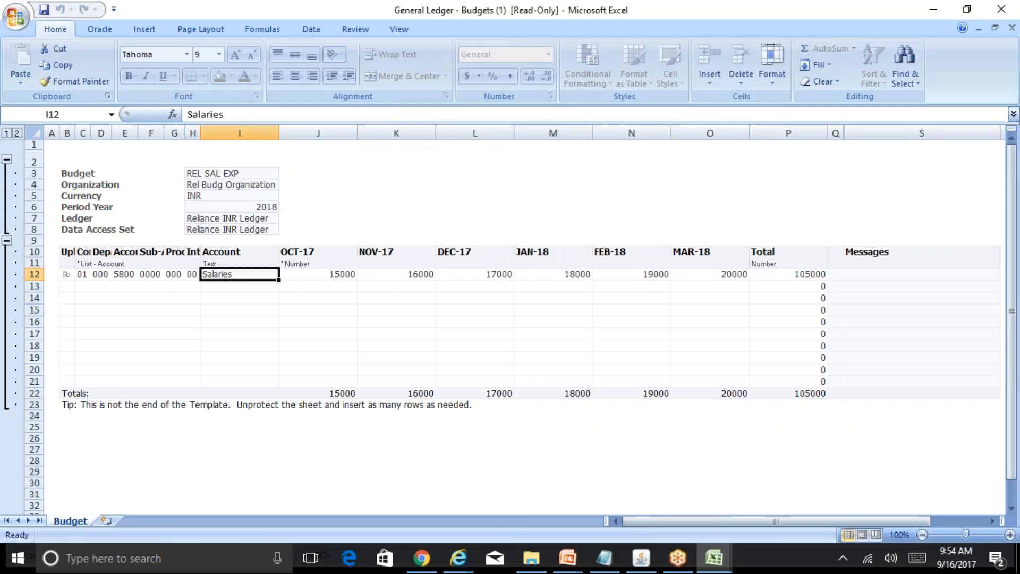
{"action": "key", "text": "Right"}
{"action": "key", "text": "Right"}
{"action": "key", "text": "Right"}
{"action": "key", "text": "Right"}
{"action": "key", "text": "Right"}
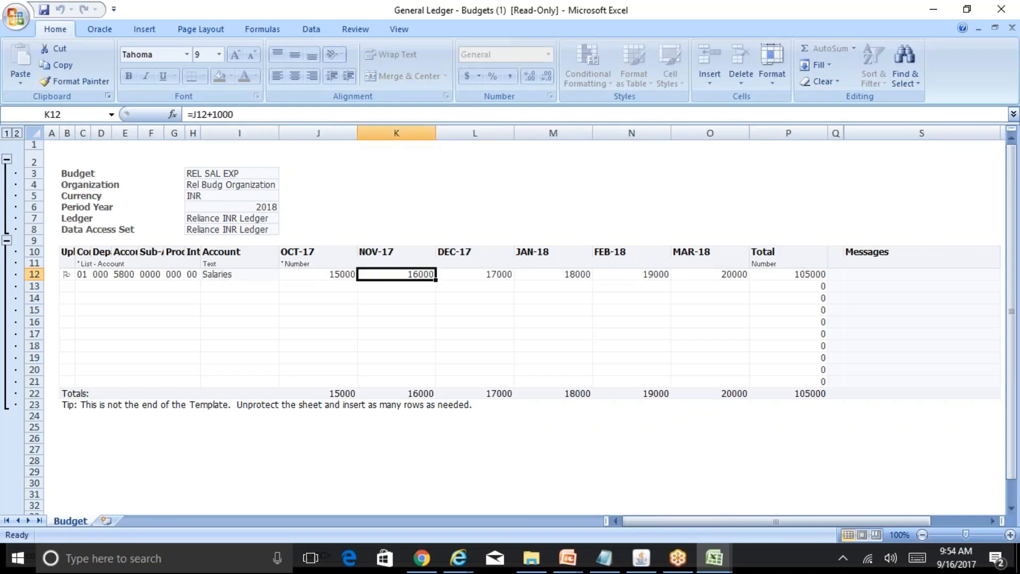
{"action": "key", "text": "Left"}
{"action": "key", "text": "Left"}
{"action": "key", "text": "Left"}
{"action": "key", "text": "Left"}
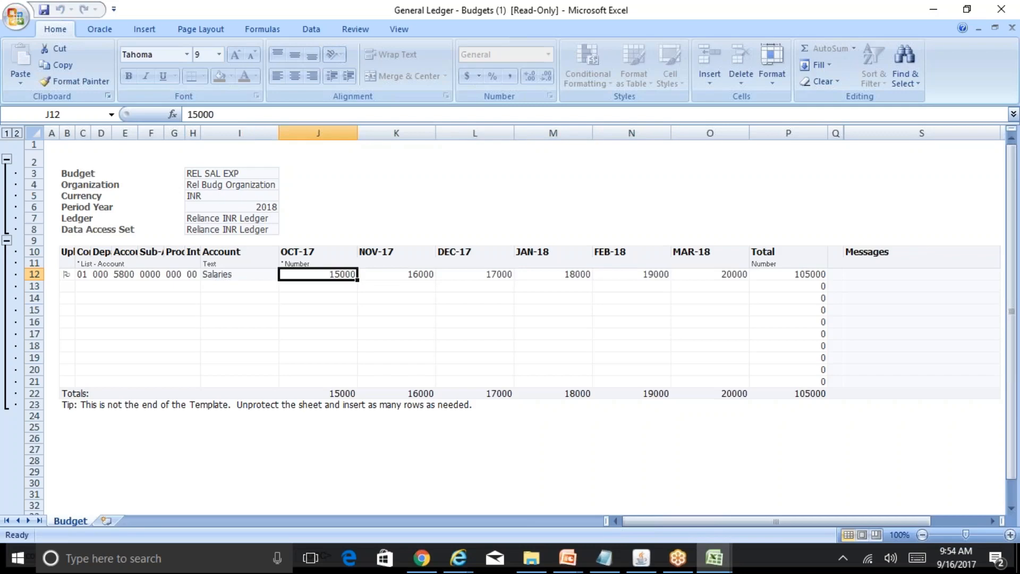
{"action": "key", "text": "Right"}
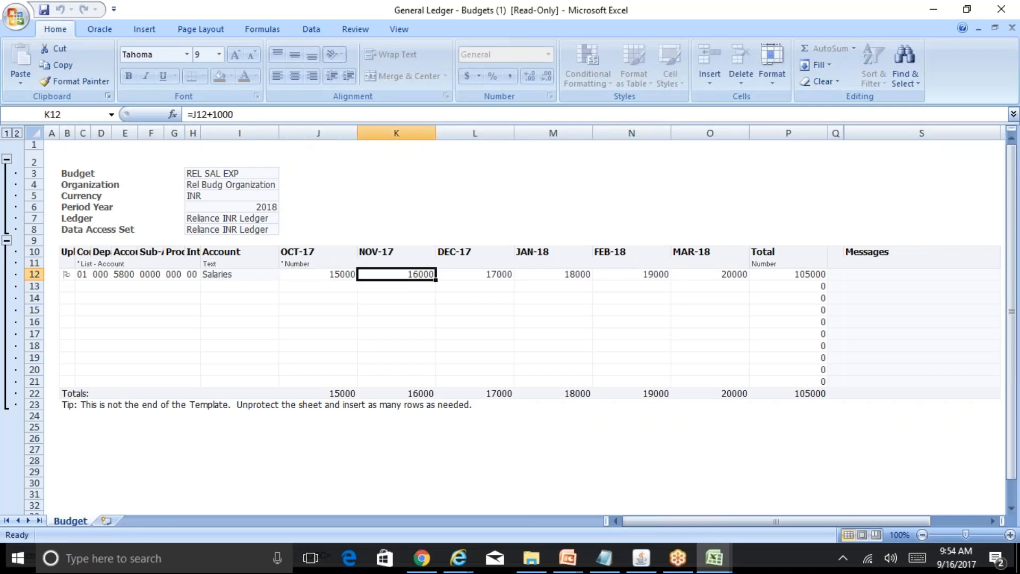
{"action": "key", "text": "Up"}
{"action": "key", "text": "Right"}
{"action": "key", "text": "Down"}
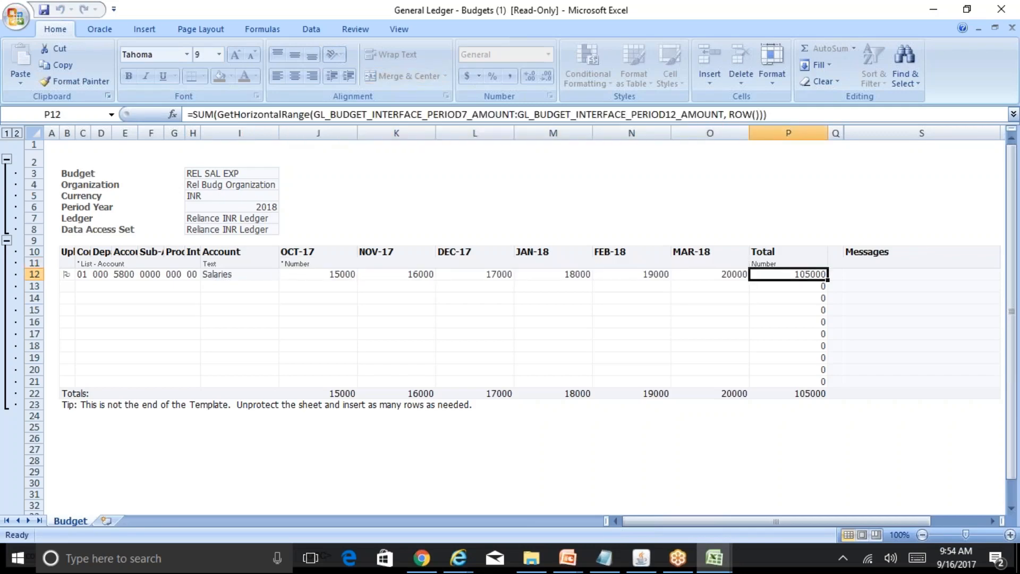
{"action": "key", "text": "Left"}
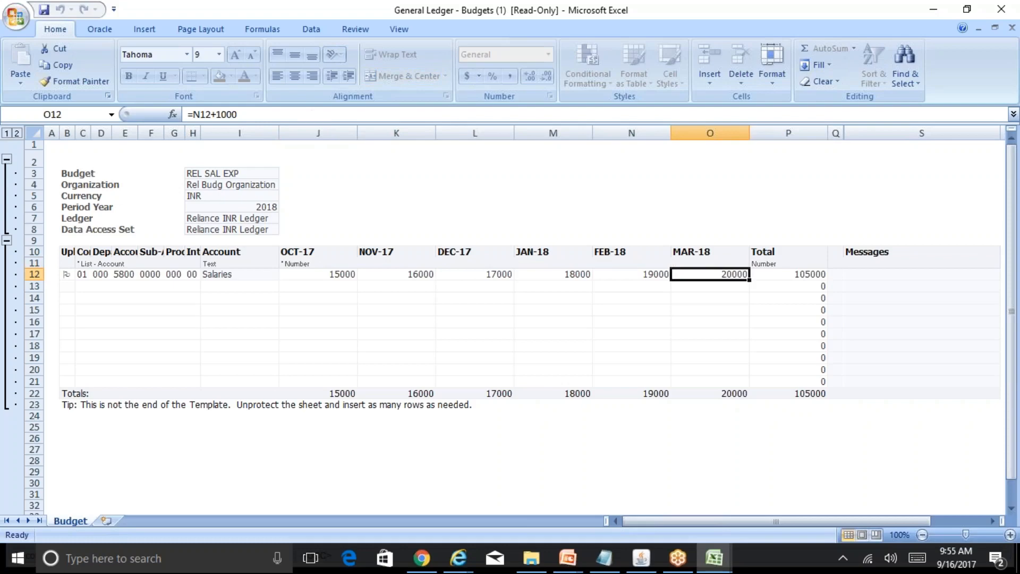
{"action": "key", "text": "Left"}
{"action": "key", "text": "Left"}
{"action": "key", "text": "Left"}
{"action": "key", "text": "Left"}
{"action": "key", "text": "Right"}
{"action": "key", "text": "Right"}
{"action": "key", "text": "Right"}
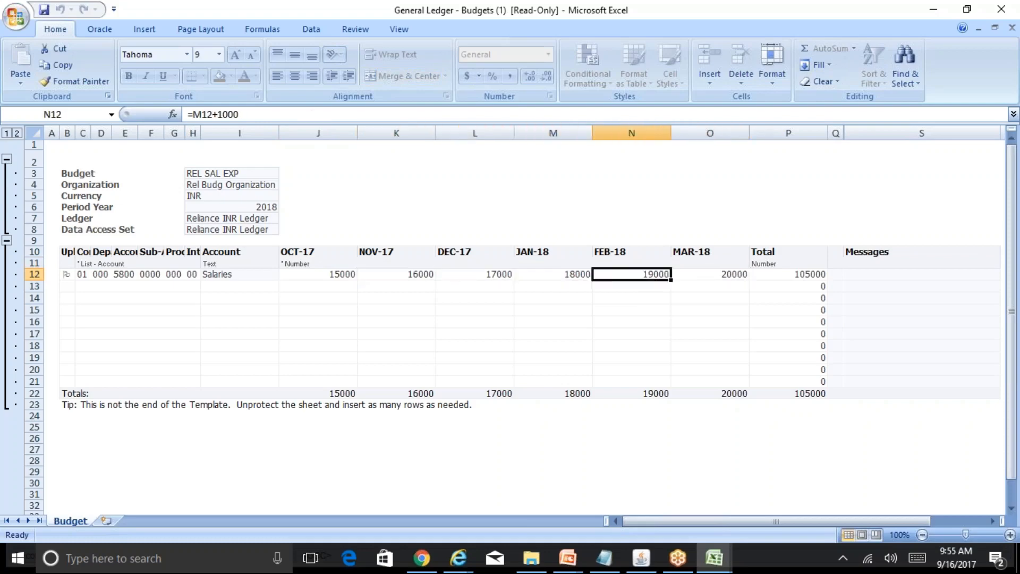
{"action": "key", "text": "Right"}
{"action": "key", "text": "Right"}
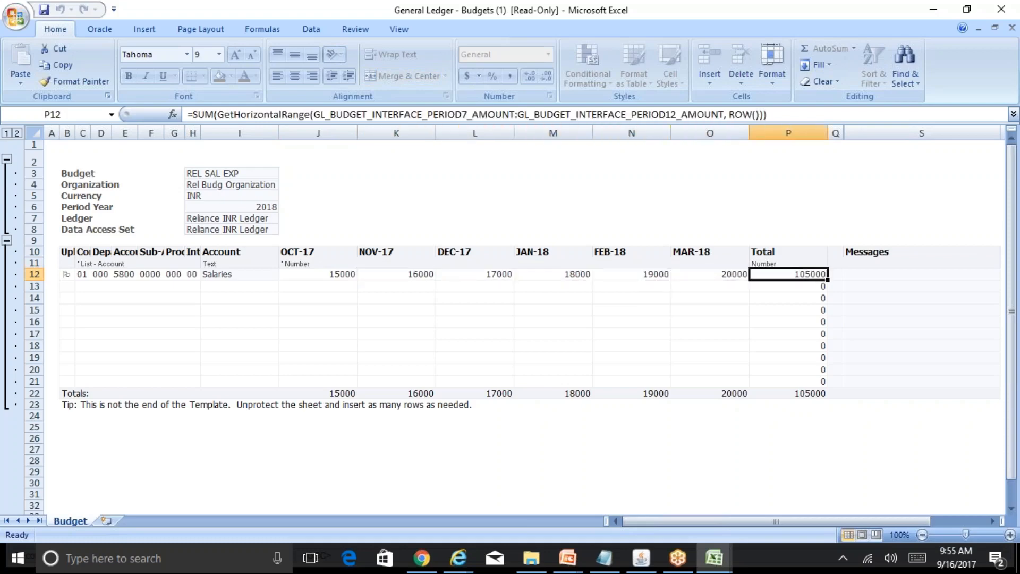
{"action": "key", "text": "Left"}
{"action": "key", "text": "Left"}
{"action": "key", "text": "Left"}
{"action": "key", "text": "Left"}
{"action": "key", "text": "Left"}
{"action": "key", "text": "Left"}
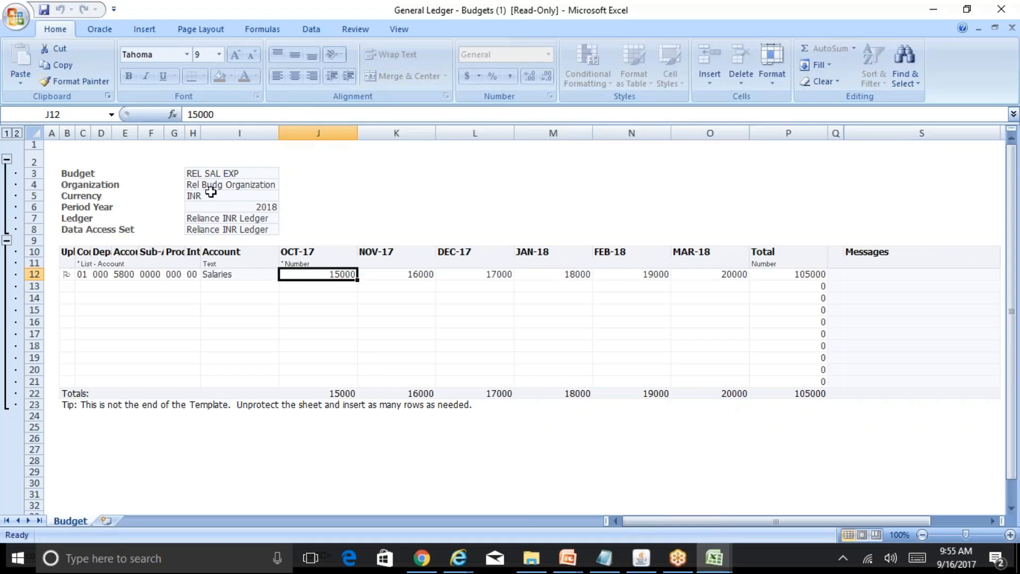
Upload the budget sheet with All Rows and automatic submission of the budget import selected, and close the confirmation.
{"action": "left_click", "coordinate": [99, 28]}
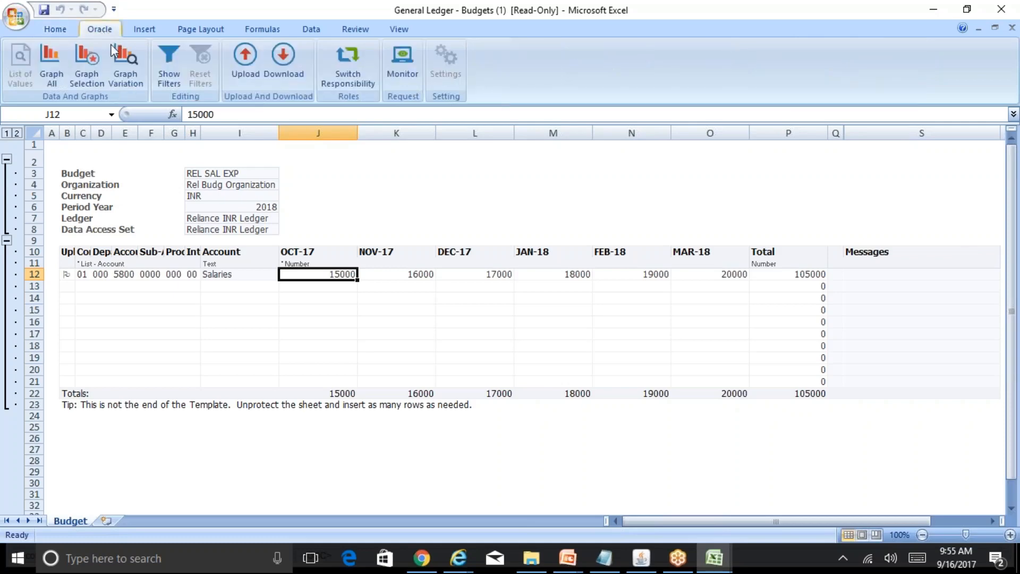
{"action": "left_click", "coordinate": [248, 62]}
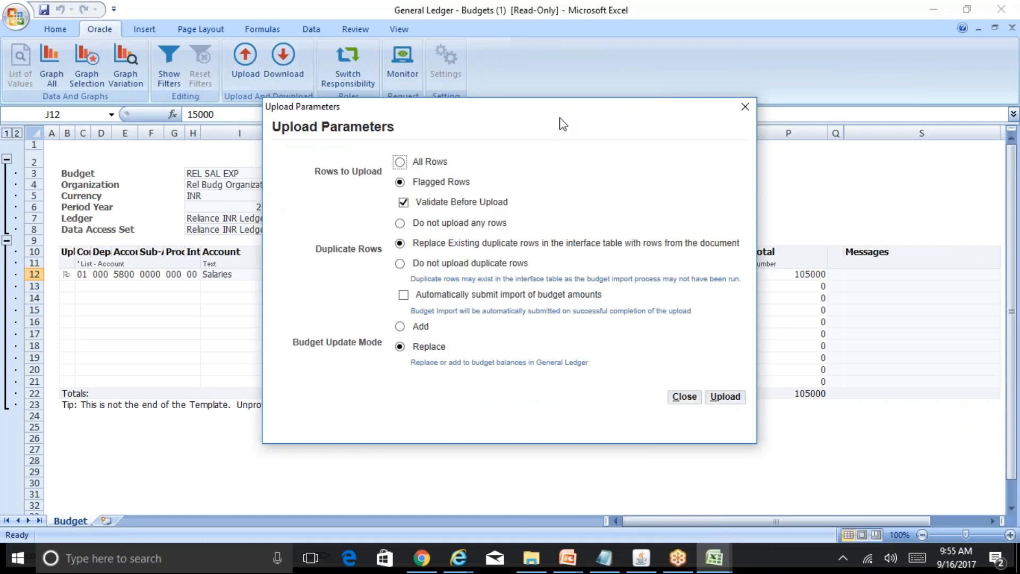
{"action": "left_click_drag", "start_coordinate": [652, 107], "coordinate": [813, 81]}
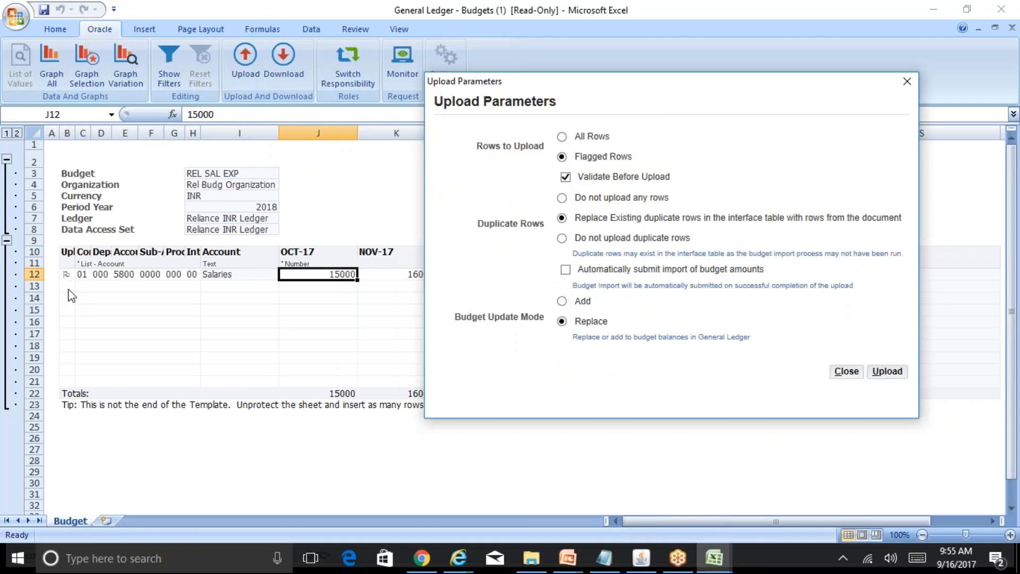
{"action": "left_click", "coordinate": [562, 137]}
{"action": "left_click_drag", "start_coordinate": [561, 105], "coordinate": [492, 105]}
{"action": "left_click", "coordinate": [658, 125]}
{"action": "left_click", "coordinate": [565, 271]}
{"action": "left_click", "coordinate": [888, 372]}
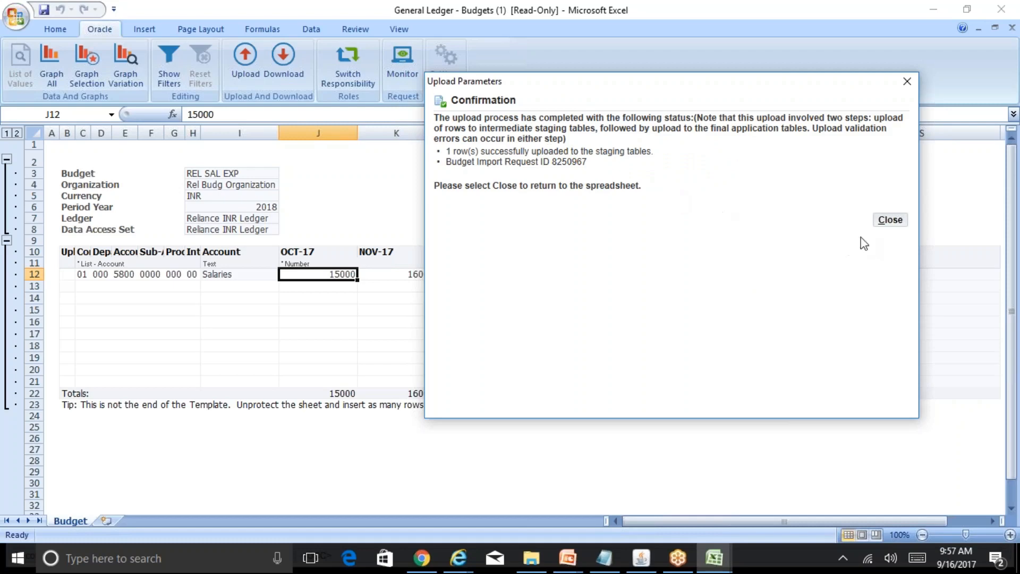
{"action": "left_click", "coordinate": [886, 220]}
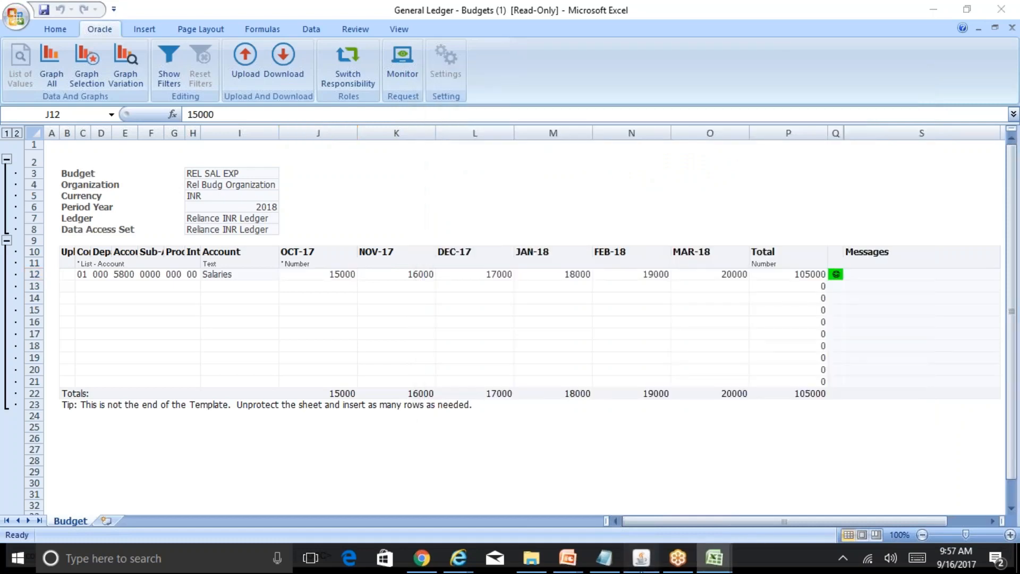
Switch to Oracle Applications and list the concurrent requests to check the budget import.
{"action": "left_click", "coordinate": [641, 558]}
{"action": "left_click", "coordinate": [65, 35]}
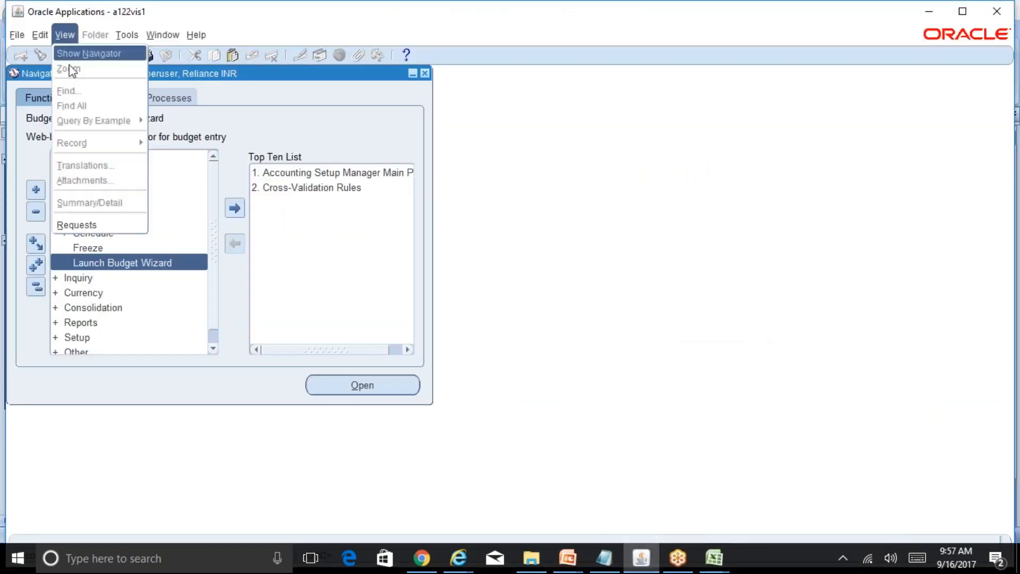
{"action": "left_click", "coordinate": [72, 223]}
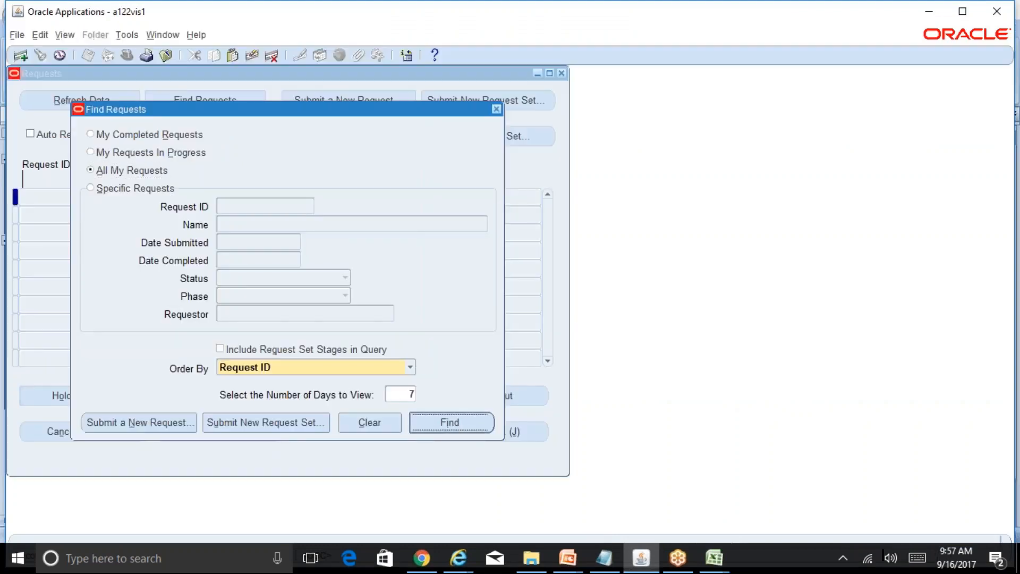
{"action": "left_click", "coordinate": [449, 422]}
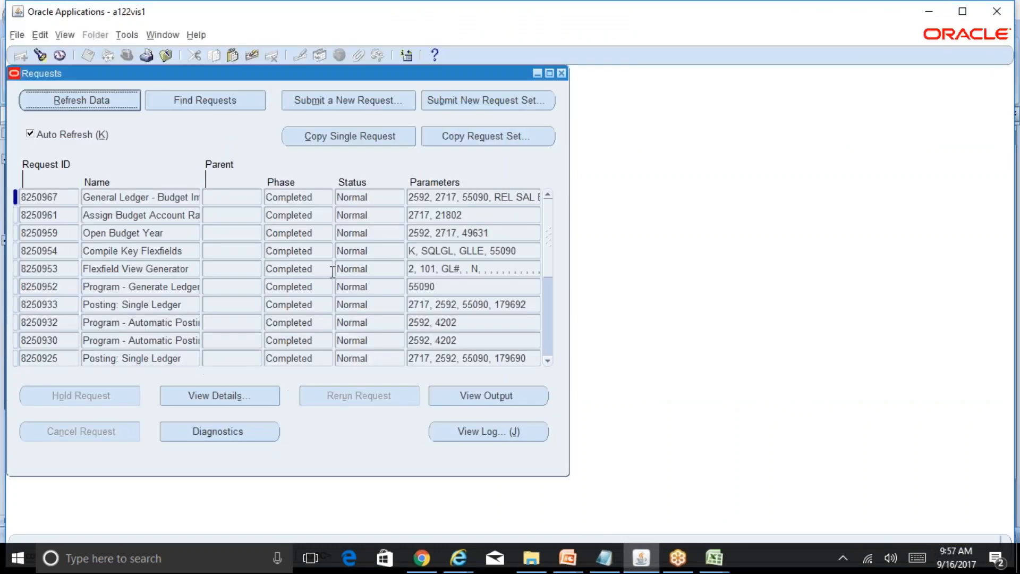
Read the budget import request's full name, close the requests list and open the form for entering budget amounts.
{"action": "left_click_drag", "start_coordinate": [84, 197], "coordinate": [236, 204]}
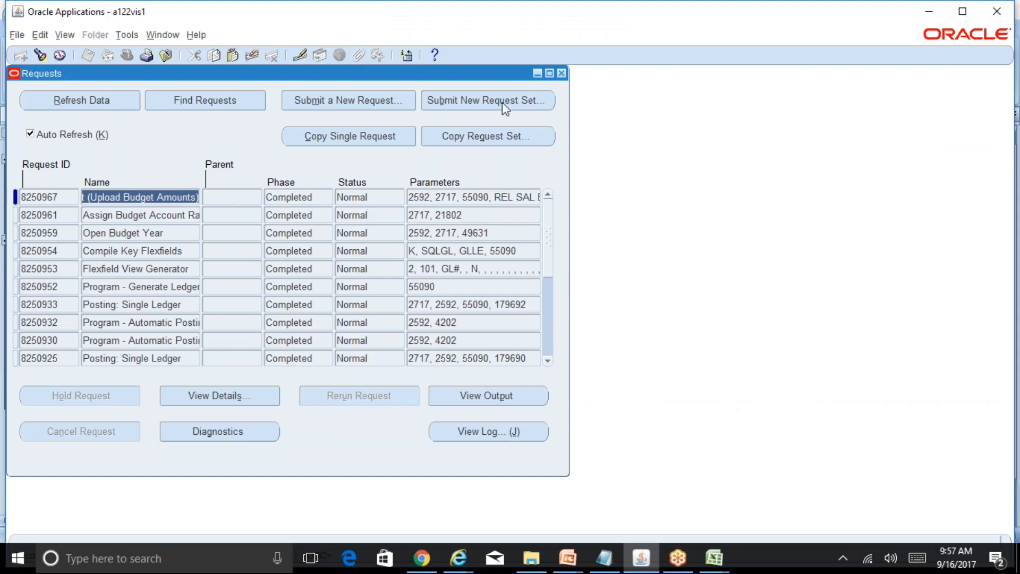
{"action": "left_click", "coordinate": [562, 74]}
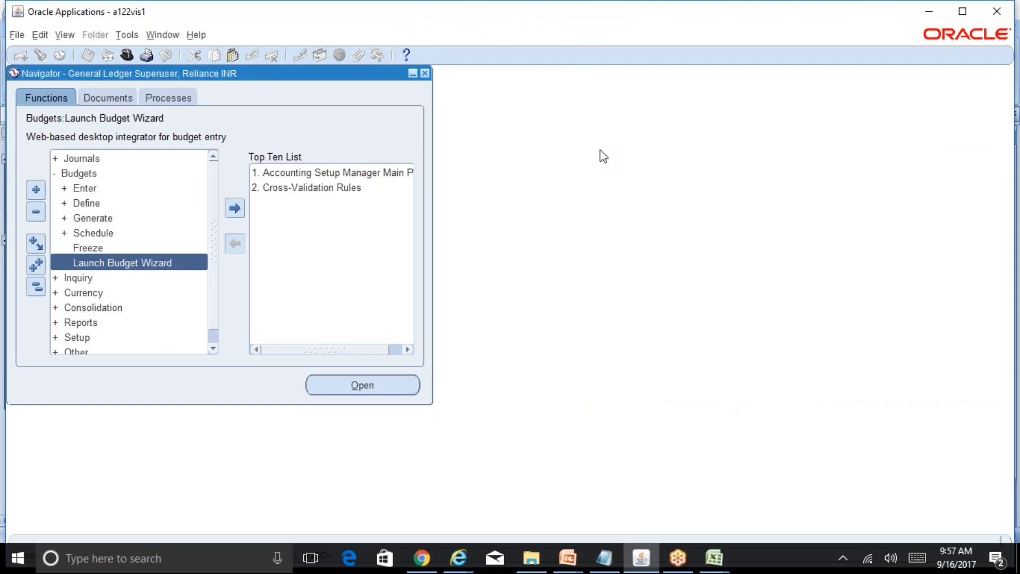
{"action": "double_click", "coordinate": [88, 187]}
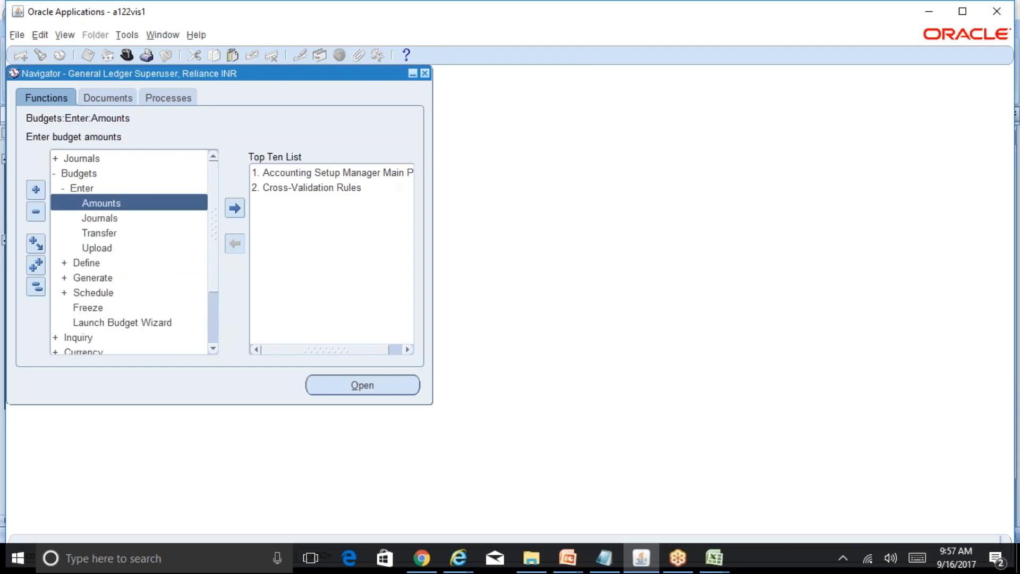
{"action": "double_click", "coordinate": [101, 203]}
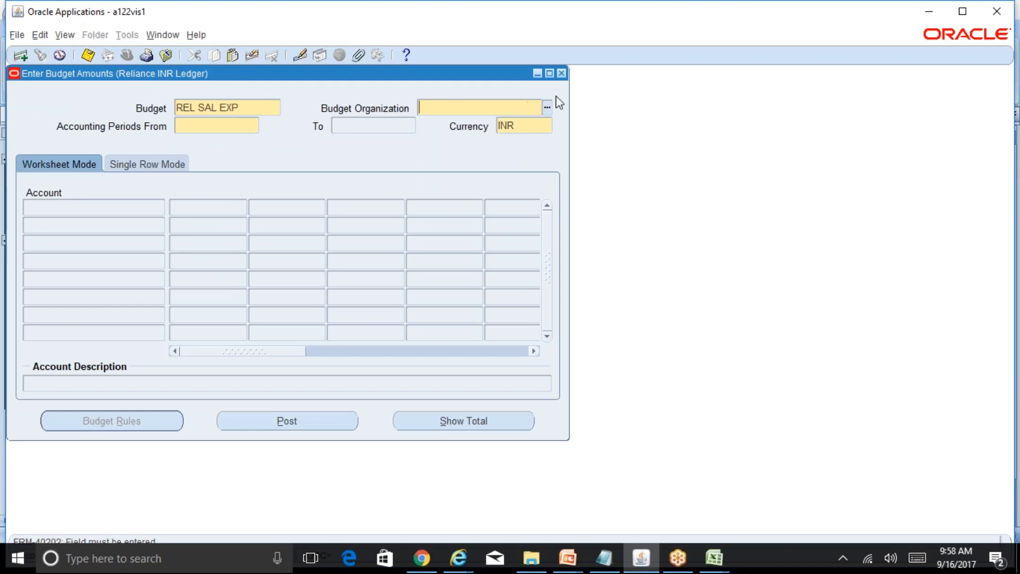
Select Rel Budg Organization and the accounting period range APR-17 to ADJ-18 for the REL SAL EXP budget.
{"action": "left_click", "coordinate": [548, 107]}
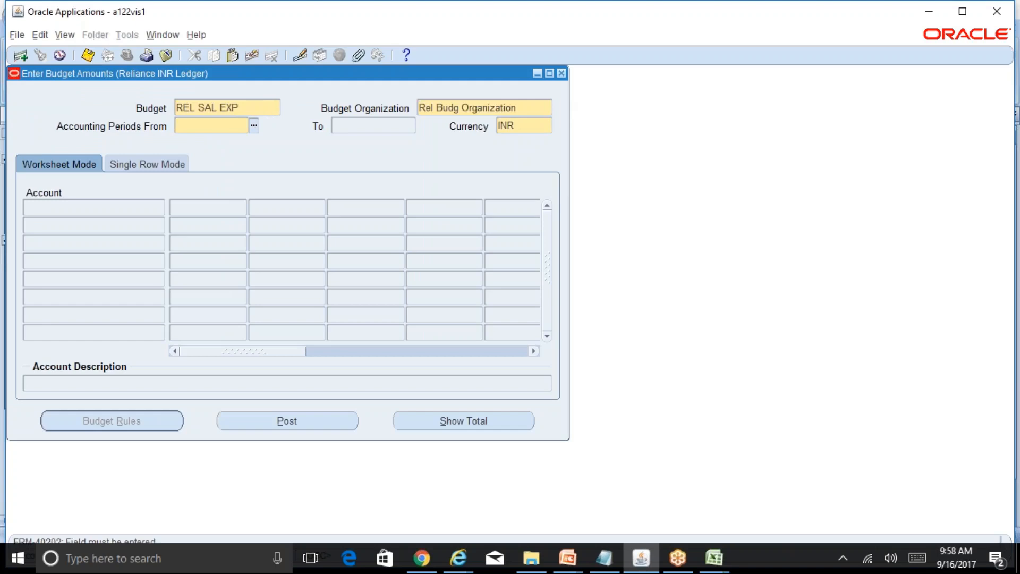
{"action": "type", "text": "oct-17"}
{"action": "key", "text": "Tab"}
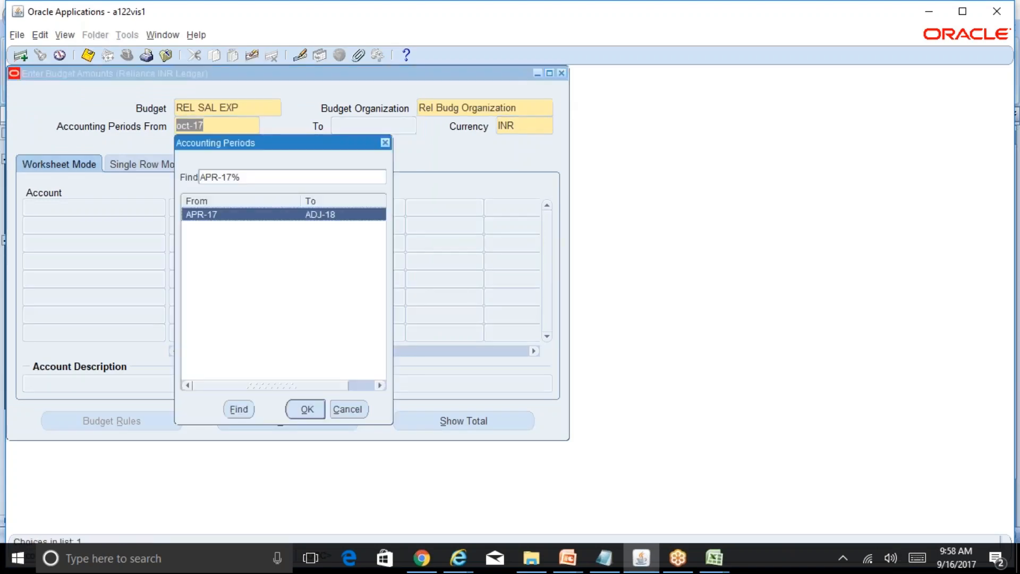
{"action": "key", "text": "Return"}
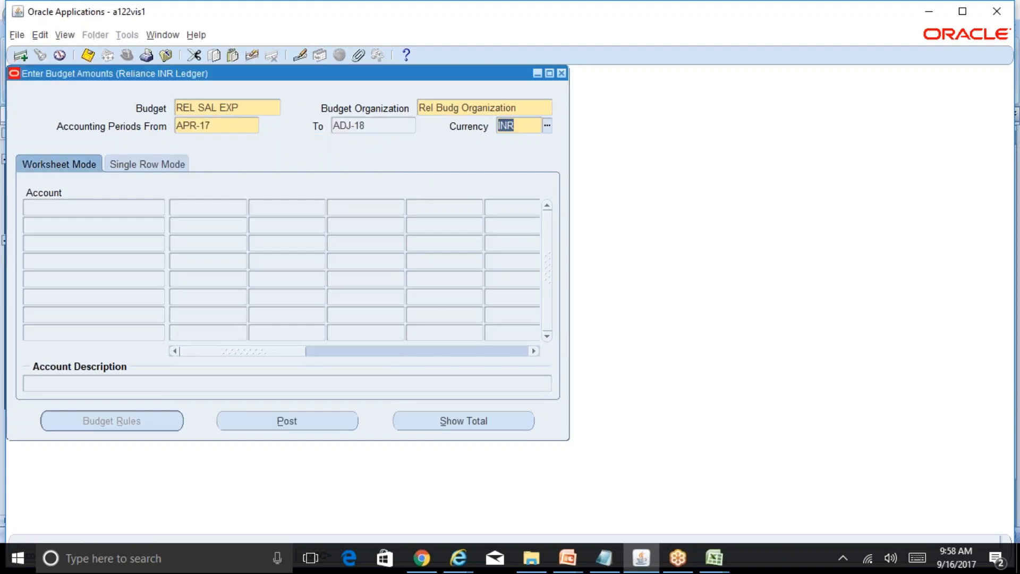
Load the Salaries account's budget amounts in the worksheet and view the periods from OCT-17 onward.
{"action": "left_click", "coordinate": [234, 207]}
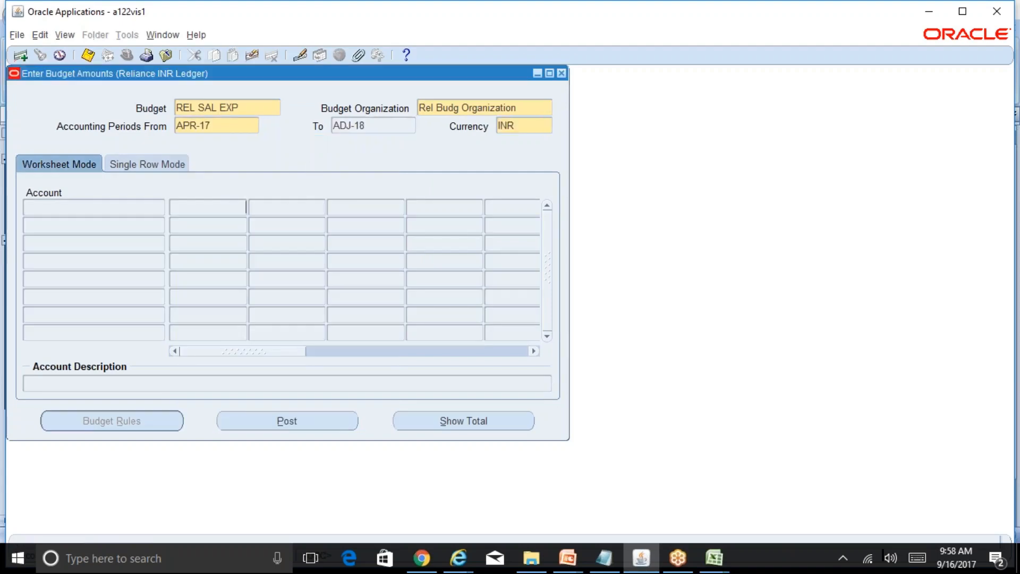
{"action": "left_click", "coordinate": [435, 384]}
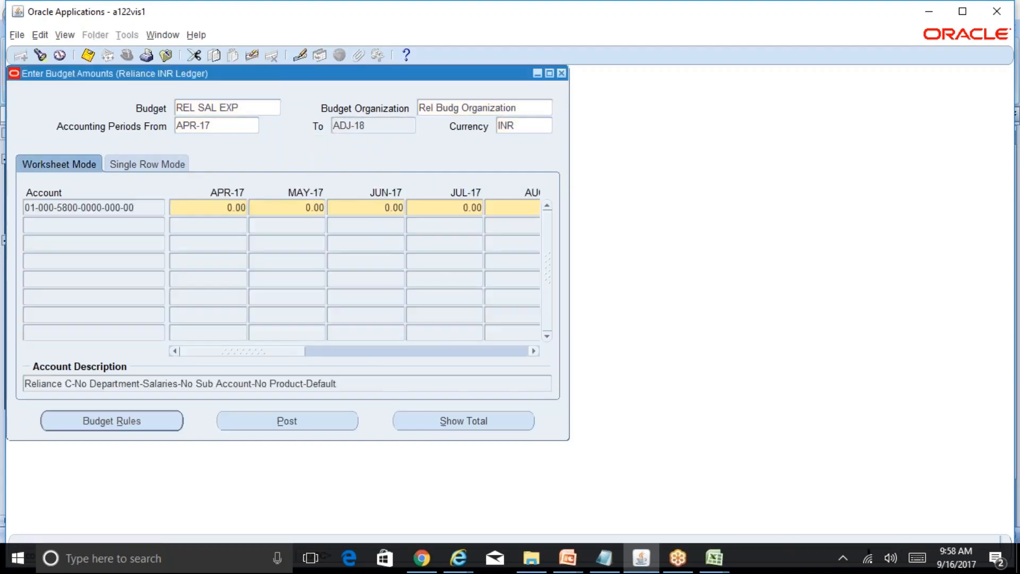
{"action": "left_click_drag", "start_coordinate": [285, 352], "coordinate": [432, 360]}
Compare the uploaded Salaries amounts in the Excel budget sheet with those in the Oracle Applications budget form.
{"action": "left_click", "coordinate": [716, 558]}
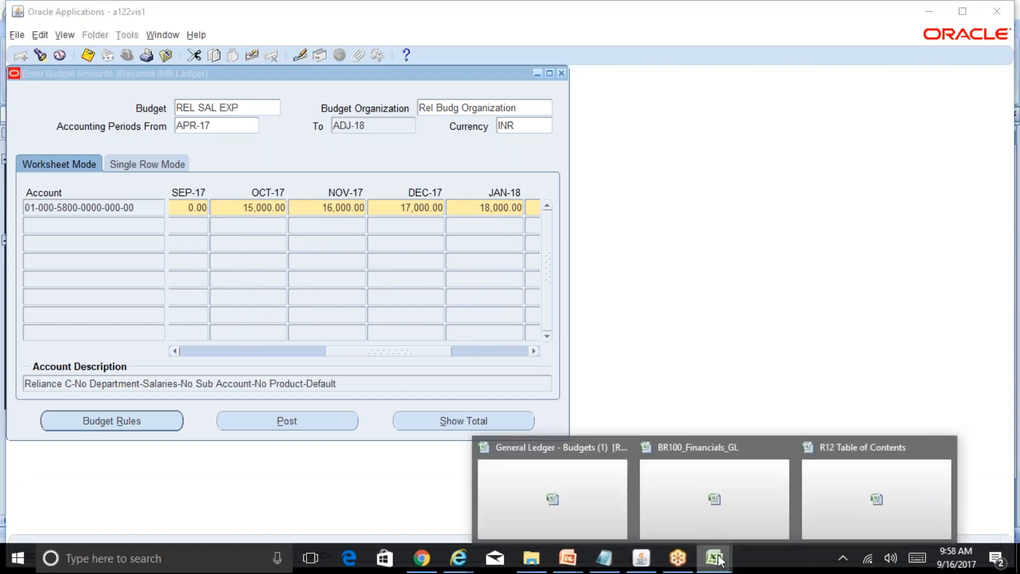
{"action": "left_click", "coordinate": [599, 505]}
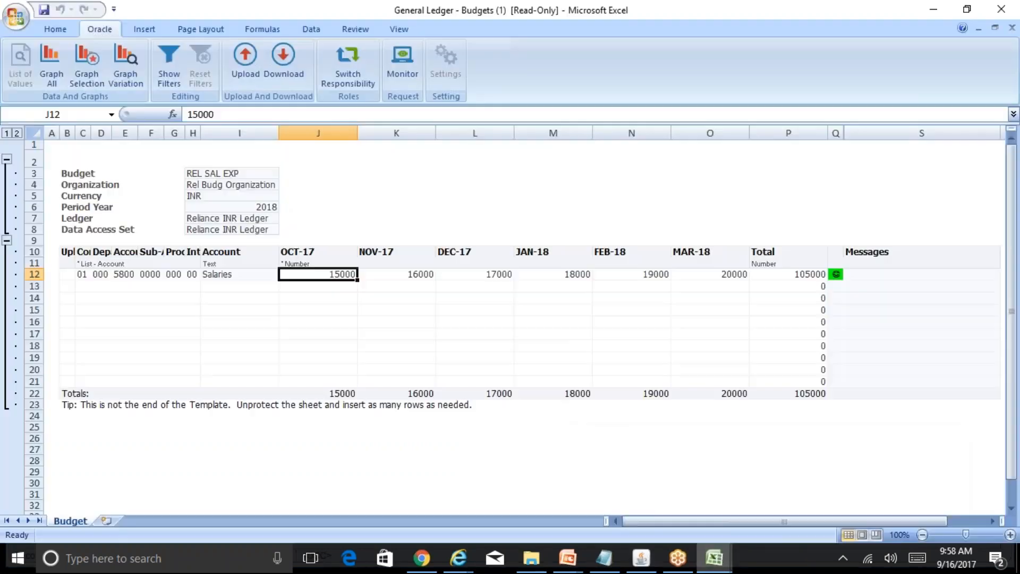
{"action": "left_click", "coordinate": [717, 274]}
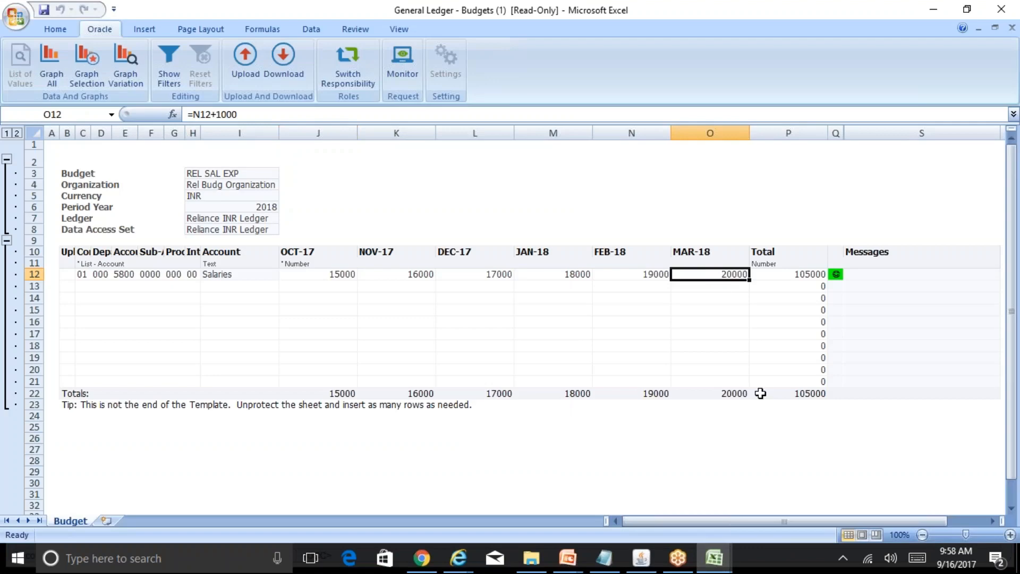
{"action": "left_click", "coordinate": [641, 558]}
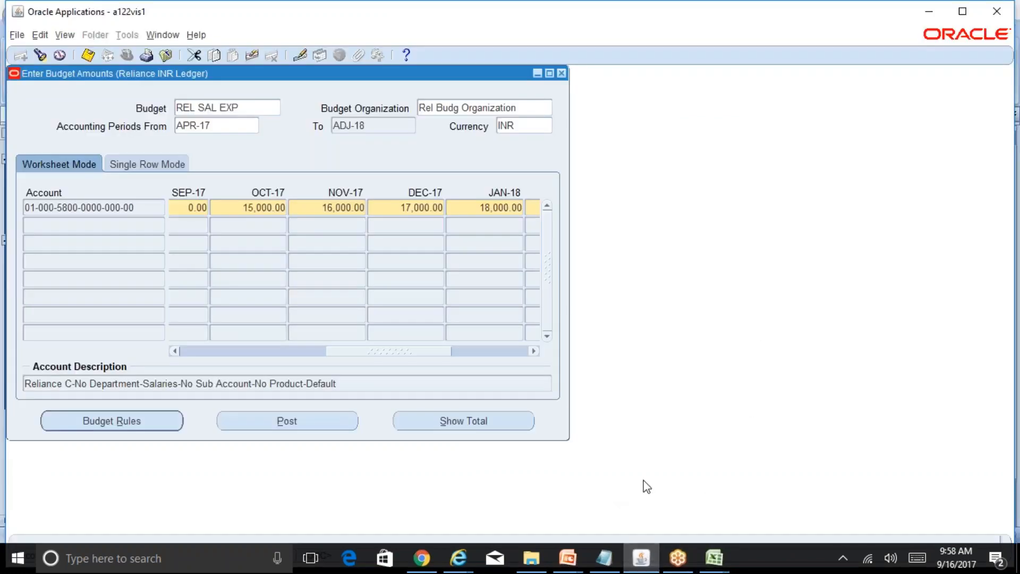
{"action": "left_click", "coordinate": [714, 558]}
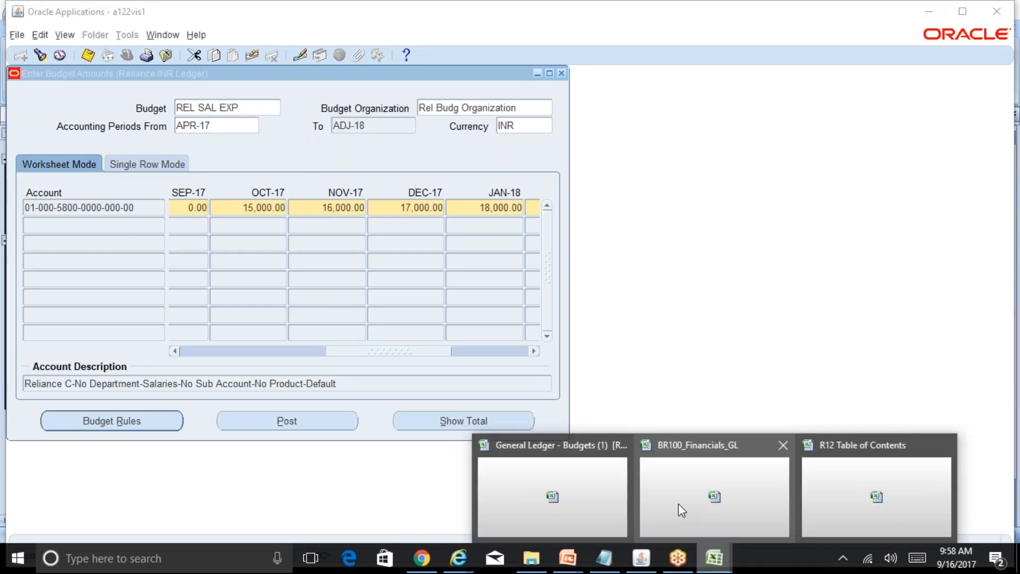
{"action": "left_click", "coordinate": [590, 505]}
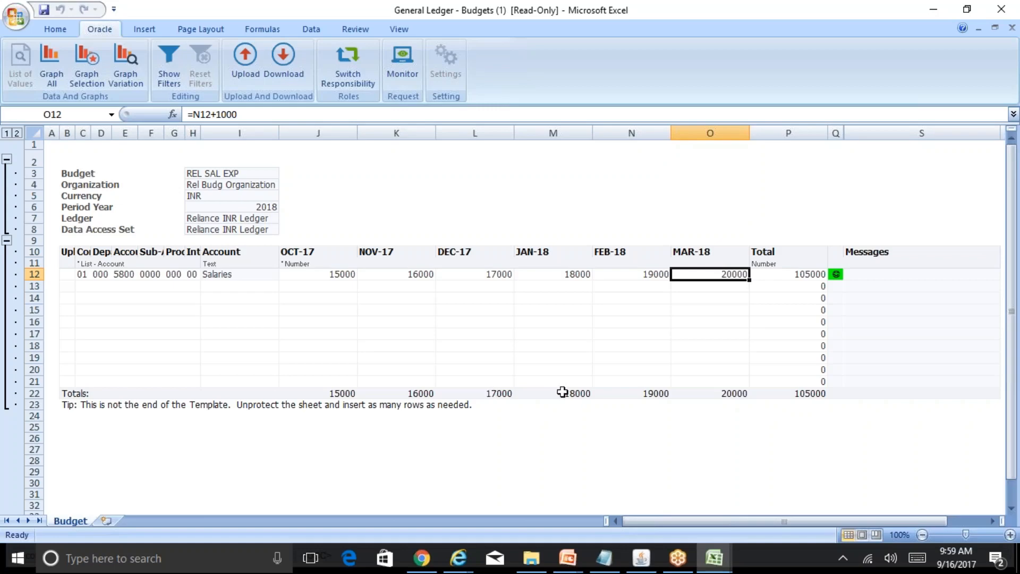
{"action": "left_click", "coordinate": [642, 558]}
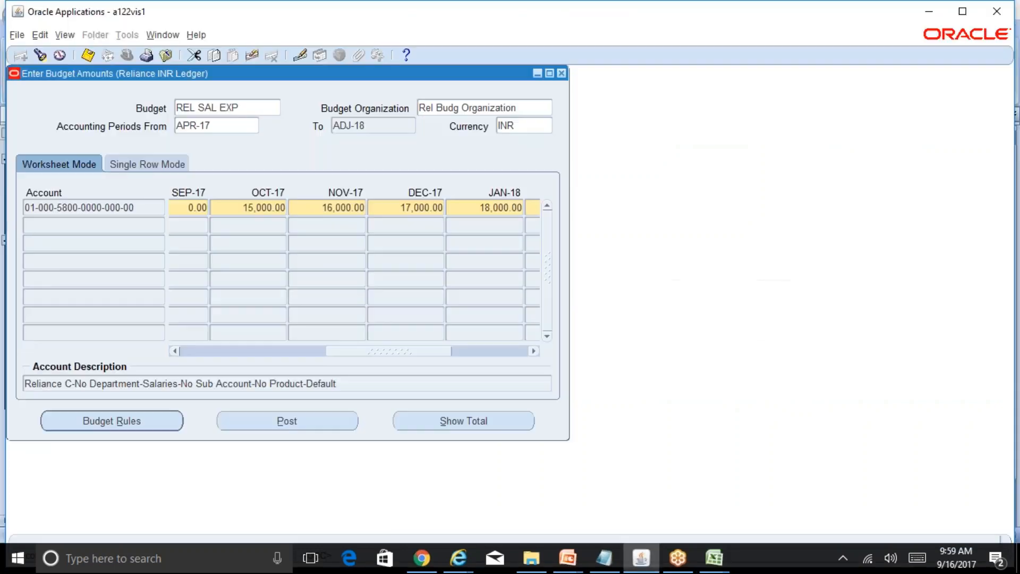
Change the Salaries budget to 25000 for NOV-17 and 30000 for DEC-17, save it and close the posting note.
{"action": "left_click", "coordinate": [345, 207]}
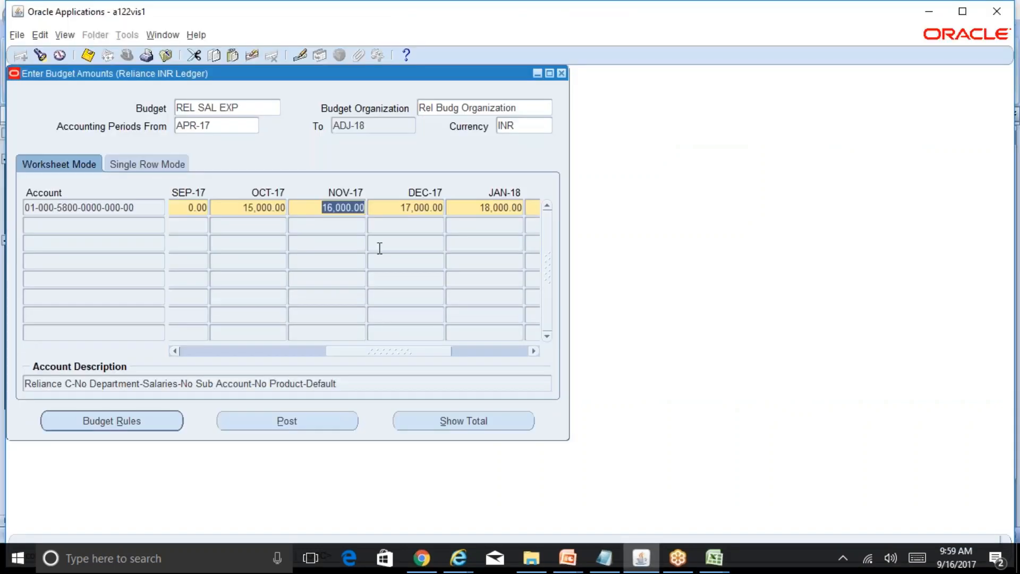
{"action": "type", "text": "25000"}
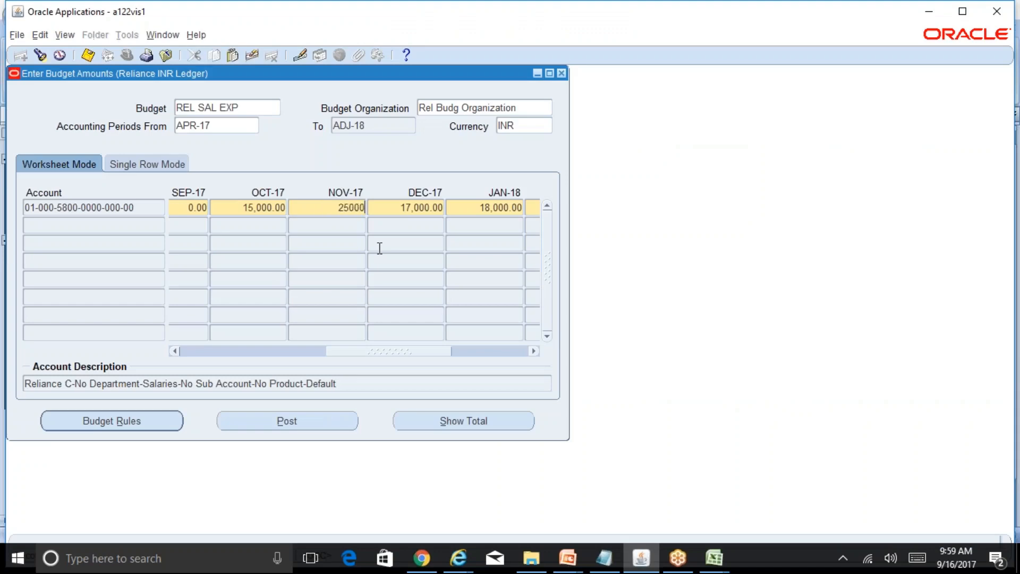
{"action": "key", "text": "Tab"}
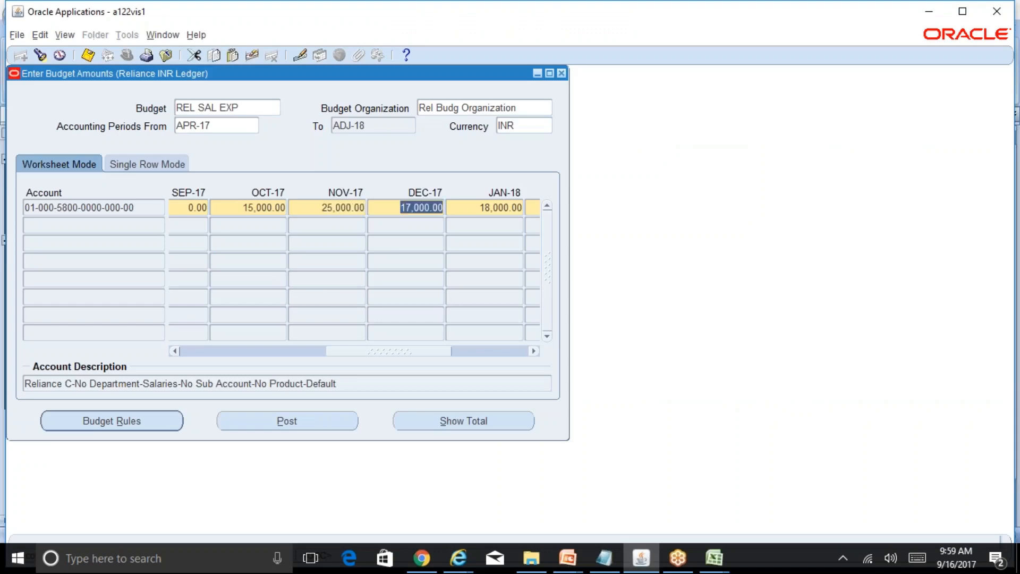
{"action": "type", "text": "30000"}
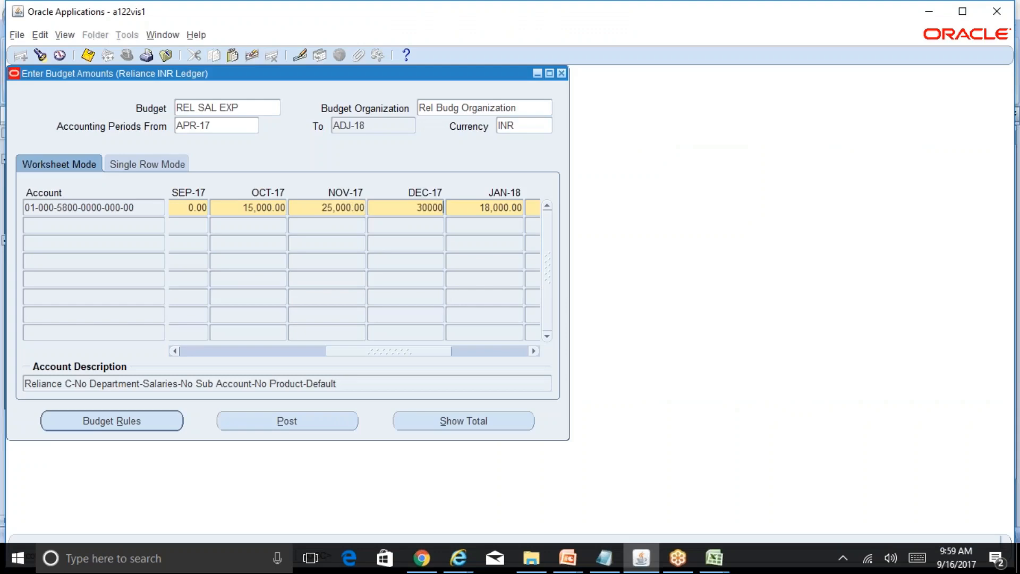
{"action": "key", "text": "Tab"}
{"action": "key", "text": "ctrl+s"}
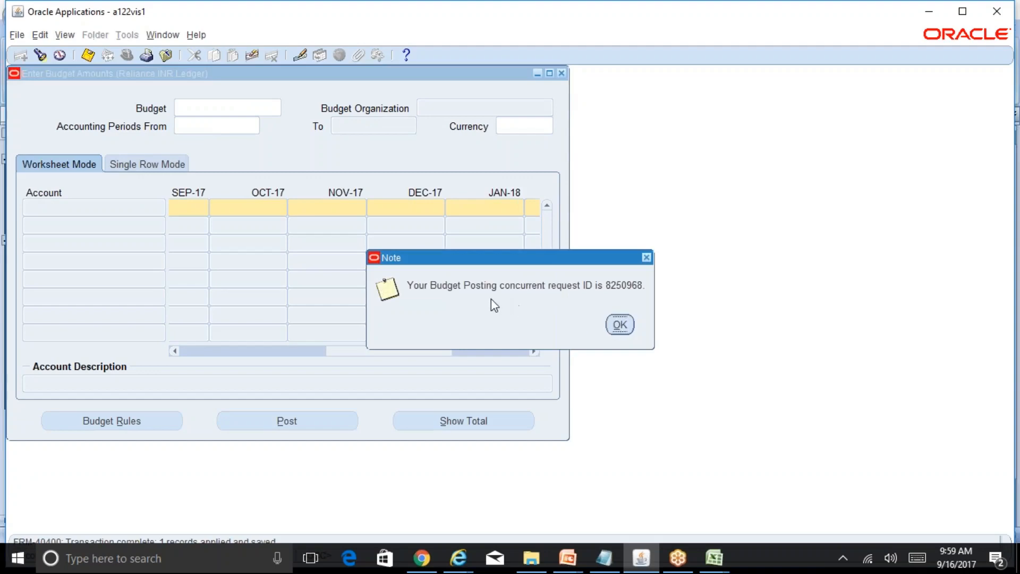
{"action": "left_click", "coordinate": [620, 325]}
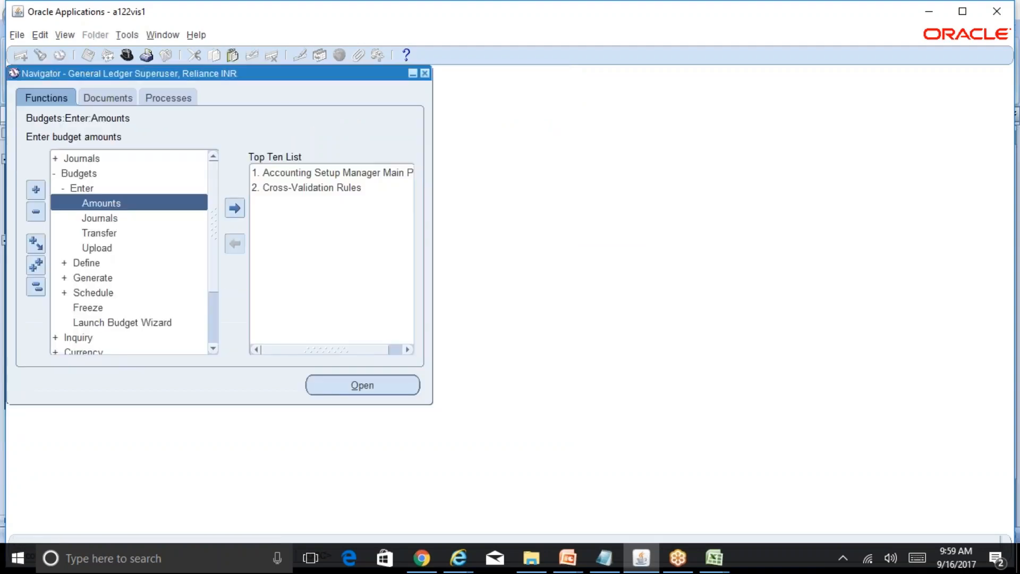
Switch to the Excel budget sheet and inspect the Salaries row's JAN-18 and OCT-17 amounts.
{"action": "key", "text": "alt+Tab"}
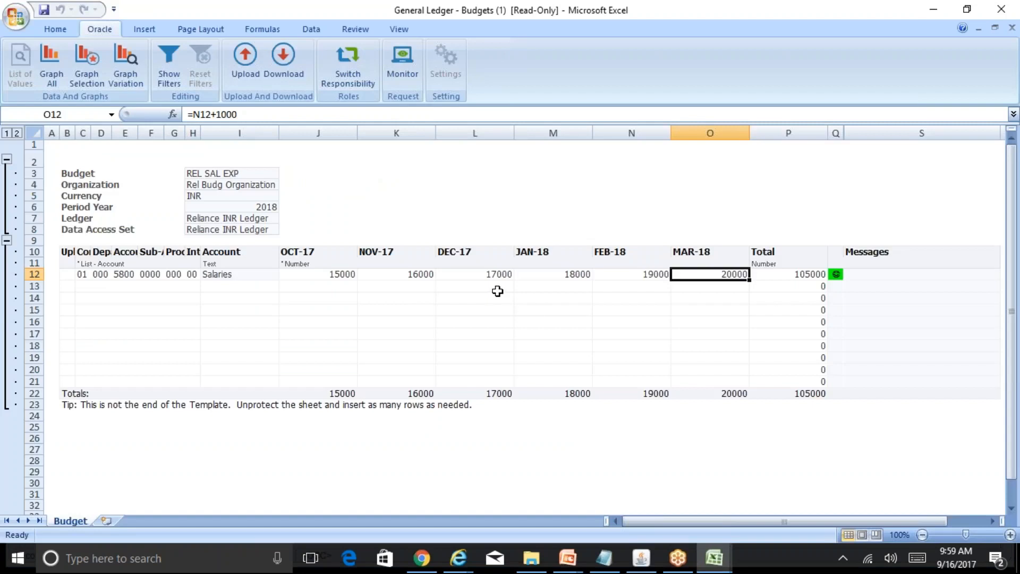
{"action": "left_click", "coordinate": [567, 276]}
{"action": "left_click", "coordinate": [320, 278]}
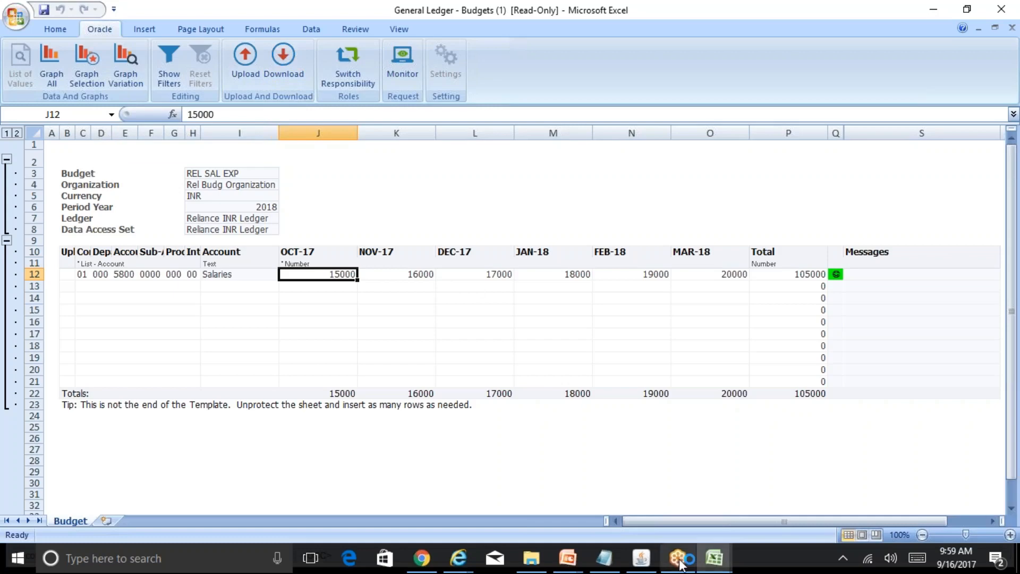
Switch back to Oracle Applications and list the concurrent requests to check the Budget Posting request.
{"action": "left_click", "coordinate": [641, 558]}
{"action": "key", "text": "alt+v"}
{"action": "key", "text": "r"}
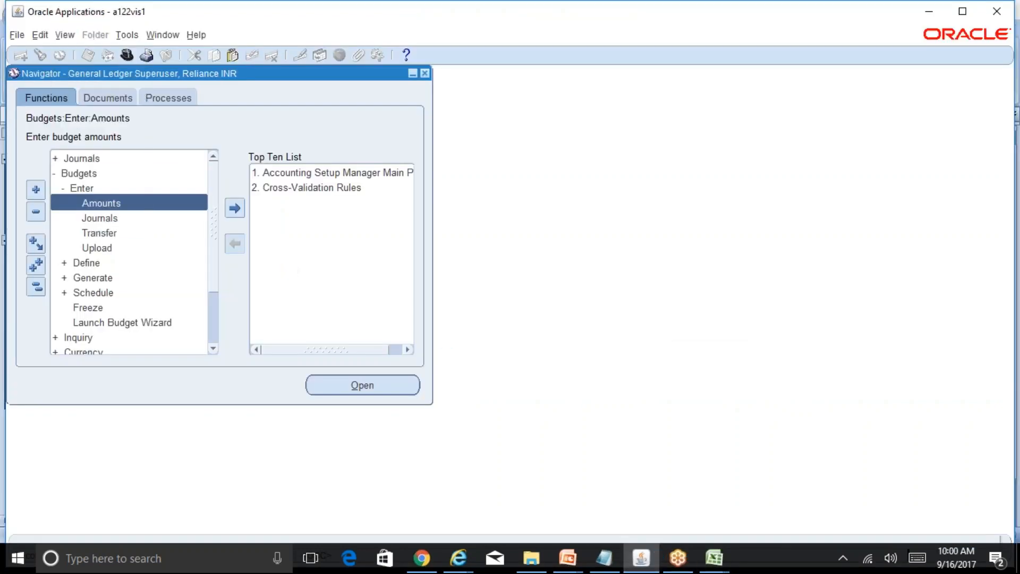
{"action": "key", "text": "alt+i"}
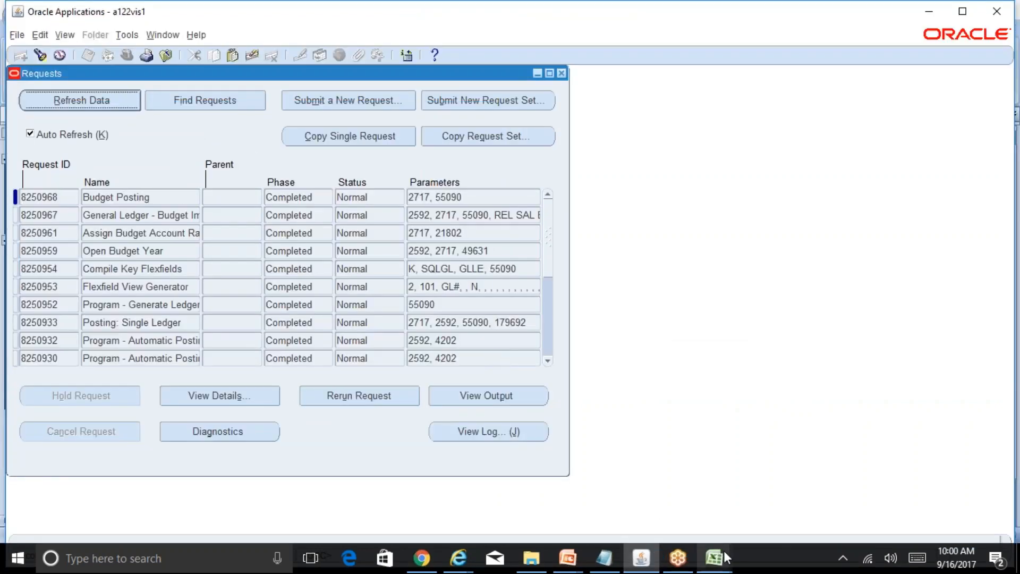
Switch to the Excel budget sheet, download the REL SAL EXP amounts for OCT-17 to MAR-18 and close the confirmation.
{"action": "mouse_move", "coordinate": [724, 552]}
{"action": "left_click", "coordinate": [553, 496]}
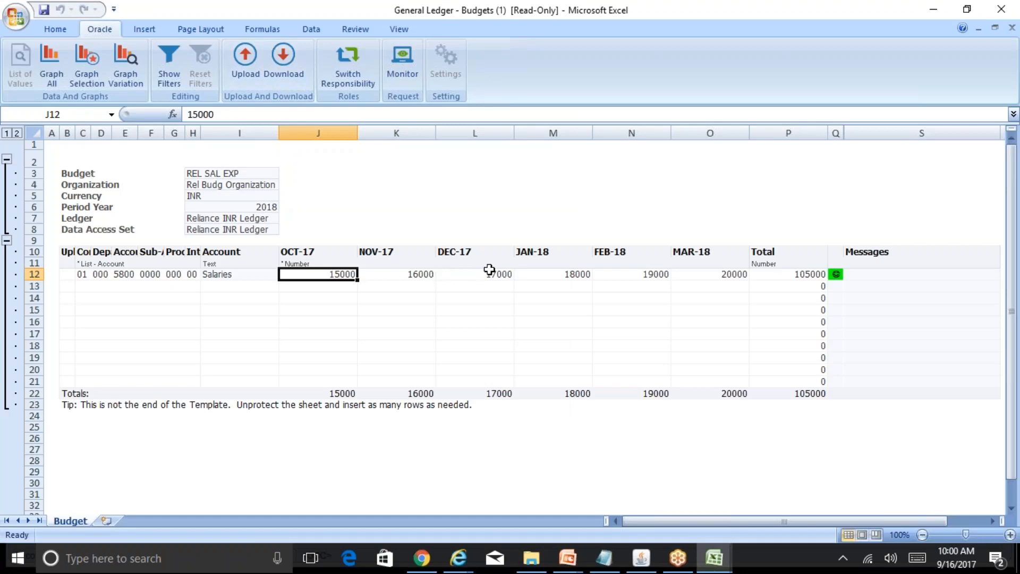
{"action": "left_click", "coordinate": [290, 60]}
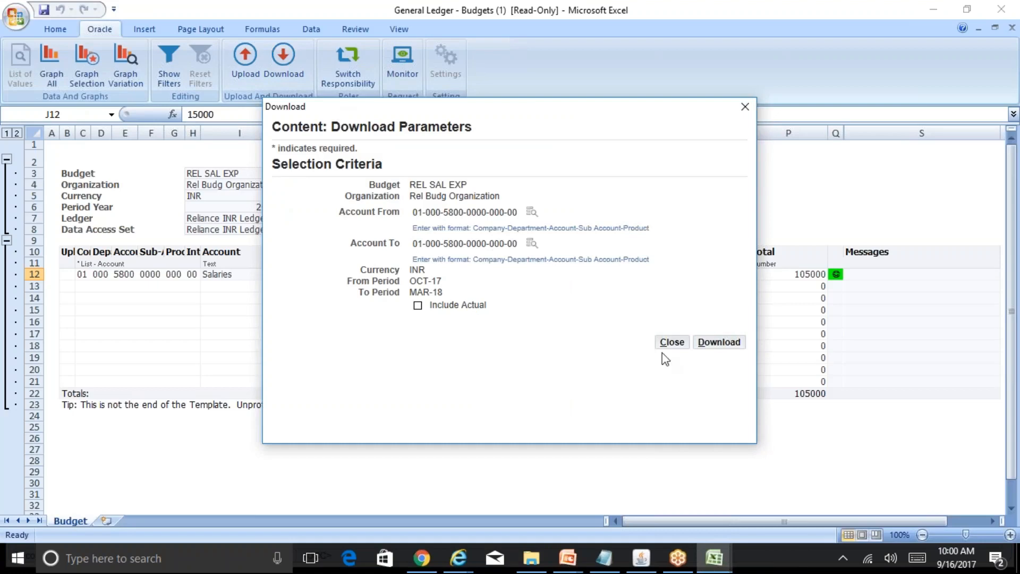
{"action": "left_click", "coordinate": [722, 345]}
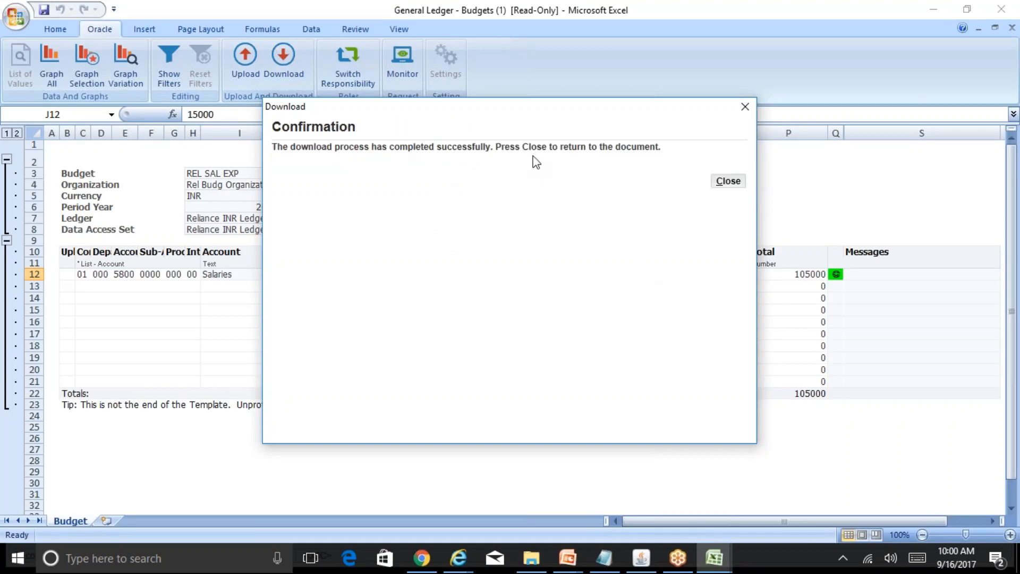
{"action": "left_click", "coordinate": [728, 181]}
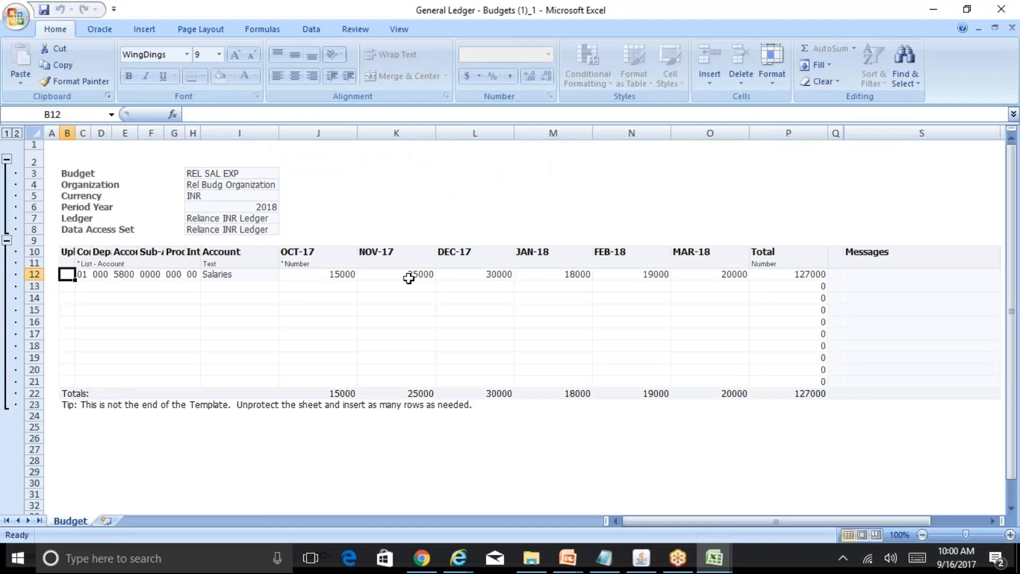
Examine the OCT-17, NOV-17 and DEC-17 Salaries amounts in the downloaded budget sheet.
{"action": "left_click", "coordinate": [412, 278]}
{"action": "left_click", "coordinate": [488, 277]}
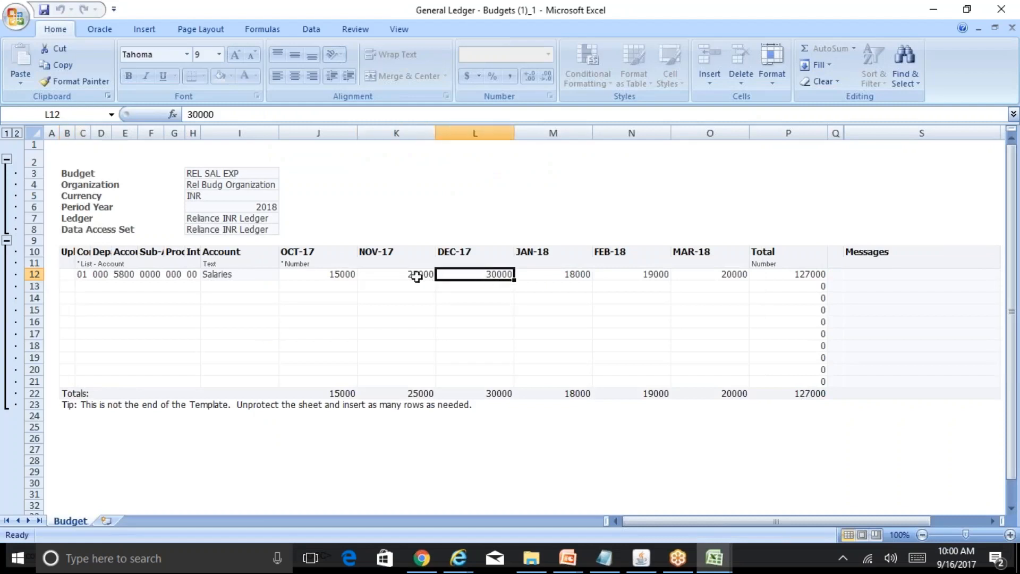
{"action": "left_click", "coordinate": [405, 278]}
{"action": "left_click", "coordinate": [488, 276]}
{"action": "left_click", "coordinate": [399, 279]}
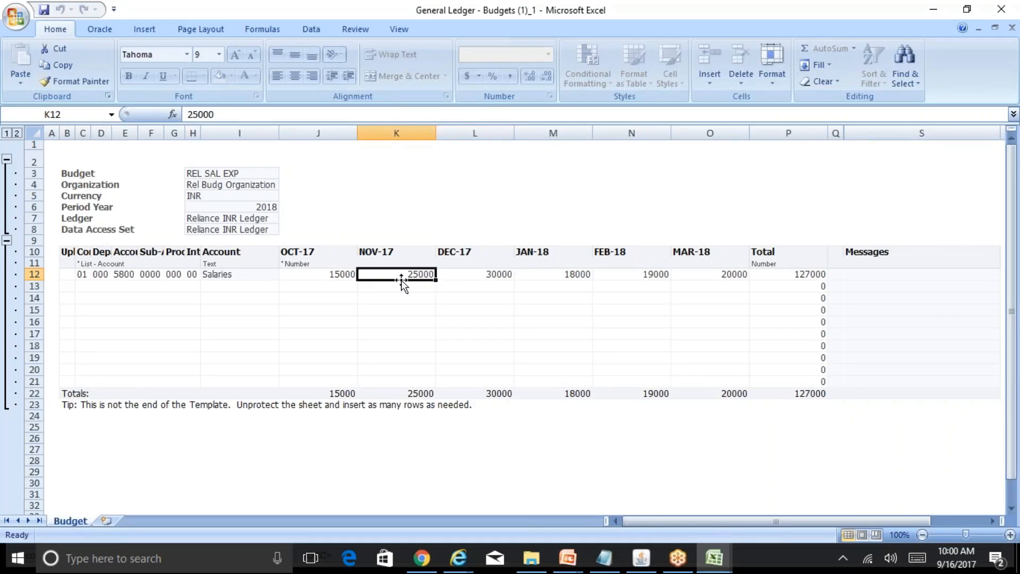
{"action": "left_click", "coordinate": [478, 272]}
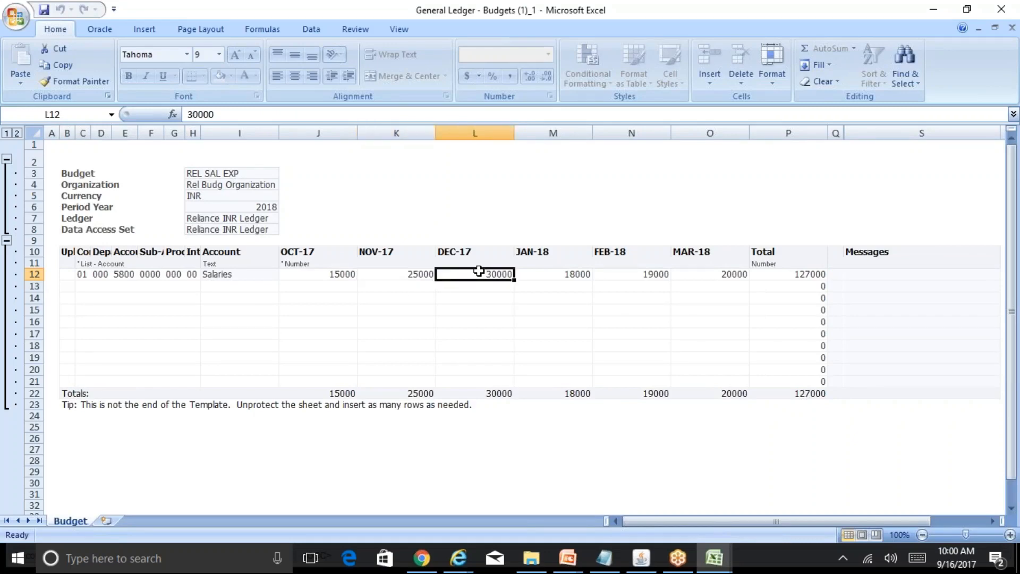
{"action": "left_click", "coordinate": [335, 274]}
{"action": "left_click", "coordinate": [420, 276]}
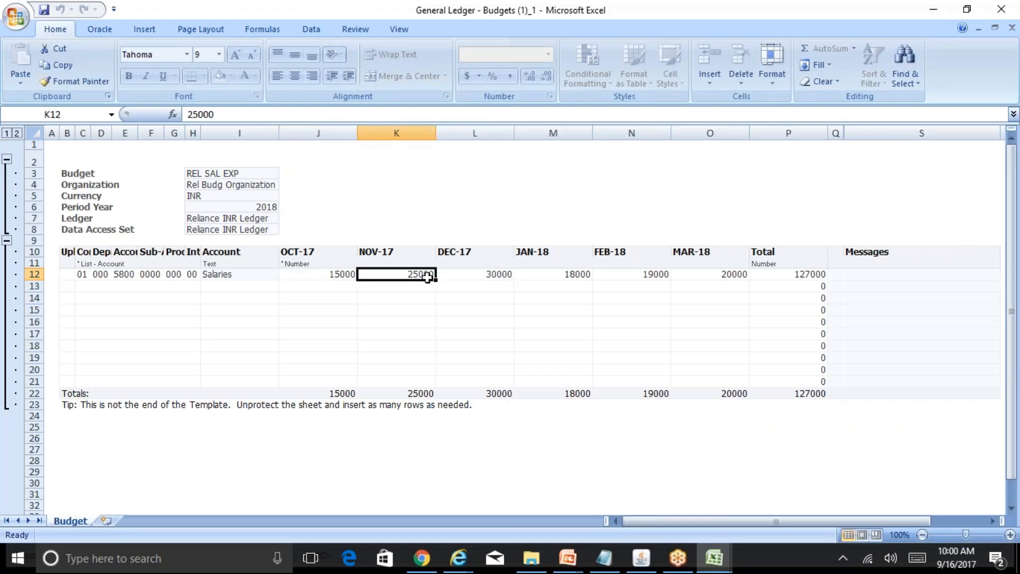
{"action": "left_click", "coordinate": [501, 273]}
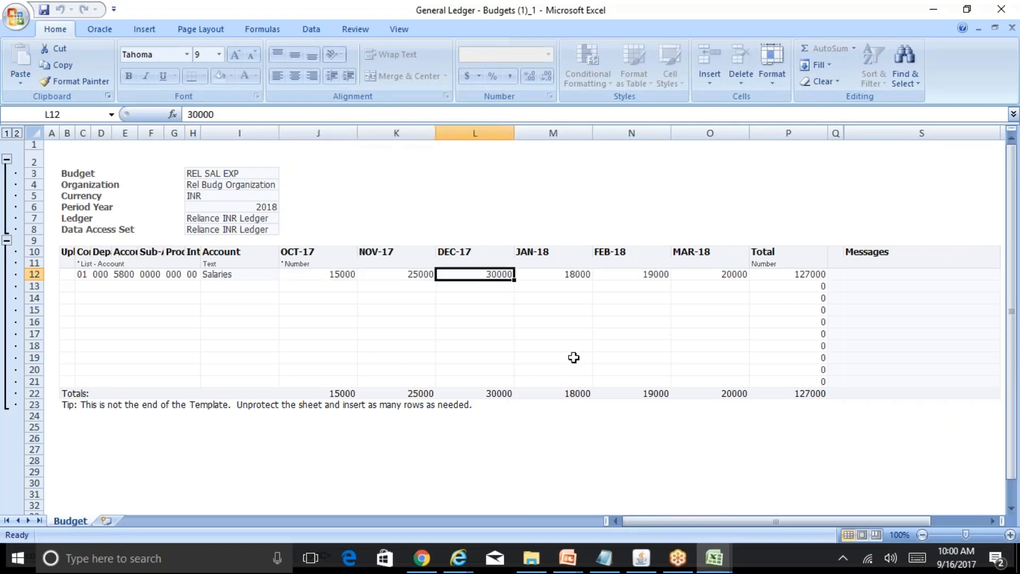
Set the Salaries row's amounts to 35000 for DEC-17, 20000 for JAN-18 and 25000 for MAR-18.
{"action": "type", "text": "35000"}
{"action": "key", "text": "Tab"}
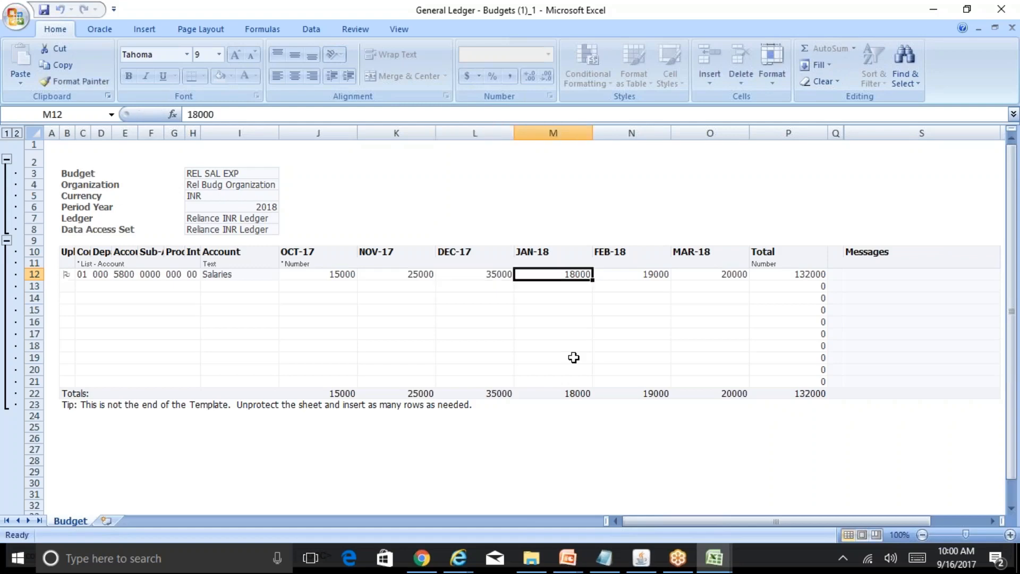
{"action": "type", "text": "20000"}
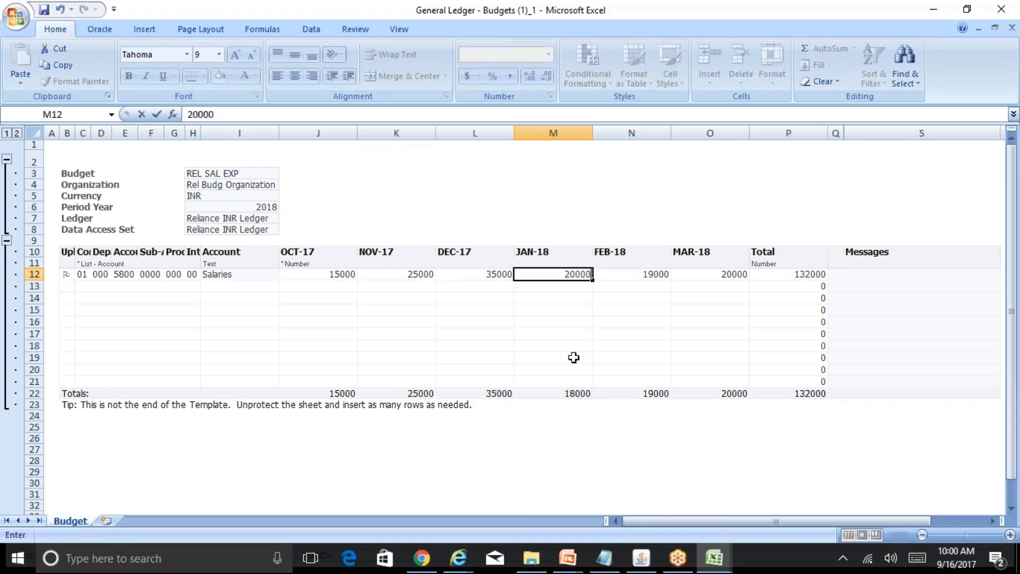
{"action": "key", "text": "Tab"}
{"action": "key", "text": "Tab"}
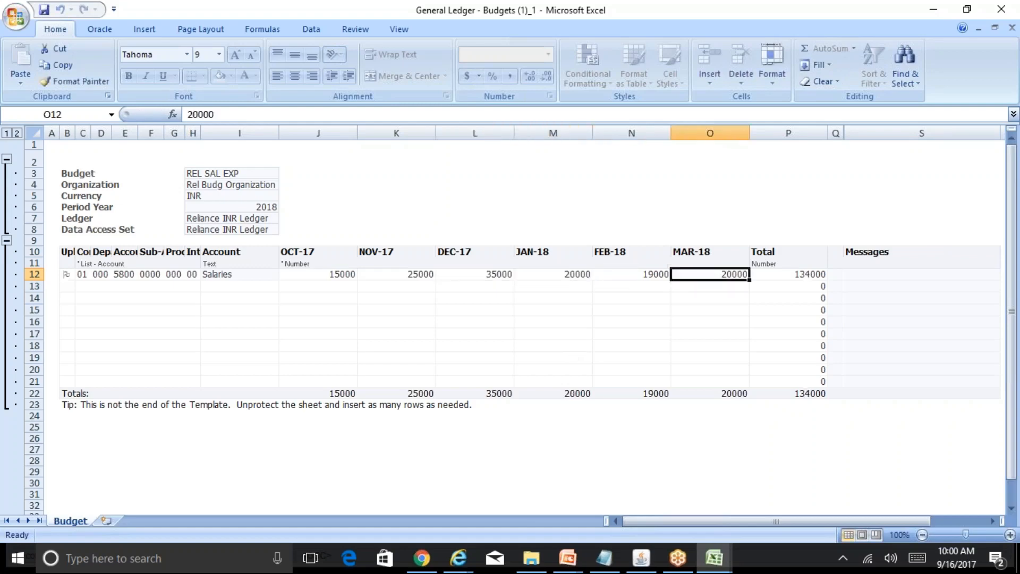
{"action": "type", "text": "25000"}
{"action": "key", "text": "shift+Tab"}
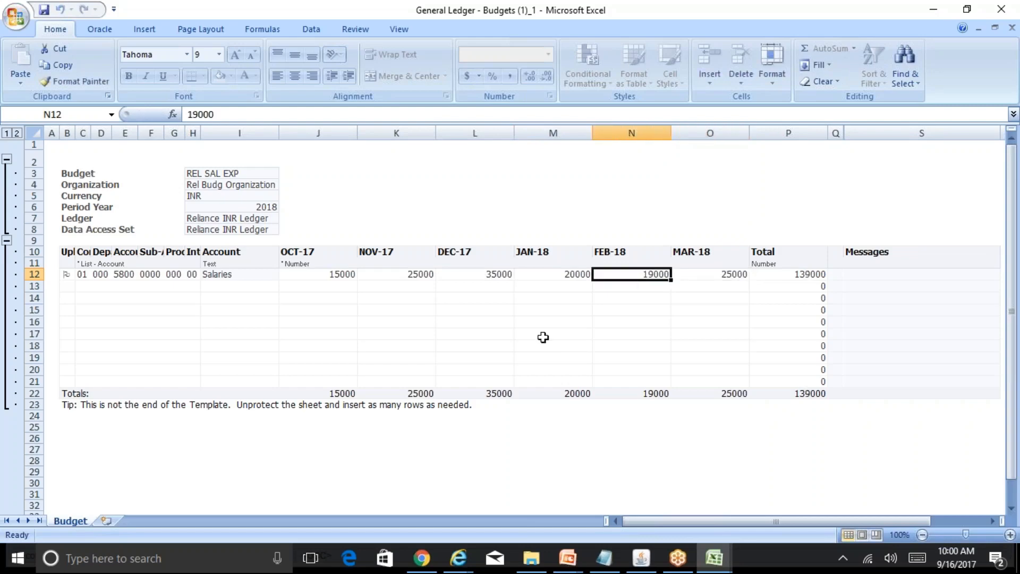
Upload the revised REL SAL EXP amounts from the budget sheet to Oracle and close the confirmation.
{"action": "left_click", "coordinate": [99, 34]}
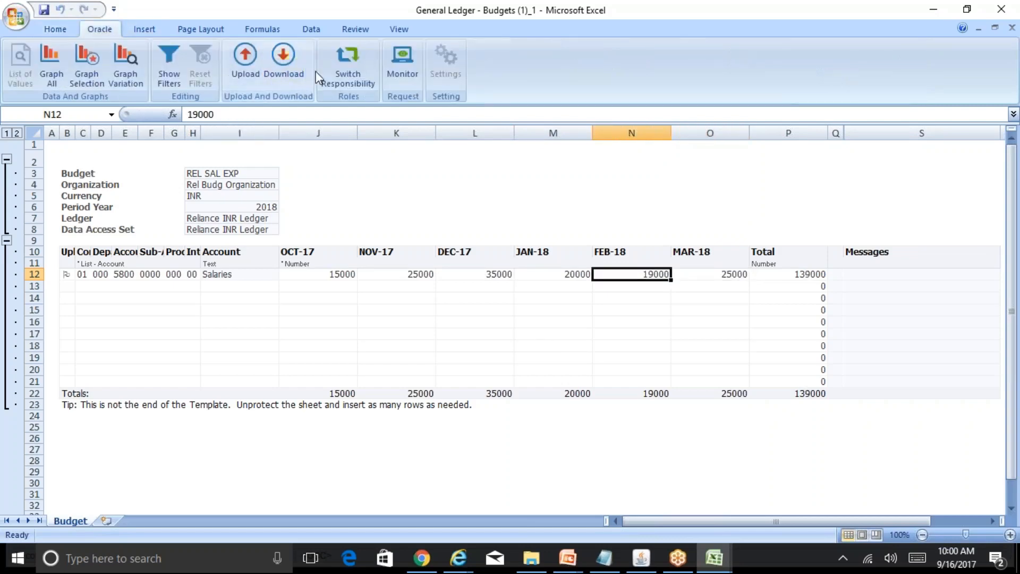
{"action": "left_click", "coordinate": [283, 61]}
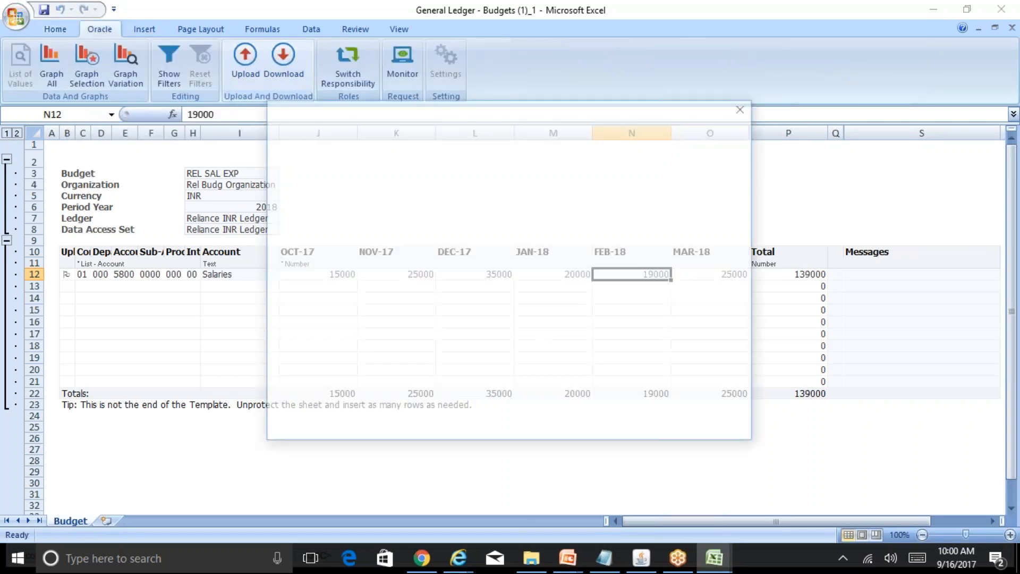
{"action": "left_click", "coordinate": [720, 398]}
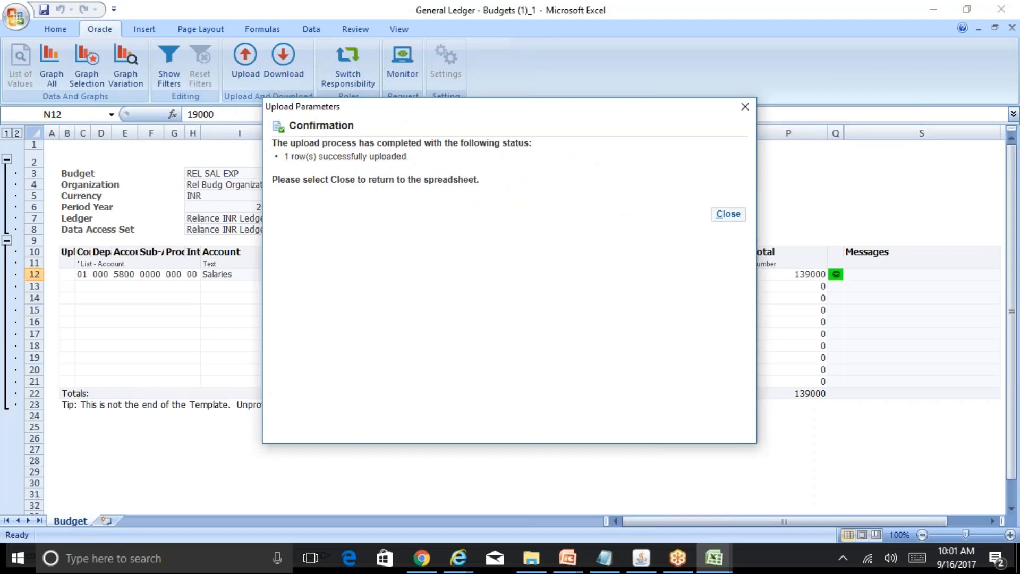
{"action": "left_click", "coordinate": [728, 215]}
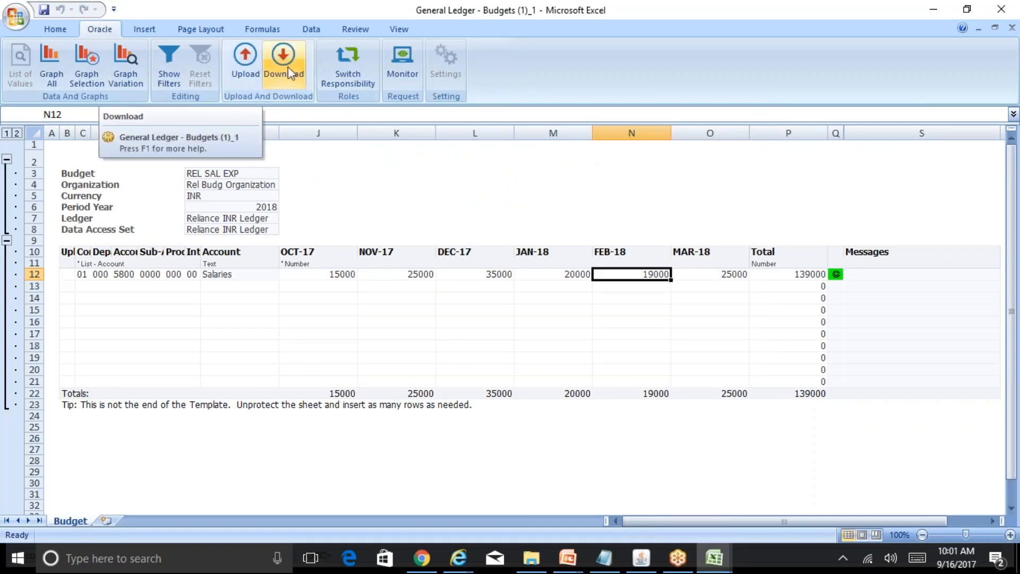
{"action": "left_click", "coordinate": [224, 274]}
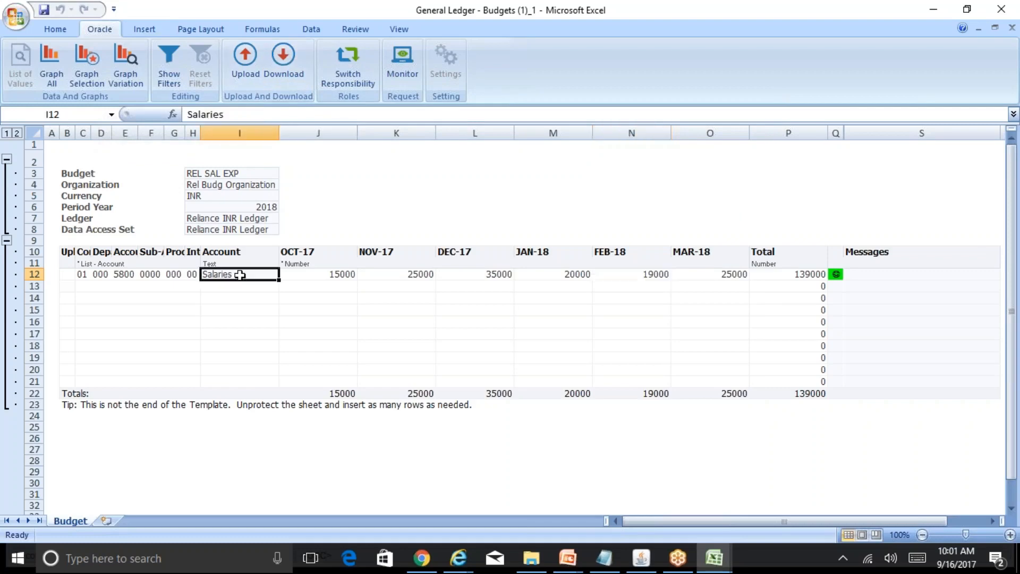
{"action": "left_click", "coordinate": [285, 67]}
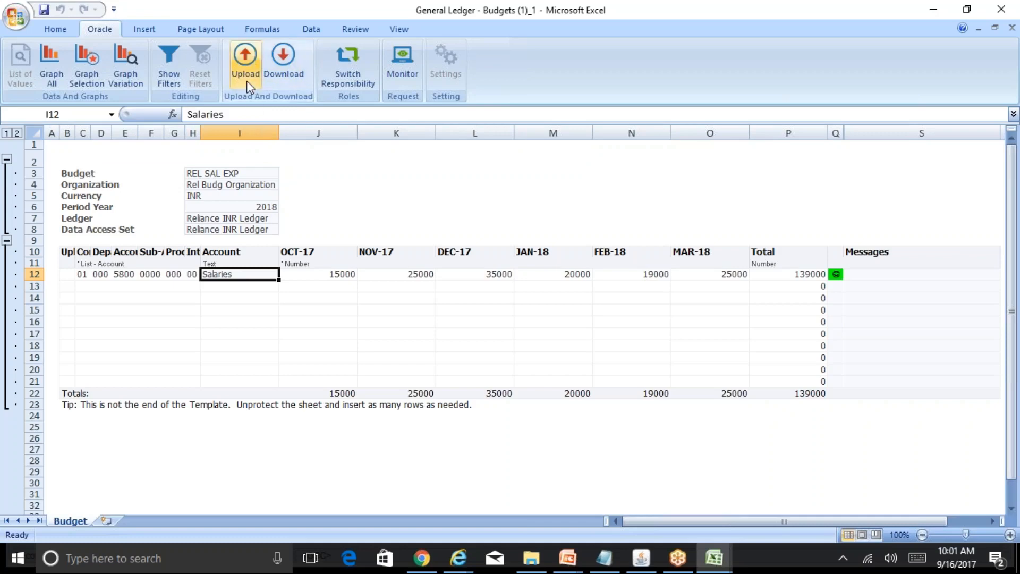
{"action": "left_click", "coordinate": [120, 273]}
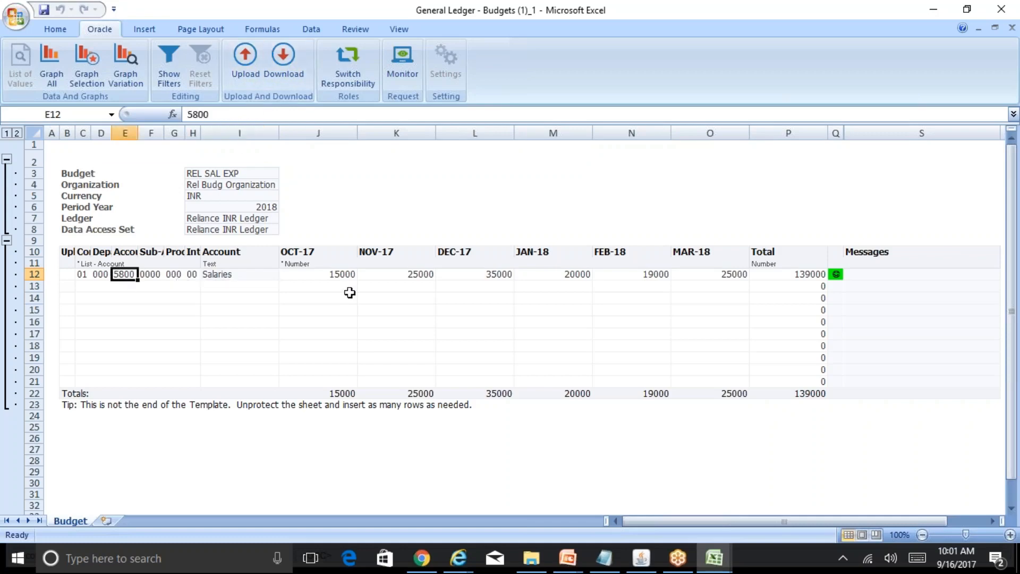
Close the General Ledger - Budgets (1)_1 workbook without saving, keeping the R12 Table of Contents workbook open.
{"action": "left_click", "coordinate": [1012, 28]}
{"action": "left_click", "coordinate": [517, 316]}
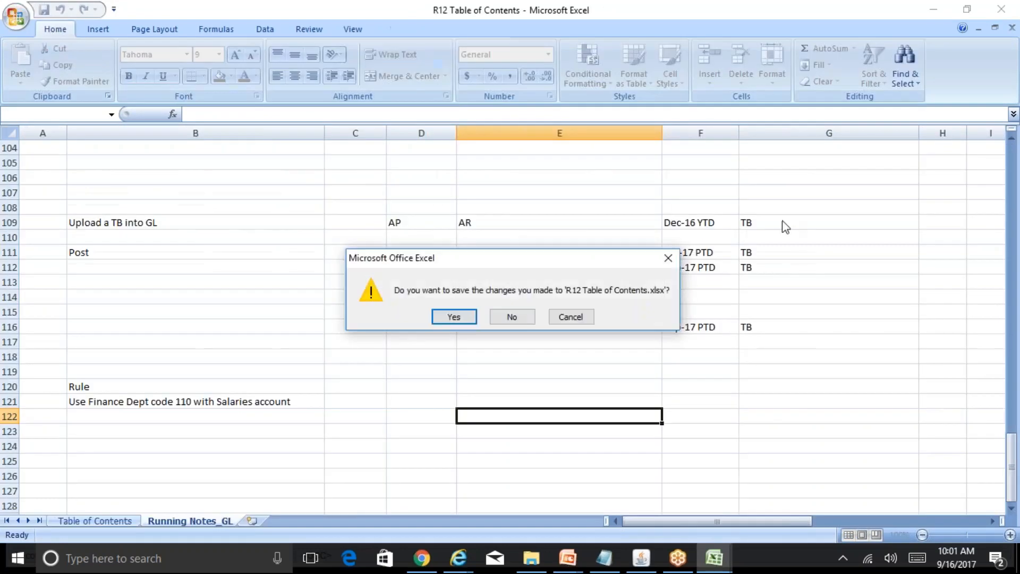
{"action": "left_click", "coordinate": [668, 261]}
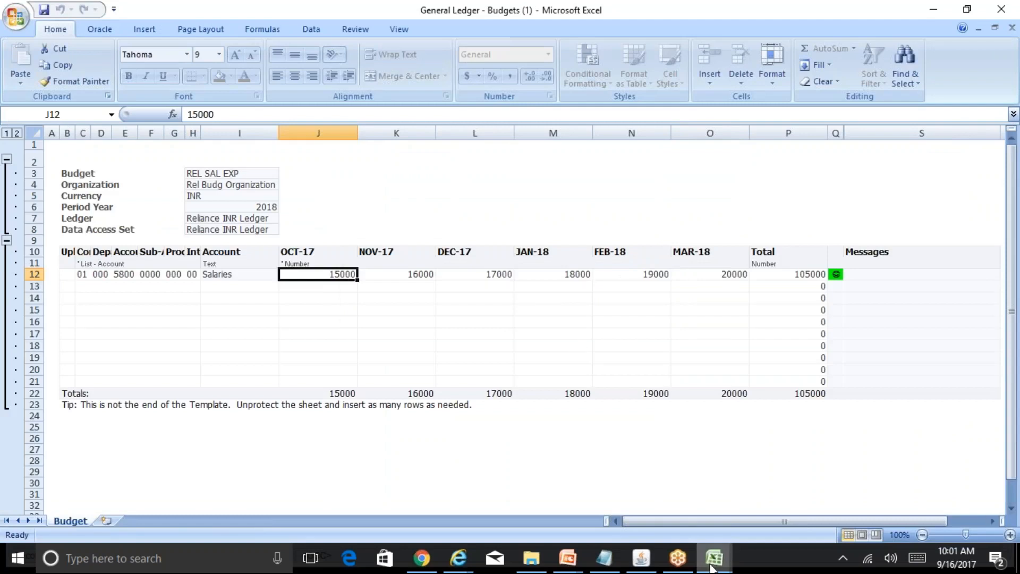
Switch to the R12 Table of Contents workbook and save it, accepting the save prompt.
{"action": "mouse_move", "coordinate": [715, 558]}
{"action": "left_click", "coordinate": [840, 493]}
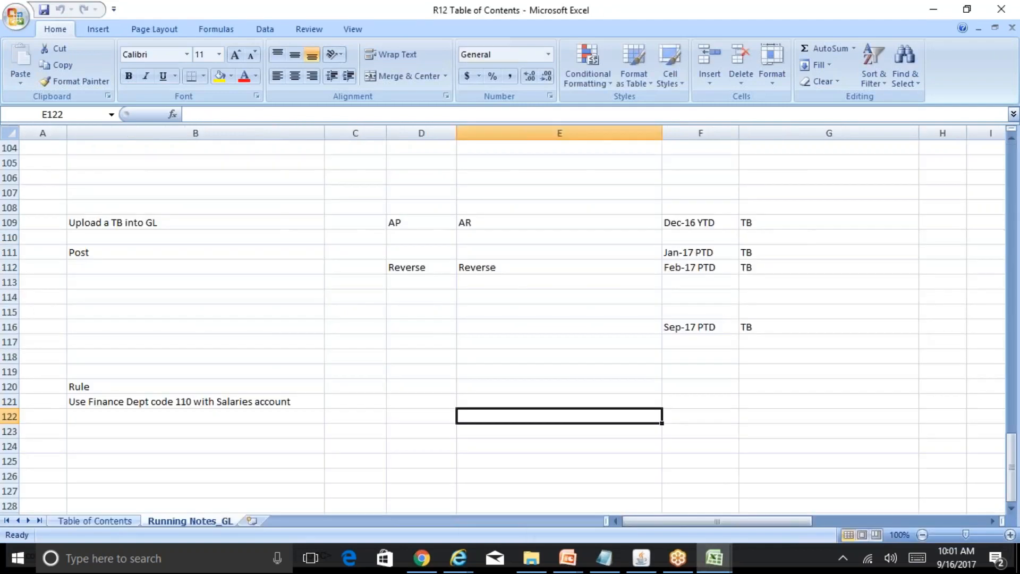
{"action": "key", "text": "ctrl+s"}
{"action": "left_click", "coordinate": [483, 317]}
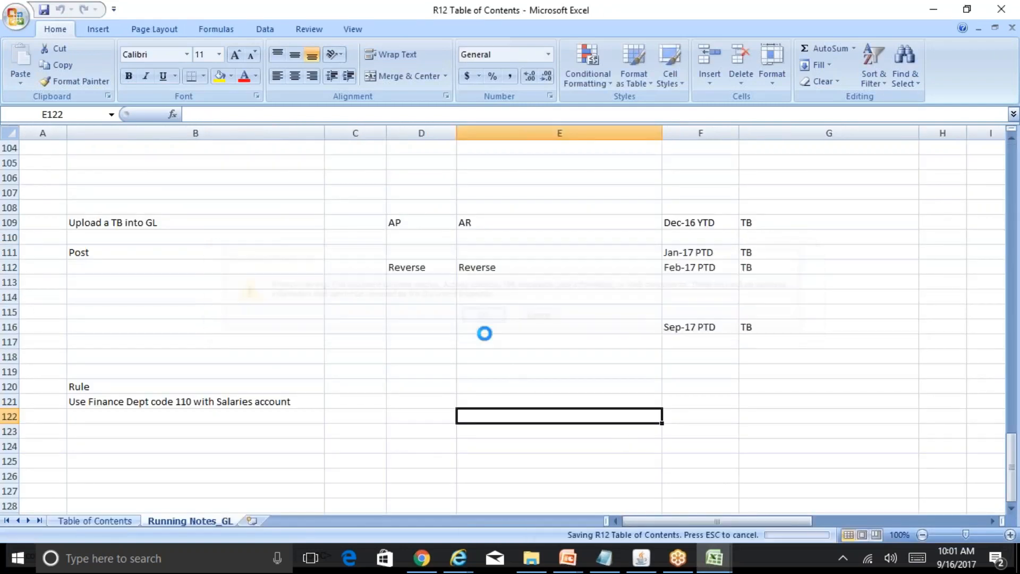
Switch to the General Ledger - Budgets (1) workbook and close it without saving changes.
{"action": "mouse_move", "coordinate": [714, 558]}
{"action": "left_click", "coordinate": [591, 503]}
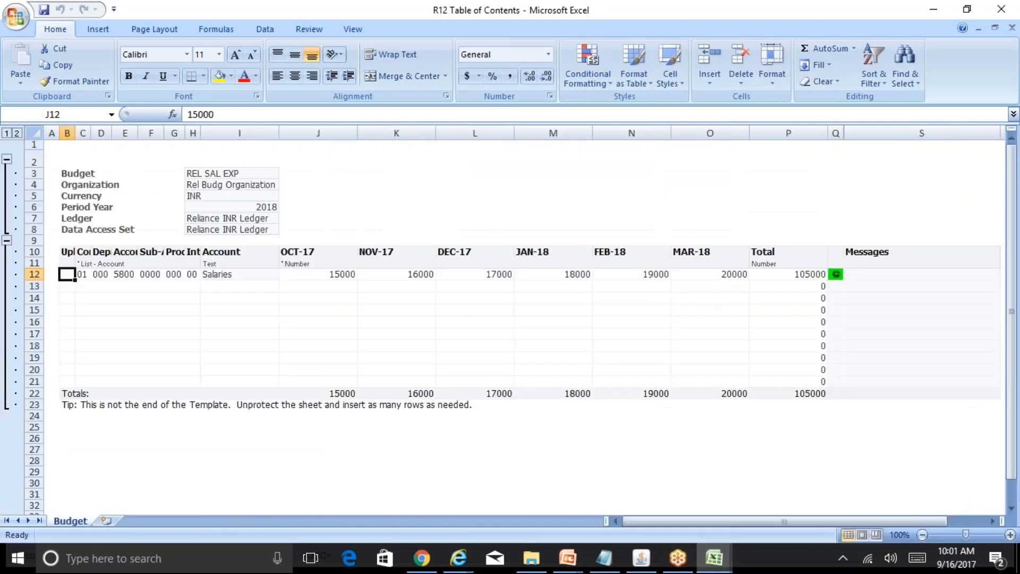
{"action": "left_click", "coordinate": [788, 262]}
{"action": "left_click", "coordinate": [1012, 27]}
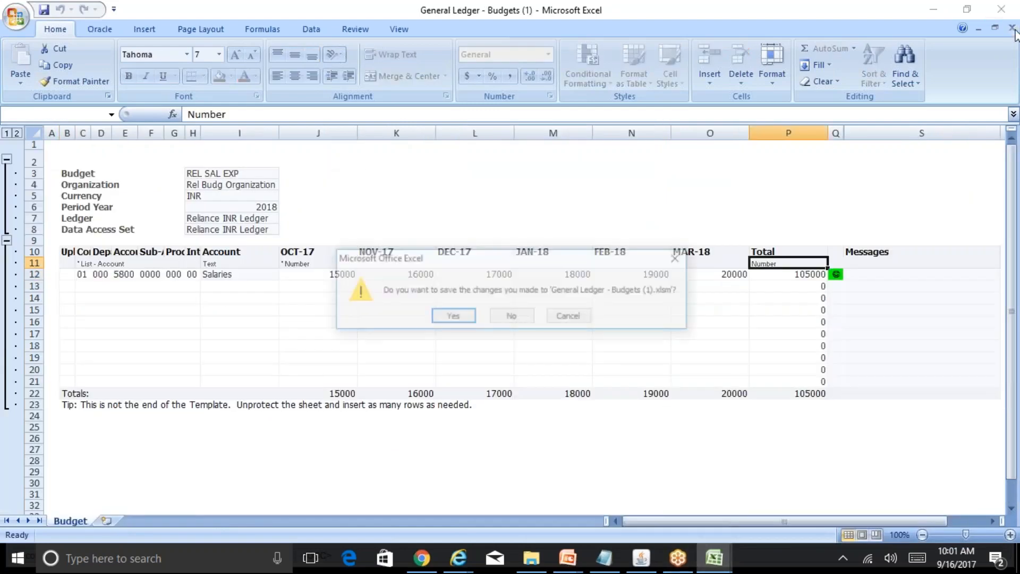
{"action": "left_click", "coordinate": [511, 314]}
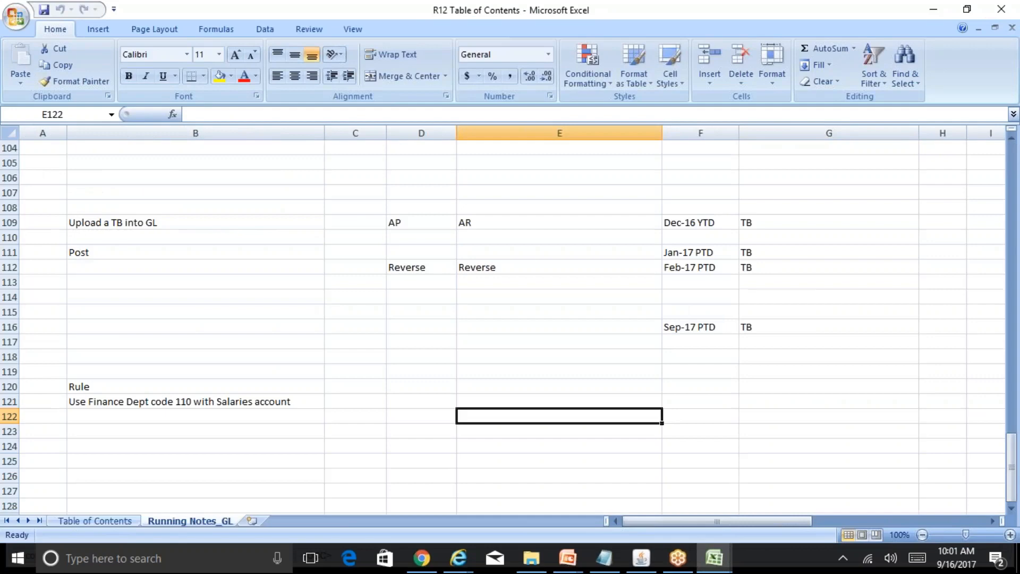
{"action": "left_click", "coordinate": [313, 357]}
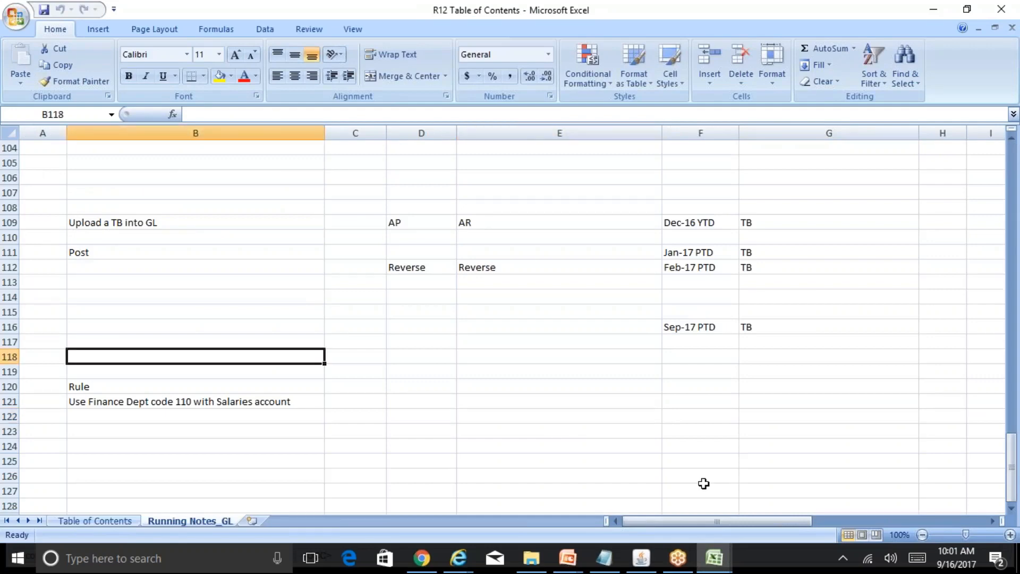
Switch to Oracle Applications, close the Requests window and collapse all Navigator functions.
{"action": "mouse_move", "coordinate": [955, 560]}
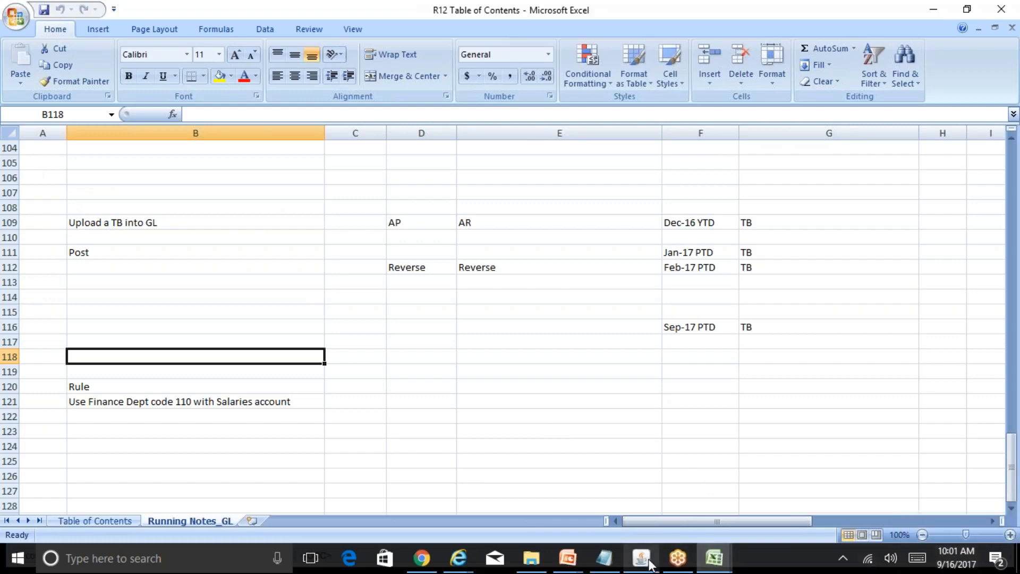
{"action": "mouse_move", "coordinate": [652, 564]}
{"action": "left_click", "coordinate": [671, 505]}
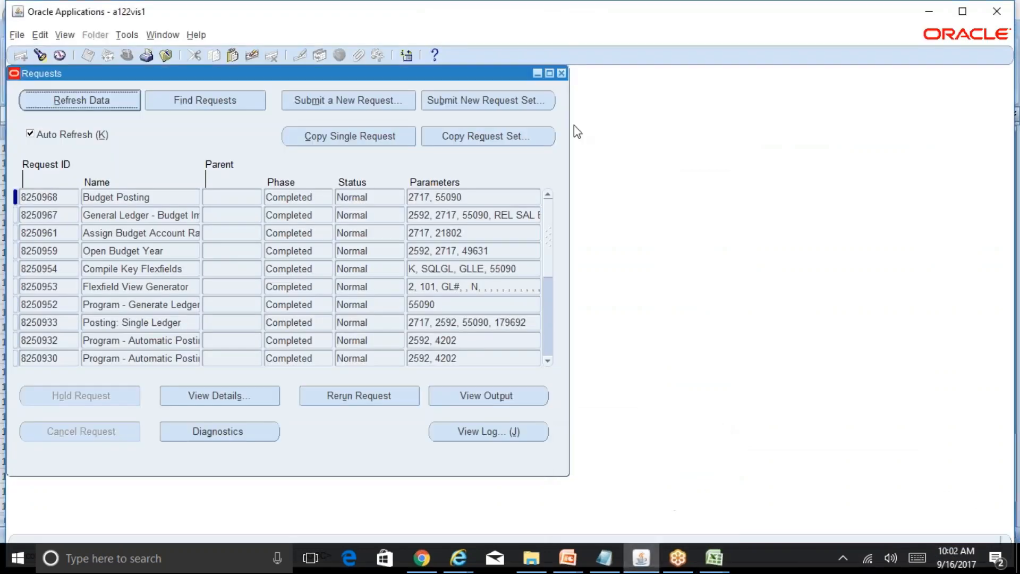
{"action": "left_click", "coordinate": [562, 73]}
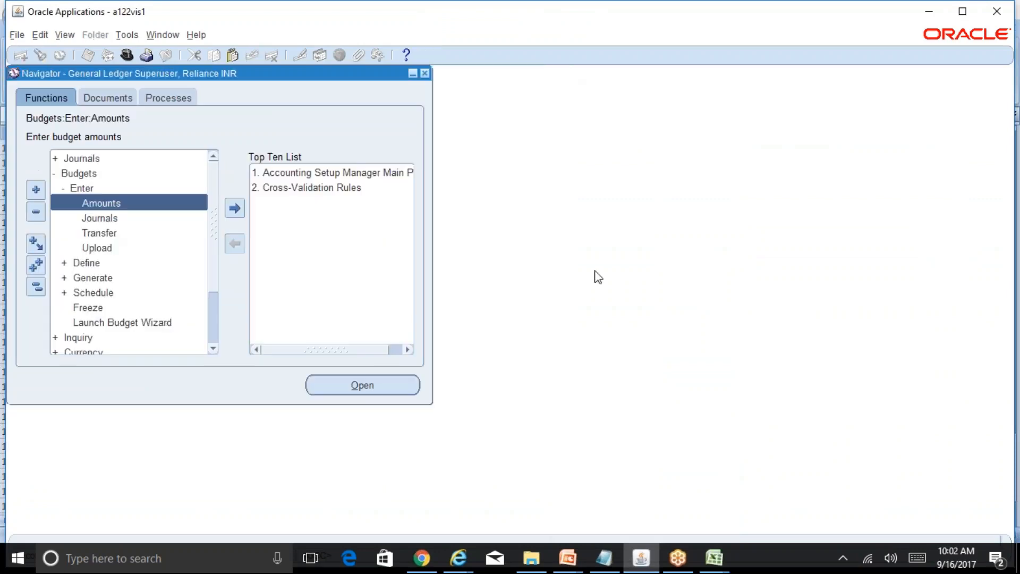
{"action": "left_click", "coordinate": [36, 287]}
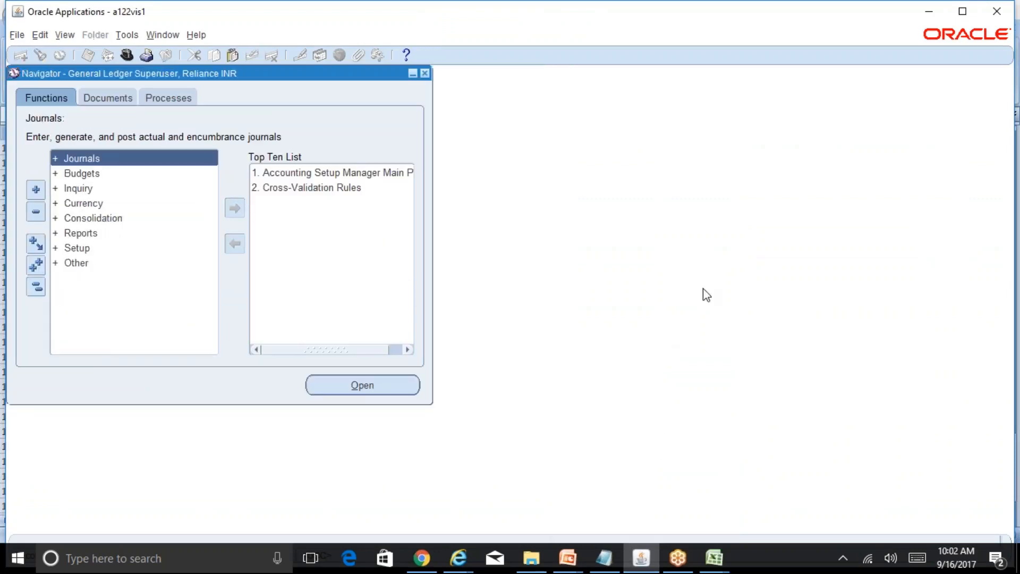
{"action": "left_click", "coordinate": [835, 27]}
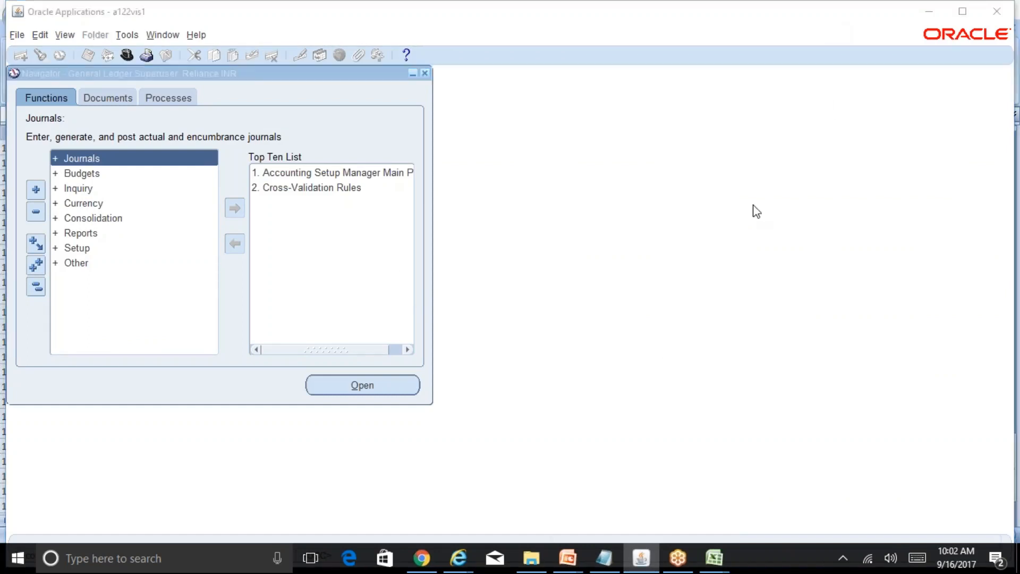